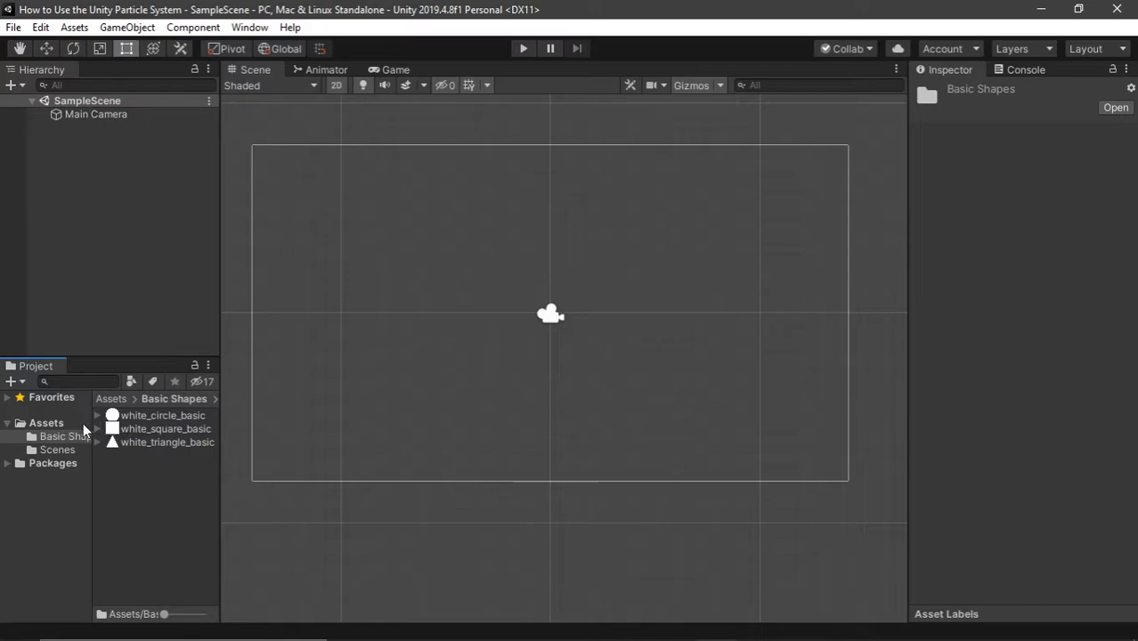
# Add a Particle System effect to the scene hierarchy.
pyautogui.click(111, 221)
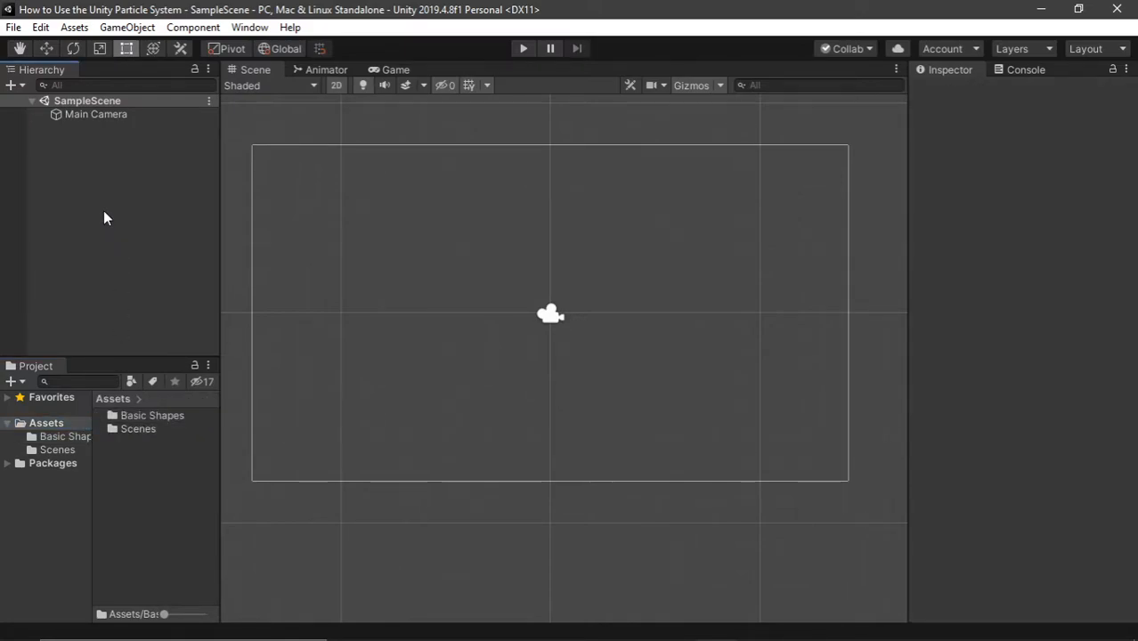
pyautogui.rightClick(104, 218)
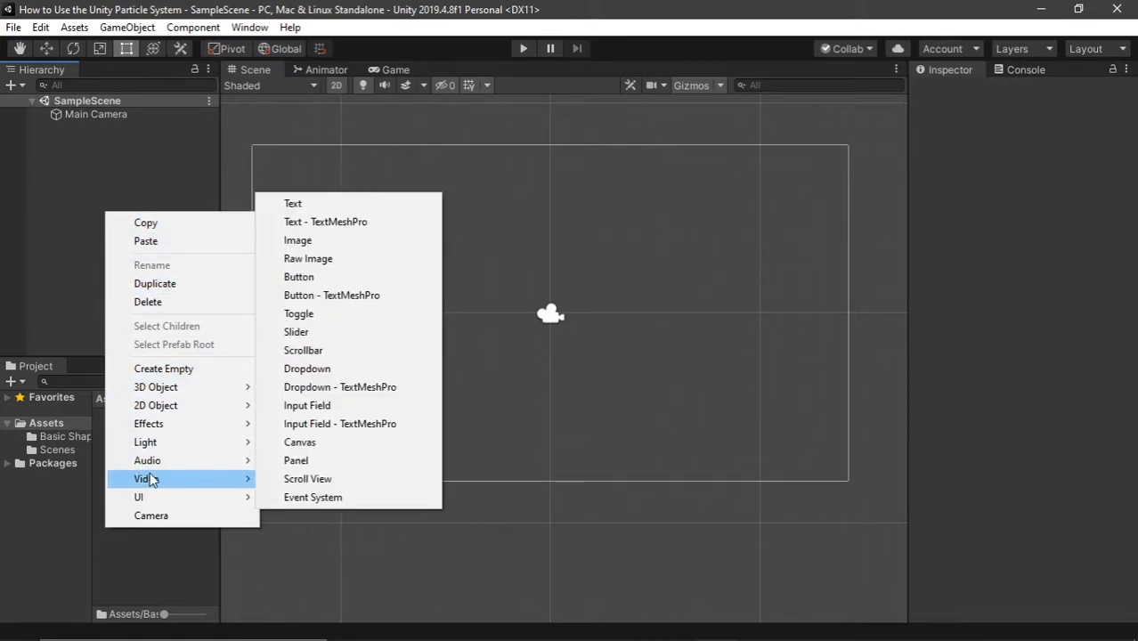
pyautogui.moveTo(152, 428)
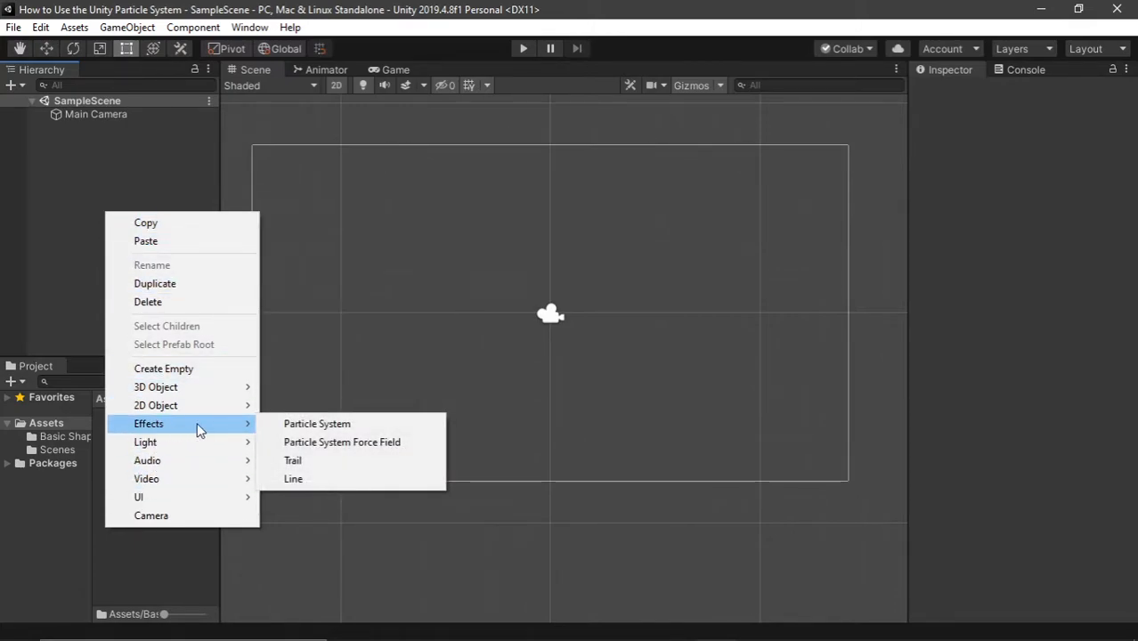
pyautogui.click(294, 424)
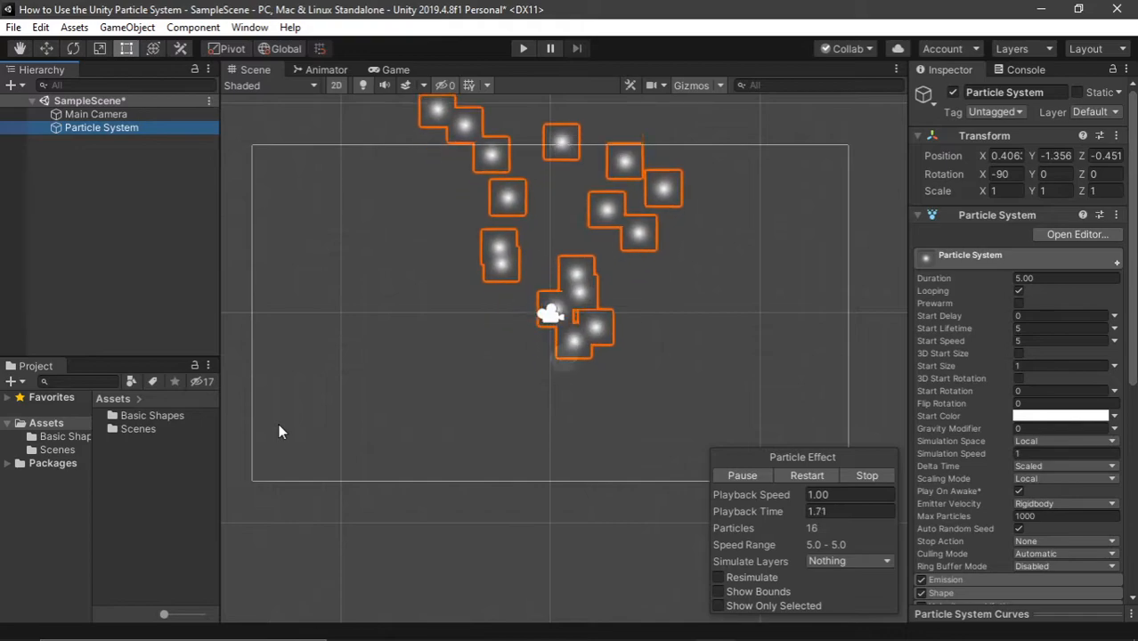
# Set the Particle System's position to 0, 0, 0 and its X rotation to 0.
pyautogui.click(1017, 156)
pyautogui.write('0')
pyautogui.click(1057, 155)
pyautogui.write('0')
pyautogui.click(1090, 158)
pyautogui.write('0')
pyautogui.click(997, 174)
pyautogui.write('0')
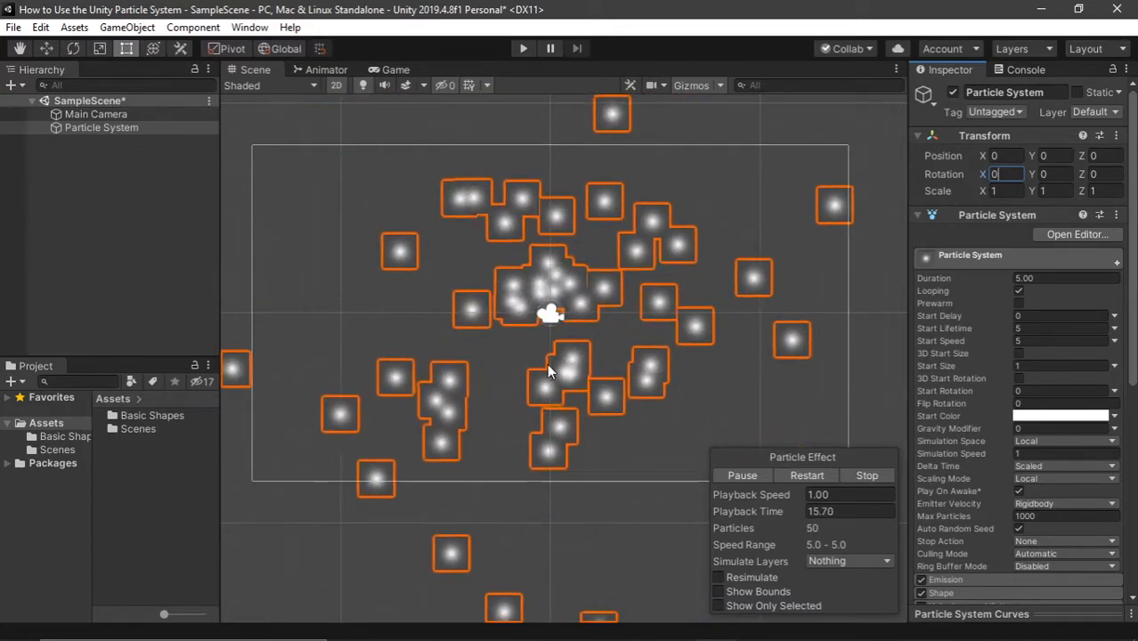
# Enable Texture Sheet Animation on the Particle System, set its mode to Sprites, and open the sprite selection.
pyautogui.scroll(-10, 995, 311)
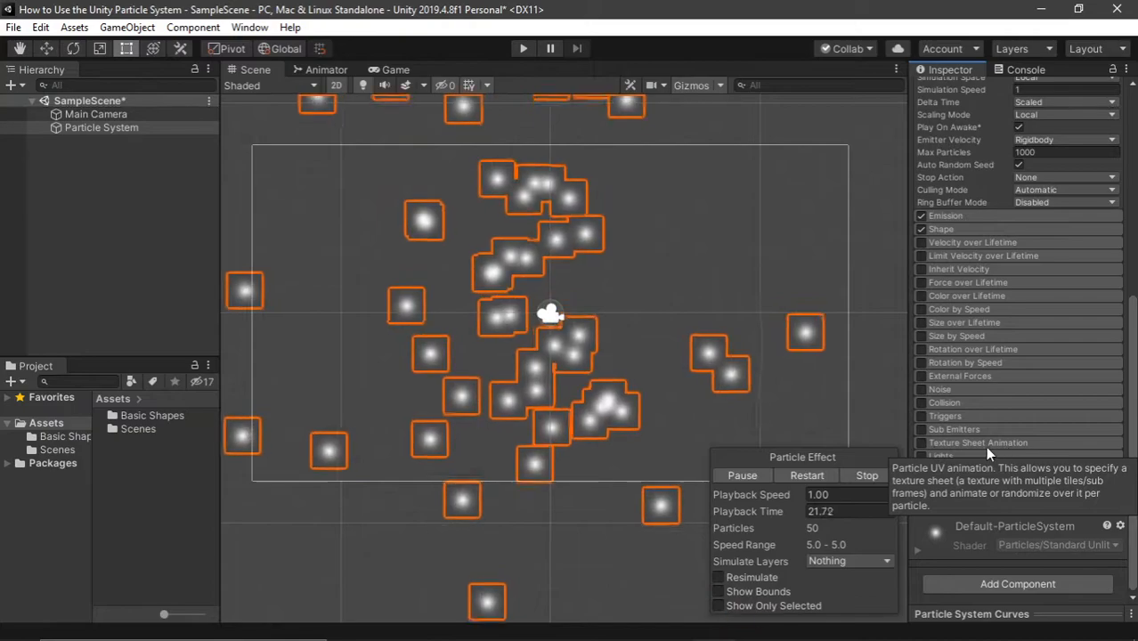
pyautogui.click(922, 442)
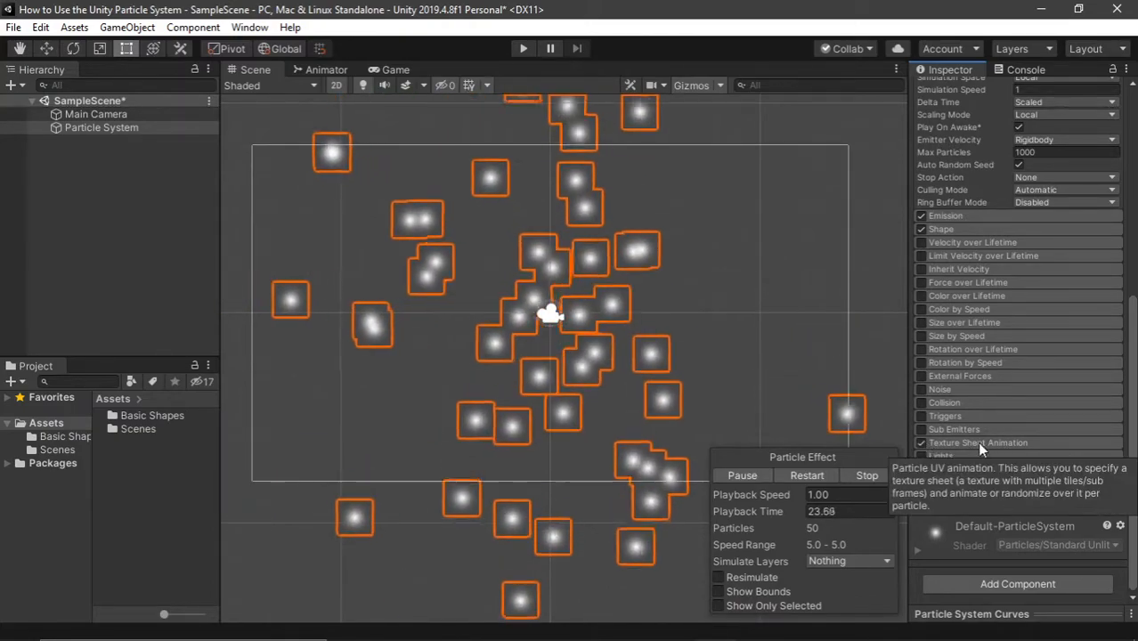
pyautogui.click(1033, 441)
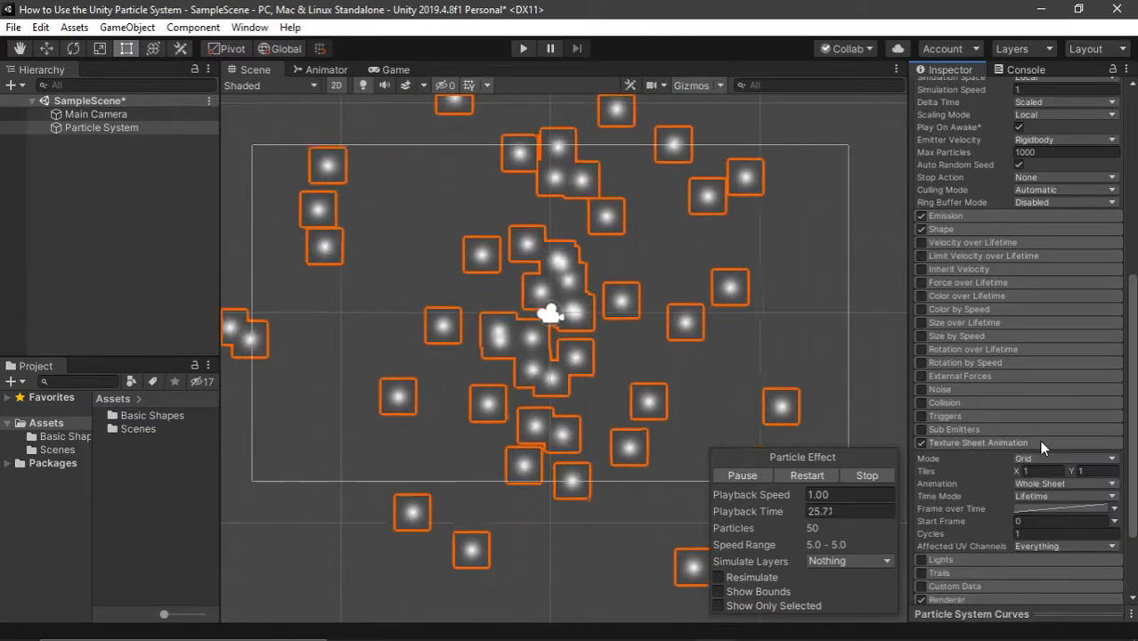
pyautogui.click(1063, 460)
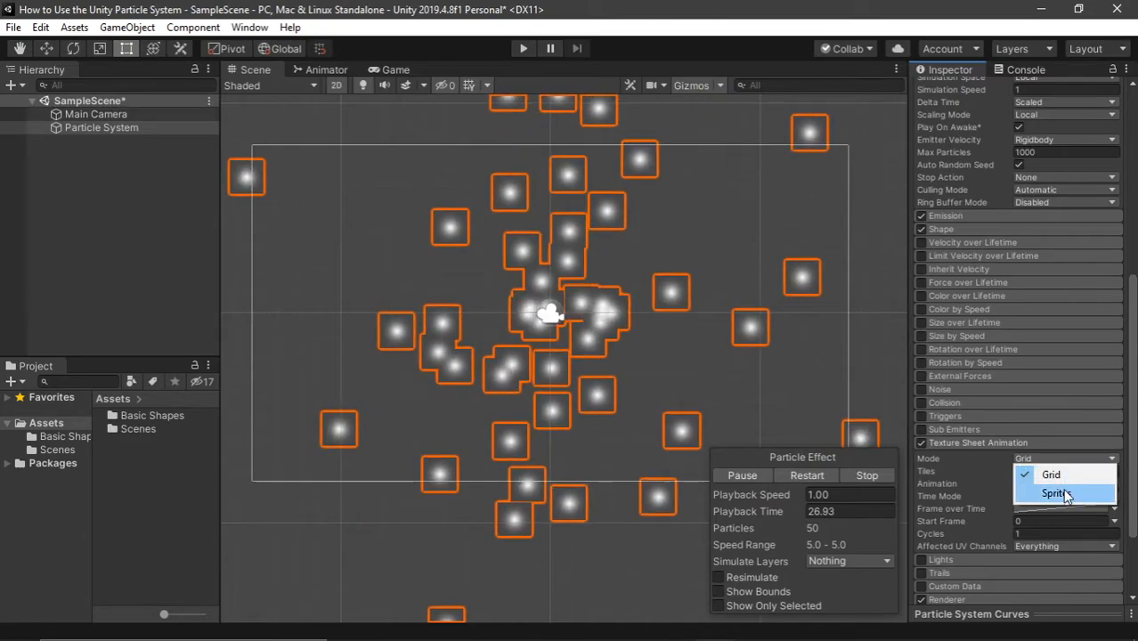
pyautogui.click(1057, 493)
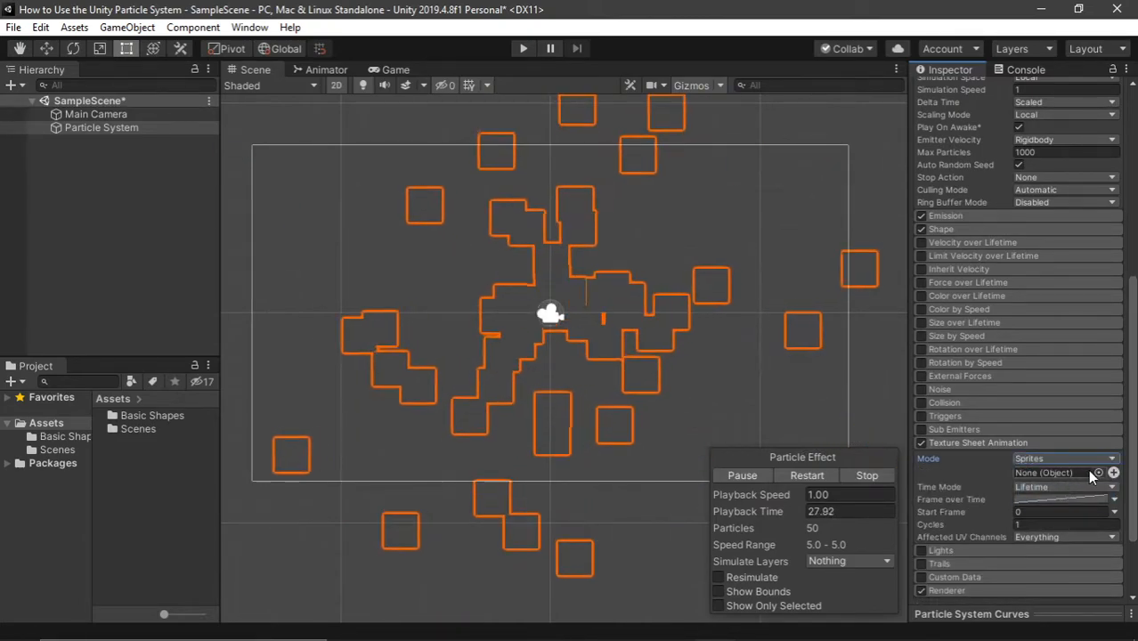
pyautogui.click(1098, 474)
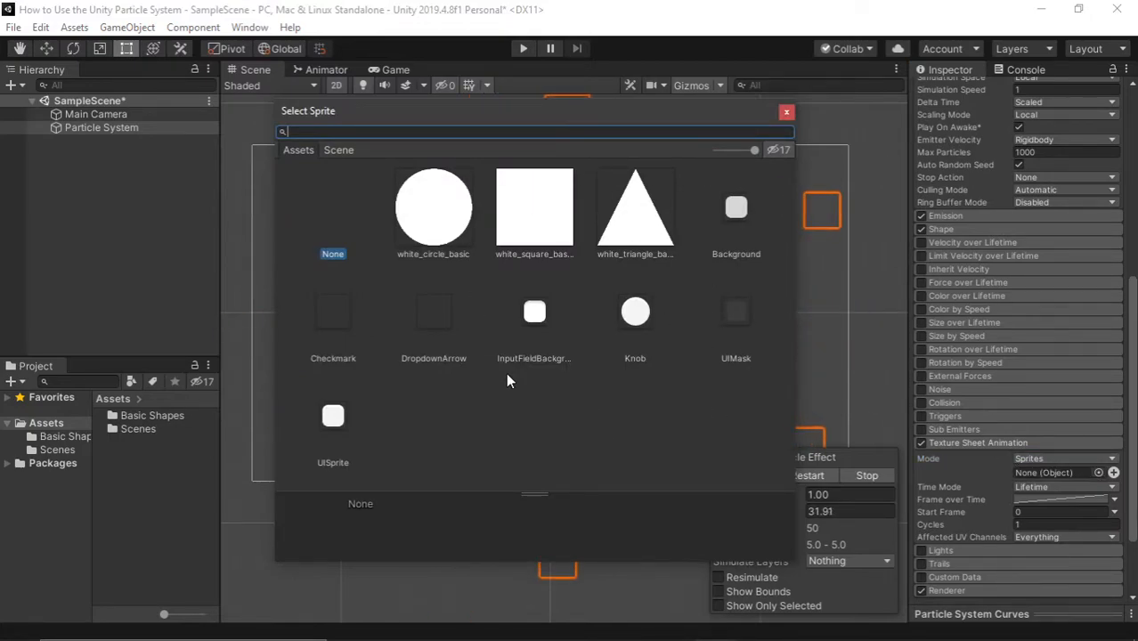
# Try the white circle, square and triangle sprites on the particles.
pyautogui.moveTo(484, 114); pyautogui.dragTo(858, 152)
pyautogui.click(792, 268)
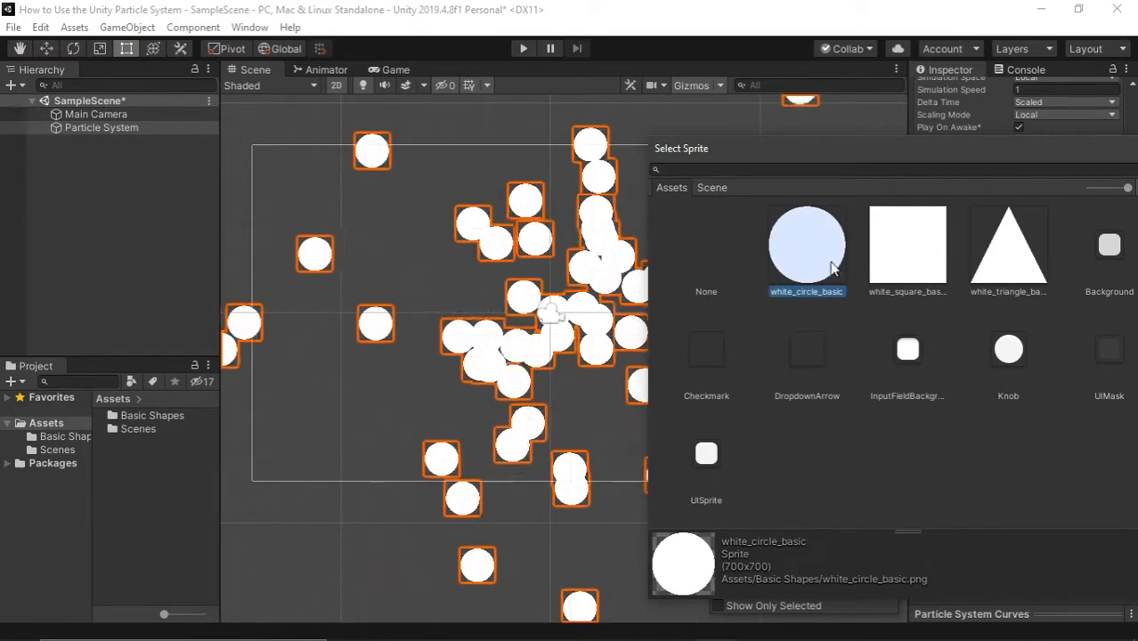
pyautogui.click(910, 265)
pyautogui.click(1007, 270)
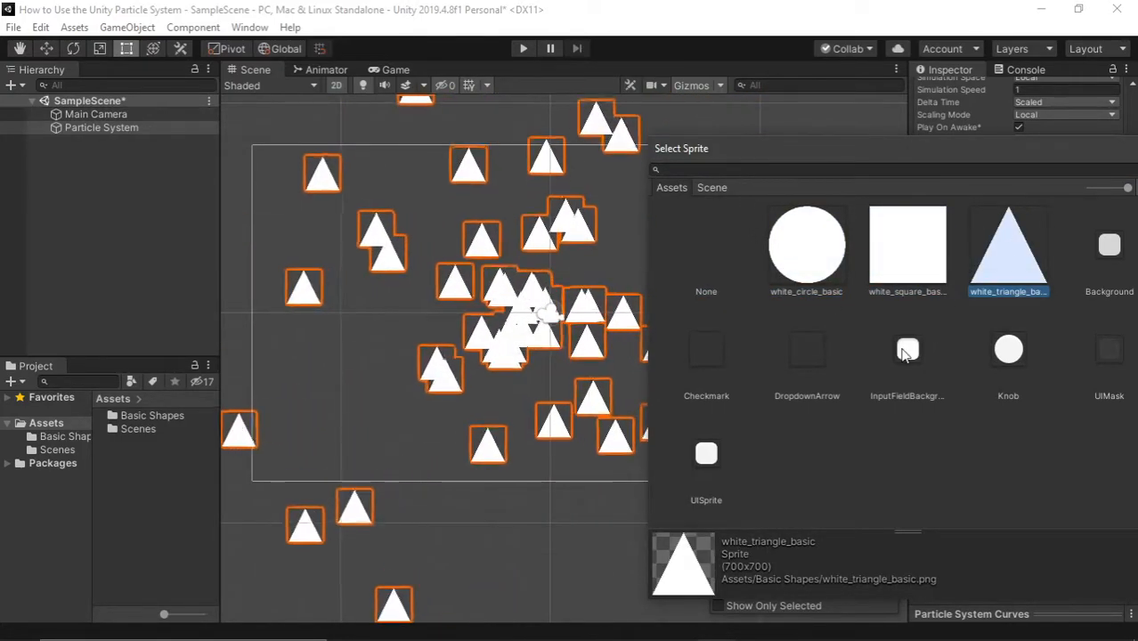
pyautogui.click(899, 254)
pyautogui.click(997, 253)
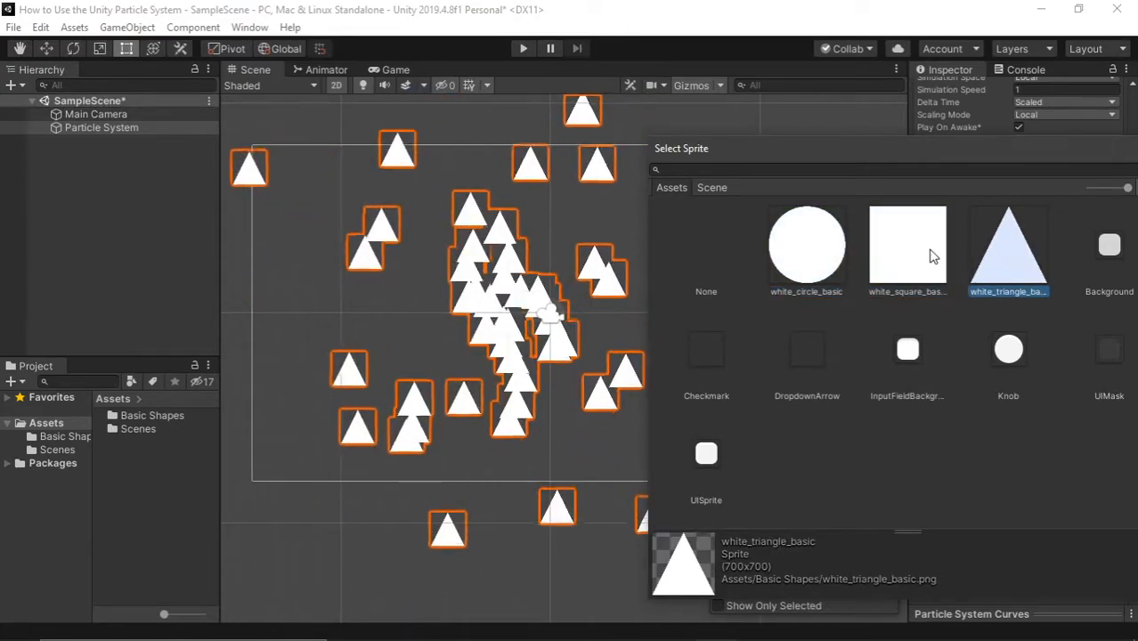
pyautogui.click(903, 254)
pyautogui.click(810, 249)
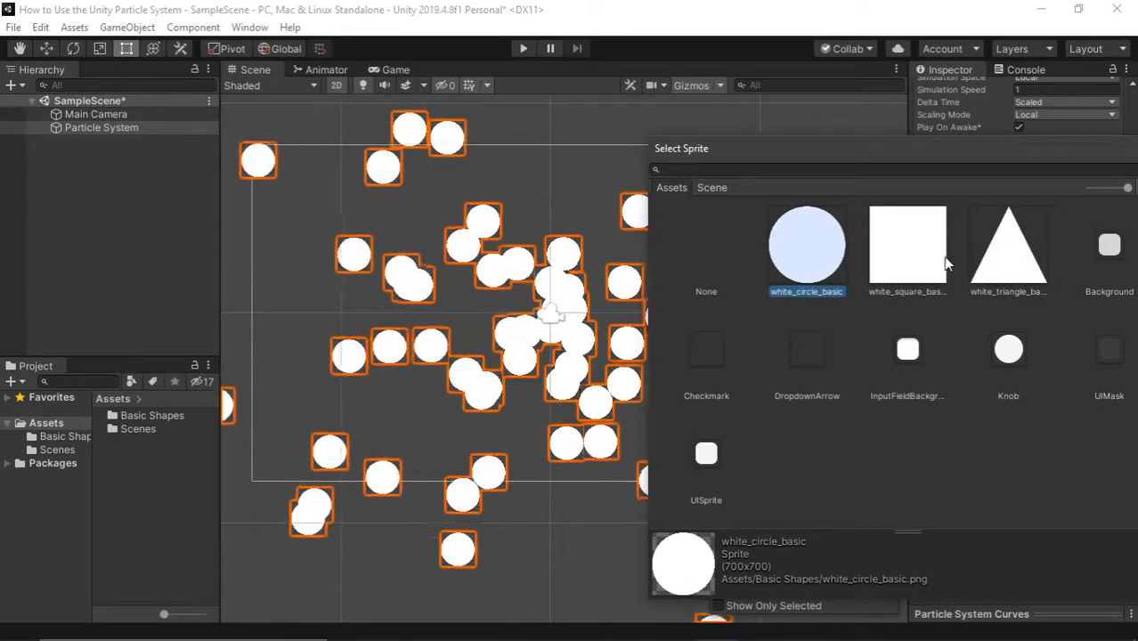
# Assign the white_square_basic sprite to the particles and collapse the Texture Sheet Animation settings.
pyautogui.click(919, 260)
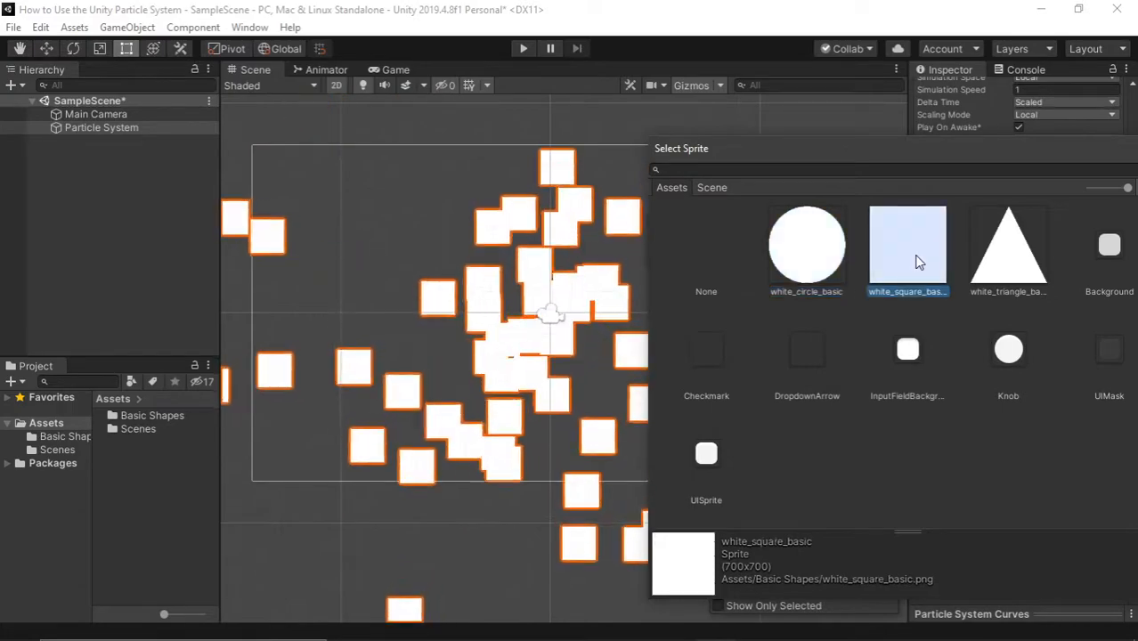
pyautogui.doubleClick(917, 262)
pyautogui.moveTo(755, 308); pyautogui.dragTo(755, 319, button='middle')
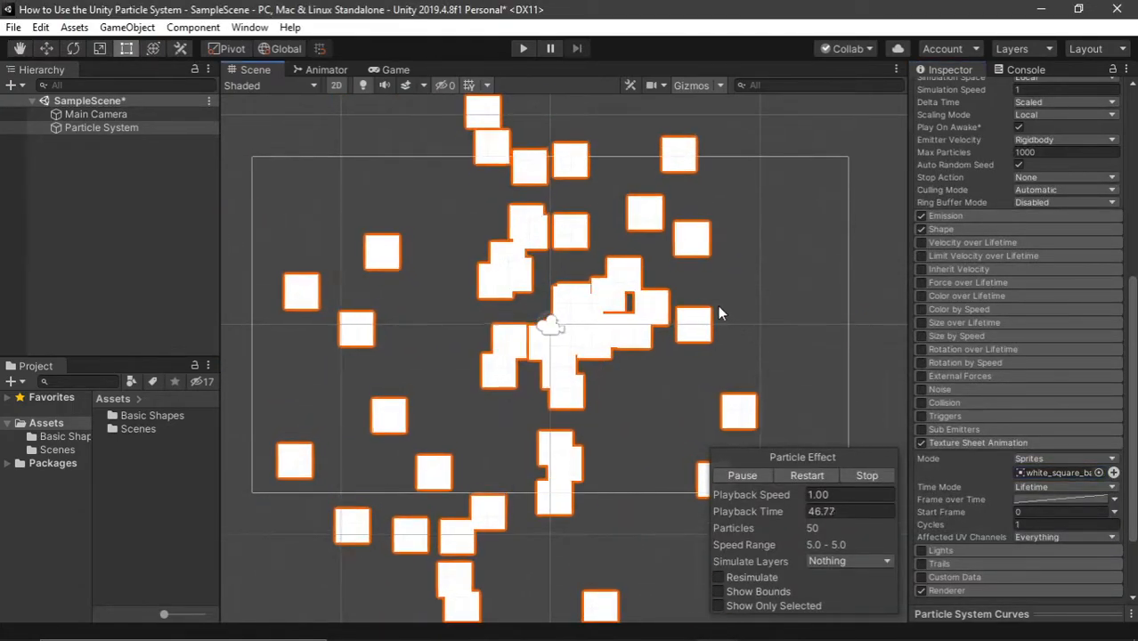
pyautogui.scroll(-1, 715, 299)
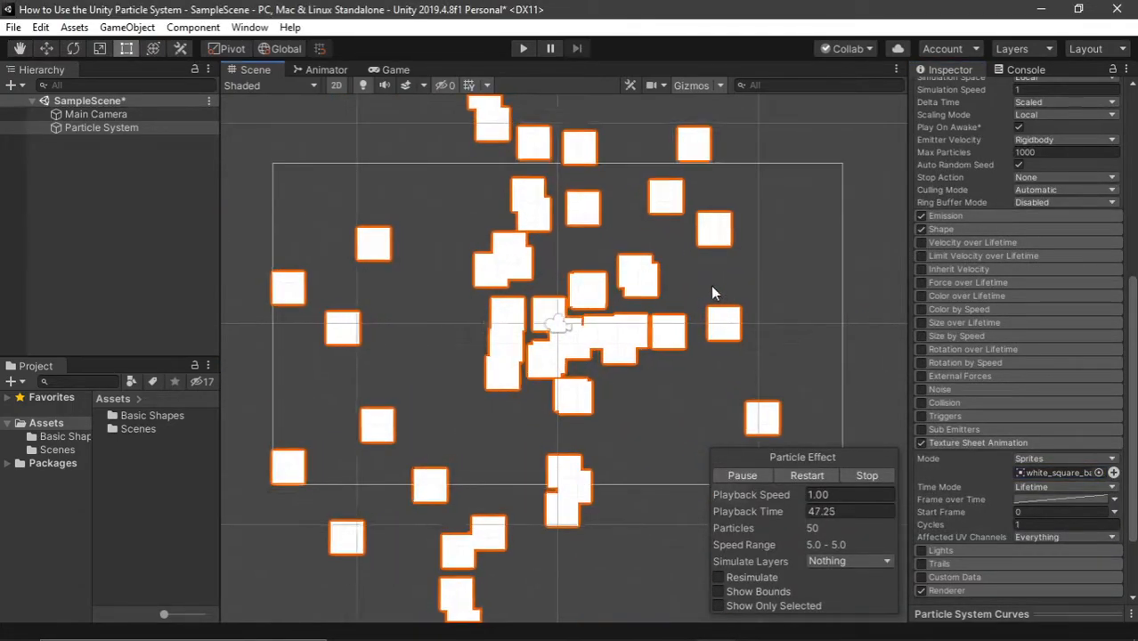
pyautogui.click(1037, 442)
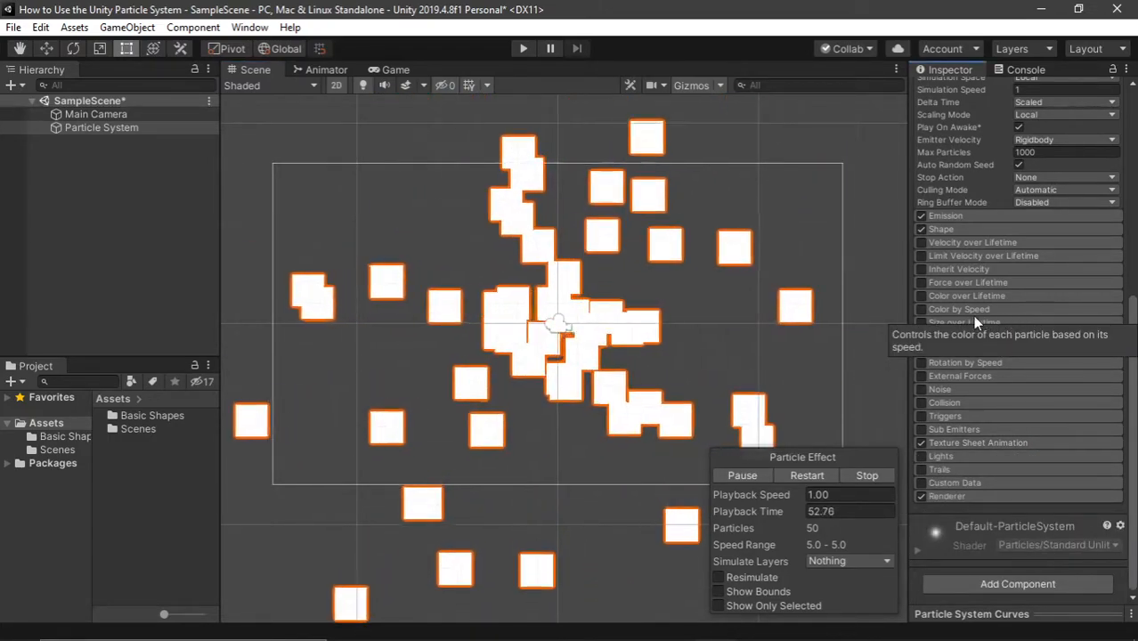
# Turn off Looping for the Particle System and set its Duration to 0.1.
pyautogui.scroll(8, 988, 325)
pyautogui.scroll(-3, 992, 332)
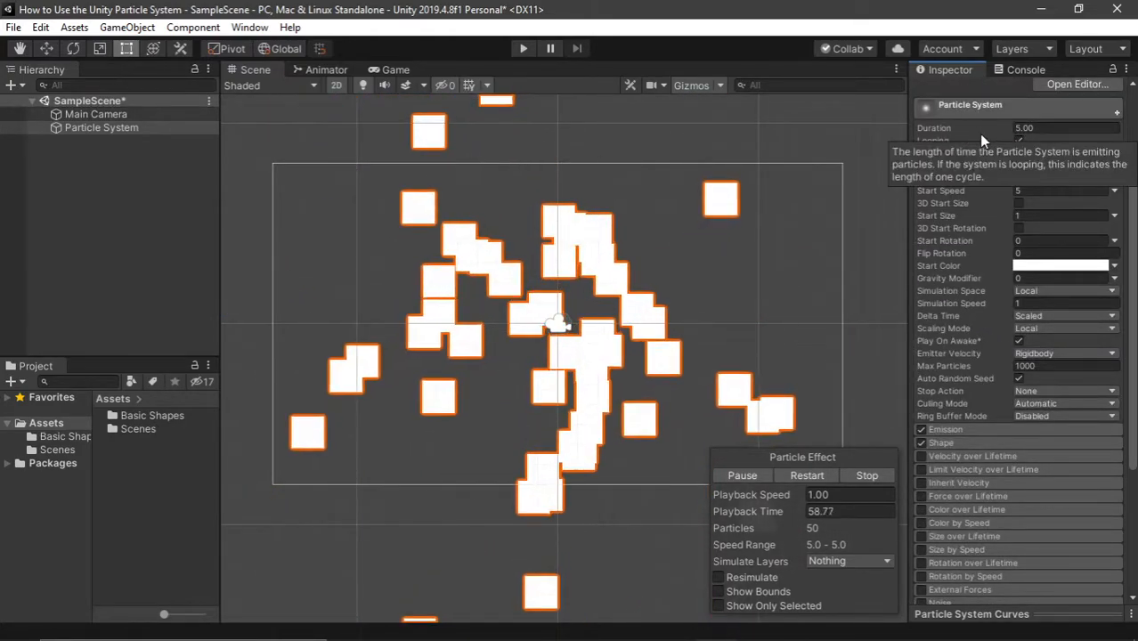
pyautogui.moveTo(957, 128); pyautogui.dragTo(1002, 128)
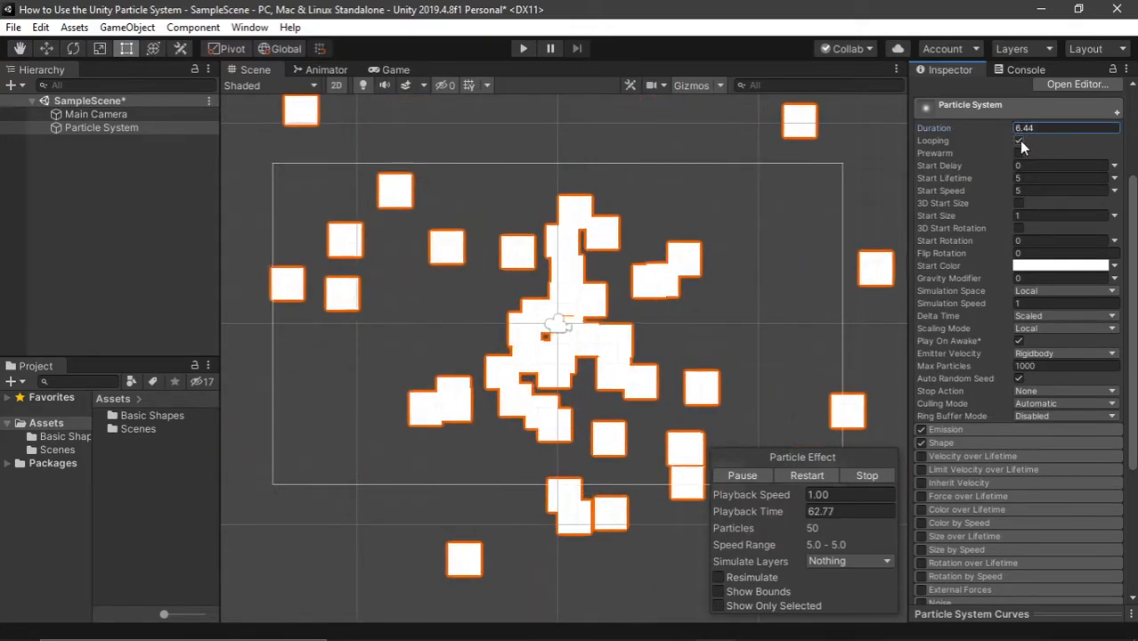
pyautogui.click(1019, 141)
pyautogui.click(1040, 127)
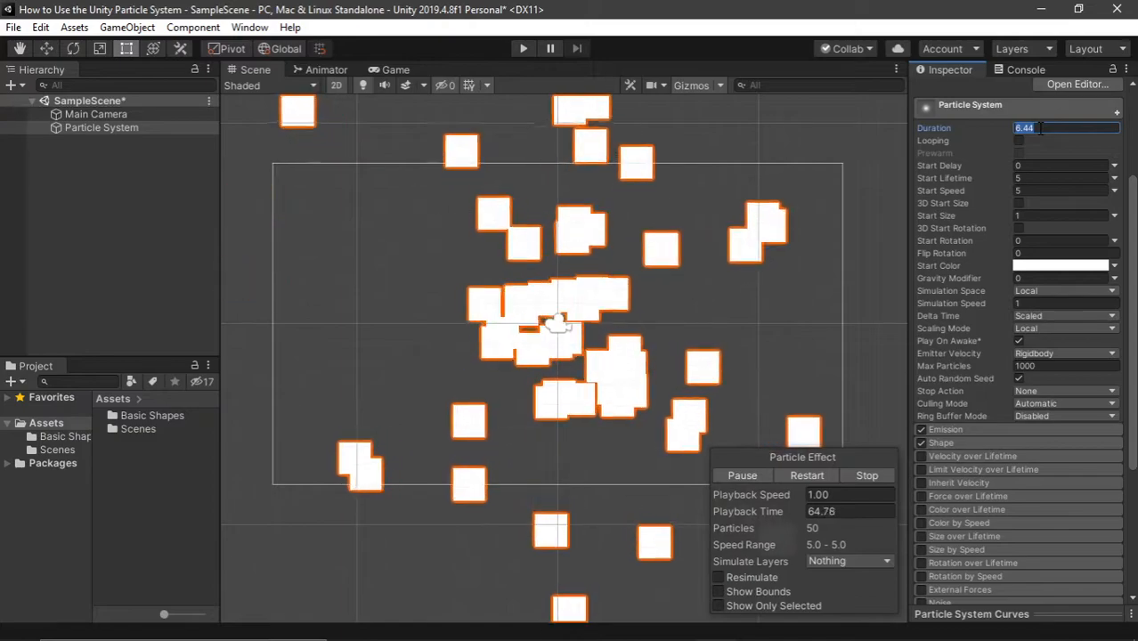
pyautogui.write('0.1')
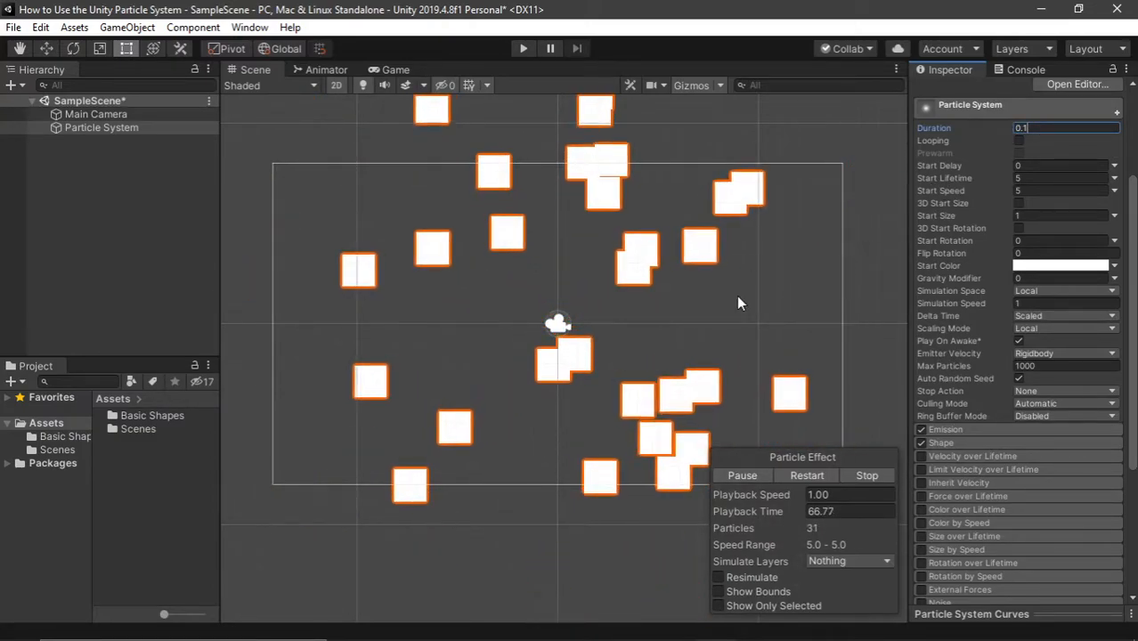
# Replay the particle effect from the start to examine how Duration affects the non-looping emission.
pyautogui.click(815, 476)
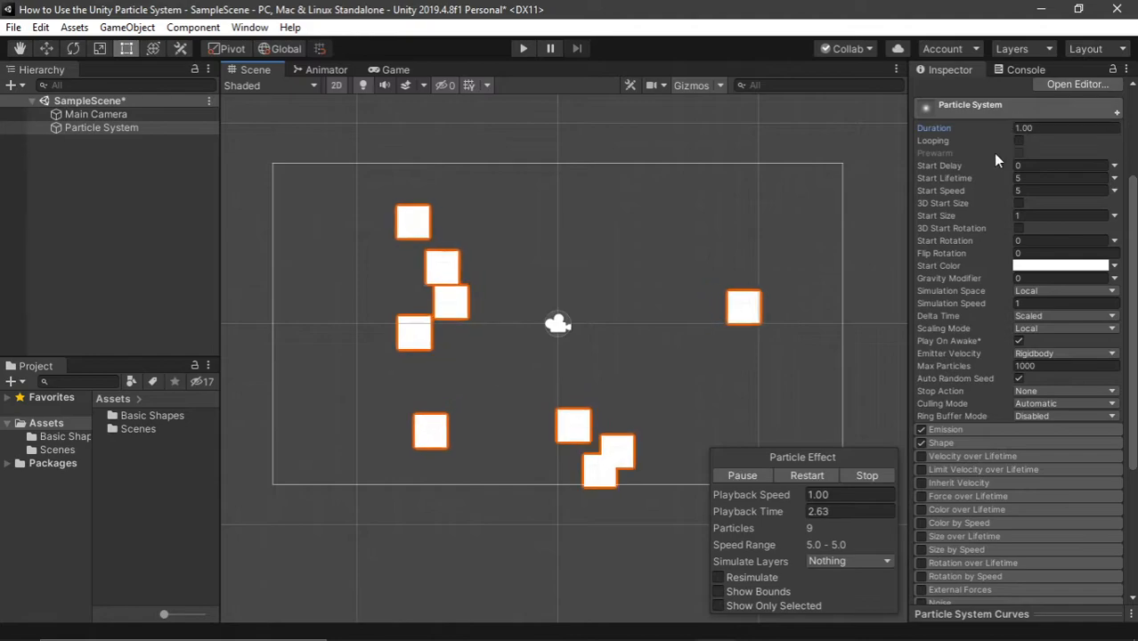
pyautogui.click(809, 478)
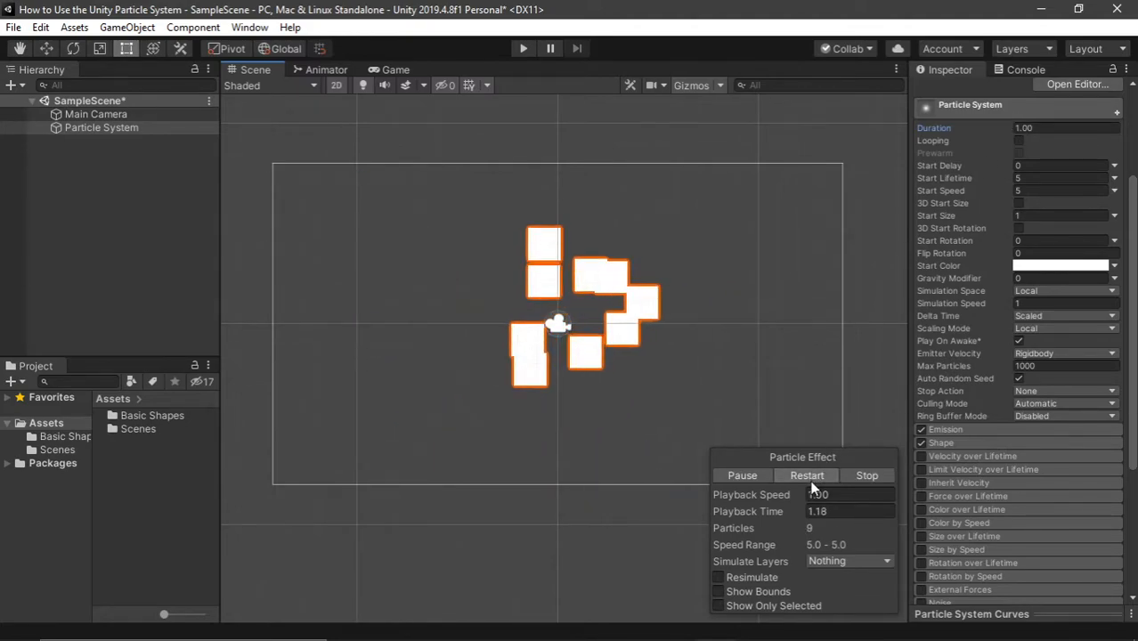
pyautogui.click(811, 481)
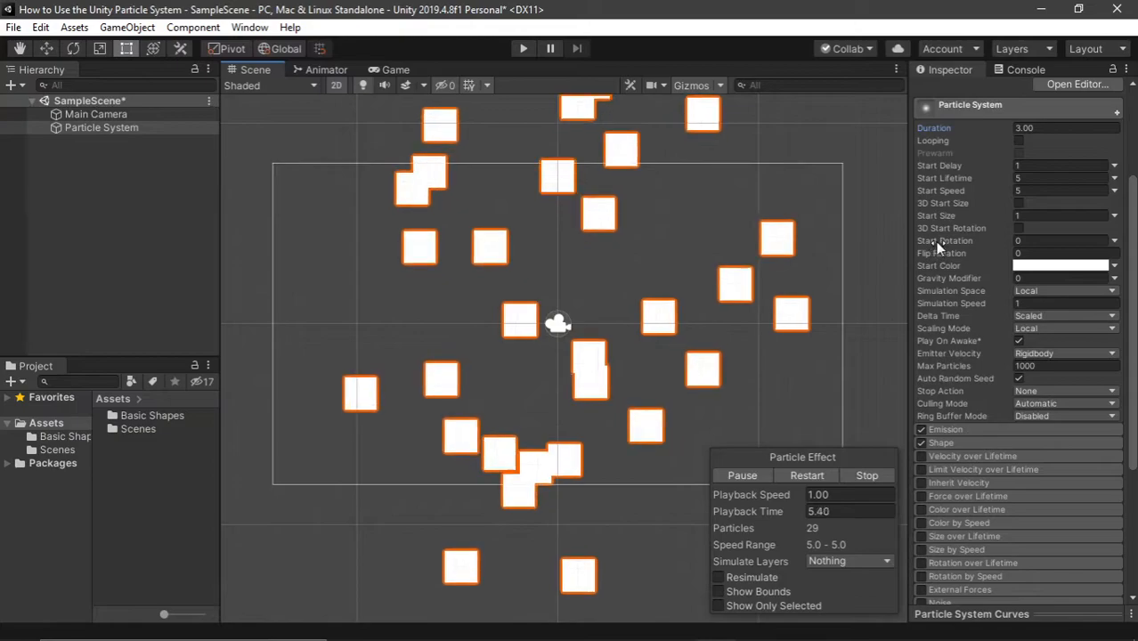
# Set the Particle System's Start Delay to 0 and its Start Lifetime to 1.
pyautogui.click(1033, 166)
pyautogui.write('0')
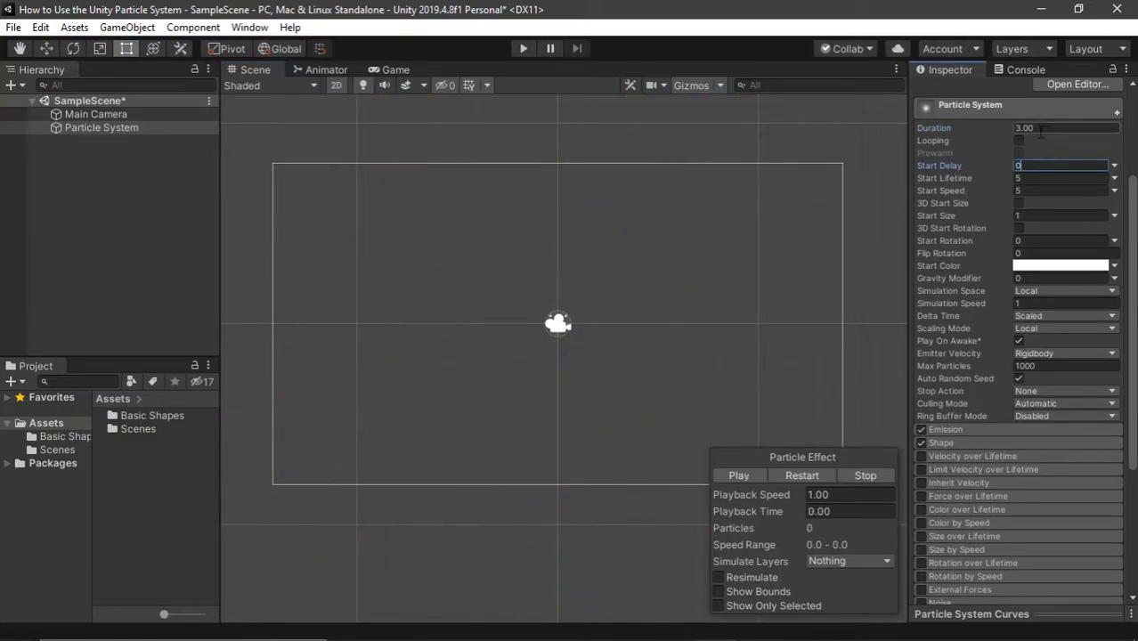
pyautogui.click(991, 179)
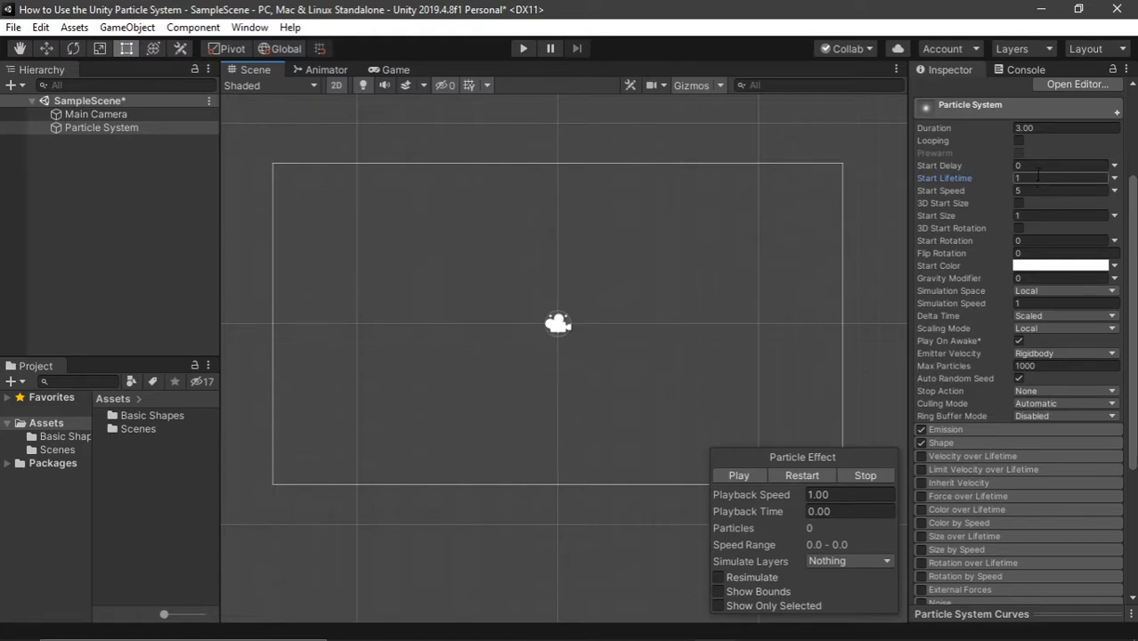
# Switch Start Lifetime to Random Between Two Constants with values 1 and 10.
pyautogui.click(1113, 180)
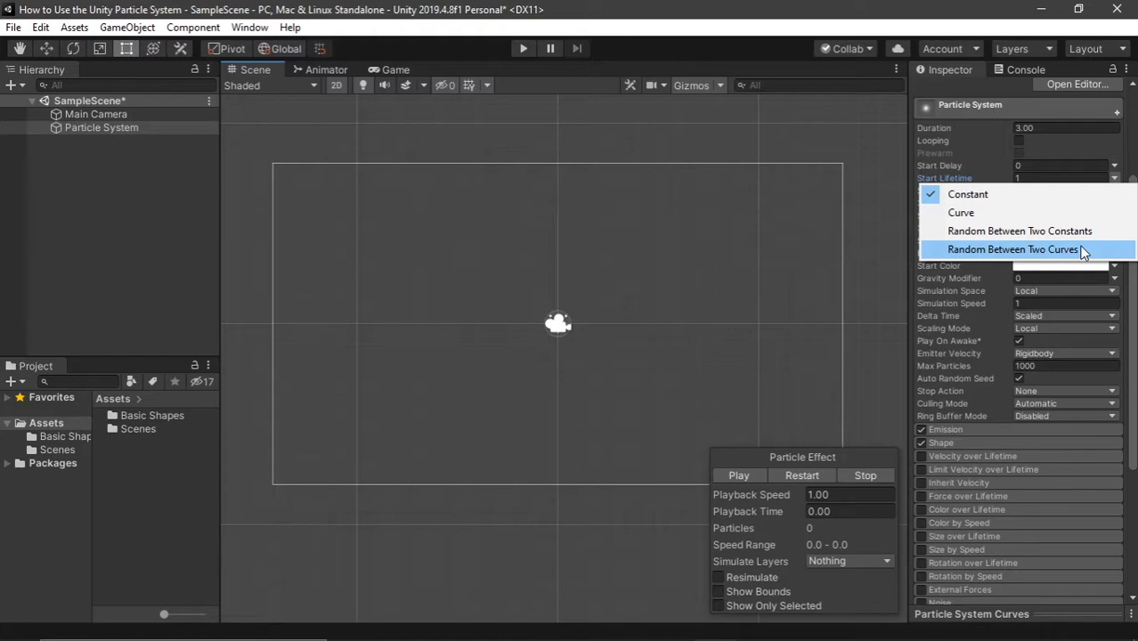
pyautogui.click(972, 233)
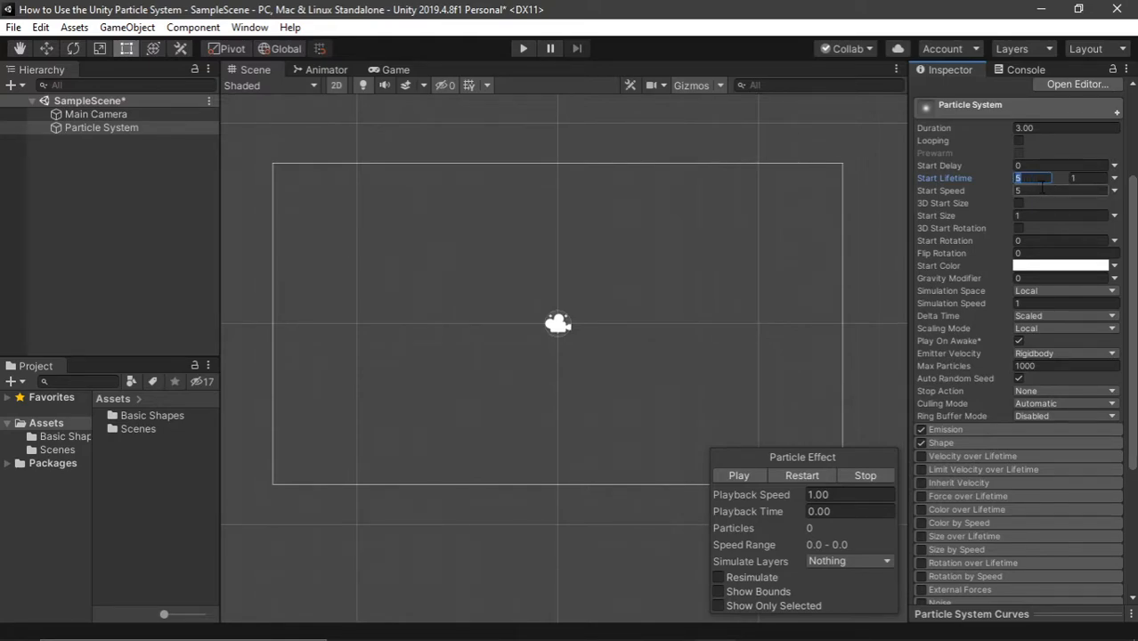
pyautogui.write('1')
pyautogui.click(1073, 181)
# Replay the particle effect and examine how the randomized lifetimes make particles disappear at different times.
pyautogui.click(802, 476)
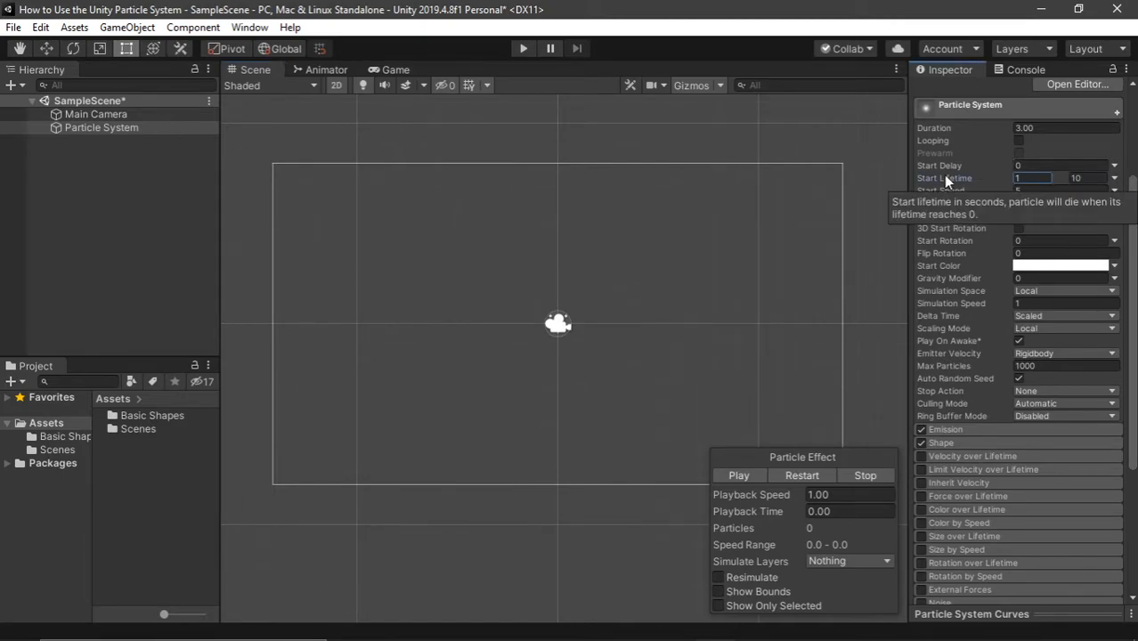
pyautogui.click(802, 474)
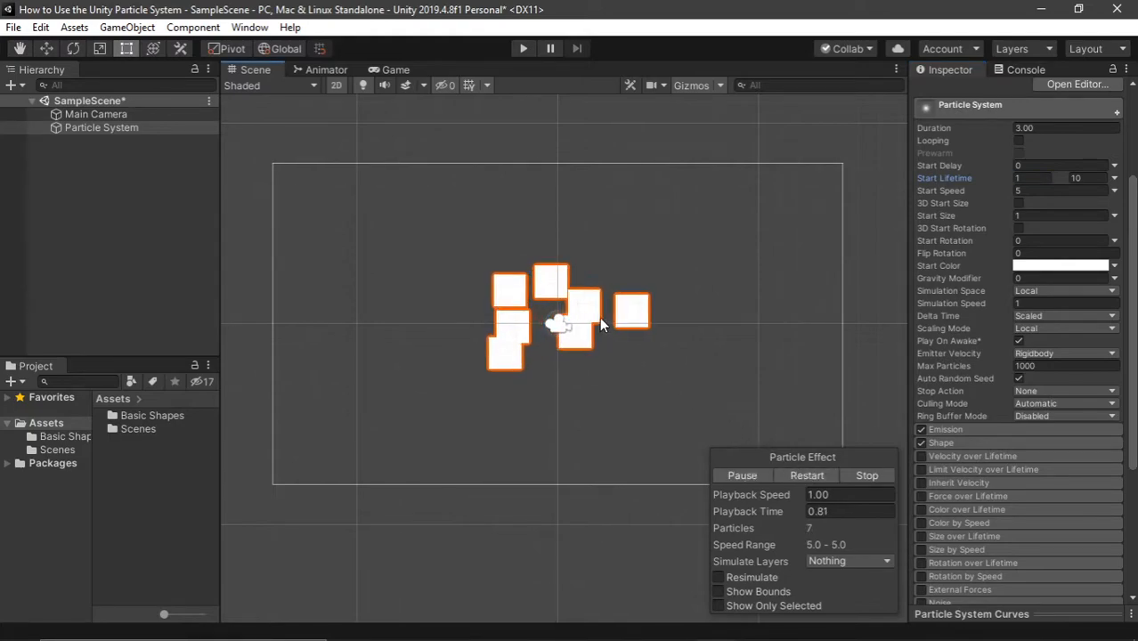
pyautogui.scroll(-3, 615, 317)
pyautogui.scroll(-8, 628, 312)
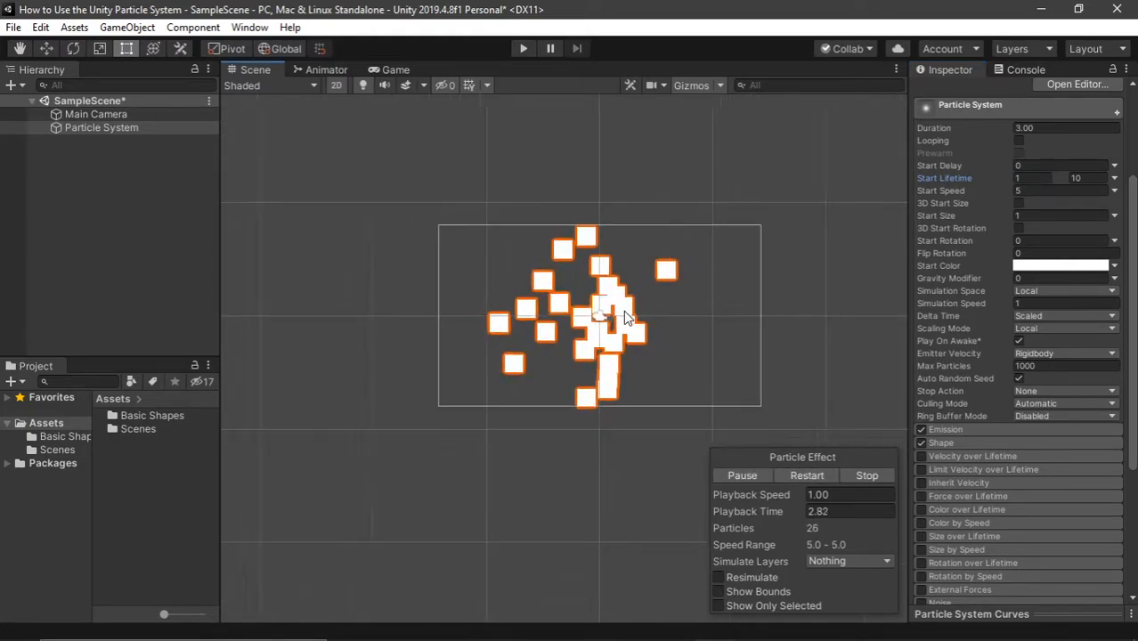
pyautogui.moveTo(629, 312); pyautogui.dragTo(689, 374, button='middle')
pyautogui.scroll(5, 725, 267)
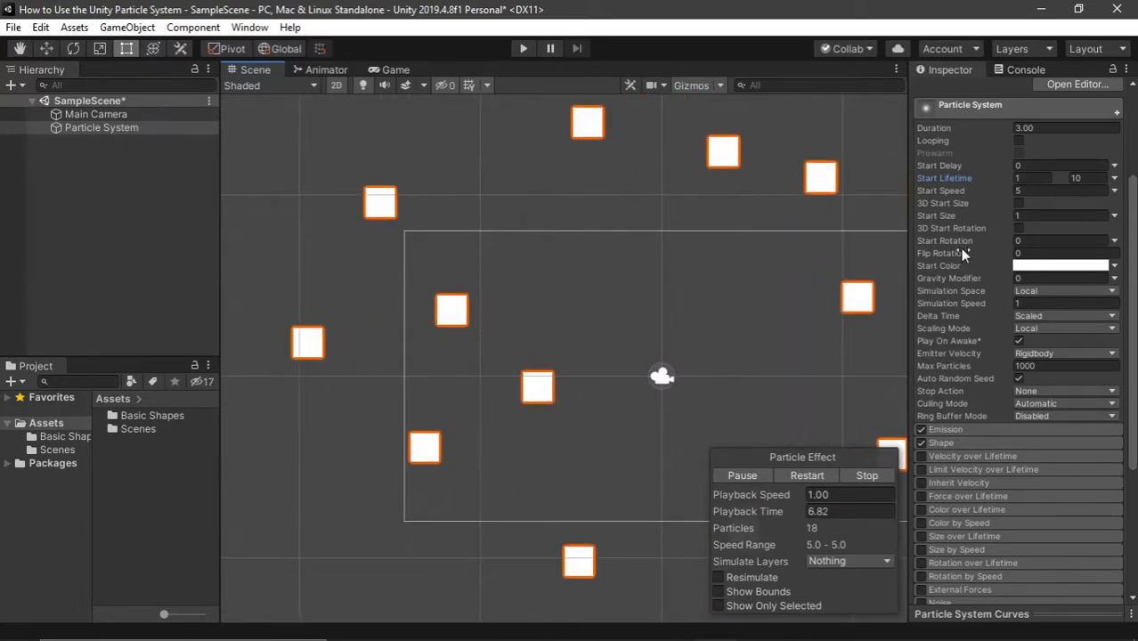
# Set the upper value of the random Start Lifetime range to 2, keeping the lower value at 1.
pyautogui.click(1031, 178)
pyautogui.click(1091, 178)
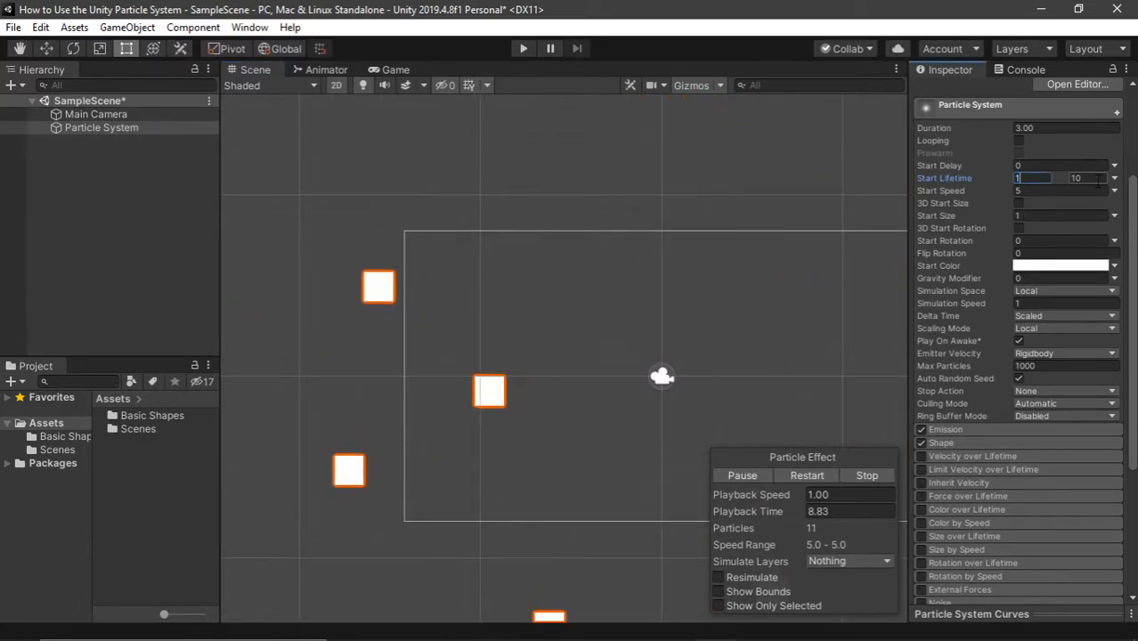
pyautogui.write('2')
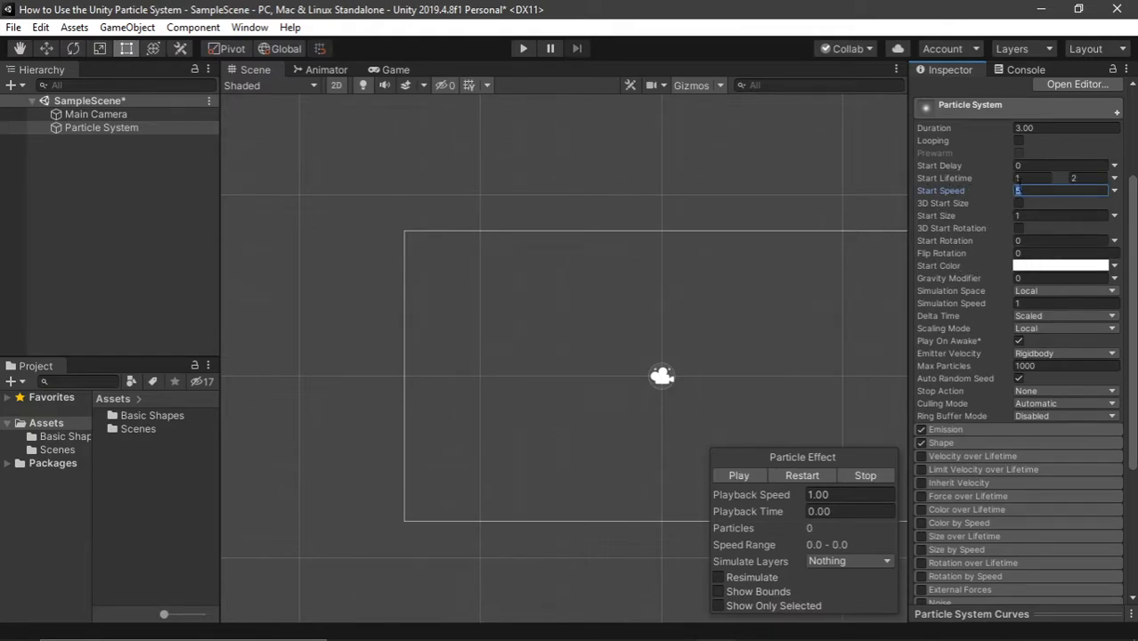
# Switch Start Speed to Random Between Two Constants with values 10 and 12, and replay the particle effect.
pyautogui.click(1112, 193)
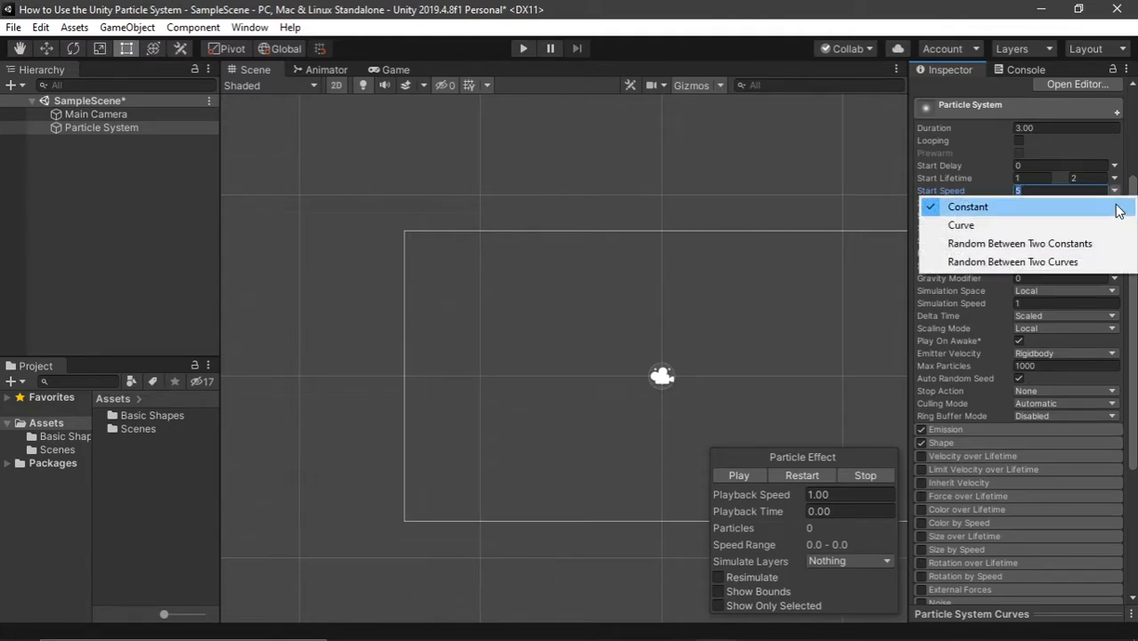
pyautogui.click(1109, 245)
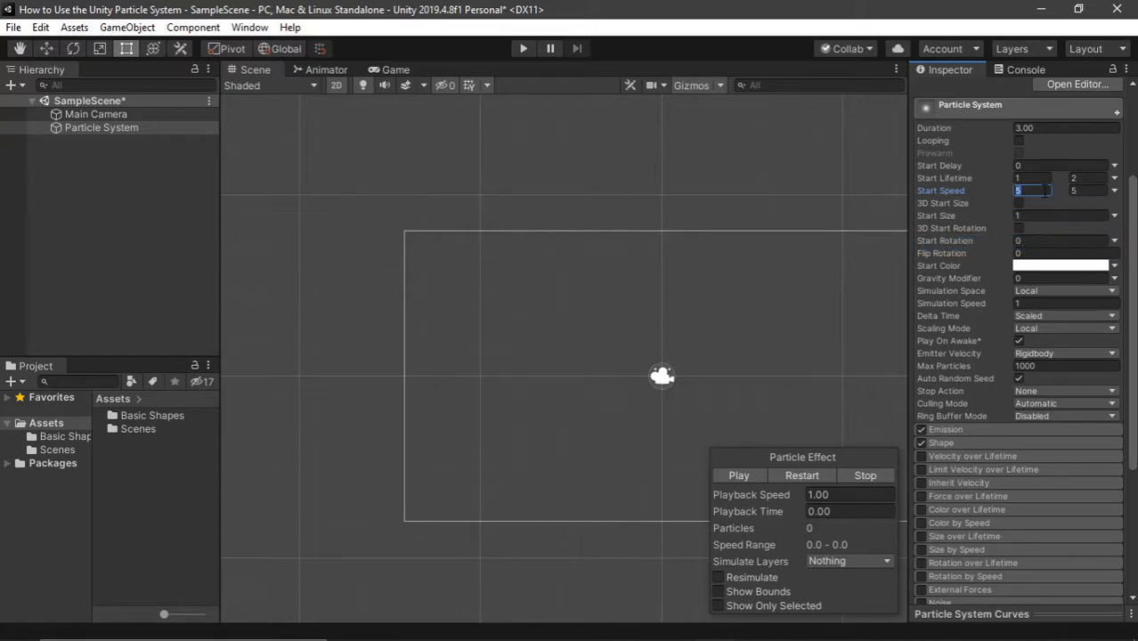
pyautogui.press('Tab')
pyautogui.write('12')
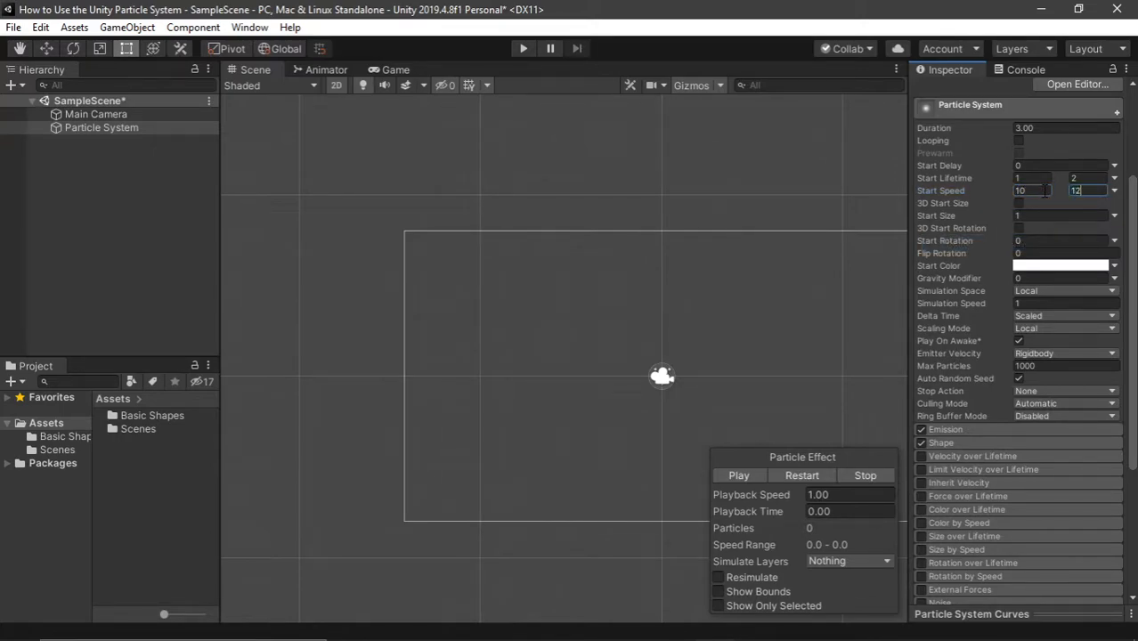
pyautogui.click(799, 475)
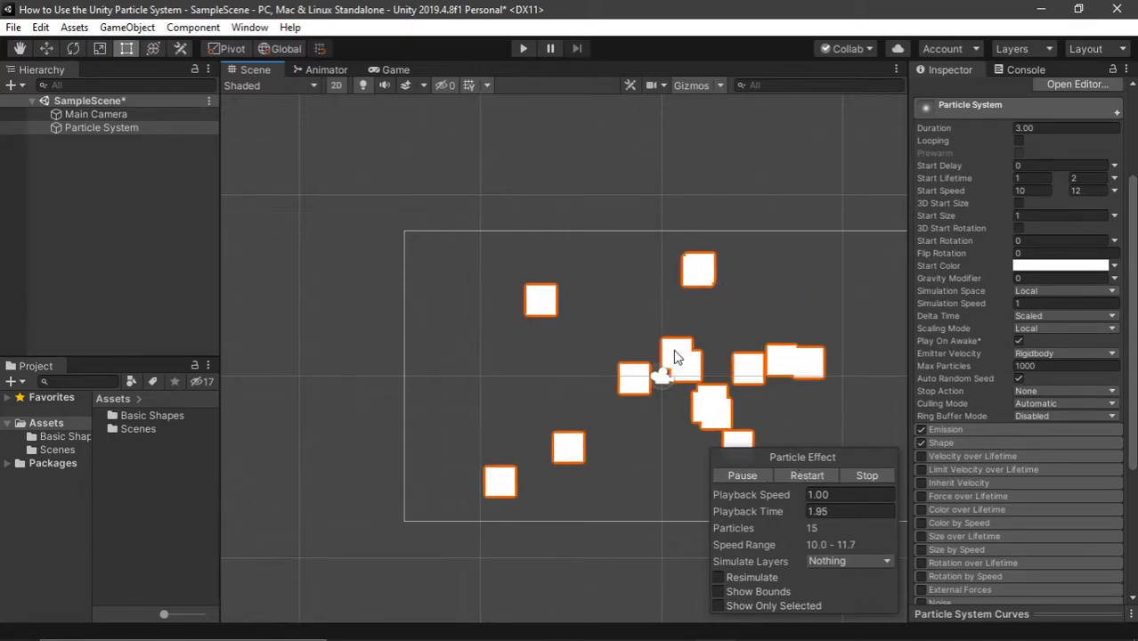
pyautogui.moveTo(692, 356); pyautogui.dragTo(660, 331, button='middle')
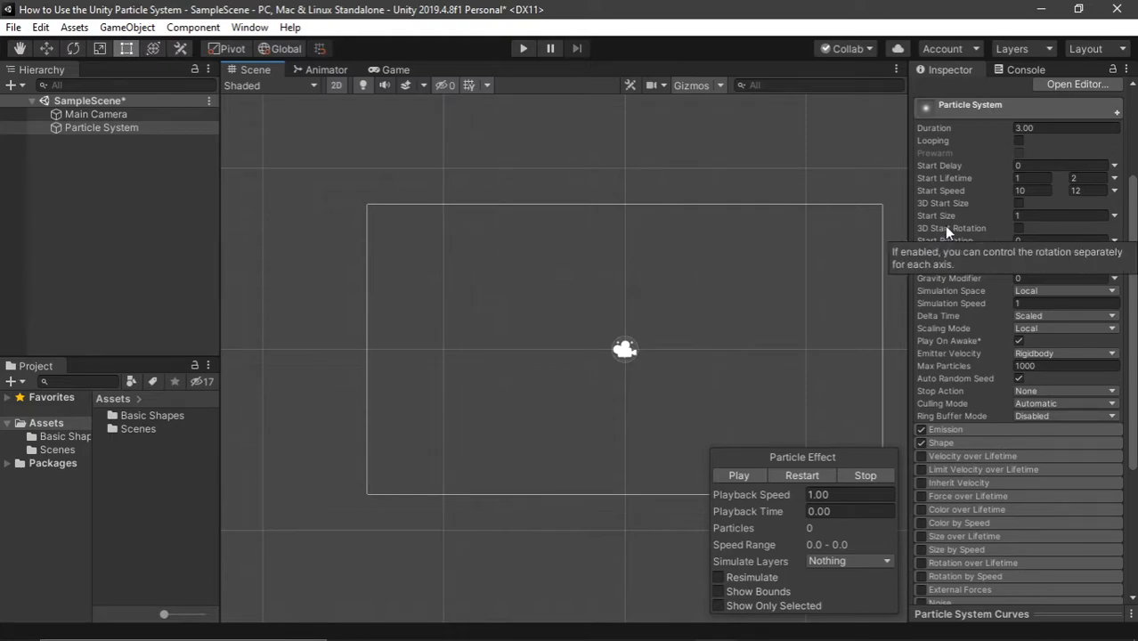
# Switch Start Size to Random Between Two Constants with values 0.5 and 0.8, and replay the effect.
pyautogui.click(1113, 215)
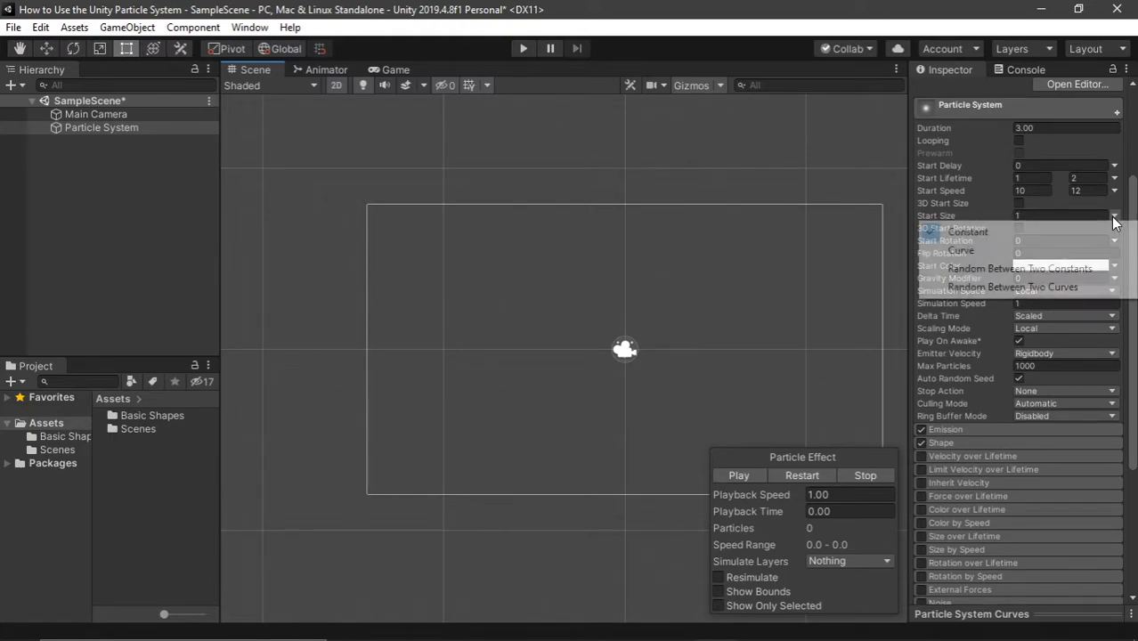
pyautogui.click(1086, 266)
pyautogui.click(1036, 217)
pyautogui.write('0.5')
pyautogui.press('Tab')
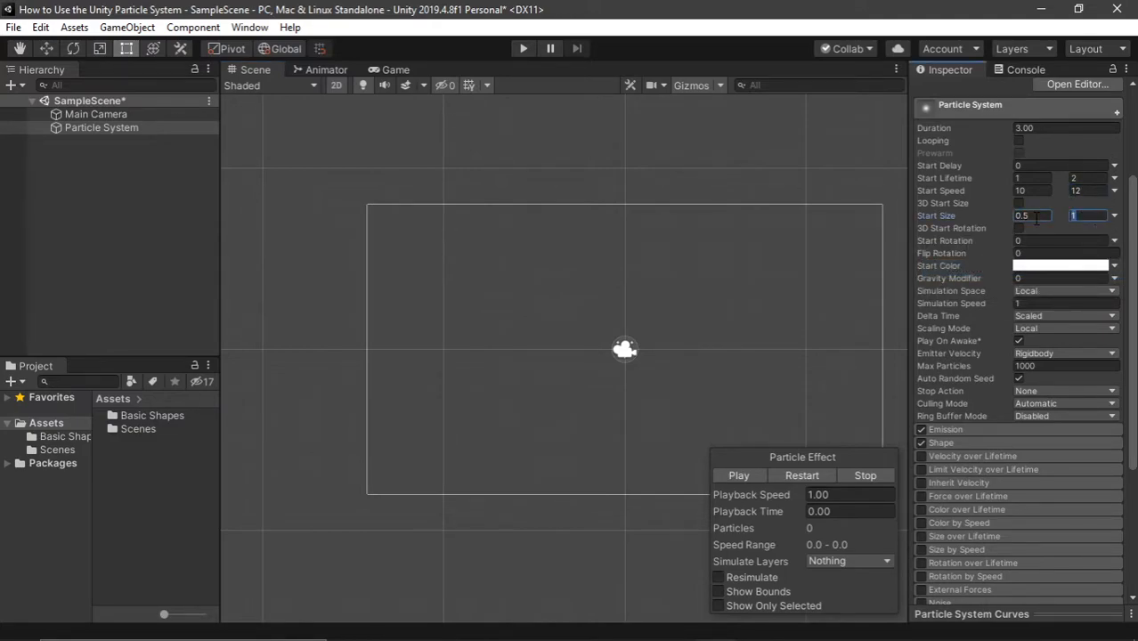
pyautogui.write('0.8')
pyautogui.click(819, 475)
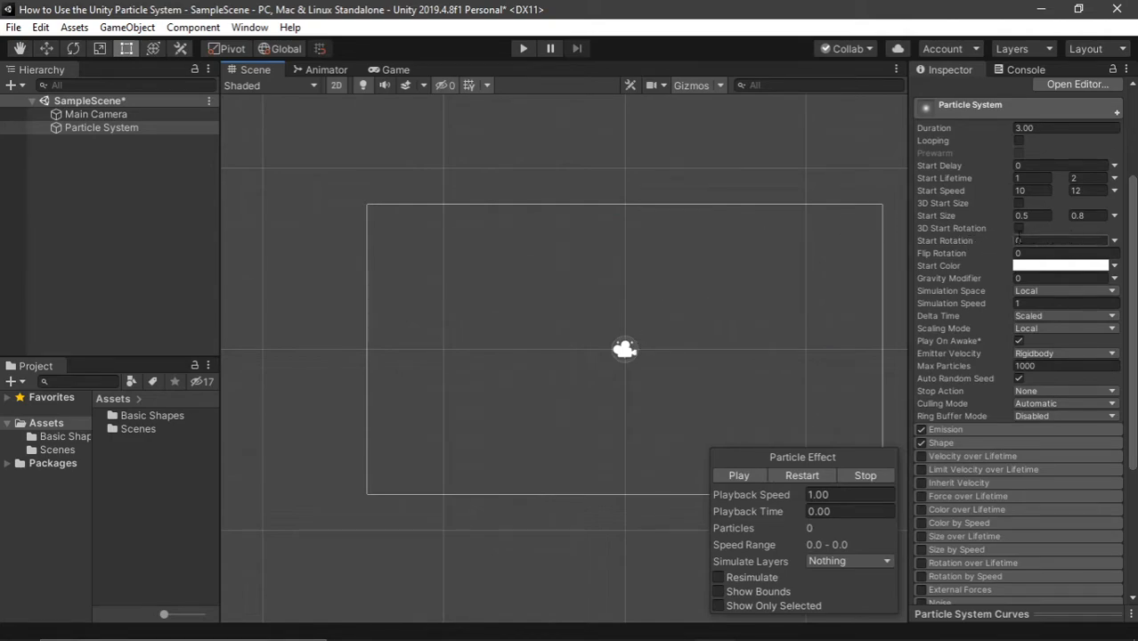
# Switch Start Rotation to Random Between Two Constants from 0 to 360, and replay the effect.
pyautogui.click(1114, 242)
pyautogui.click(1090, 294)
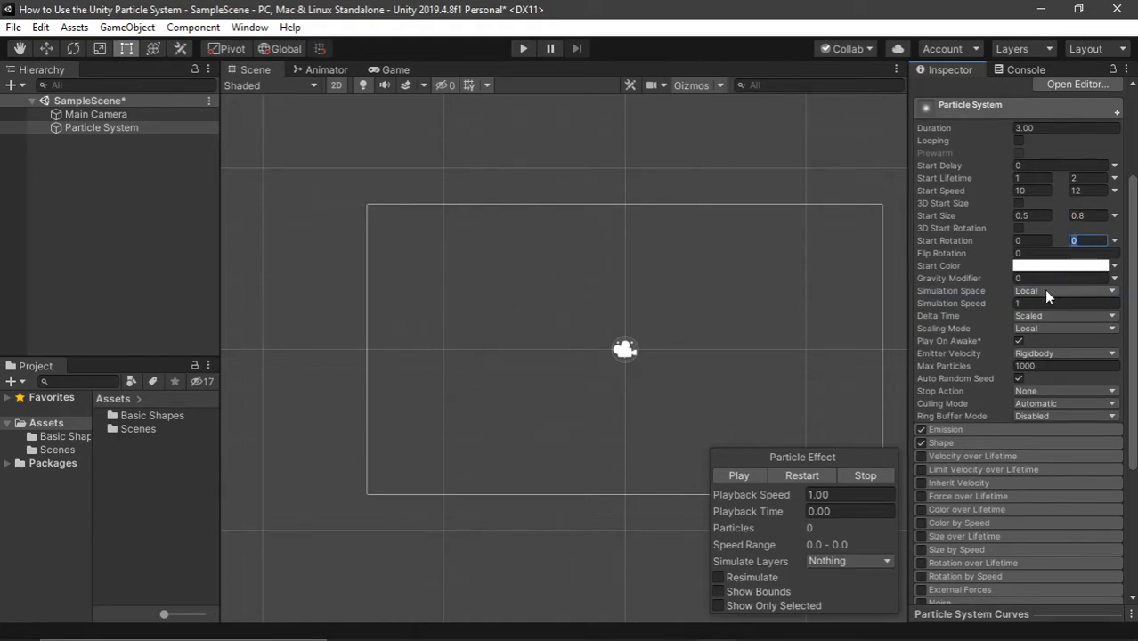
pyautogui.write('360')
pyautogui.click(814, 470)
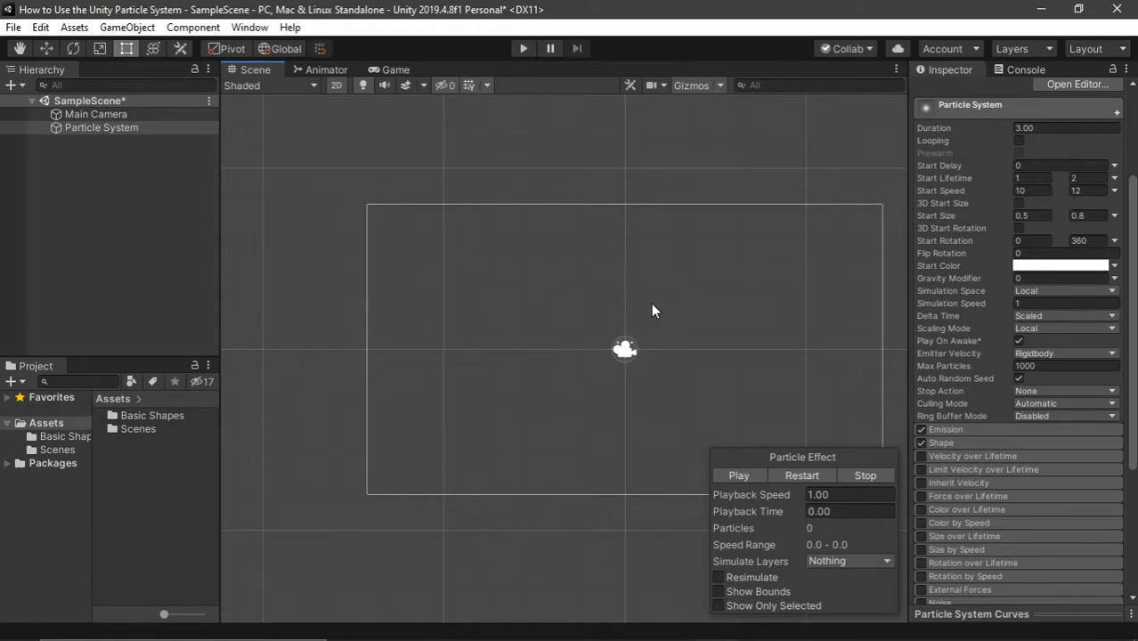
# Set the particles' Start Color to pure blue (0011FF) and replay the effect.
pyautogui.click(1023, 266)
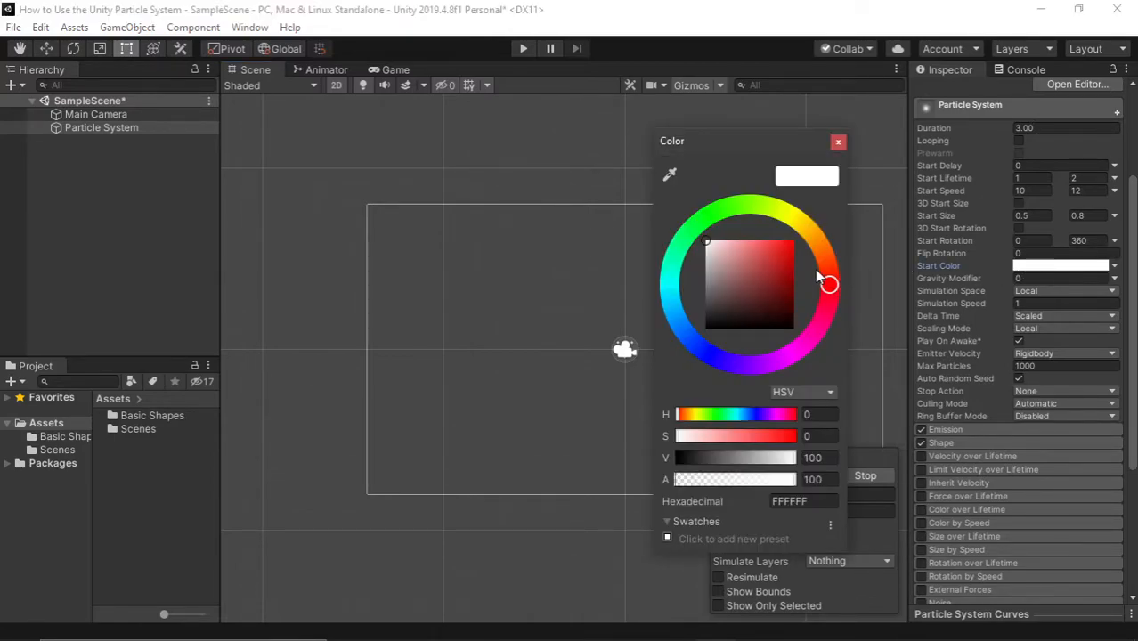
pyautogui.moveTo(773, 158); pyautogui.dragTo(852, 82)
pyautogui.click(787, 282)
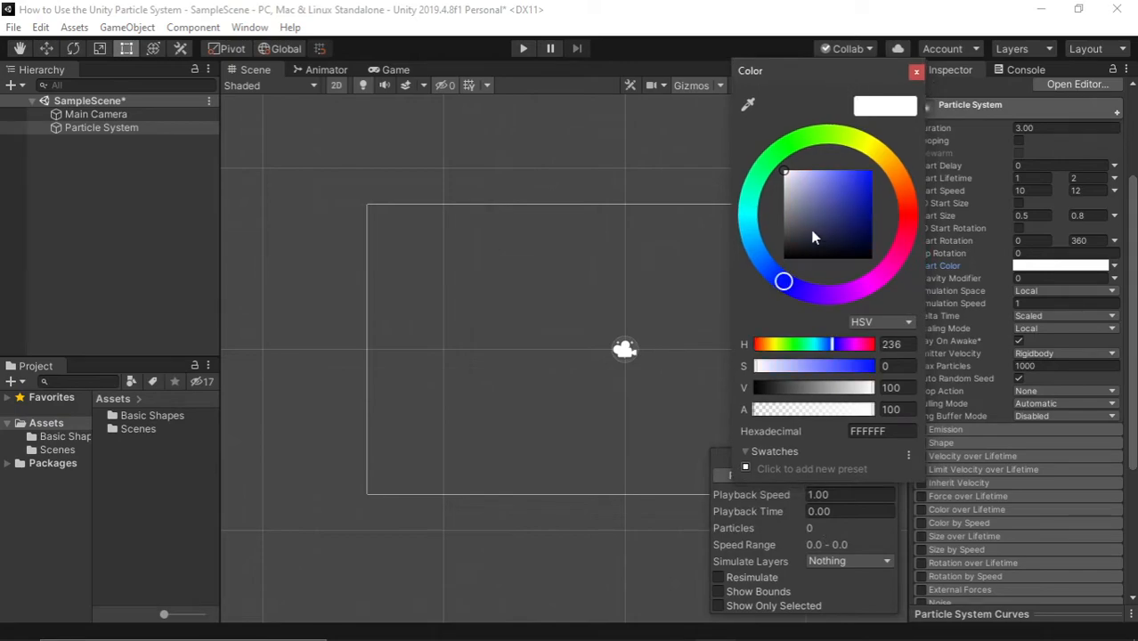
pyautogui.click(873, 172)
pyautogui.click(917, 72)
pyautogui.click(806, 476)
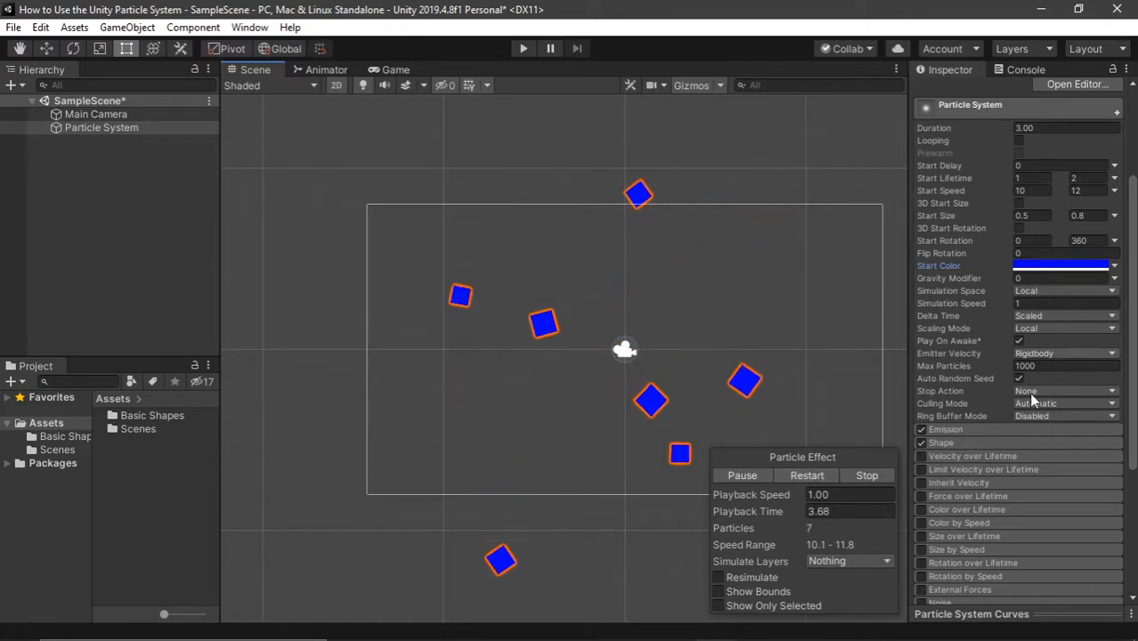
# Change the Start Color to magenta (FF00DC) and replay the effect.
pyautogui.click(1042, 267)
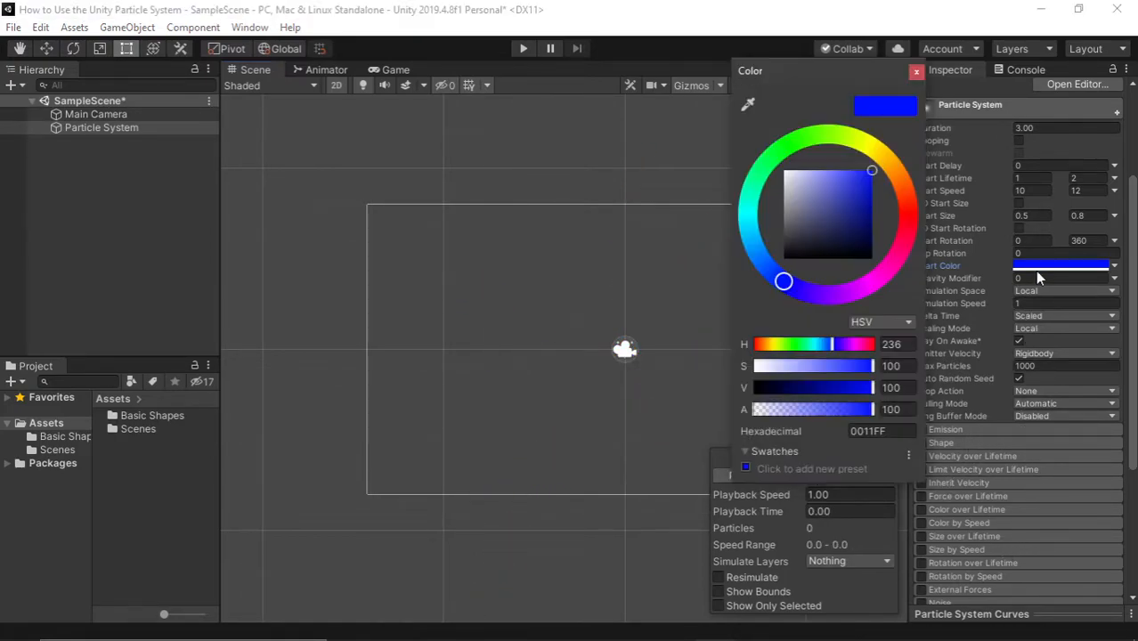
pyautogui.click(878, 278)
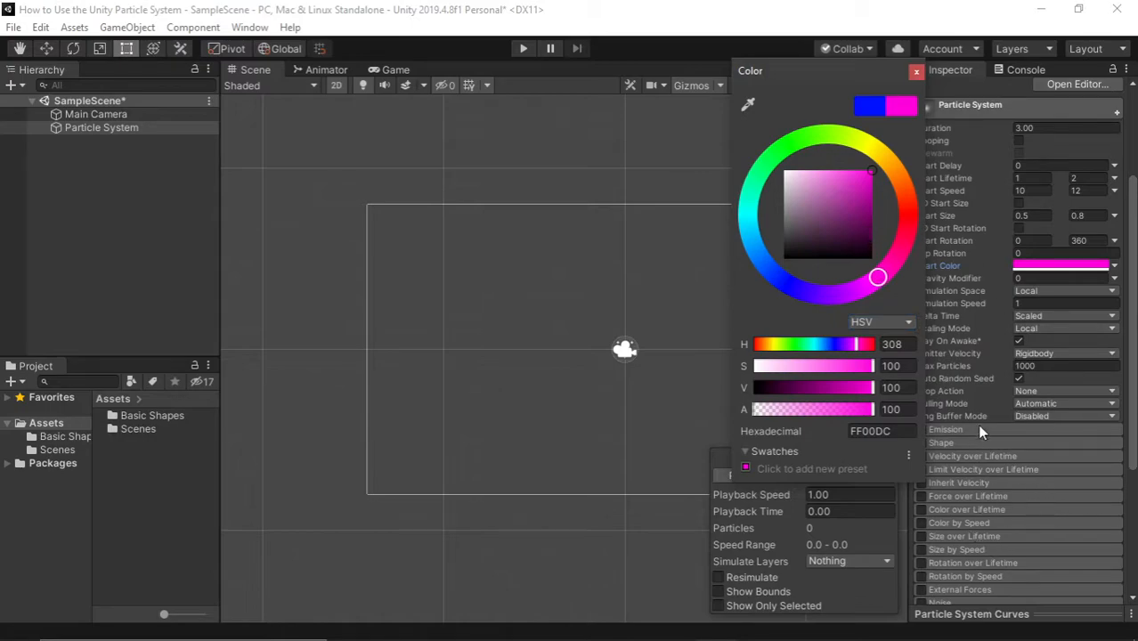
pyautogui.click(916, 73)
pyautogui.click(804, 472)
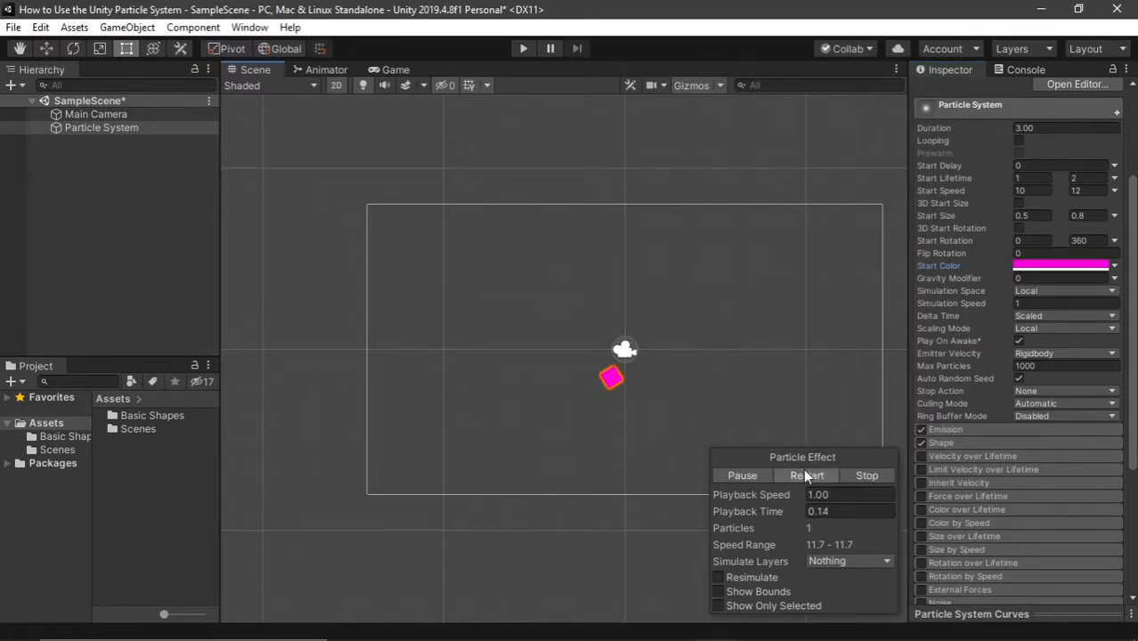
# Change the Start Color to a pale lavender blue (A8A2FF) and replay the effect.
pyautogui.click(1060, 265)
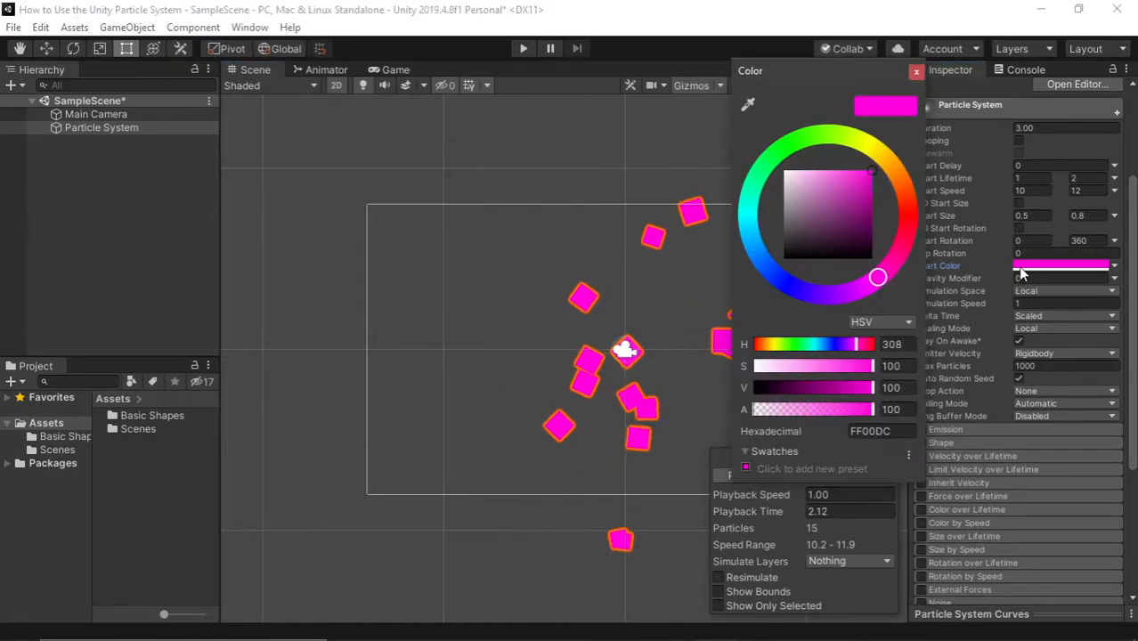
pyautogui.click(793, 286)
pyautogui.moveTo(816, 209); pyautogui.dragTo(815, 169)
pyautogui.click(915, 73)
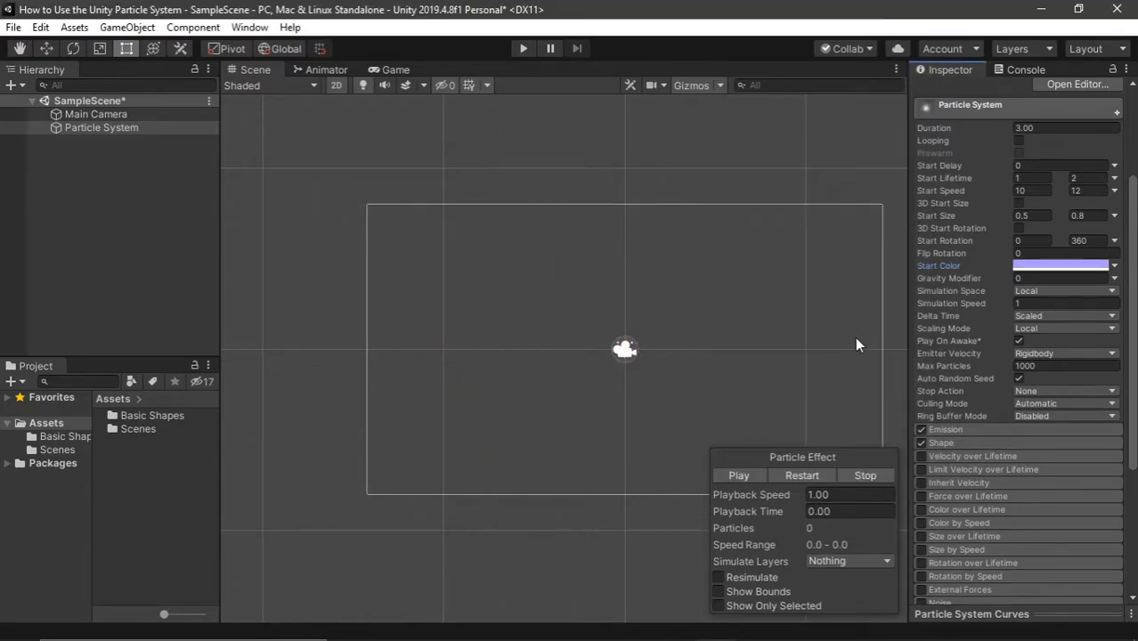
pyautogui.click(807, 475)
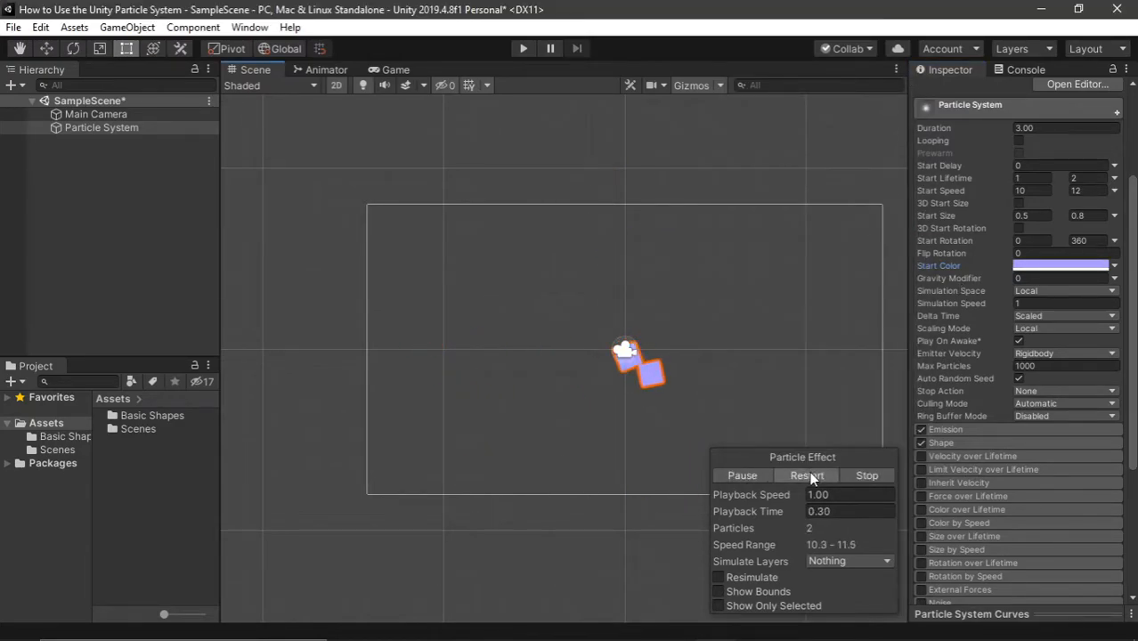
# Change the Start Color to a light yellow-green and replay the effect.
pyautogui.click(1047, 267)
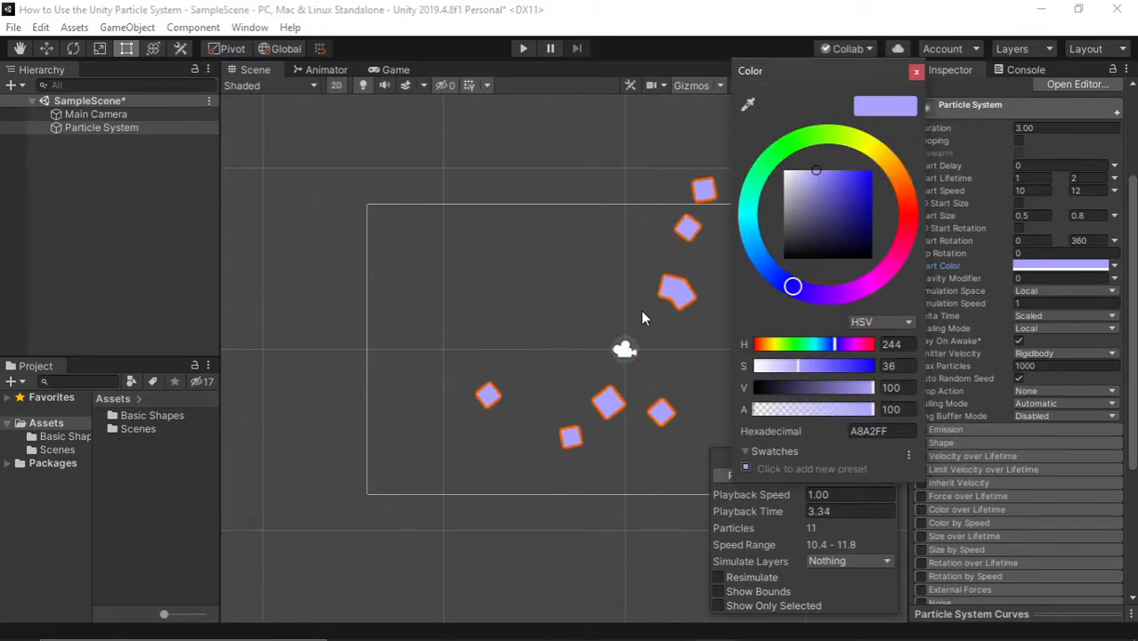
pyautogui.moveTo(806, 291); pyautogui.dragTo(837, 107)
pyautogui.click(915, 72)
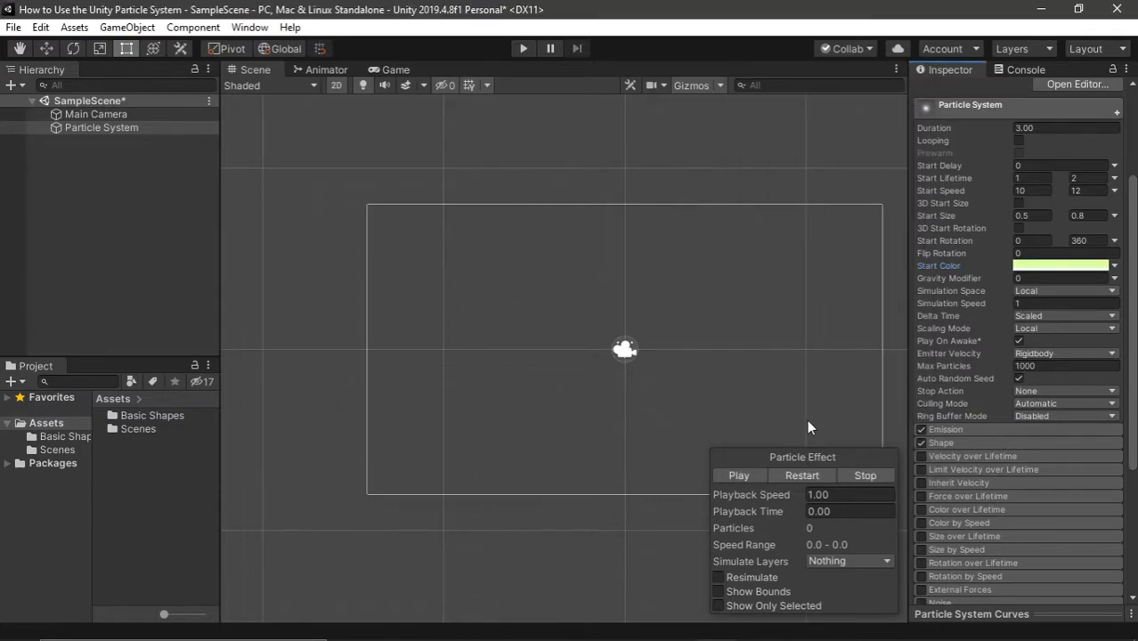
pyautogui.click(801, 476)
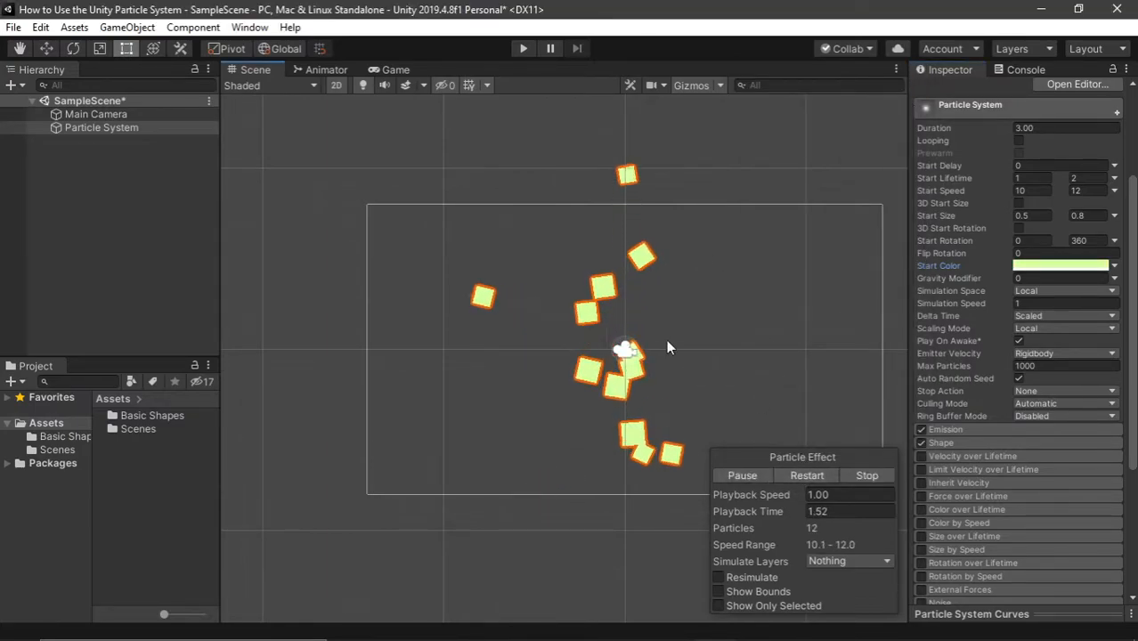
# Try the Random Color mode for Start Color, replay the effect, and open and close its gradient for inspection.
pyautogui.click(1114, 265)
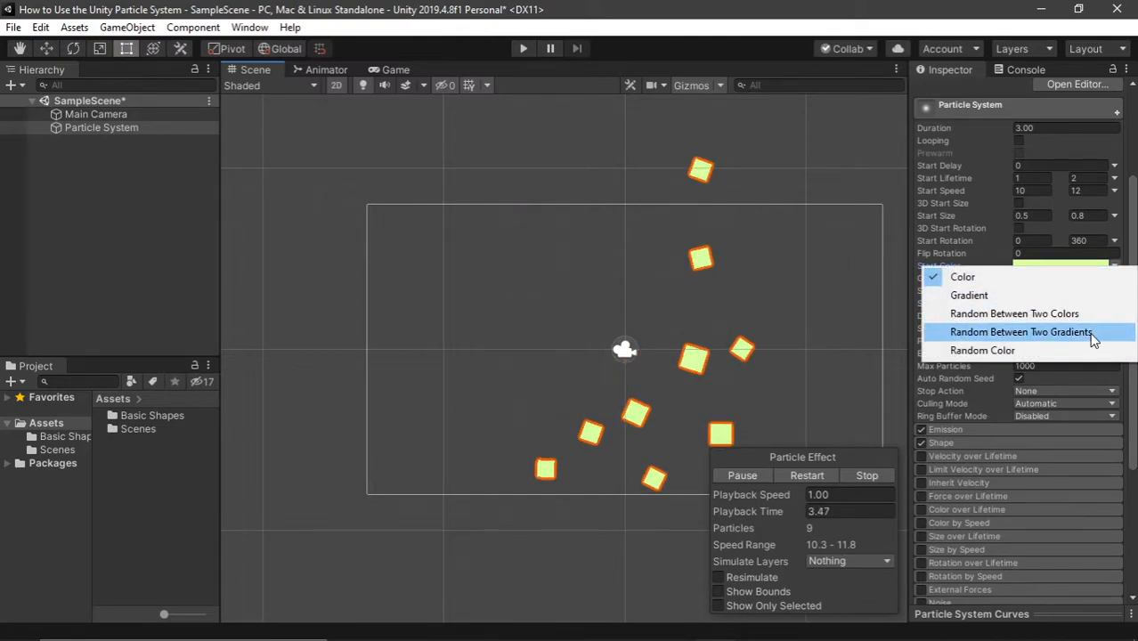
pyautogui.click(1092, 343)
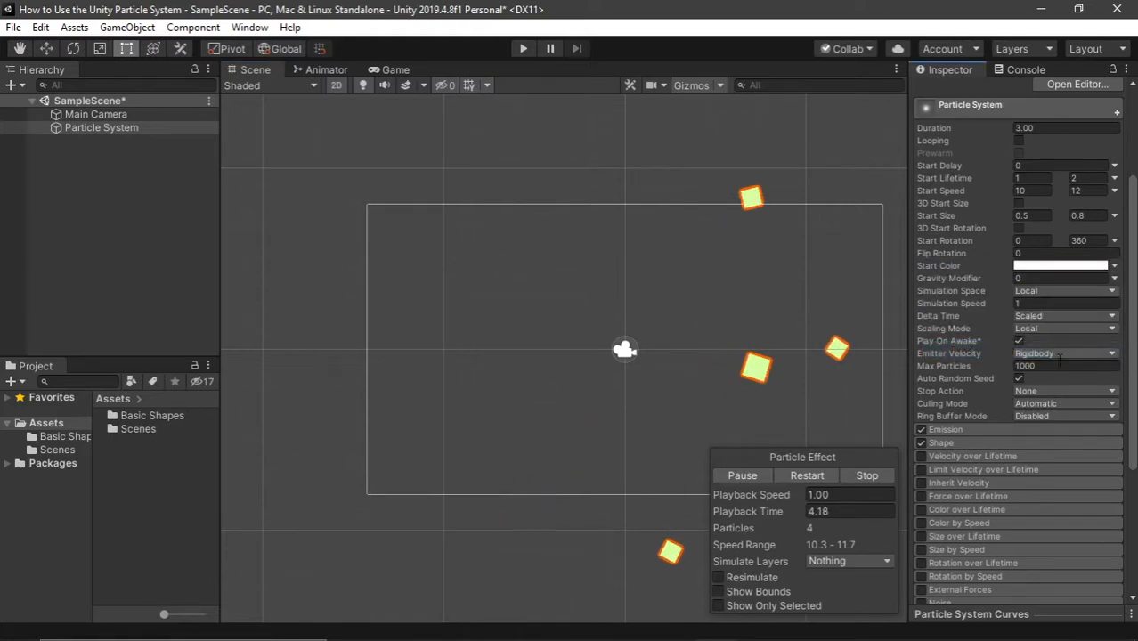
pyautogui.click(820, 478)
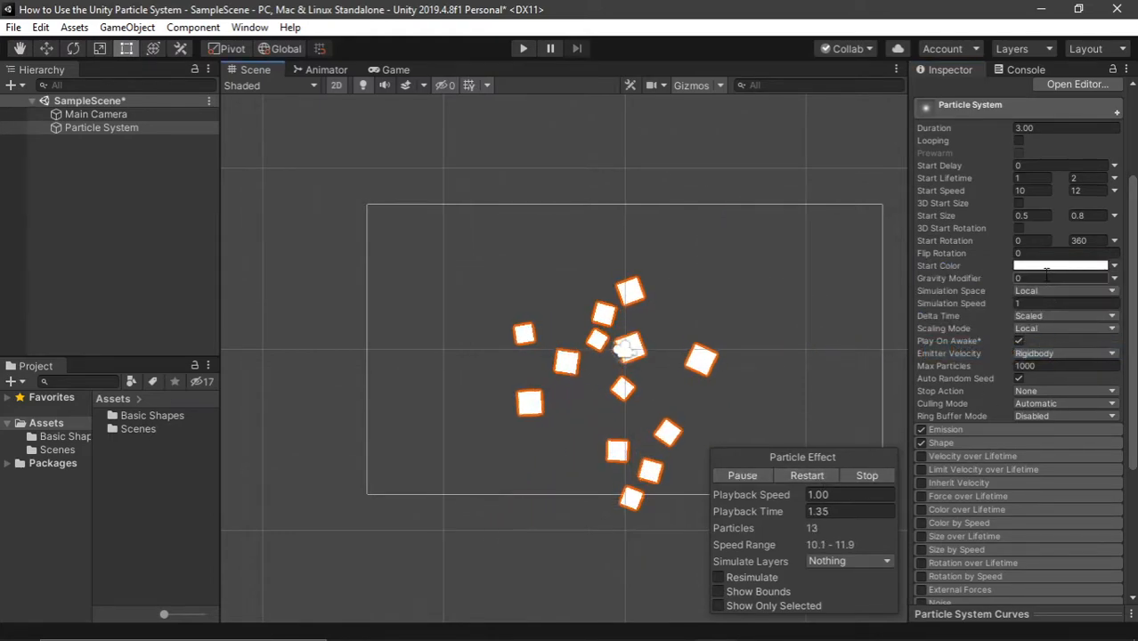
pyautogui.click(1041, 266)
pyautogui.moveTo(180, 36); pyautogui.dragTo(355, 126)
pyautogui.click(496, 122)
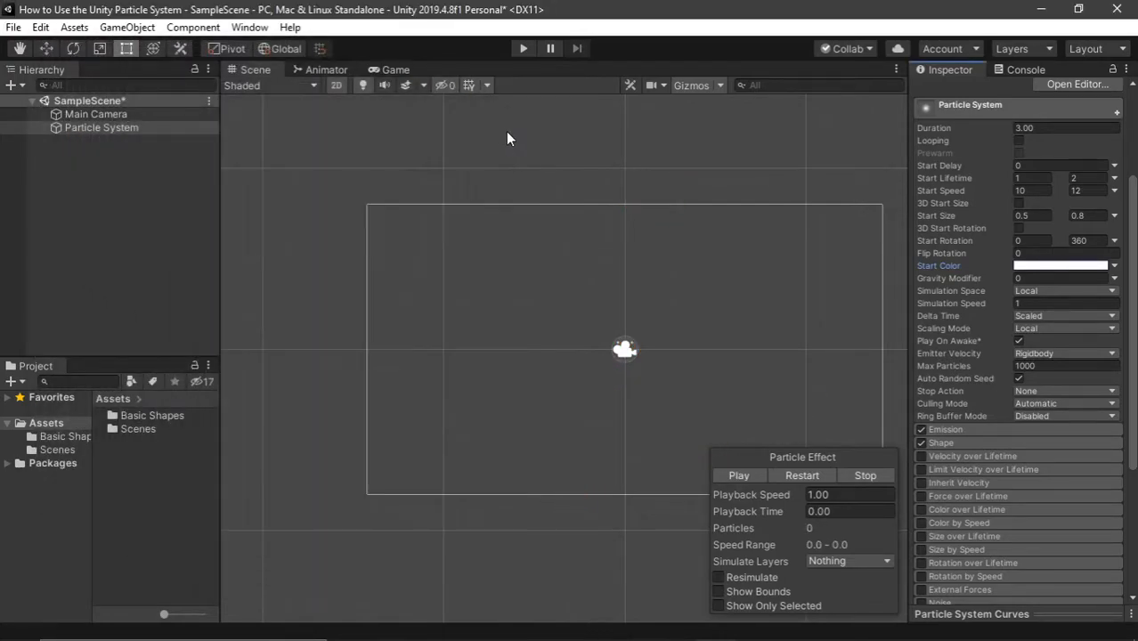
# Switch Start Color to Random Between Two Colors, set the second color to dark green (629316), and replay the effect.
pyautogui.click(1110, 266)
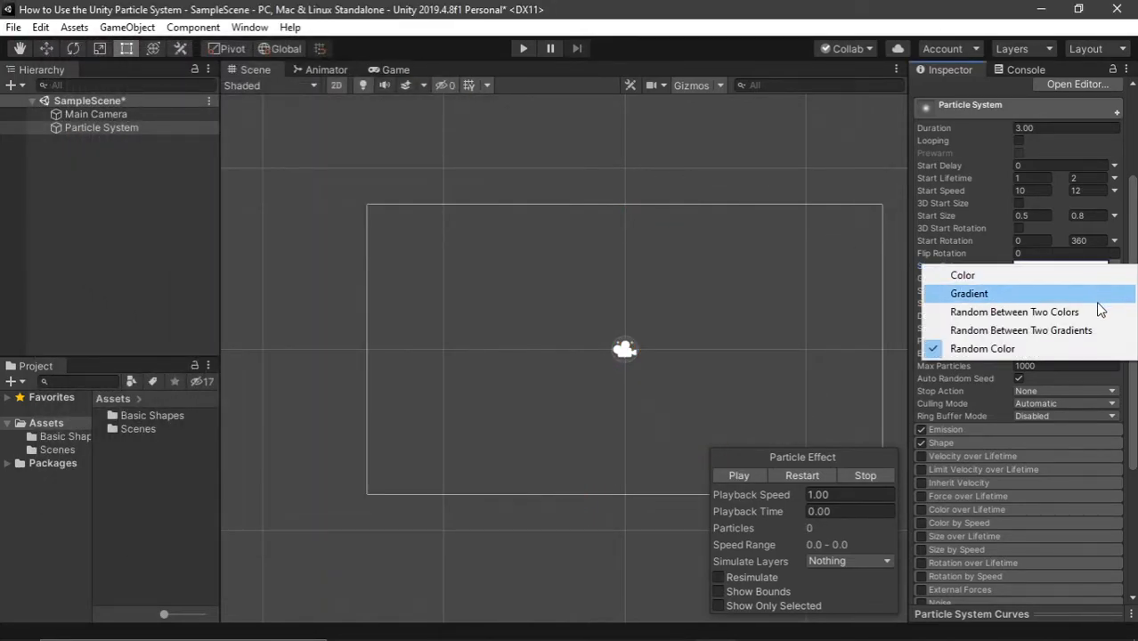
pyautogui.click(1069, 311)
pyautogui.click(1060, 281)
pyautogui.moveTo(800, 140); pyautogui.dragTo(836, 136)
pyautogui.moveTo(842, 179); pyautogui.dragTo(859, 209)
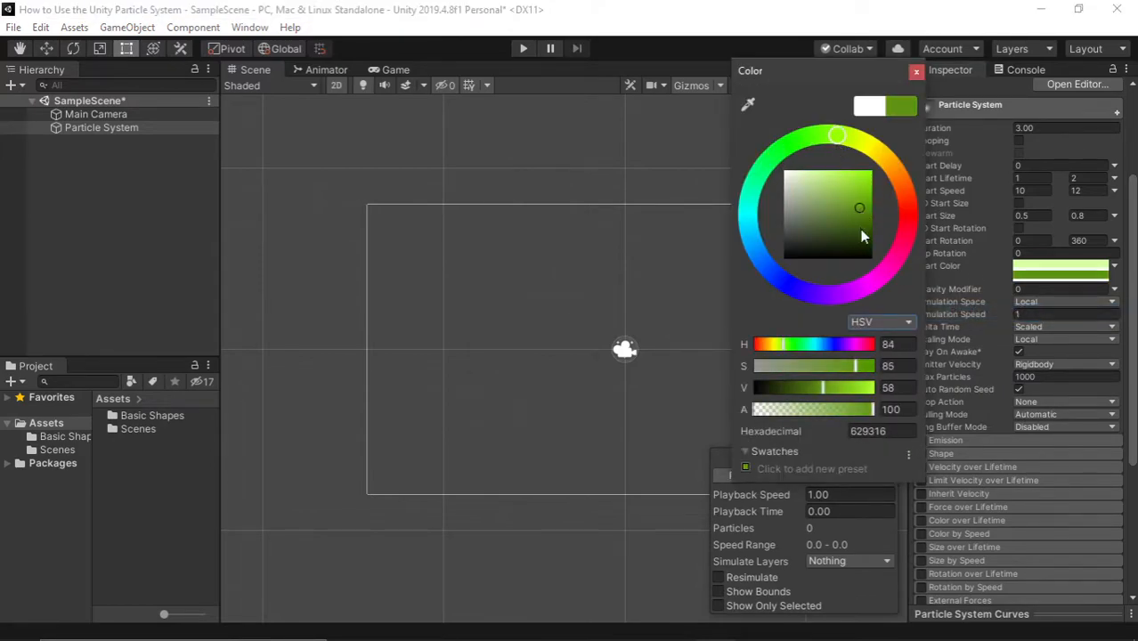
pyautogui.click(918, 86)
pyautogui.click(824, 475)
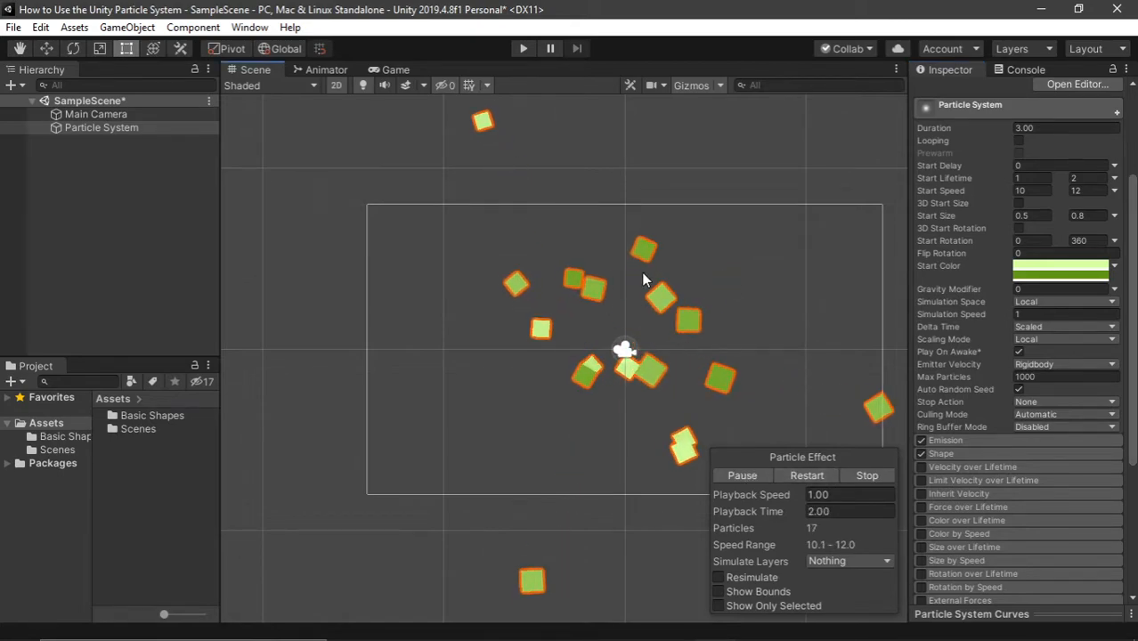
# Change the second Start Color to dark red (931529) and replay the effect.
pyautogui.click(1022, 275)
pyautogui.moveTo(890, 270); pyautogui.dragTo(907, 230)
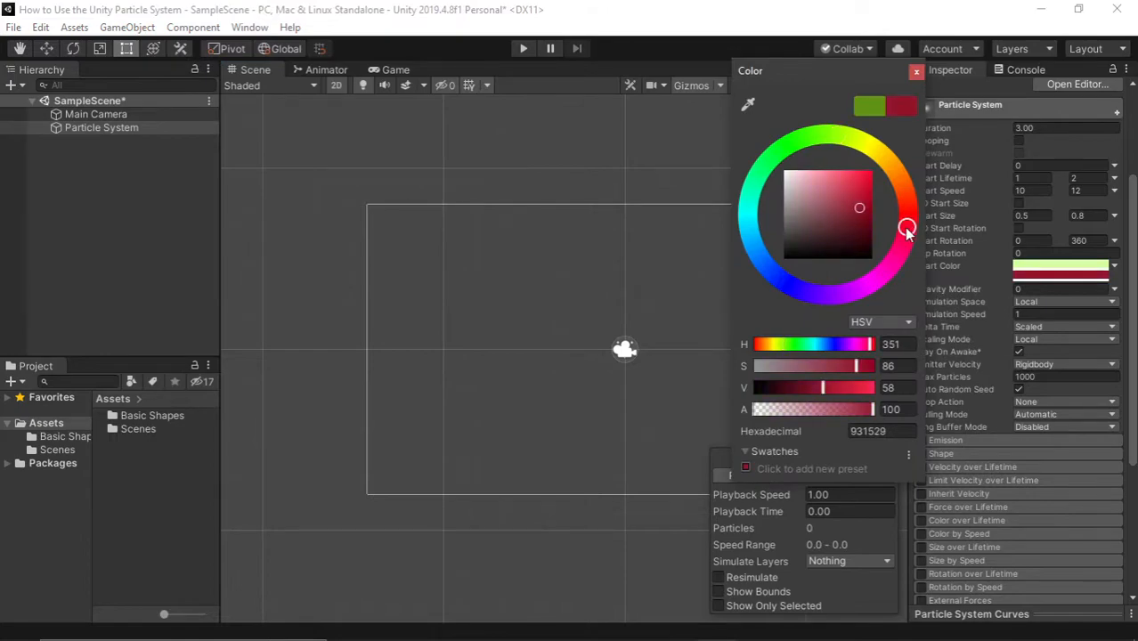
pyautogui.click(916, 70)
pyautogui.click(813, 476)
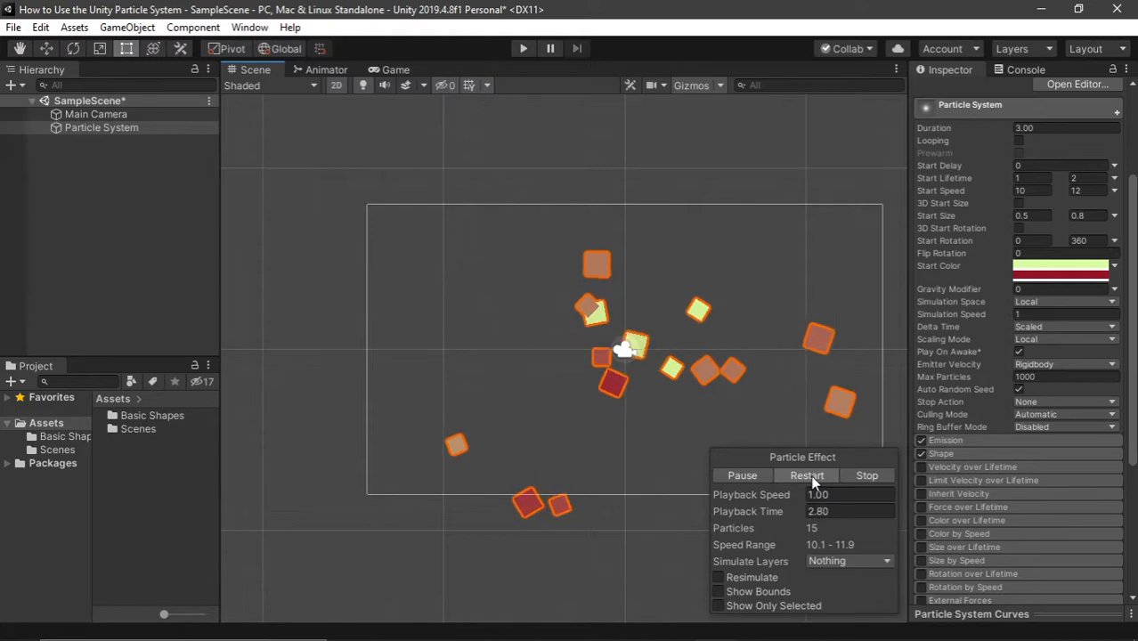
# Change the second Start Color to a dark olive green.
pyautogui.click(1043, 280)
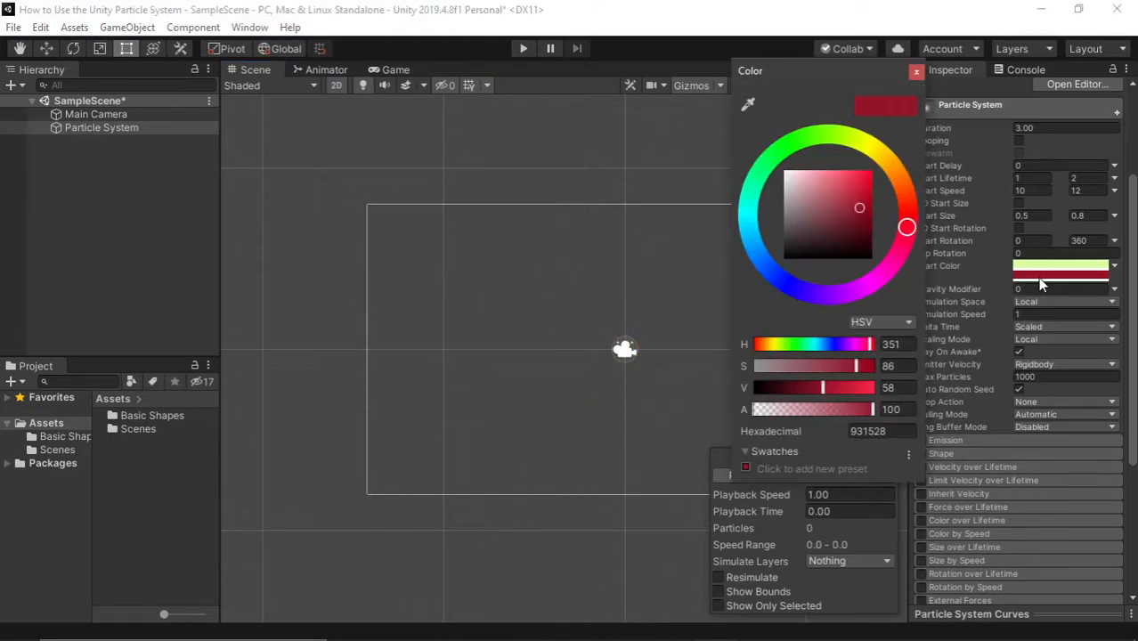
pyautogui.moveTo(906, 226); pyautogui.dragTo(851, 137)
pyautogui.click(916, 72)
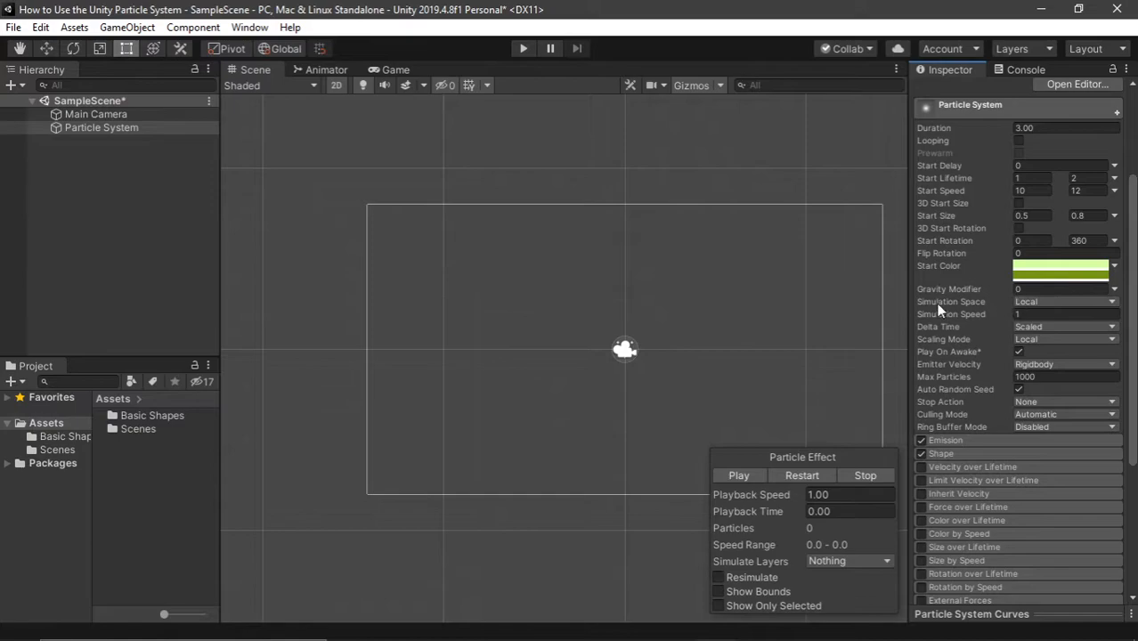
# Set the particle system's Gravity Modifier to 1 and replay the effect in the scene.
pyautogui.click(1114, 289)
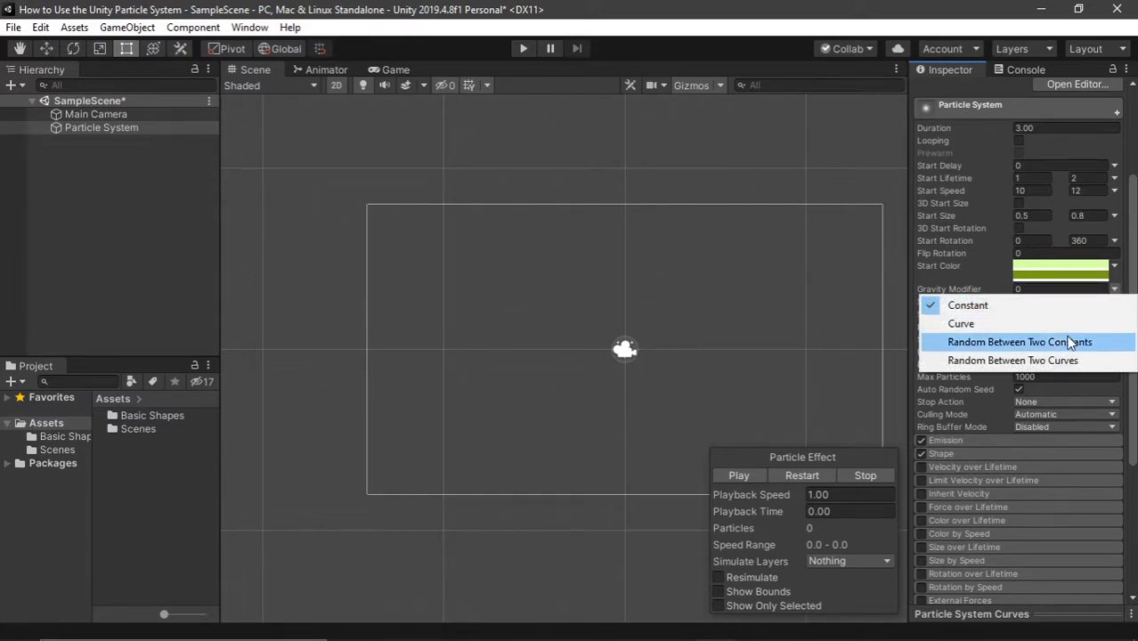
pyautogui.click(1002, 288)
pyautogui.click(1019, 289)
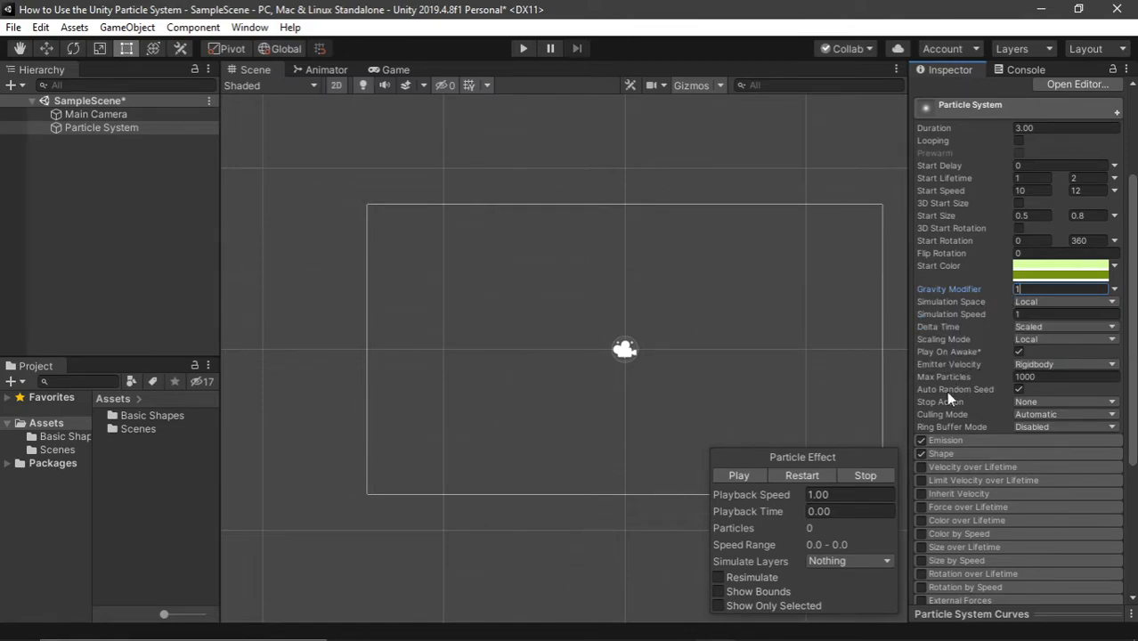
pyautogui.click(823, 472)
pyautogui.moveTo(528, 376); pyautogui.dragTo(440, 359, button='middle')
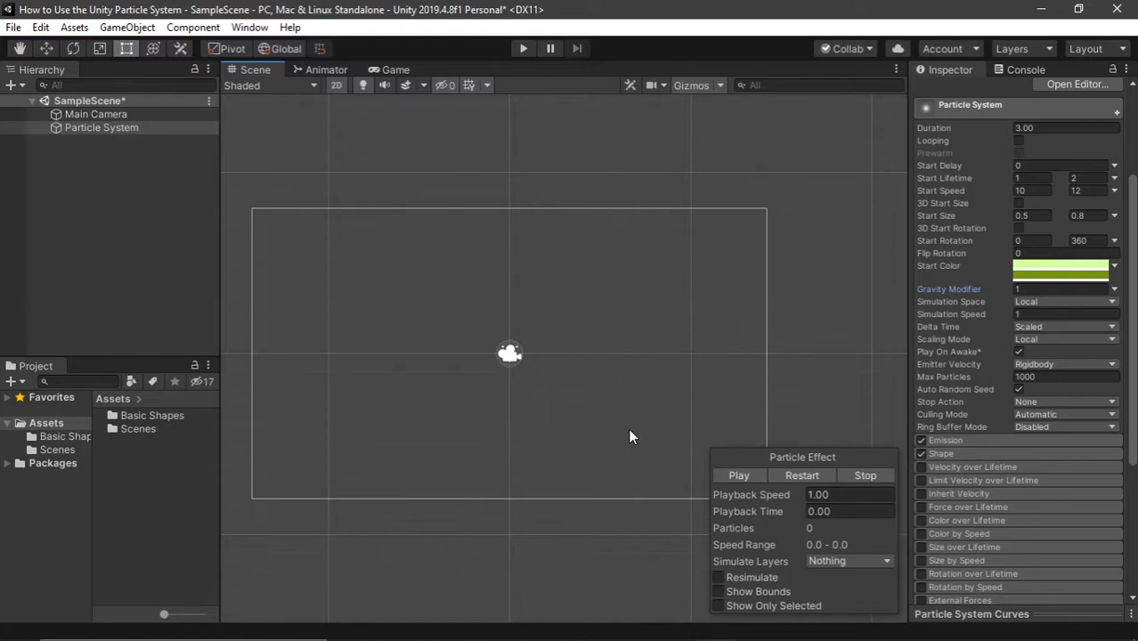
# Try a Gravity Modifier of -1 and replay the effect.
pyautogui.click(1024, 290)
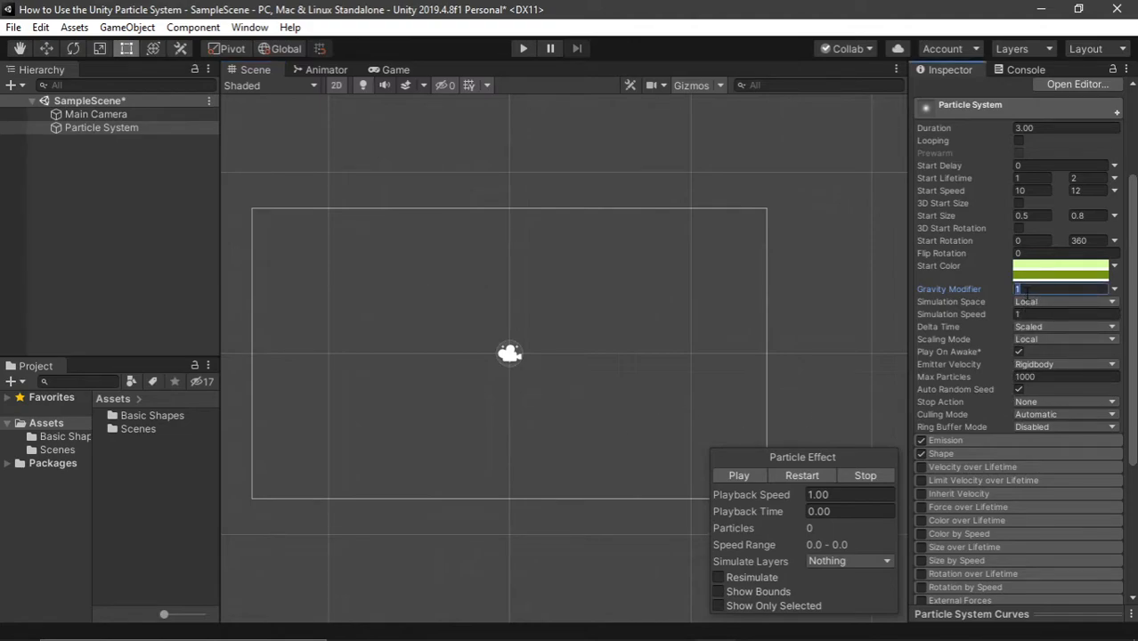
pyautogui.click(797, 477)
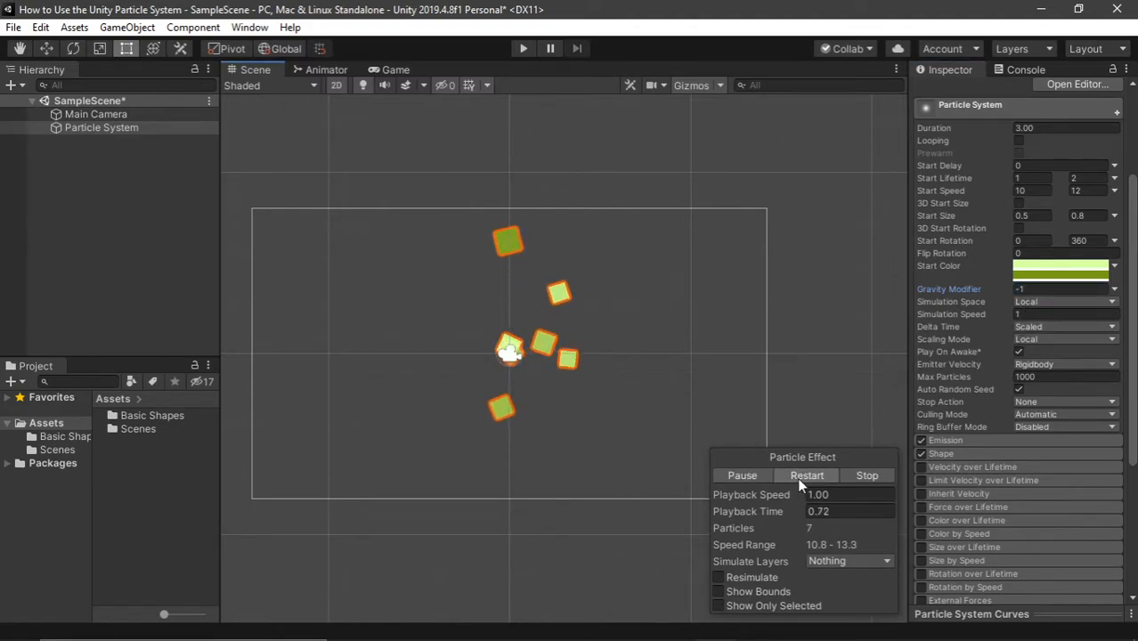
pyautogui.click(797, 477)
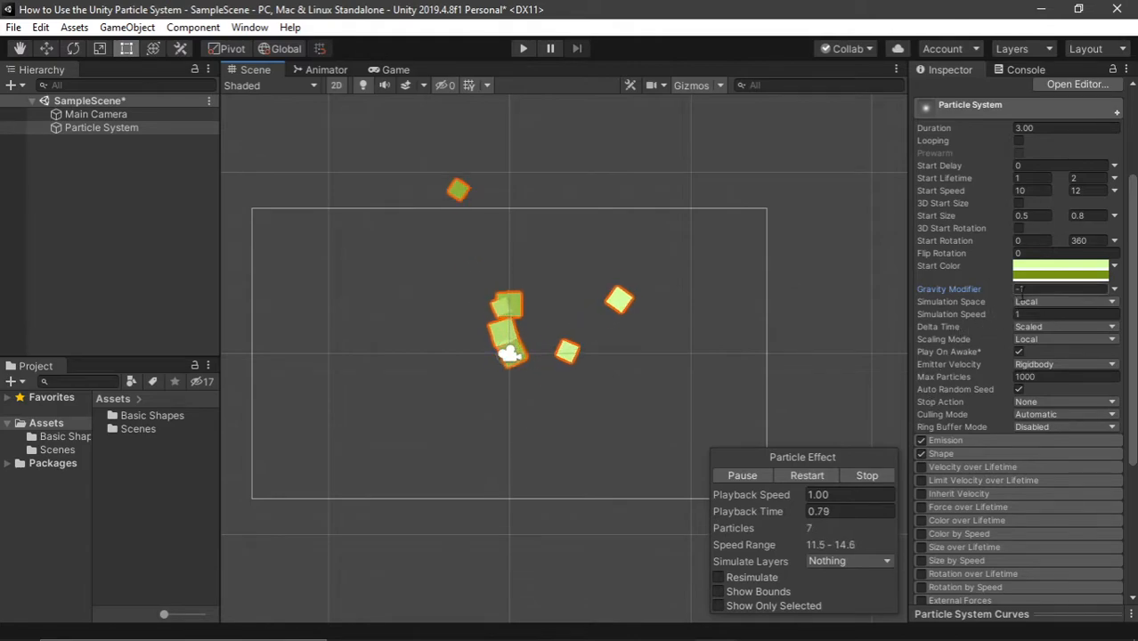
# Set the Gravity Modifier to 0, return it to 1, and save the scene.
pyautogui.moveTo(1034, 291); pyautogui.dragTo(992, 286)
pyautogui.write('0')
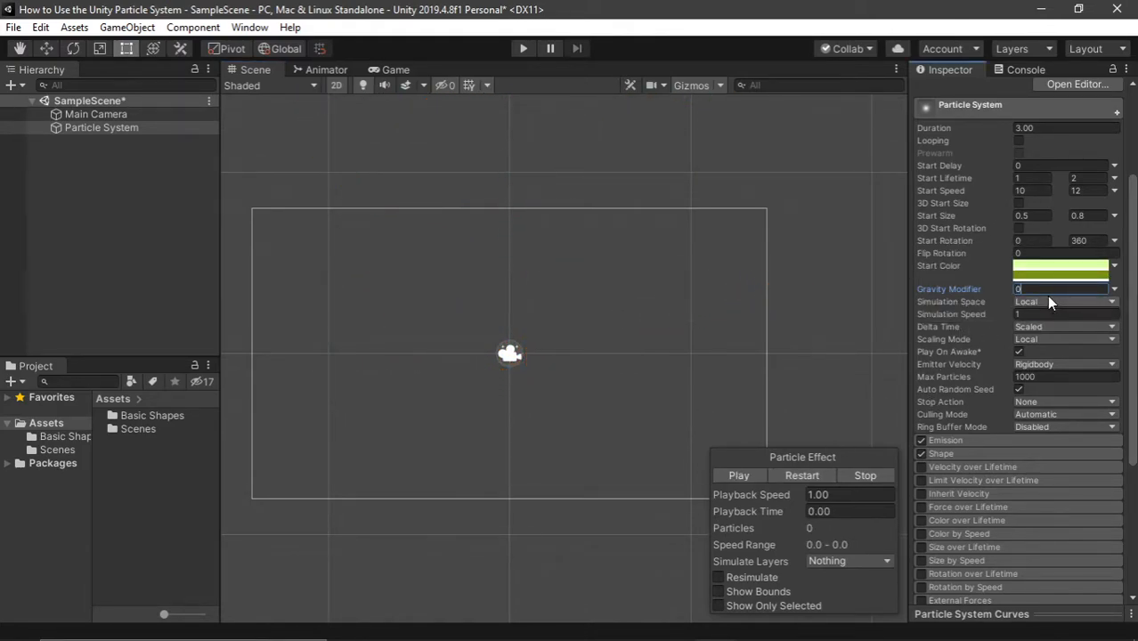
pyautogui.write('1')
pyautogui.click(190, 130)
pyautogui.hotkey('ctrl', 's')
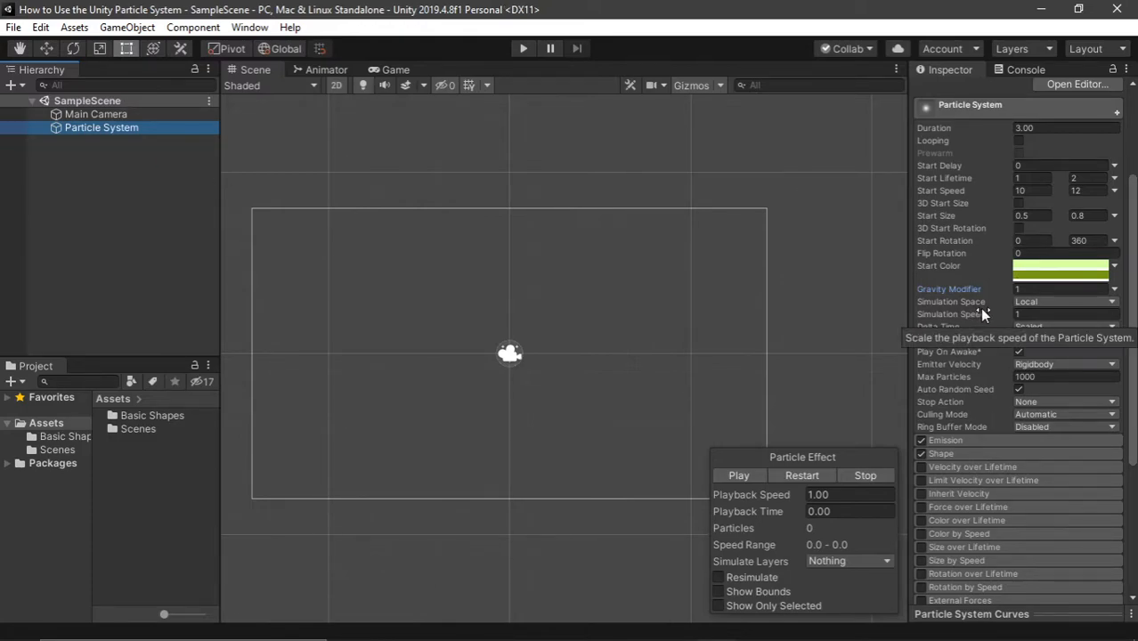
pyautogui.click(1032, 302)
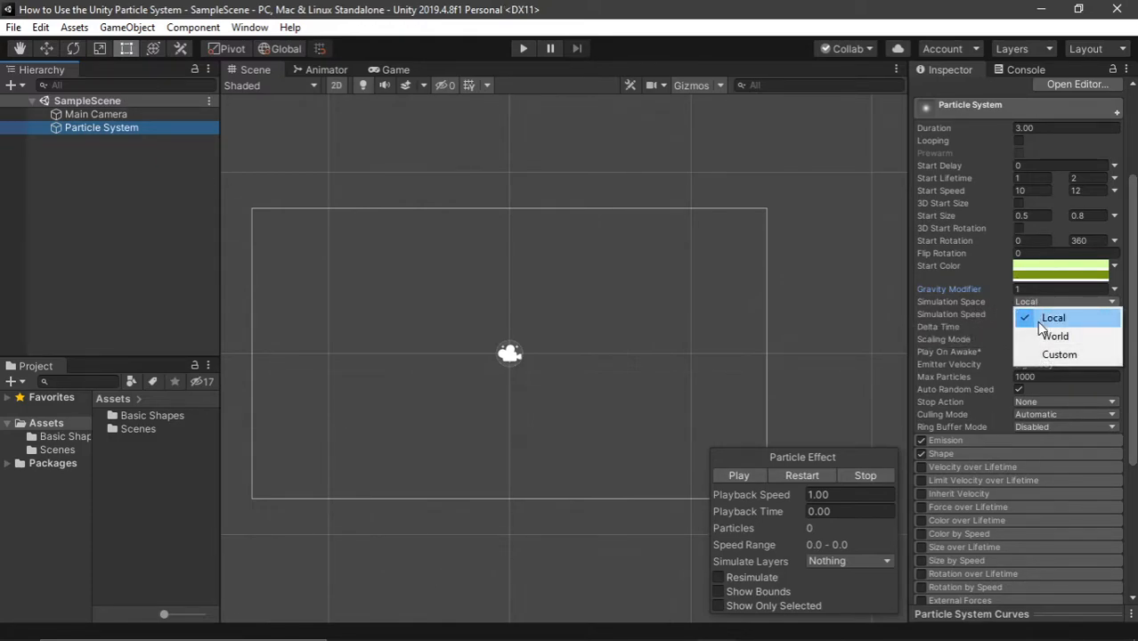
pyautogui.click(1012, 301)
pyautogui.click(1019, 302)
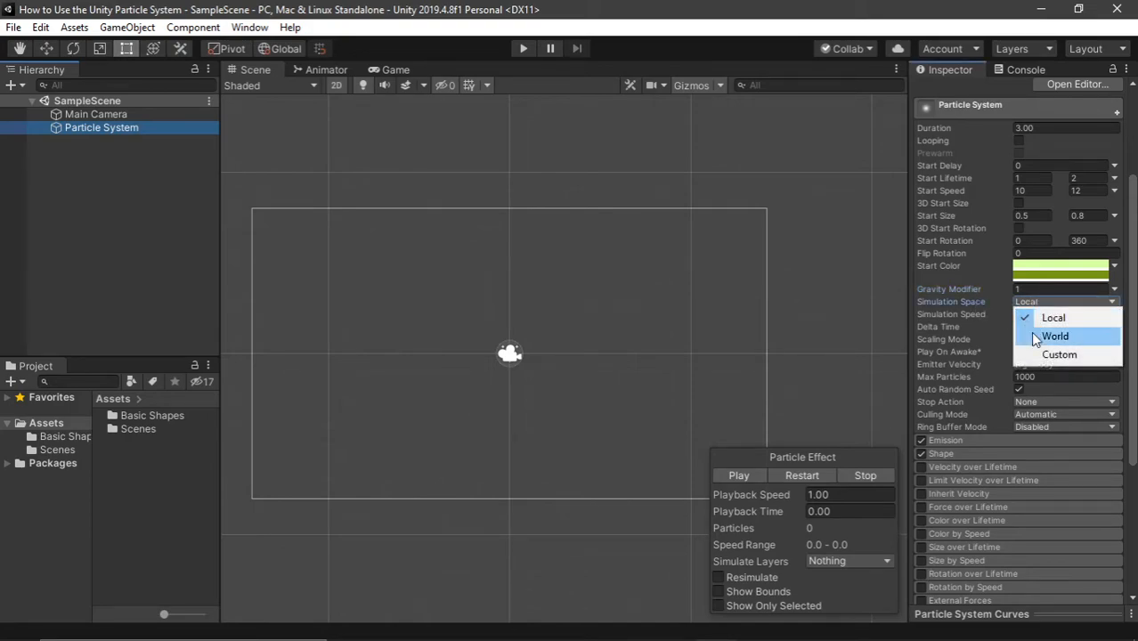
pyautogui.click(991, 303)
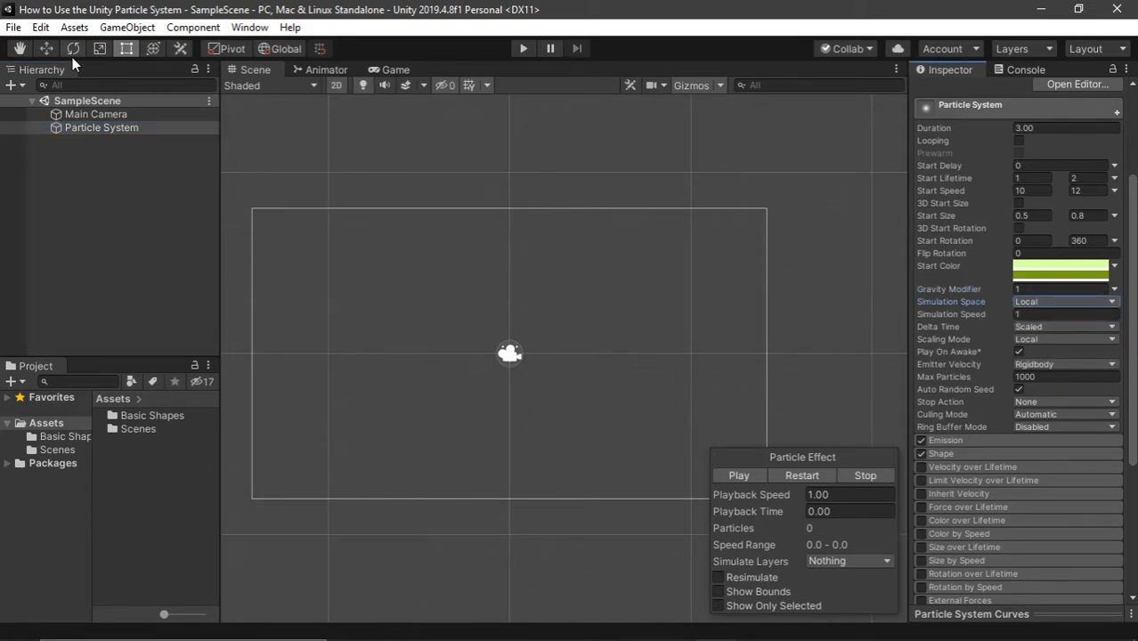
# Switch to the Move tool, enable Looping on the particle system, and replay the effect.
pyautogui.click(47, 48)
pyautogui.click(795, 476)
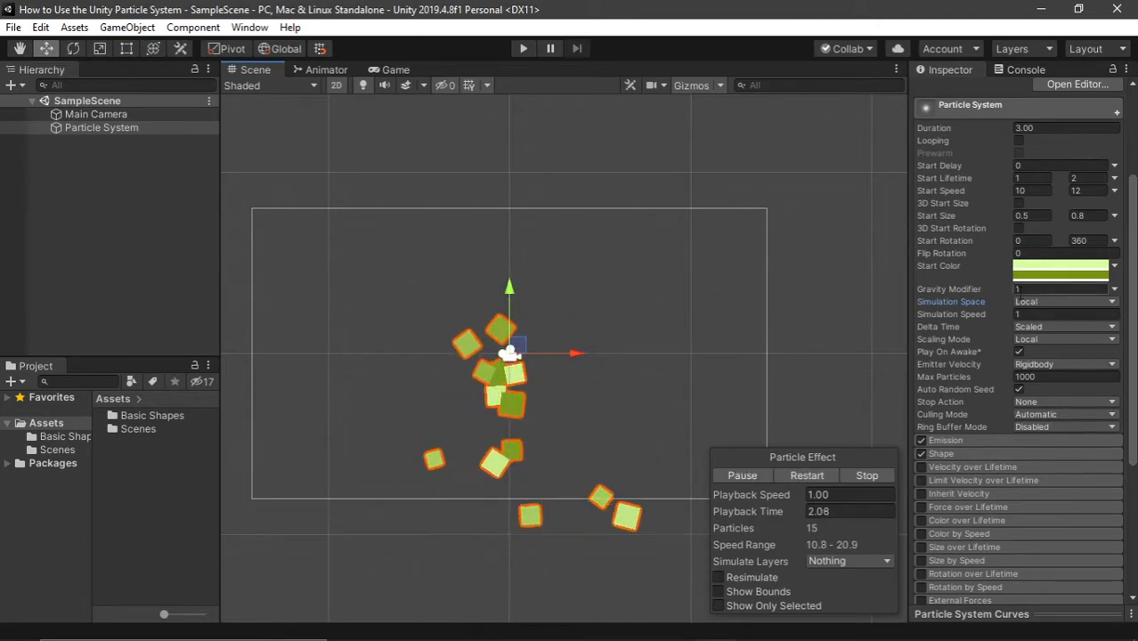
pyautogui.scroll(3, 1027, 284)
pyautogui.click(1024, 279)
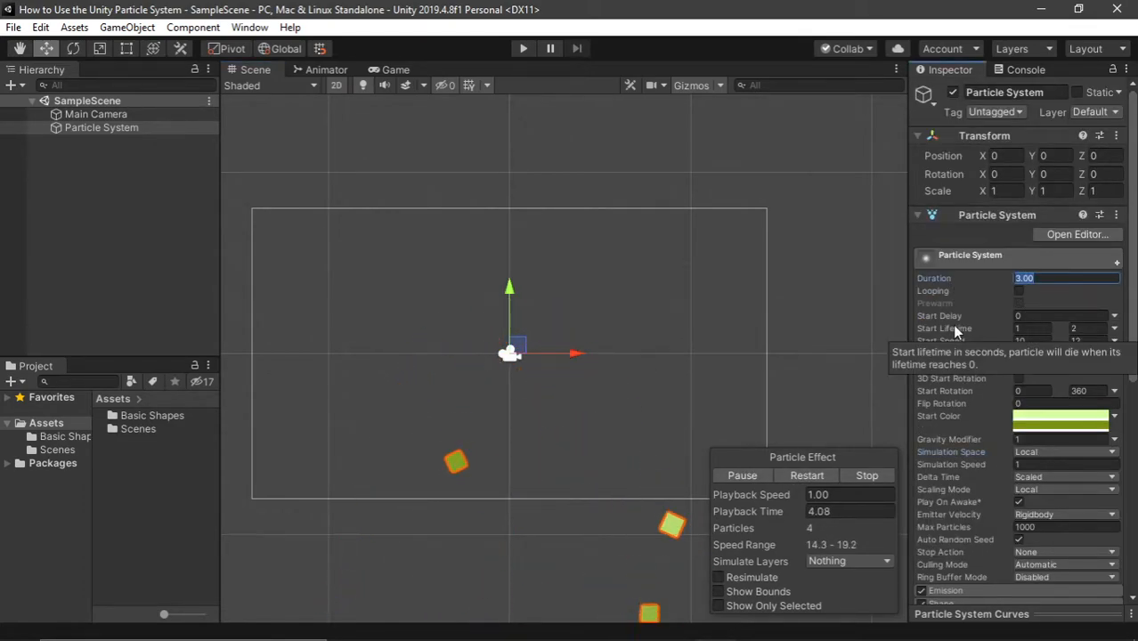
pyautogui.click(1019, 291)
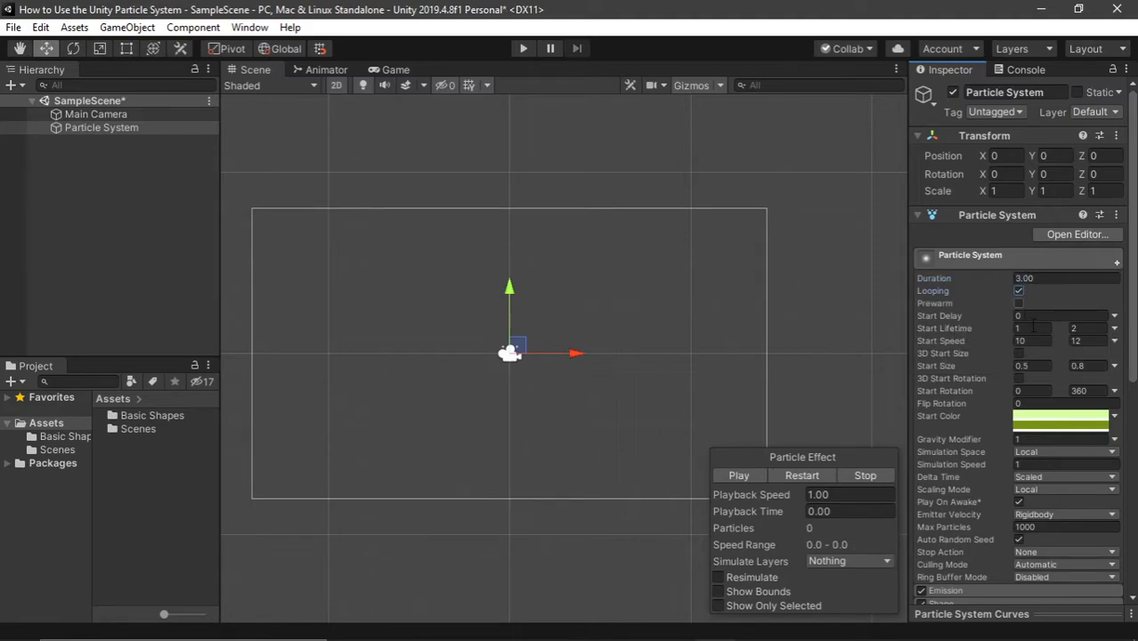
pyautogui.scroll(-3, 1036, 331)
pyautogui.click(794, 477)
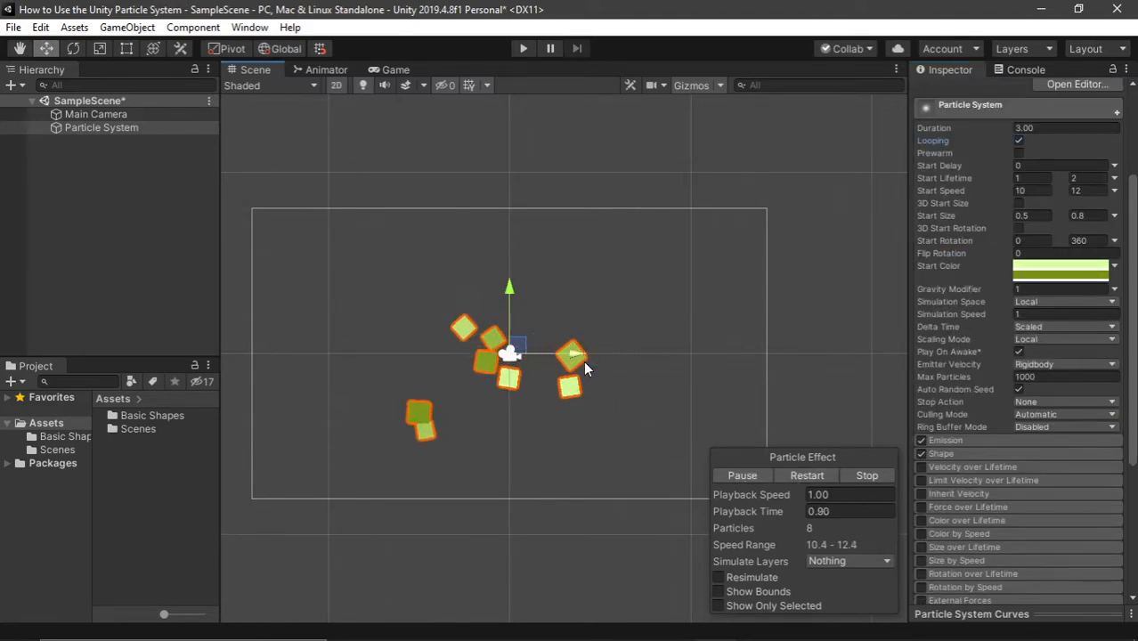
# Move the emitting particle system back and forth horizontally to test Local simulation, and reset its position to 0.
pyautogui.moveTo(723, 364); pyautogui.dragTo(446, 358)
pyautogui.moveTo(521, 356); pyautogui.dragTo(614, 294, button='middle')
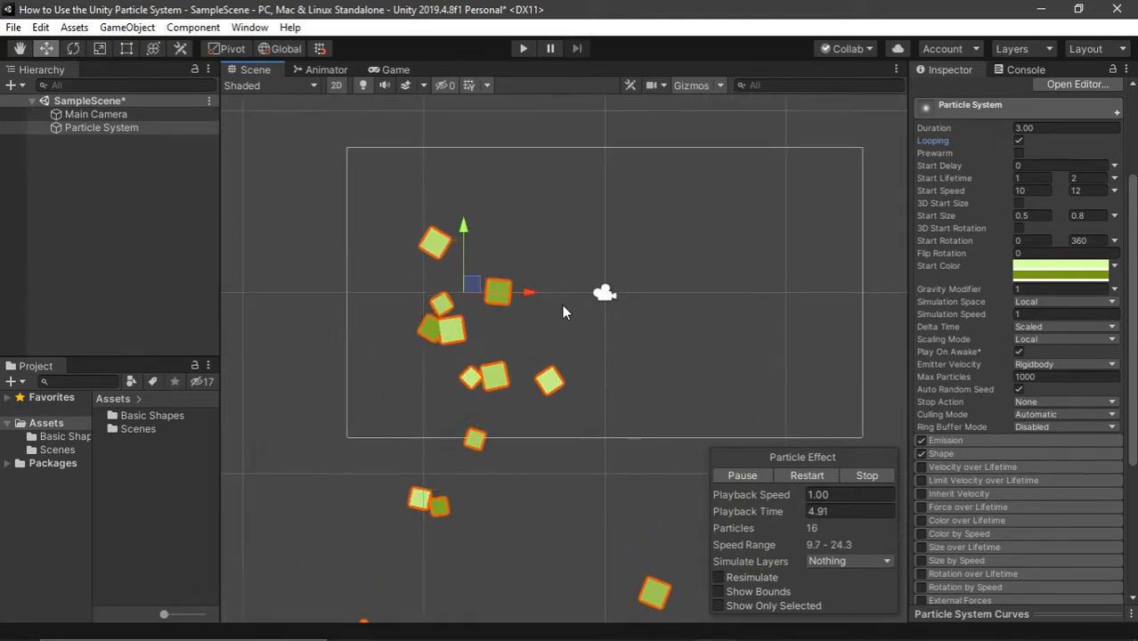
pyautogui.moveTo(561, 303); pyautogui.dragTo(700, 303)
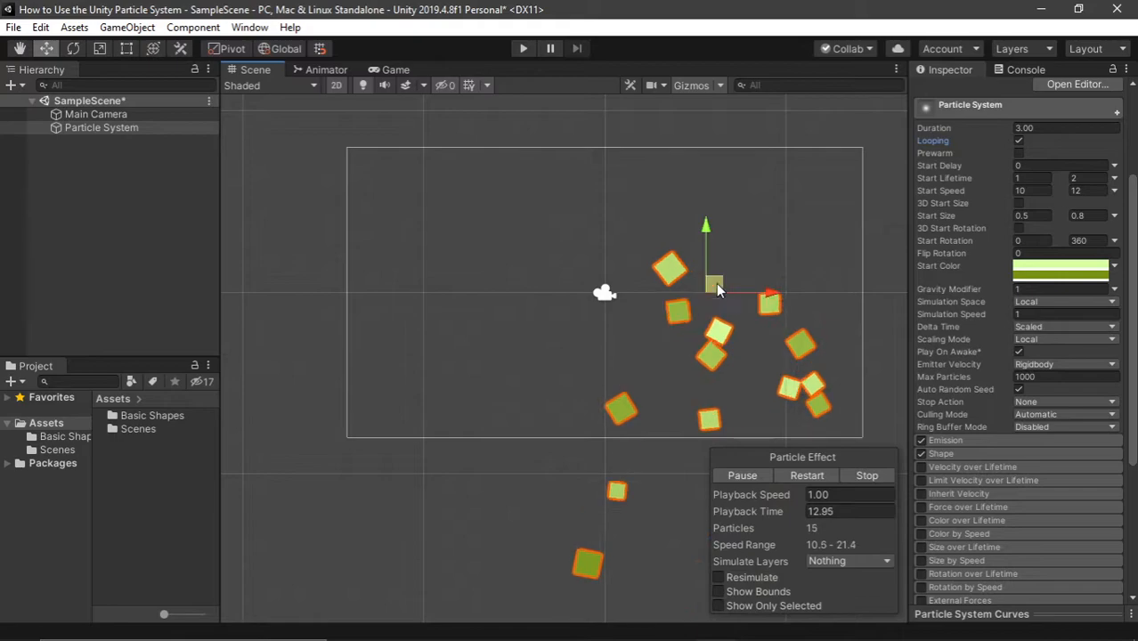
pyautogui.scroll(3, 978, 238)
pyautogui.write('0')
pyautogui.moveTo(749, 285); pyautogui.dragTo(726, 251, button='middle')
pyautogui.scroll(-3, 1009, 372)
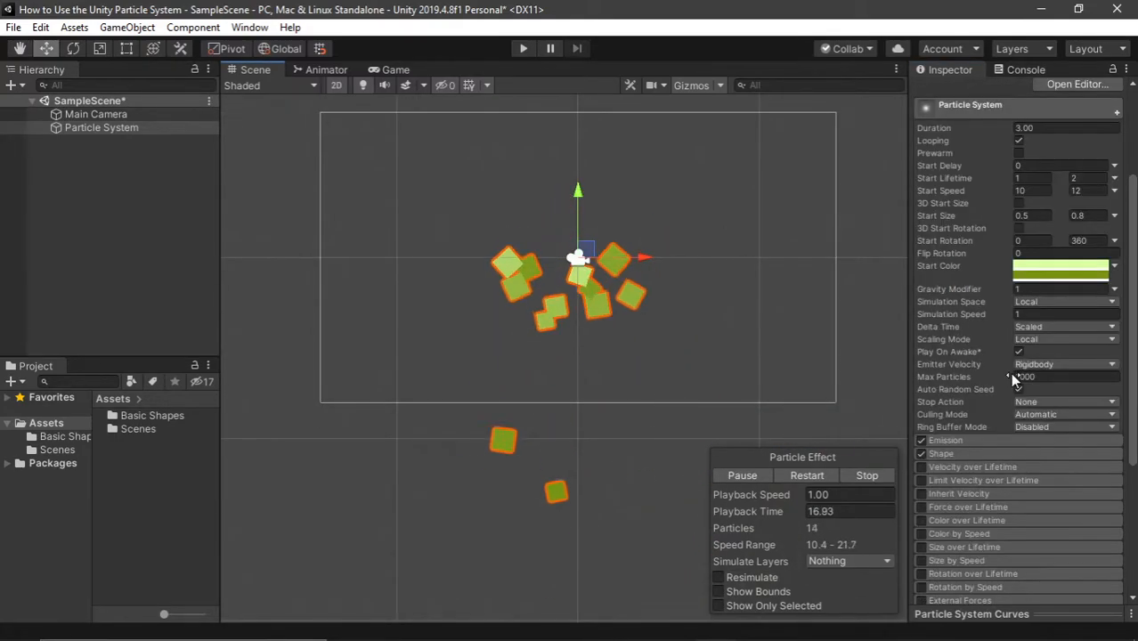
# Set Simulation Space to World and move the particle system around the scene to test it.
pyautogui.click(1033, 301)
pyautogui.click(1038, 336)
pyautogui.moveTo(588, 252); pyautogui.dragTo(476, 249)
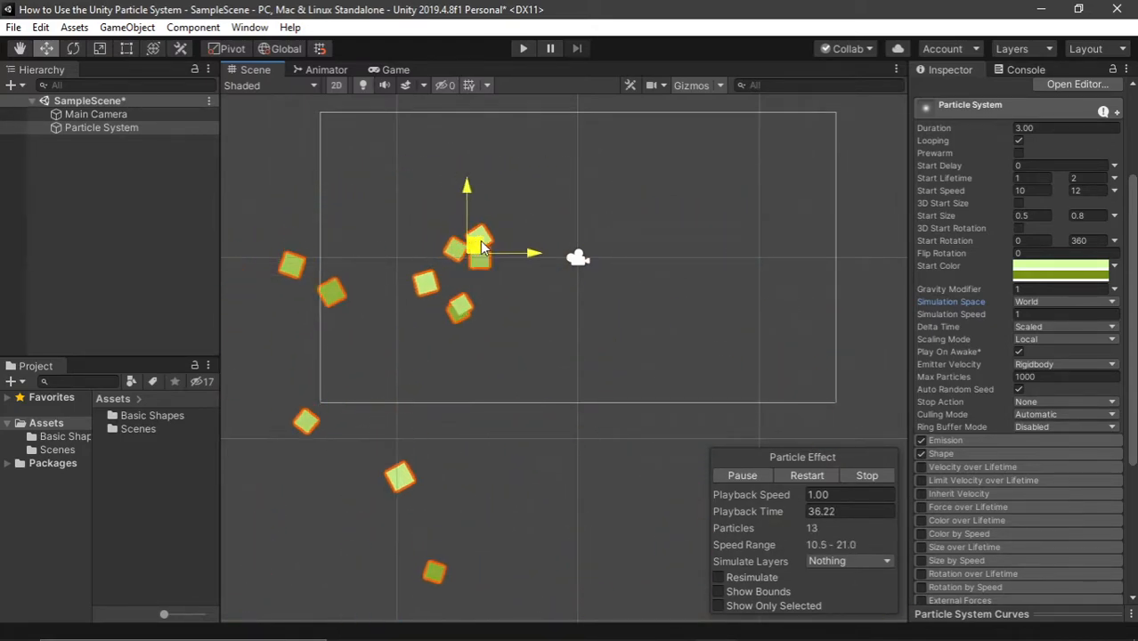
# Reset the particle system's X and Y position to 0.
pyautogui.scroll(3, 1041, 137)
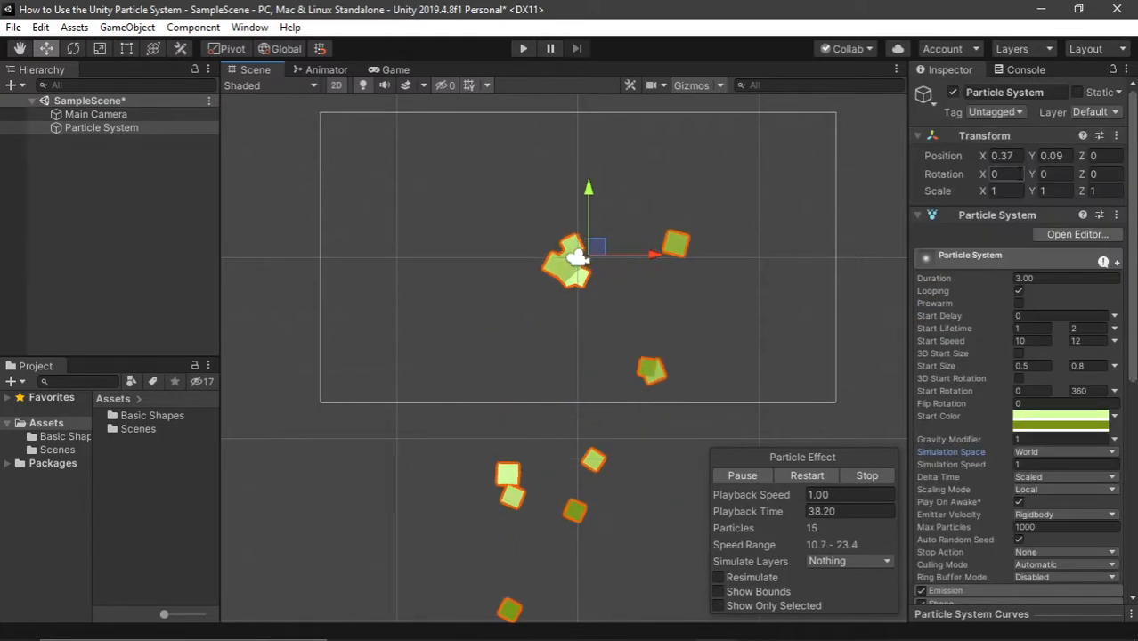
pyautogui.click(1006, 157)
pyautogui.write('0')
pyautogui.press('Tab')
pyautogui.write('0')
pyautogui.scroll(-1, 728, 249)
pyautogui.moveTo(725, 253); pyautogui.dragTo(699, 235, button='middle')
pyautogui.scroll(-3, 974, 247)
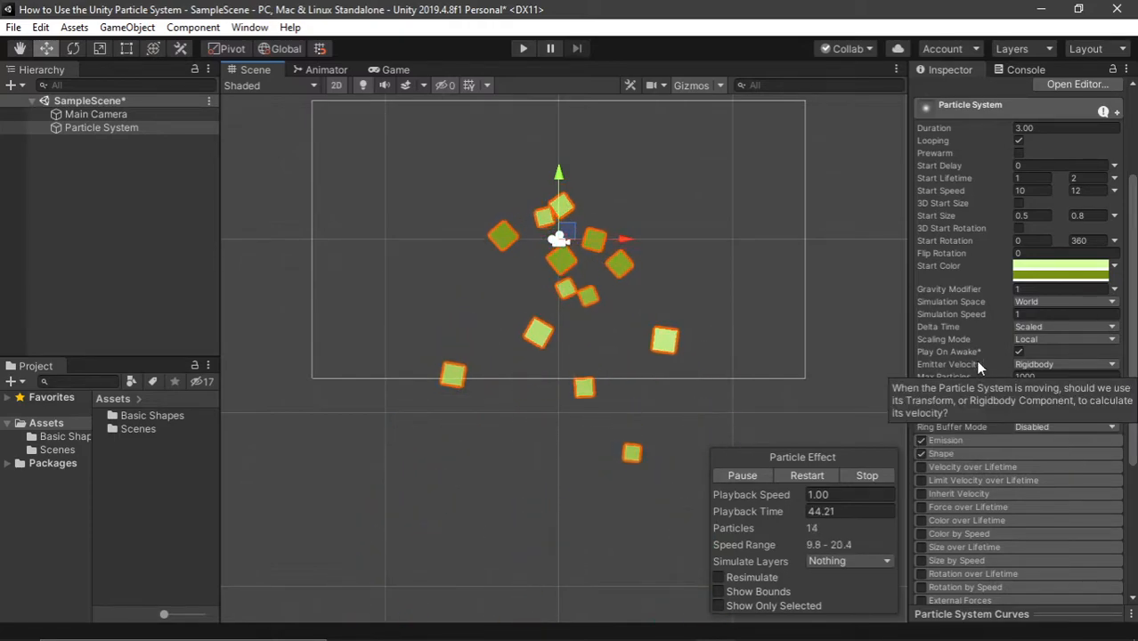
# Try slower and faster Simulation Speed values, including 4.57, 0.18, 0 and 18.66, and restore it to 1.
pyautogui.moveTo(995, 316); pyautogui.dragTo(1042, 318)
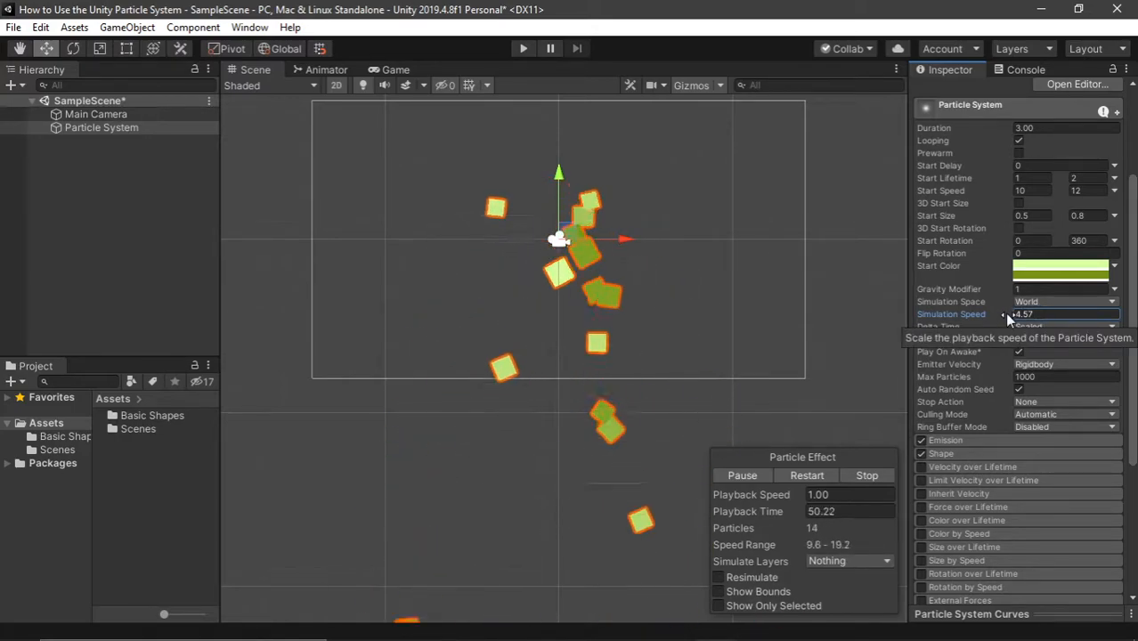
pyautogui.moveTo(1004, 313); pyautogui.dragTo(977, 319)
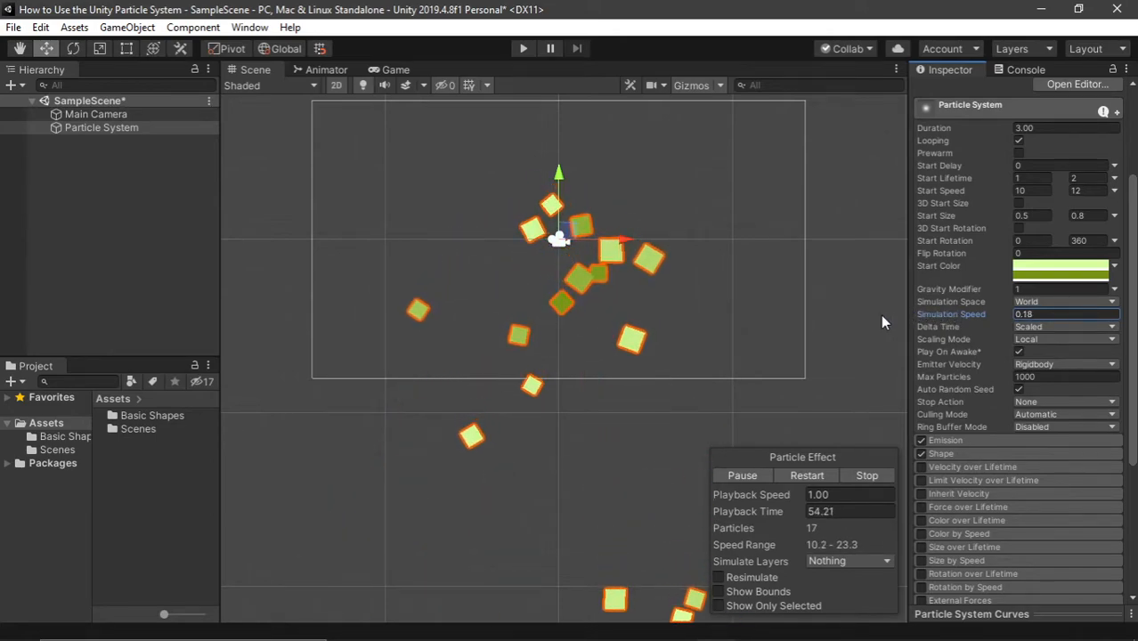
pyautogui.moveTo(881, 322); pyautogui.dragTo(849, 323)
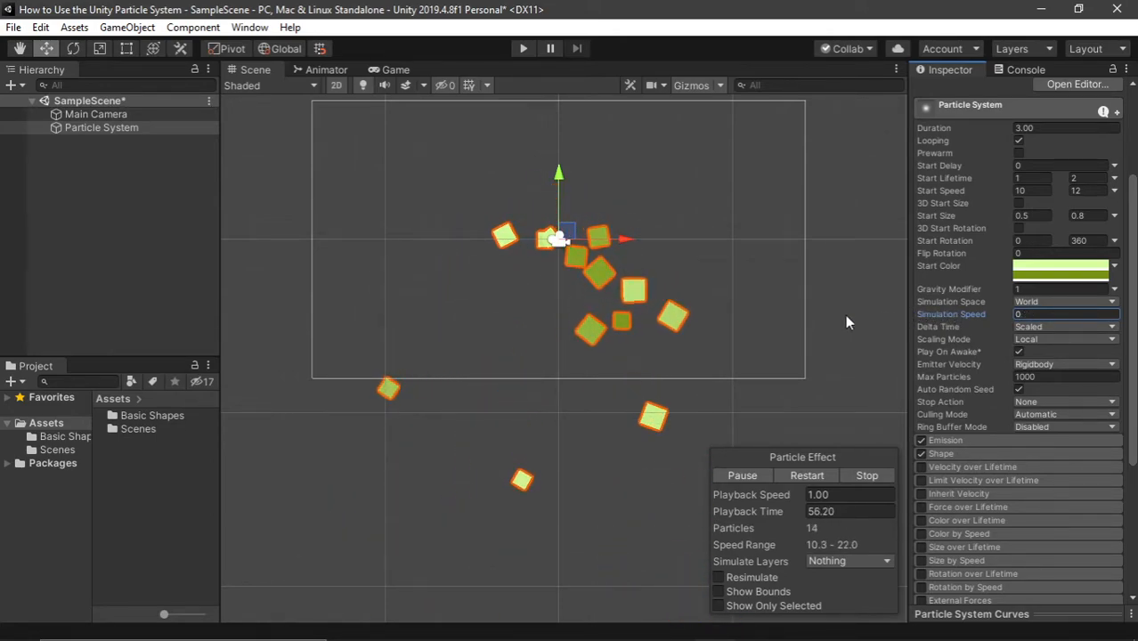
pyautogui.moveTo(941, 313); pyautogui.dragTo(1082, 319)
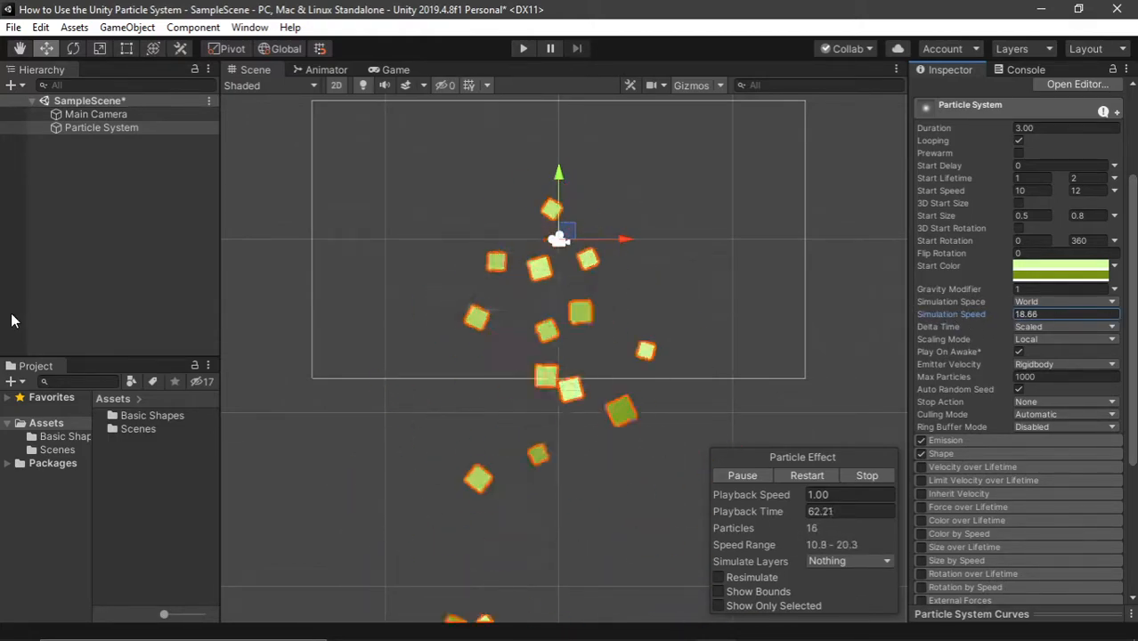
pyautogui.write('1')
# Check the Delta Time options while keeping Scaled, turn off Play On Awake, and save the scene.
pyautogui.click(1041, 327)
pyautogui.click(1003, 338)
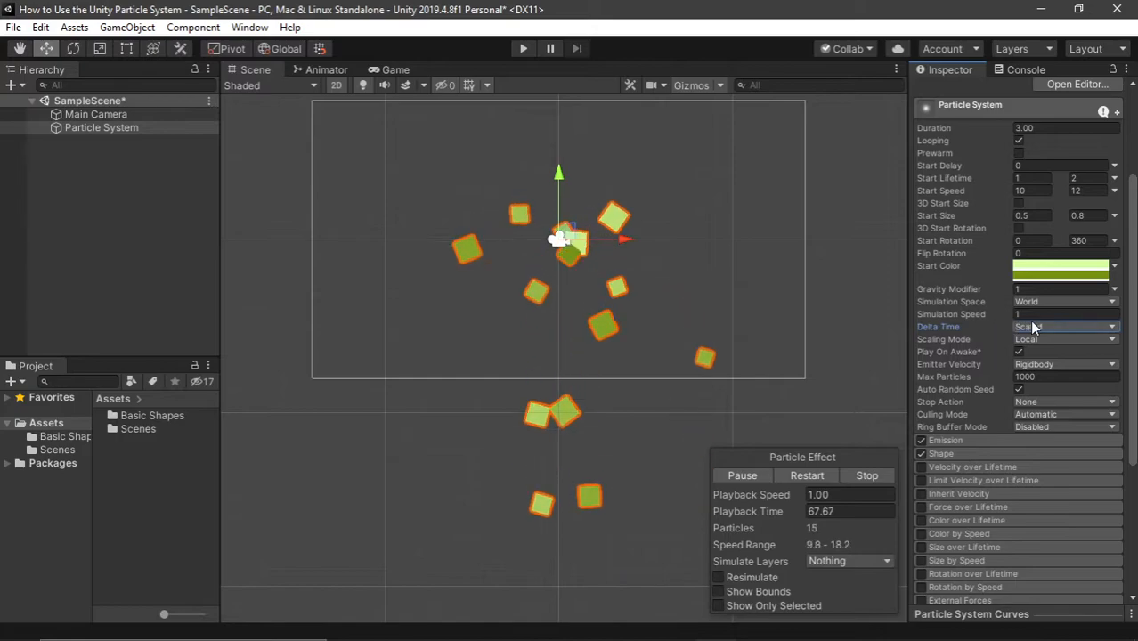
pyautogui.click(1038, 336)
pyautogui.click(1037, 328)
pyautogui.click(972, 338)
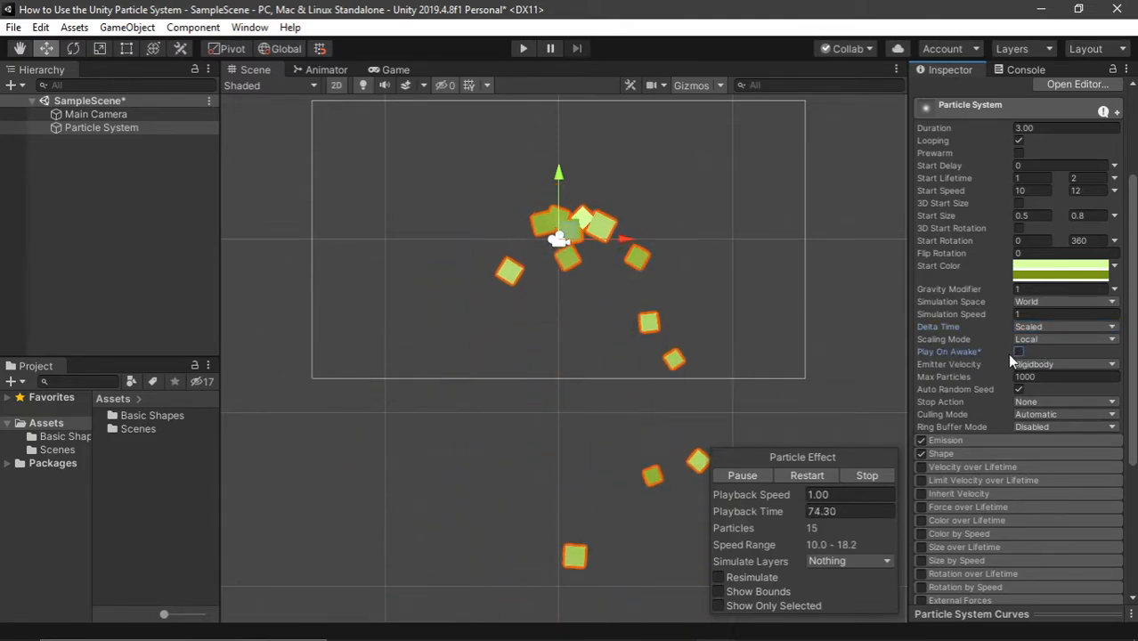
pyautogui.hotkey('ctrl', 's')
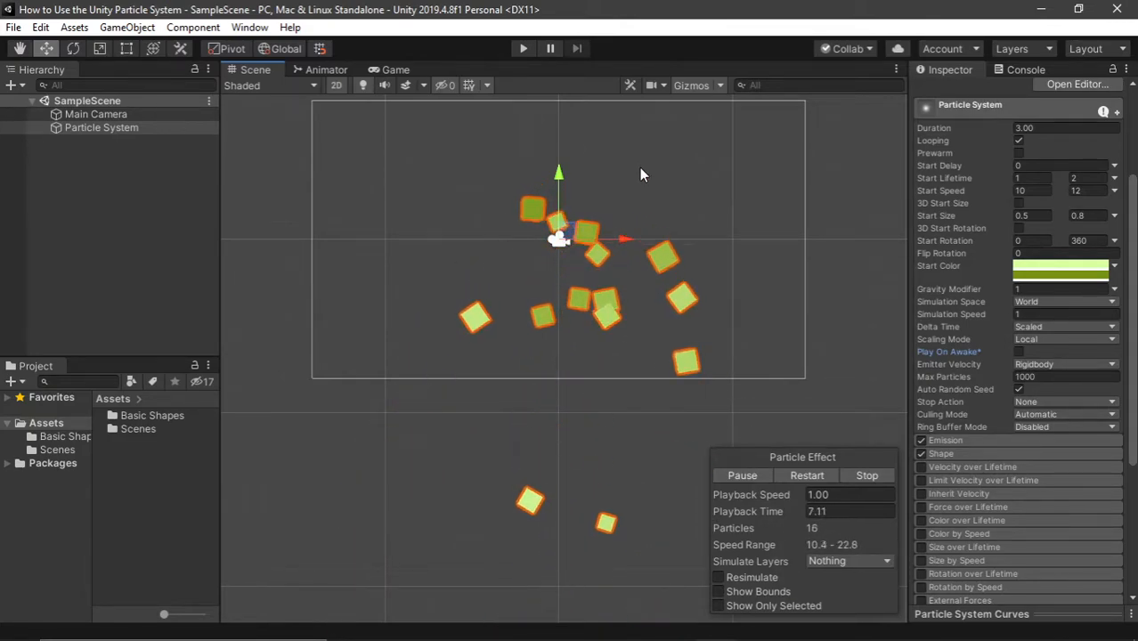
# Undo a slight move of the particle system, turn Play On Awake back on, and restart the effect.
pyautogui.moveTo(570, 233); pyautogui.dragTo(572, 238)
pyautogui.hotkey('ctrl', 'z')
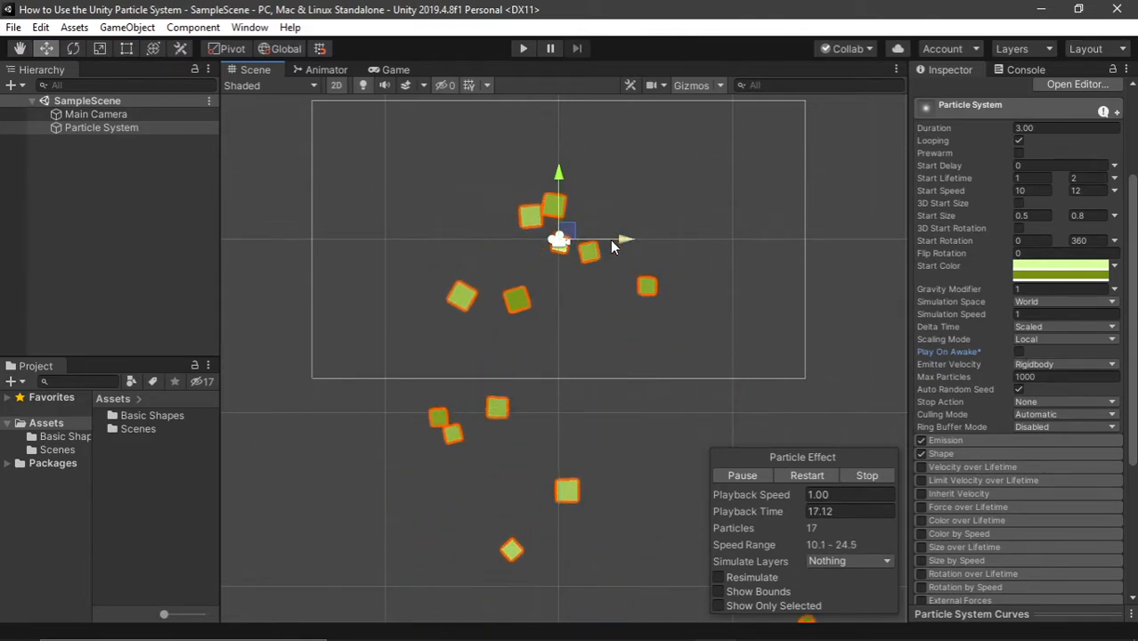
pyautogui.click(1019, 352)
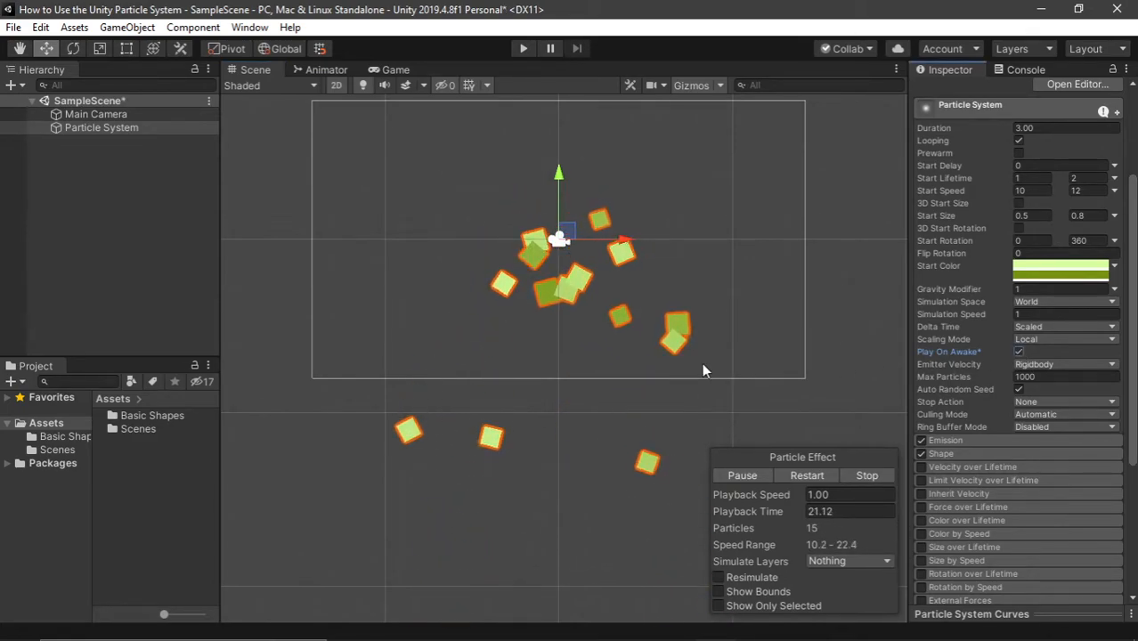
pyautogui.click(796, 478)
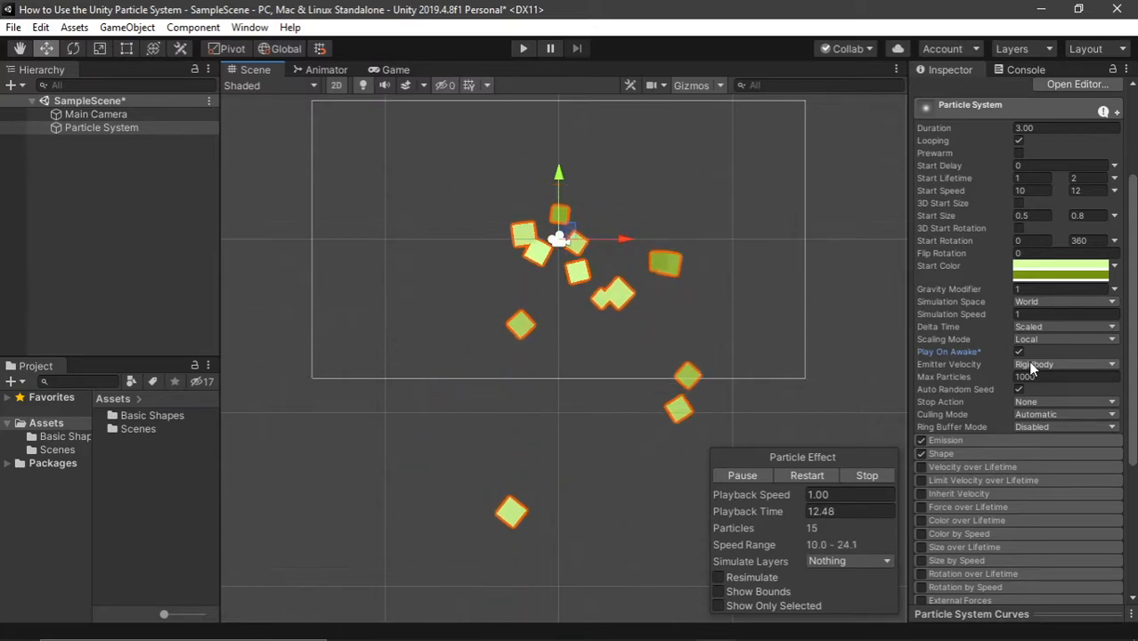
# Expand the Emission module, try a Rate over Time of 12.43, and set Rate over Distance to 0.
pyautogui.moveTo(963, 365)
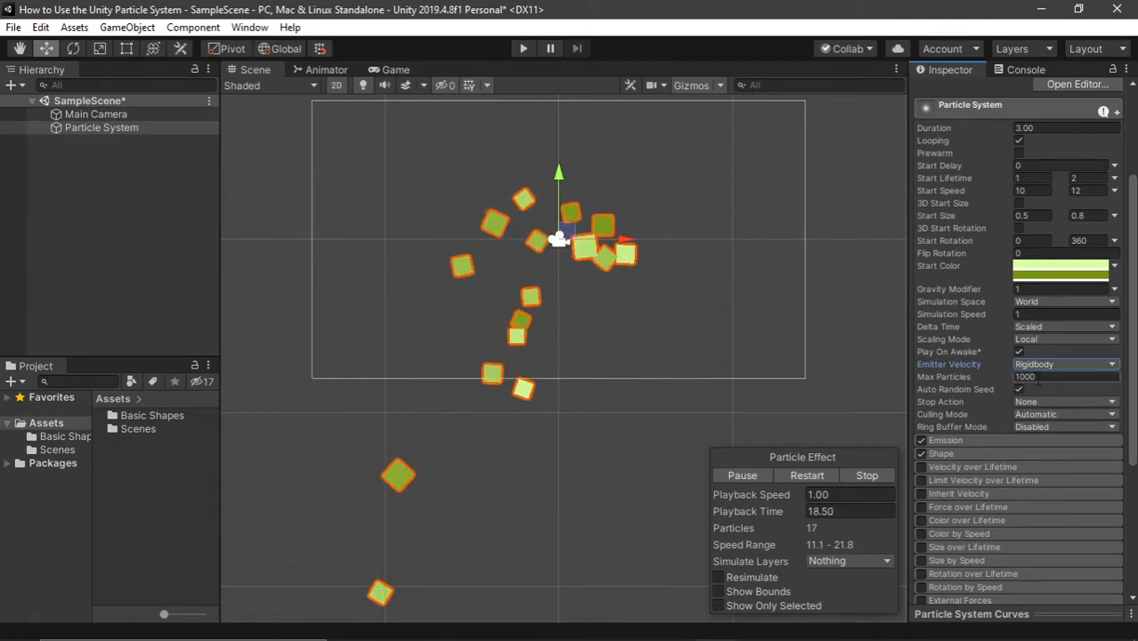
pyautogui.click(985, 436)
pyautogui.scroll(-3, 981, 392)
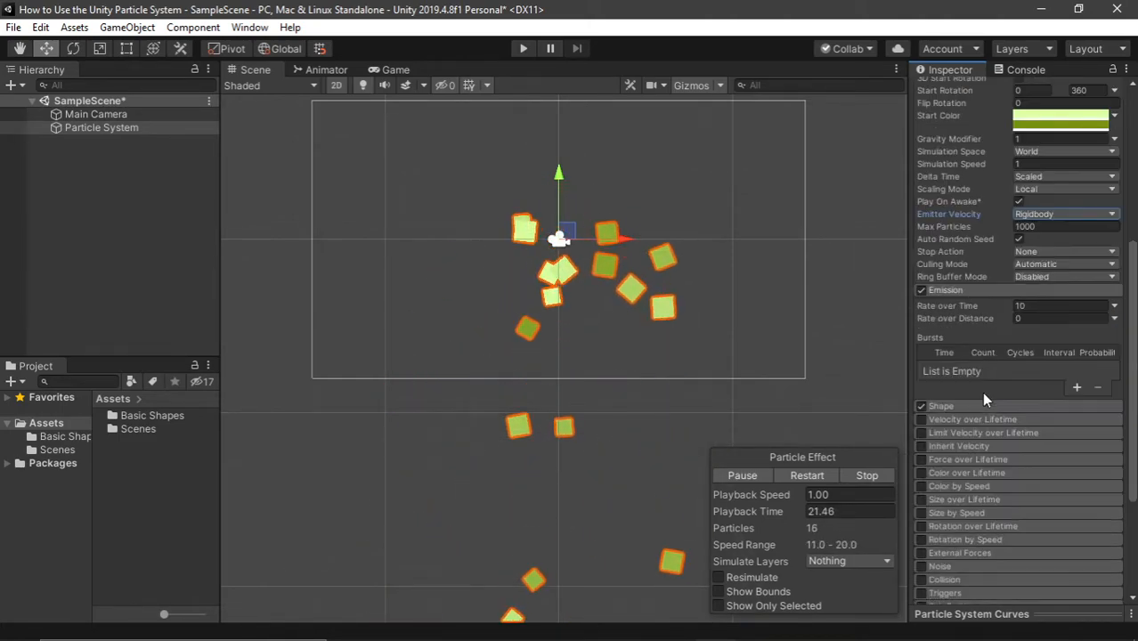
pyautogui.click(981, 318)
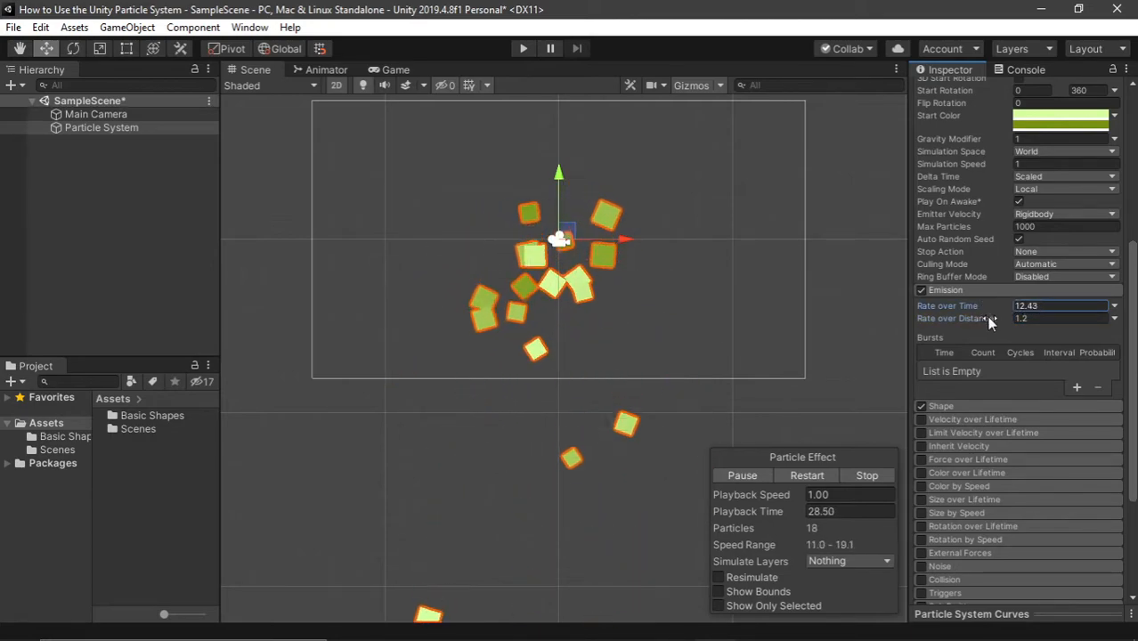
pyautogui.click(1033, 318)
pyautogui.write('0')
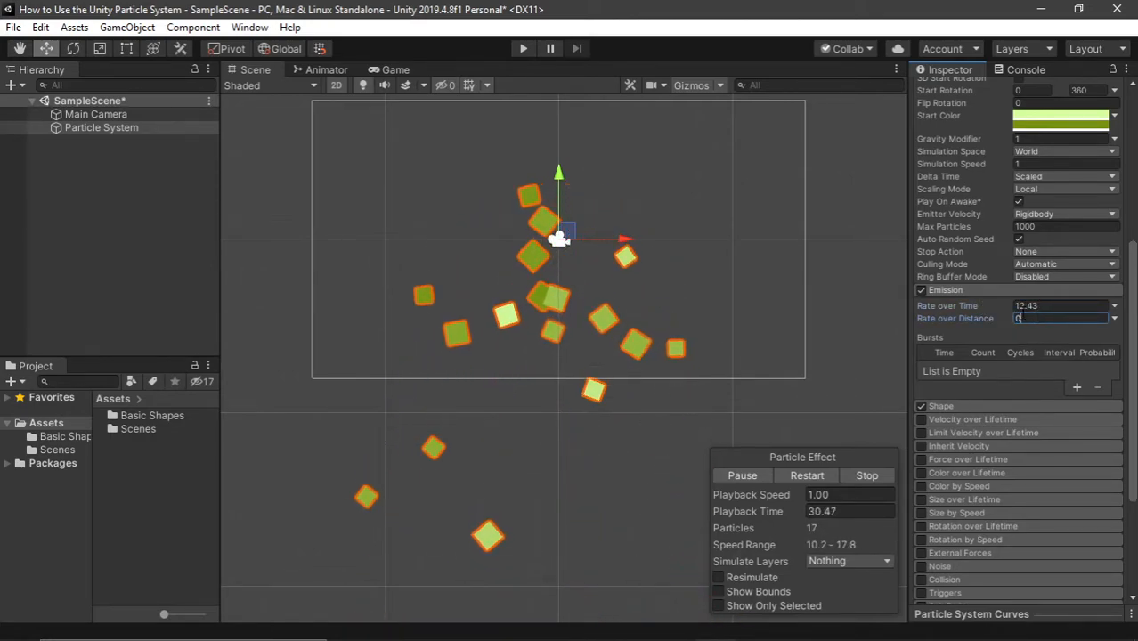
# Try Rate over Time values of 95.99 and 251.8, then set it to 0 and set Rate over Distance to 10.
pyautogui.moveTo(986, 307); pyautogui.dragTo(672, 328)
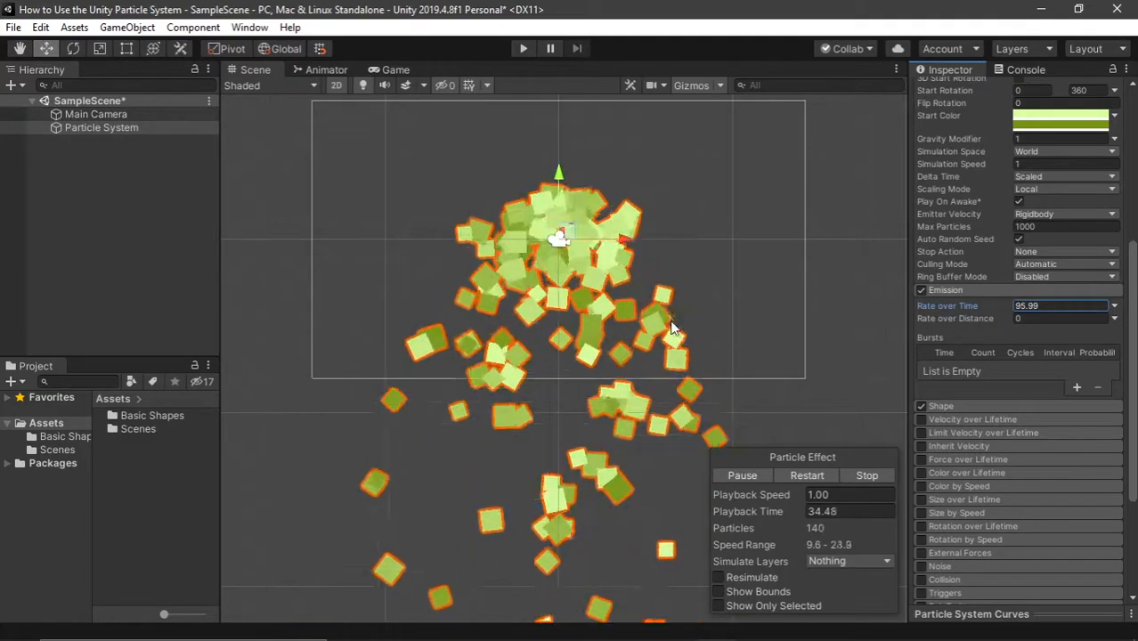
pyautogui.moveTo(992, 307); pyautogui.dragTo(1032, 349)
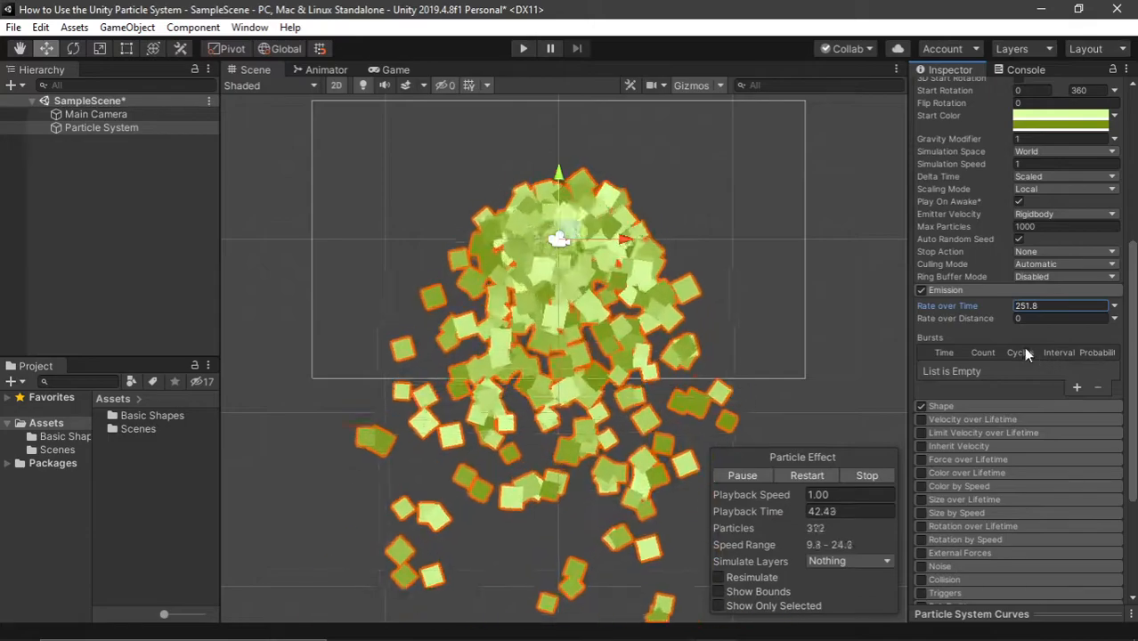
pyautogui.moveTo(713, 283); pyautogui.dragTo(722, 315, button='middle')
pyautogui.click(1031, 305)
pyautogui.write('10')
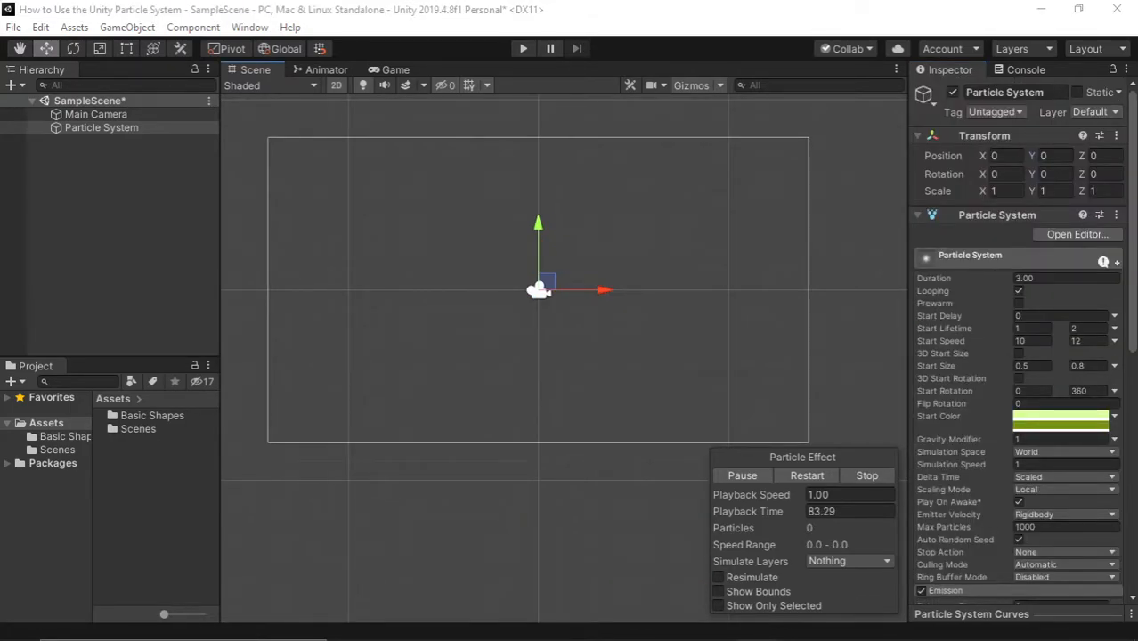
# Select the particle system and move it back and forth across the scene to test its distance-based emission.
pyautogui.click(179, 182)
pyautogui.click(113, 134)
pyautogui.scroll(-6, 995, 321)
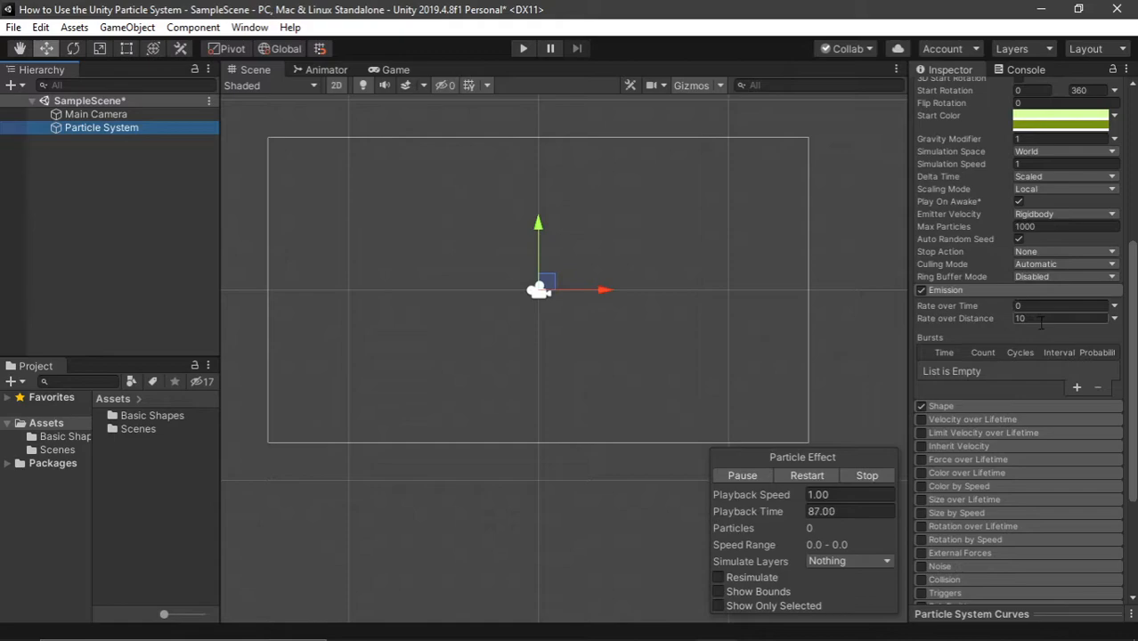
pyautogui.moveTo(603, 289); pyautogui.dragTo(681, 251)
pyautogui.moveTo(620, 316); pyautogui.dragTo(401, 283)
pyautogui.moveTo(303, 281); pyautogui.dragTo(542, 284)
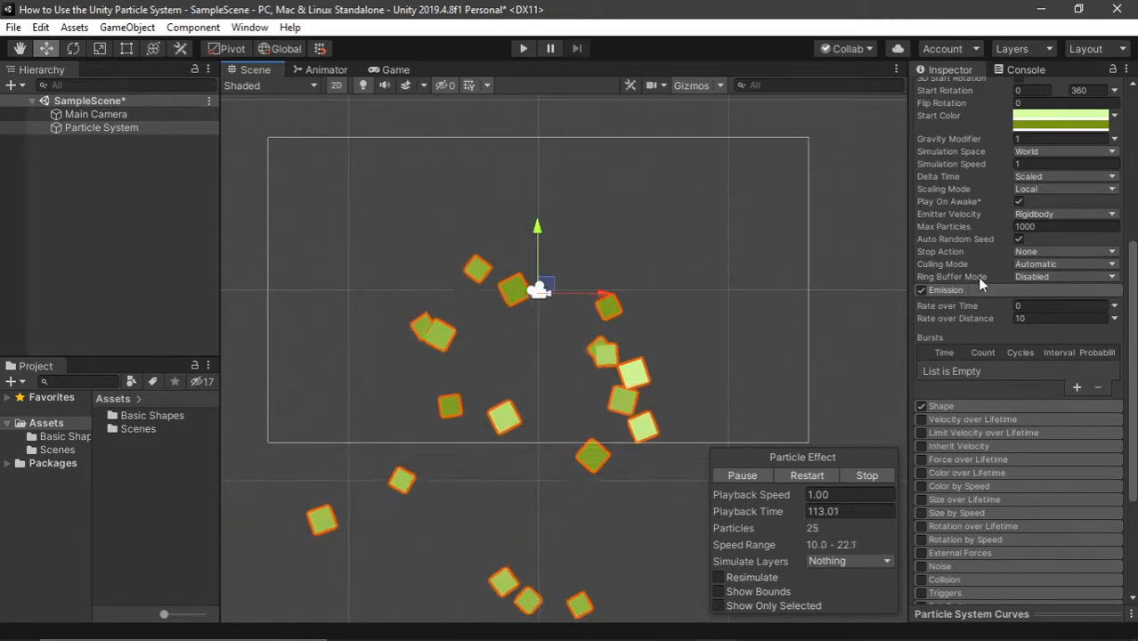
pyautogui.moveTo(594, 173); pyautogui.dragTo(826, 307)
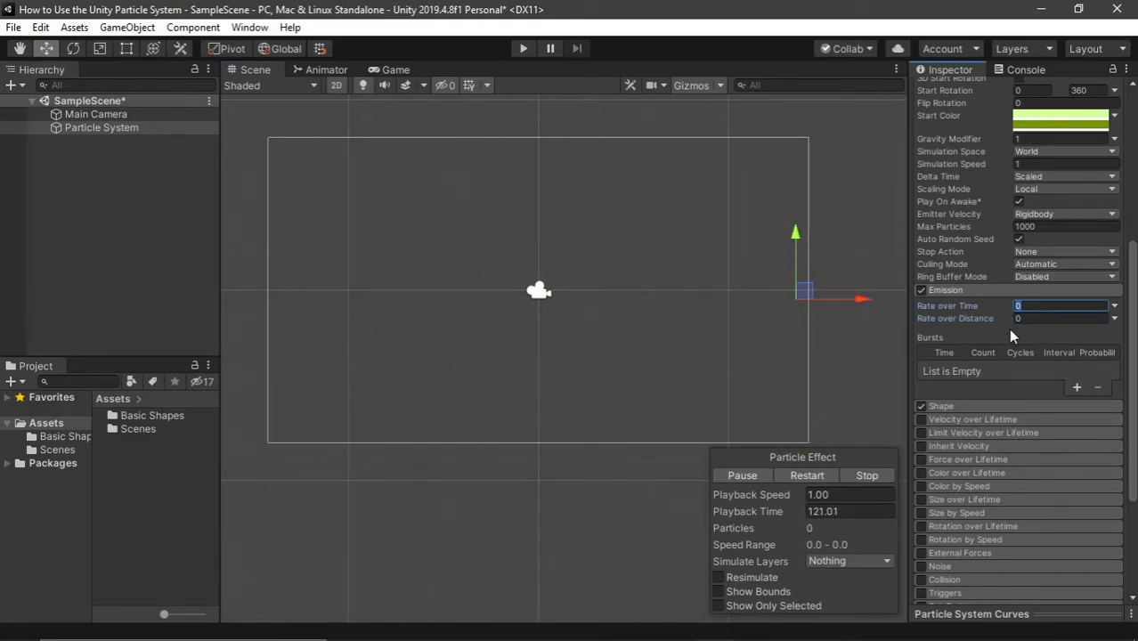
# Set Rate over Time to 20 with Rate over Distance at 0, and reset the particle system's position to 0.
pyautogui.write('20')
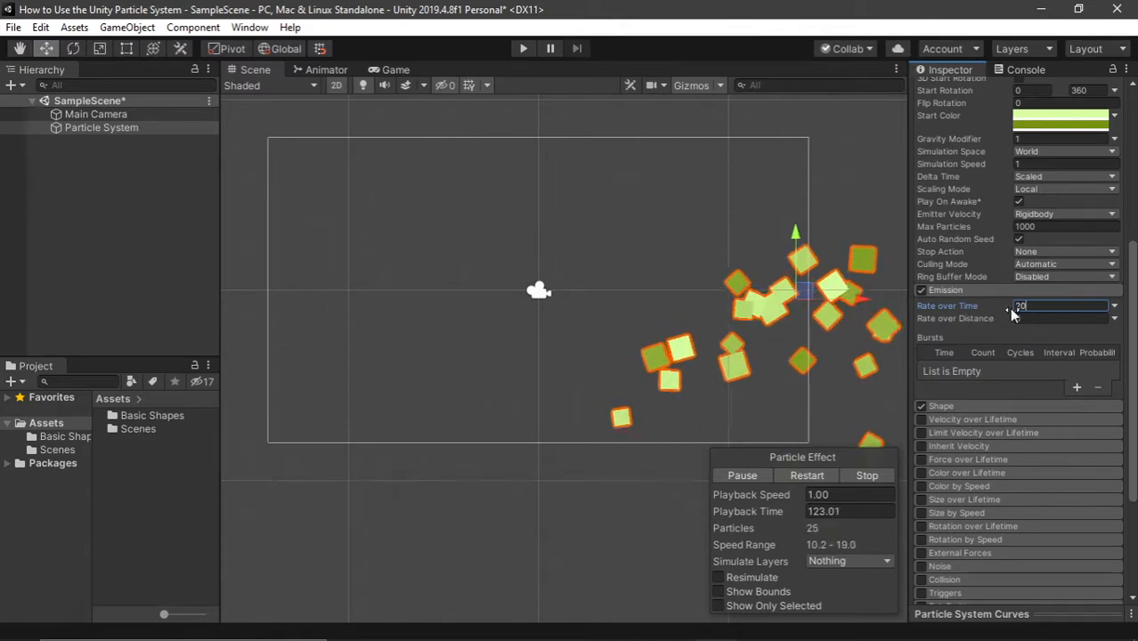
pyautogui.scroll(6, 960, 205)
pyautogui.doubleClick(1003, 156)
pyautogui.write('0')
pyautogui.press('Return')
pyautogui.scroll(-5, 1007, 249)
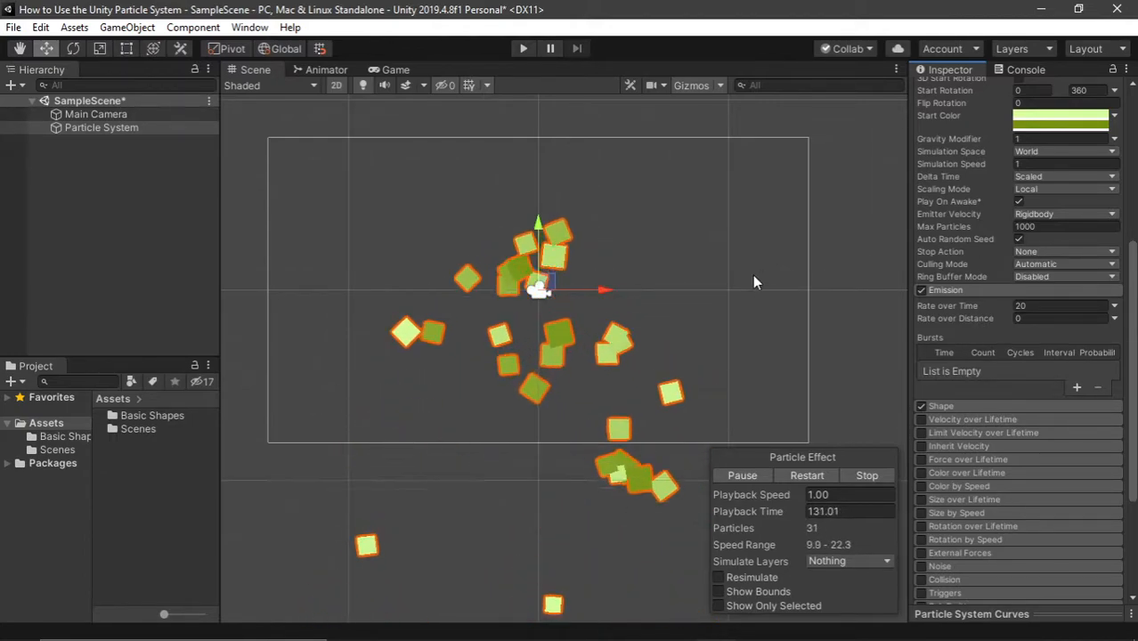
# Add a burst to the Emission module, set its Time to 1, and restart the effect.
pyautogui.click(1075, 389)
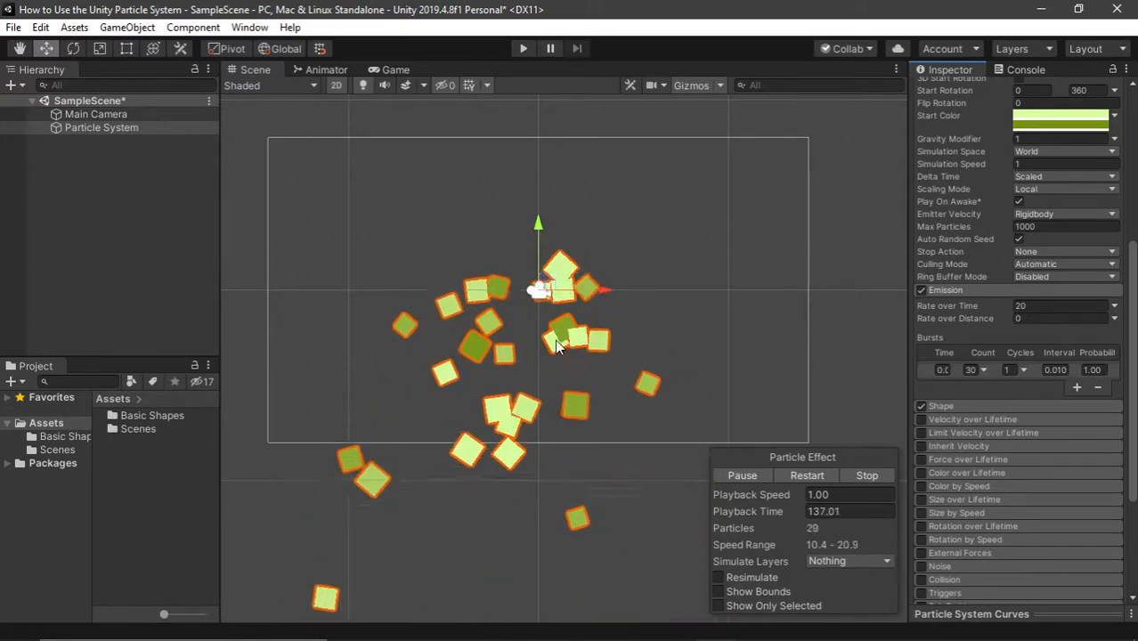
pyautogui.click(807, 475)
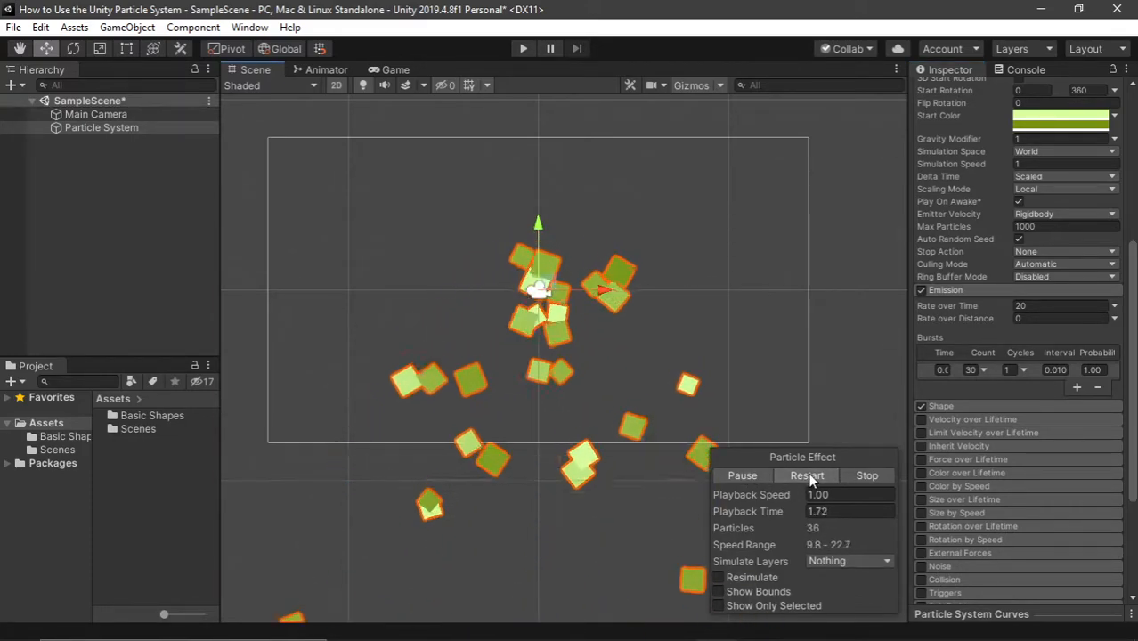
pyautogui.moveTo(908, 398); pyautogui.dragTo(808, 396)
pyautogui.click(850, 370)
pyautogui.write('1')
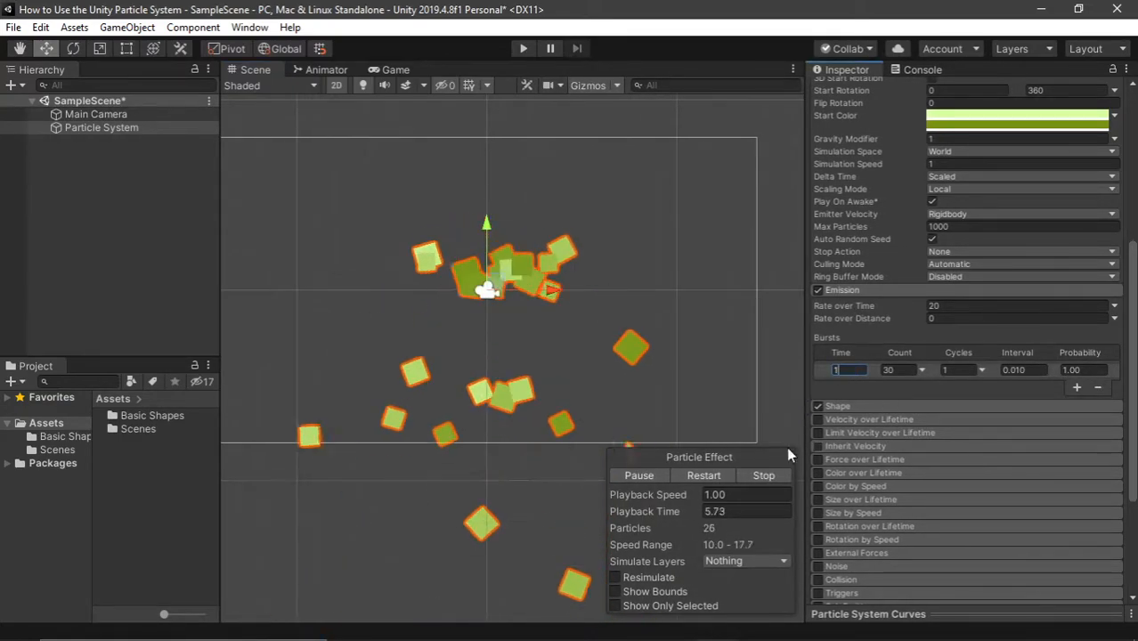
pyautogui.click(703, 475)
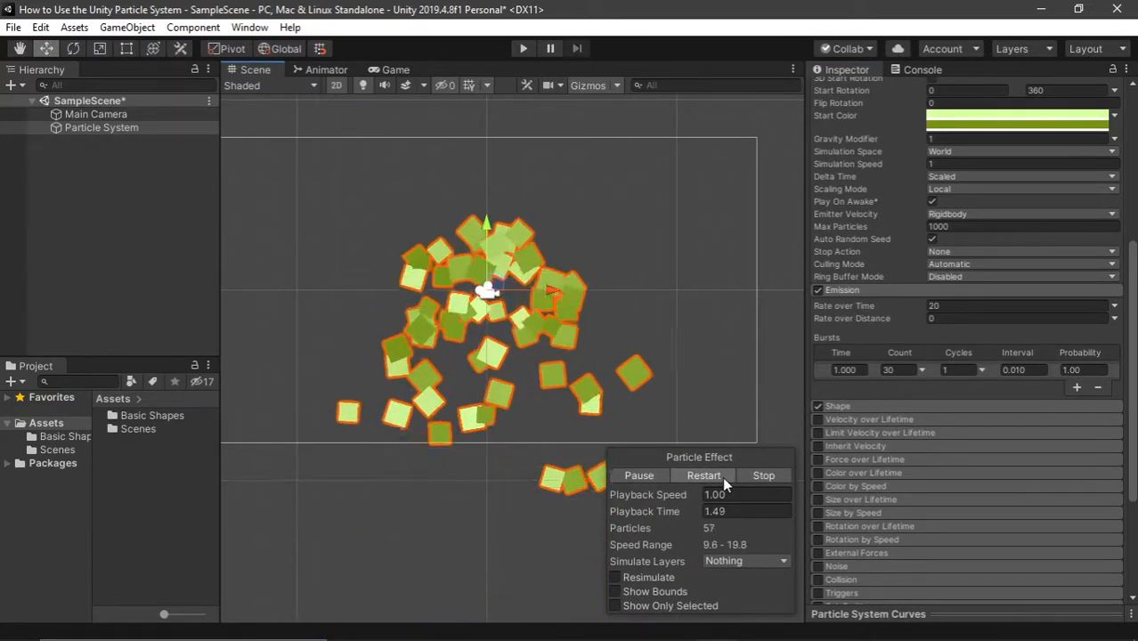
# Set the burst's Time back to 0 and try Counts of 100 and 20 before restoring 30.
pyautogui.click(851, 370)
pyautogui.write('0')
pyautogui.press('Tab')
pyautogui.write('100')
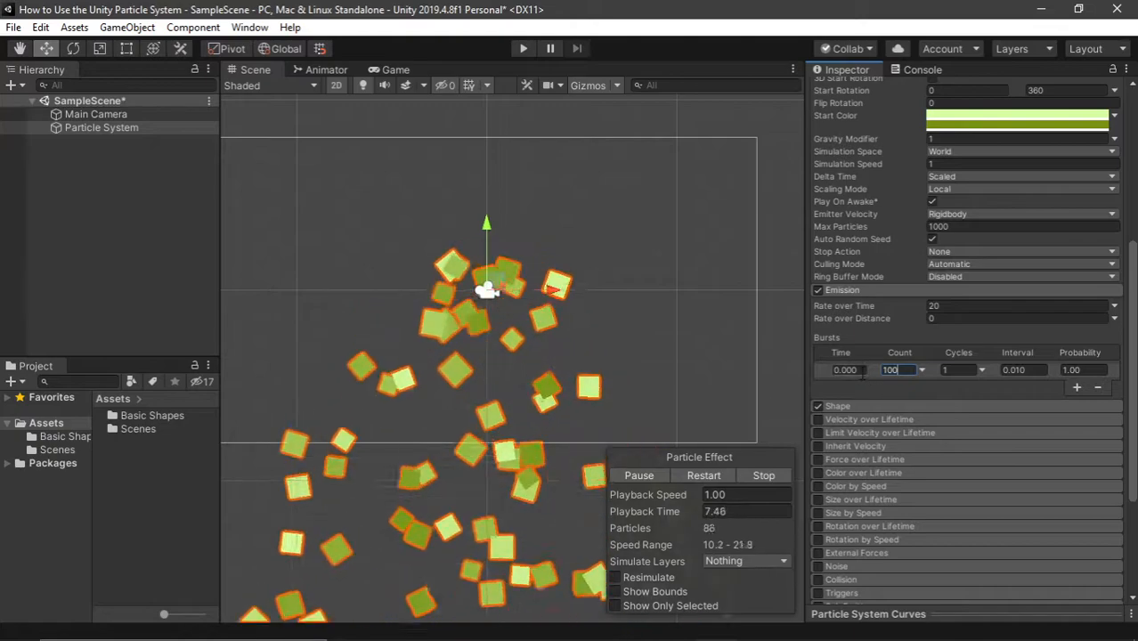
pyautogui.moveTo(899, 370); pyautogui.dragTo(939, 371)
pyautogui.write('20')
pyautogui.write('30')
# Try burst Cycles values of 2 and 10, restarting the effect, and restore Cycles to 1.
pyautogui.write('2')
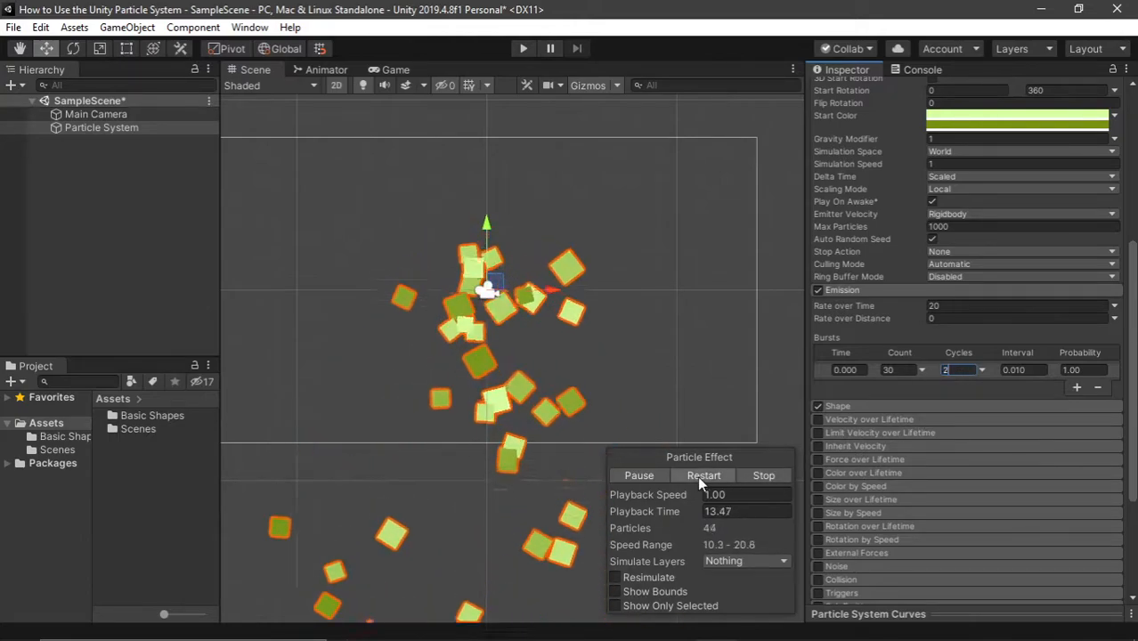
pyautogui.click(697, 475)
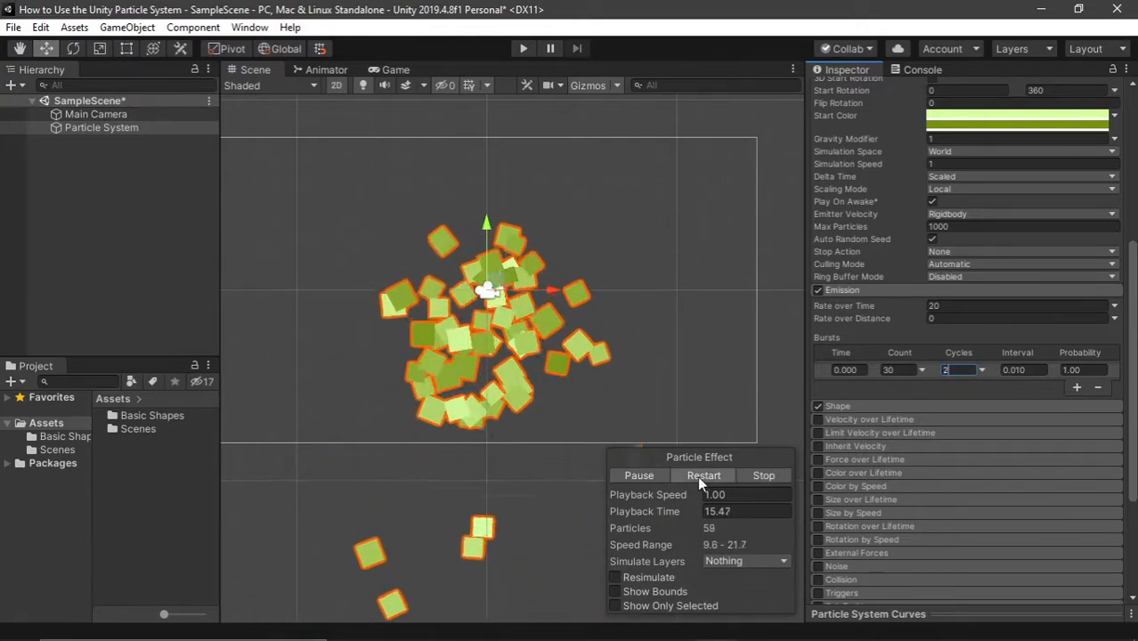
pyautogui.click(706, 470)
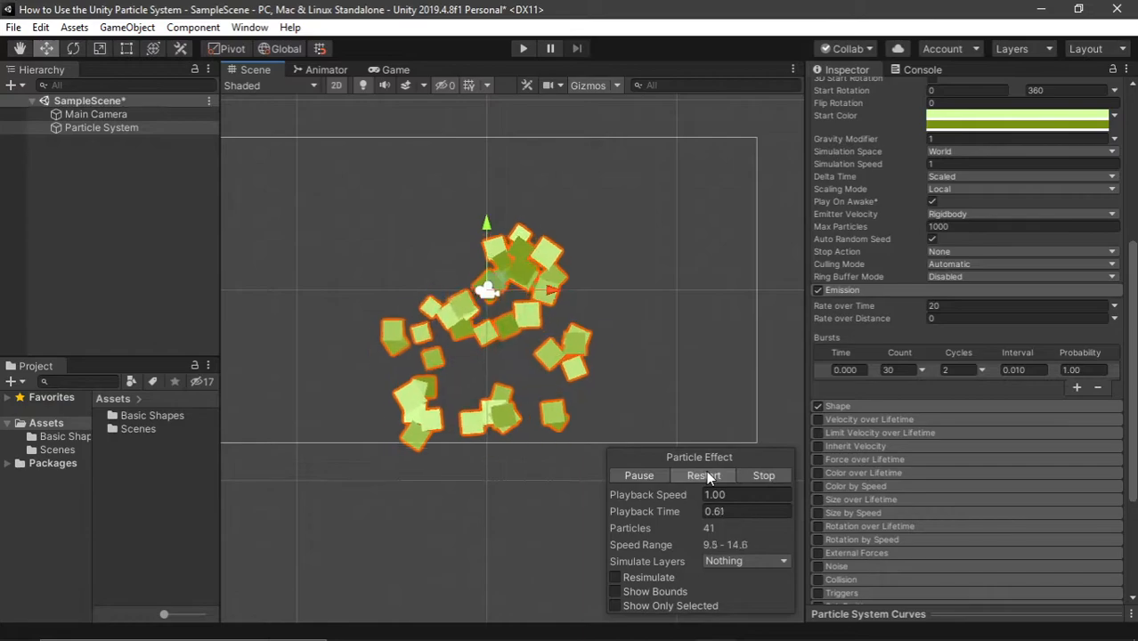
pyautogui.click(960, 370)
pyautogui.write('10')
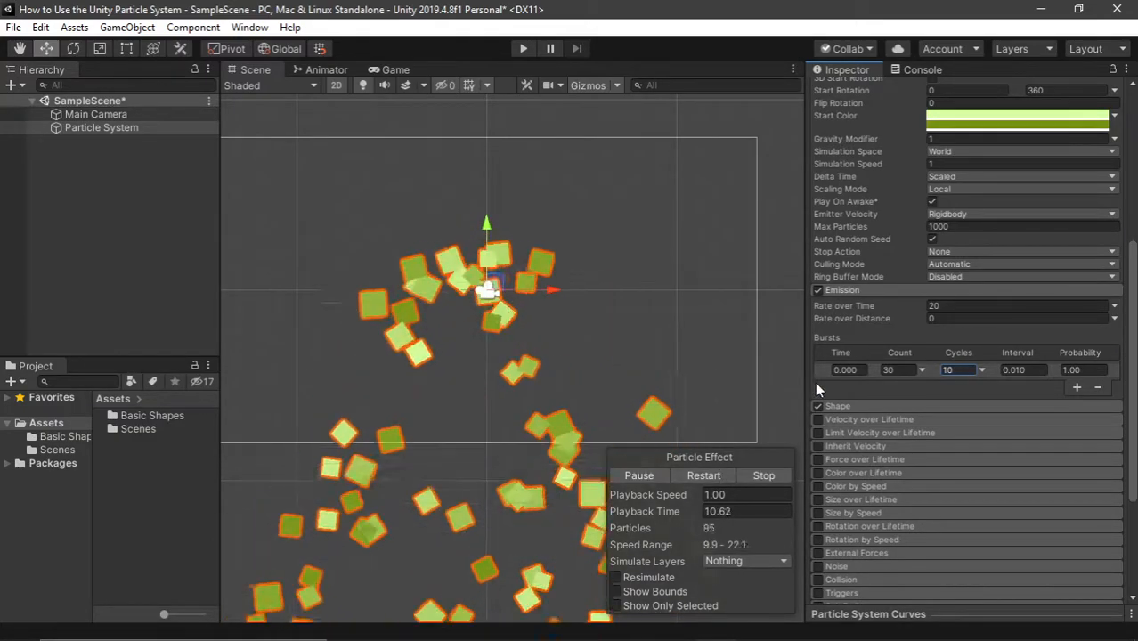
pyautogui.moveTo(957, 372); pyautogui.dragTo(910, 407)
pyautogui.write('1')
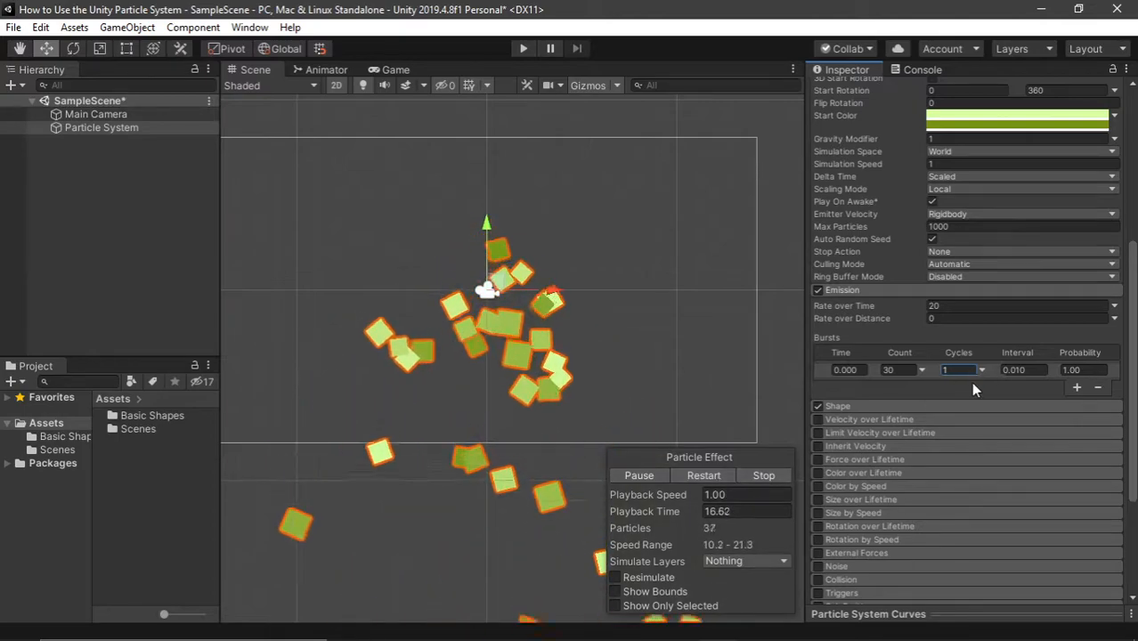
# Set the burst's Probability to 0.5 and restart the effect.
pyautogui.click(1010, 369)
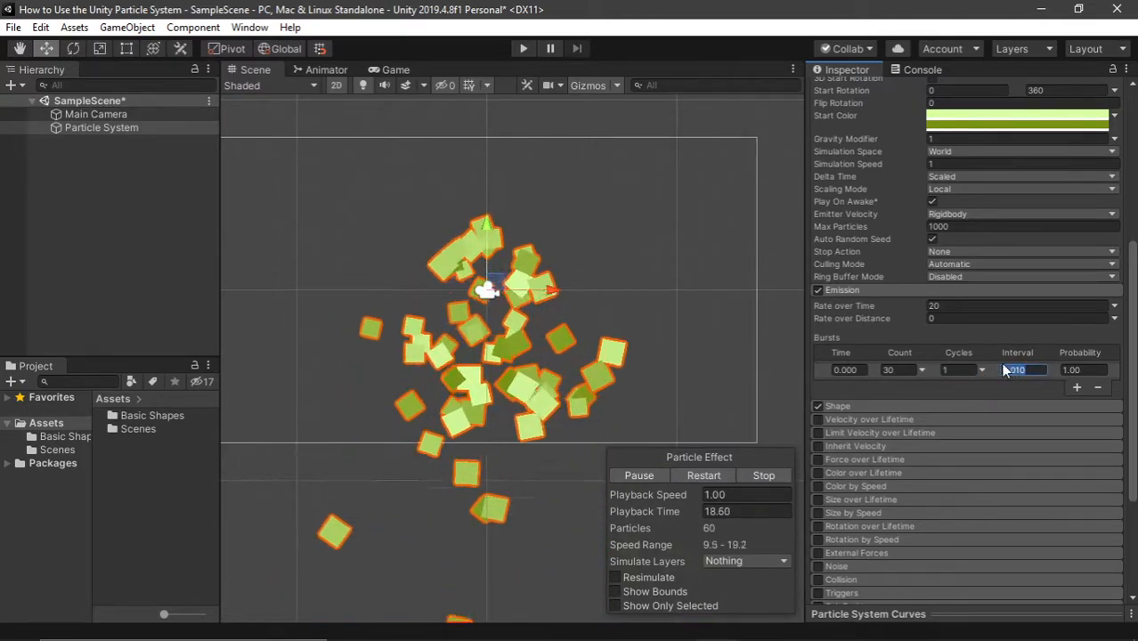
pyautogui.click(1095, 371)
pyautogui.write('0.5')
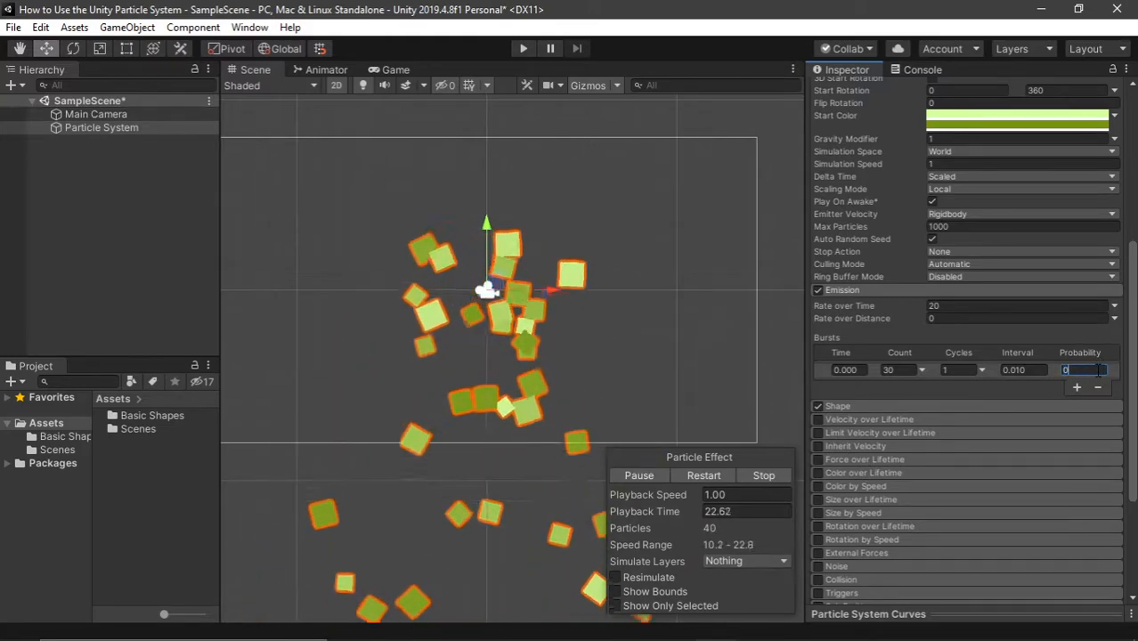
pyautogui.click(703, 476)
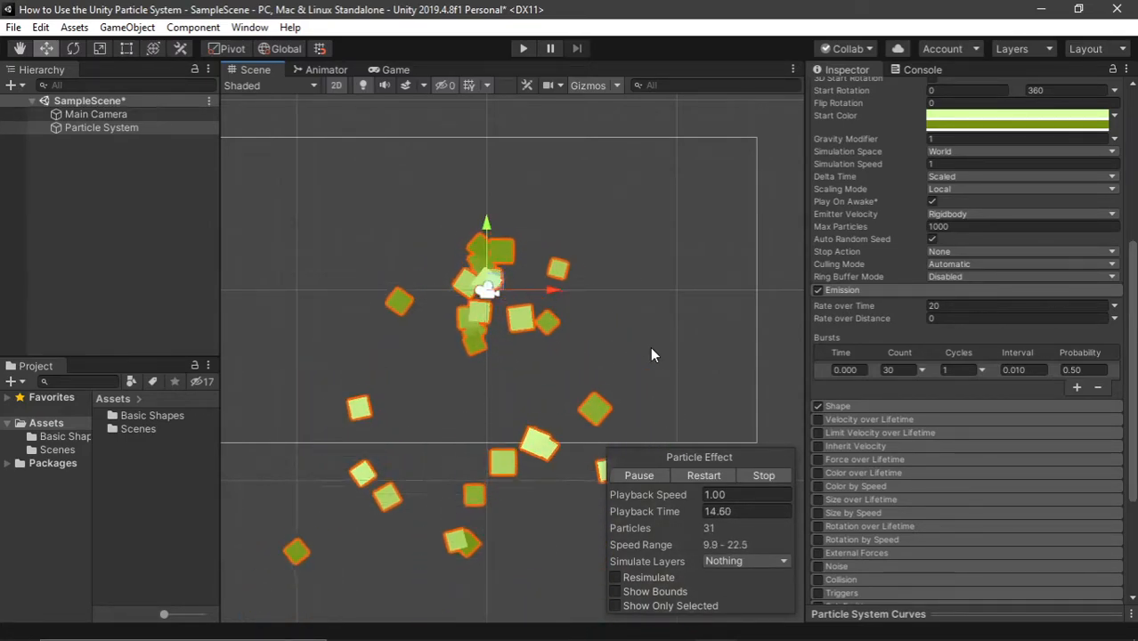
# Try a burst Probability of 0, restore it to 1, and restart the effect.
pyautogui.click(1085, 370)
pyautogui.moveTo(1087, 370); pyautogui.dragTo(1051, 369)
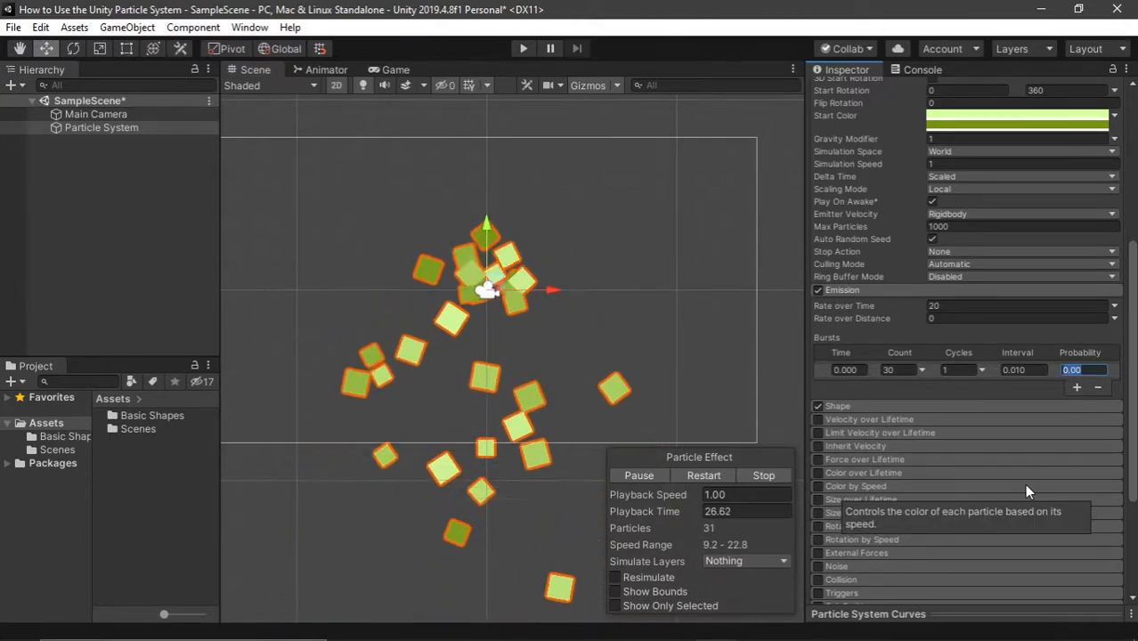
pyautogui.write('50')
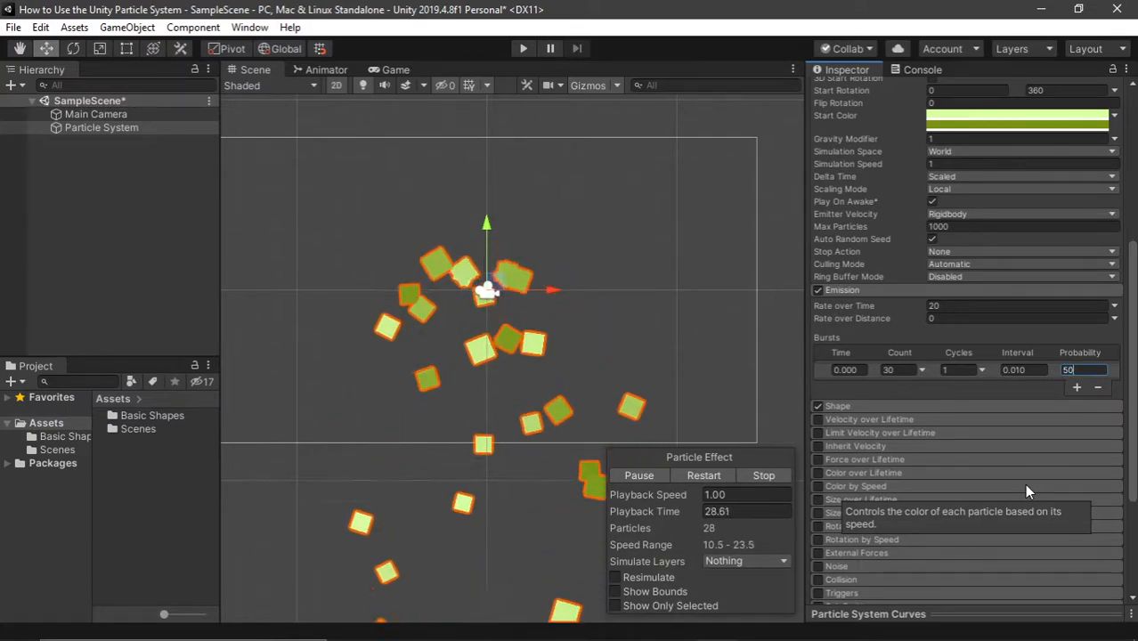
pyautogui.press('BackSpace')
pyautogui.press('BackSpace')
pyautogui.write('.')
pyautogui.press('BackSpace')
pyautogui.write('1')
pyautogui.press('Return')
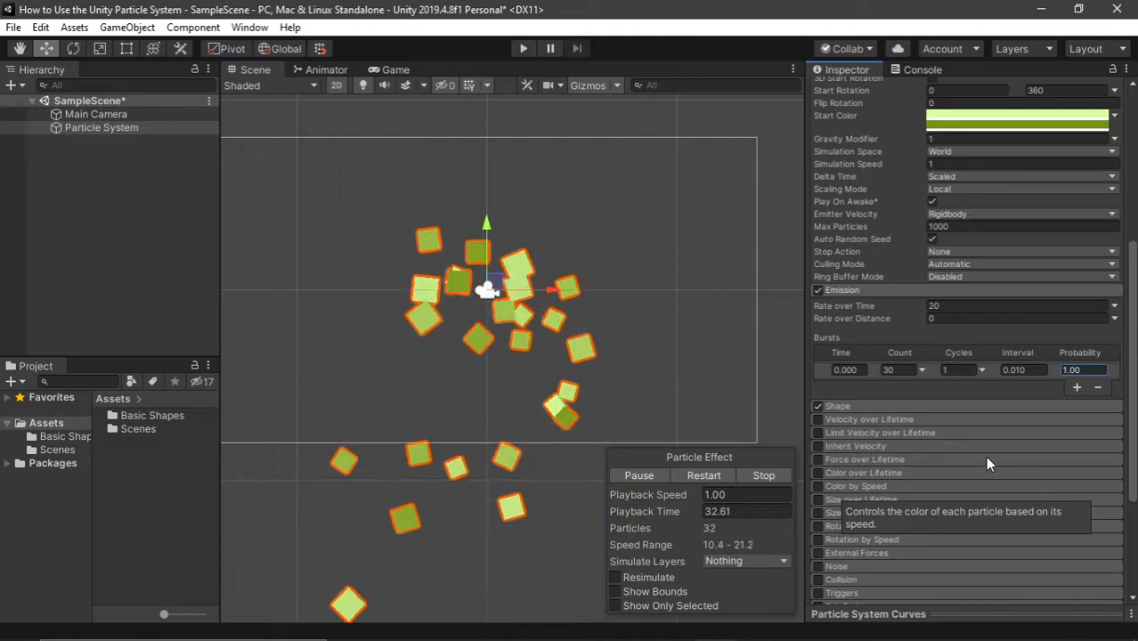
pyautogui.write('10')
pyautogui.click(701, 476)
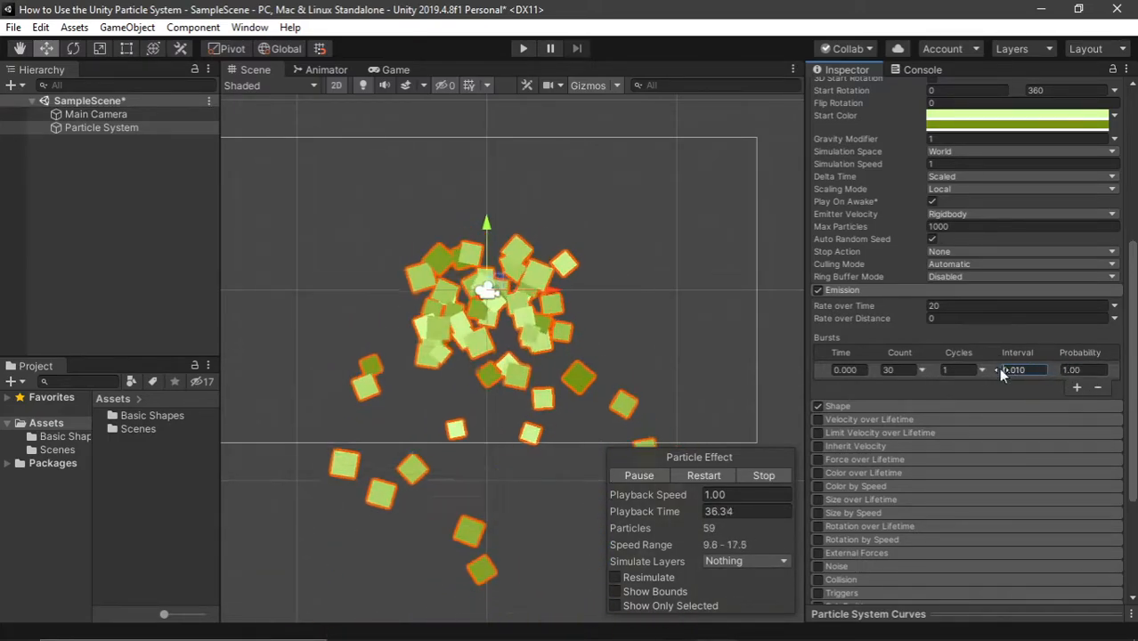
# Collapse the Emission module, expand the Shape module, and examine its position, rotation and scale alongside the object's Transform.
pyautogui.click(852, 290)
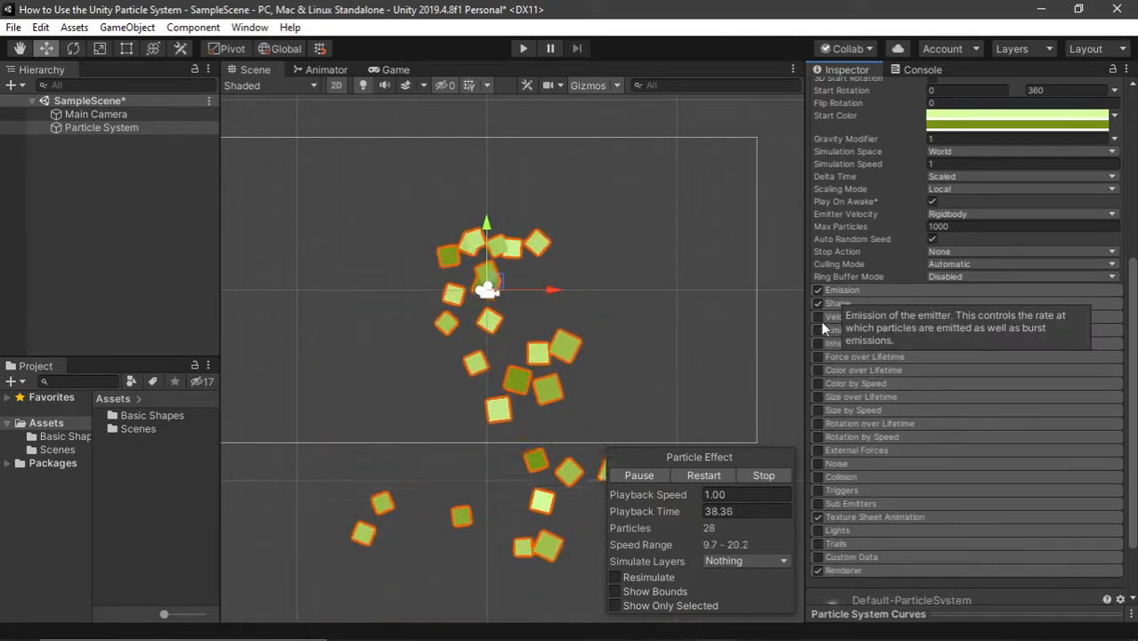
pyautogui.click(861, 302)
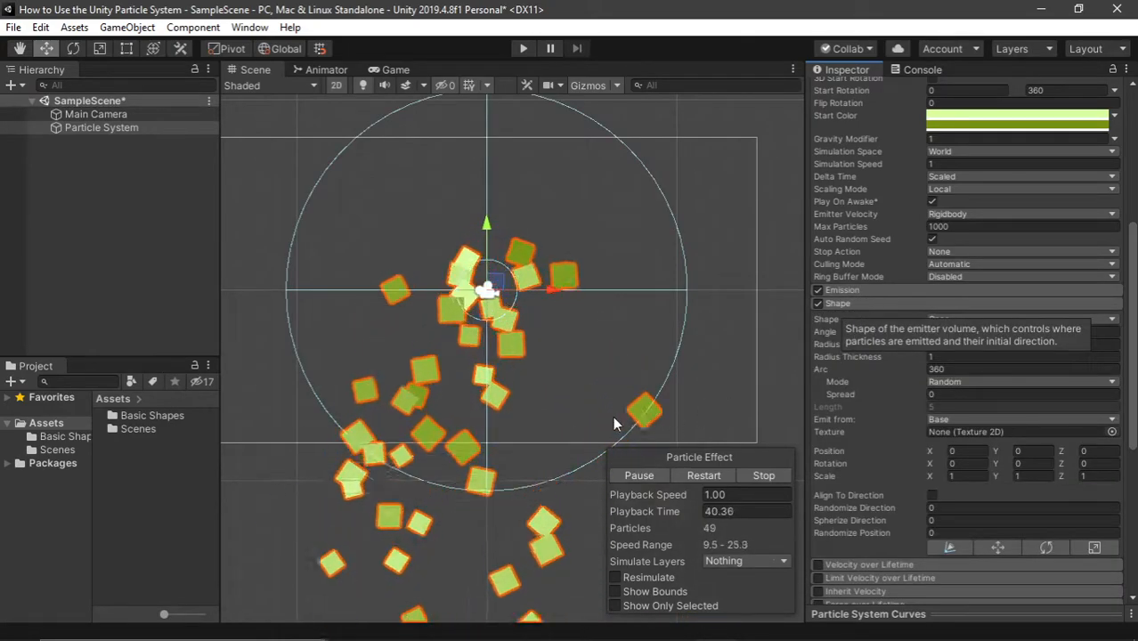
pyautogui.scroll(-3, 765, 327)
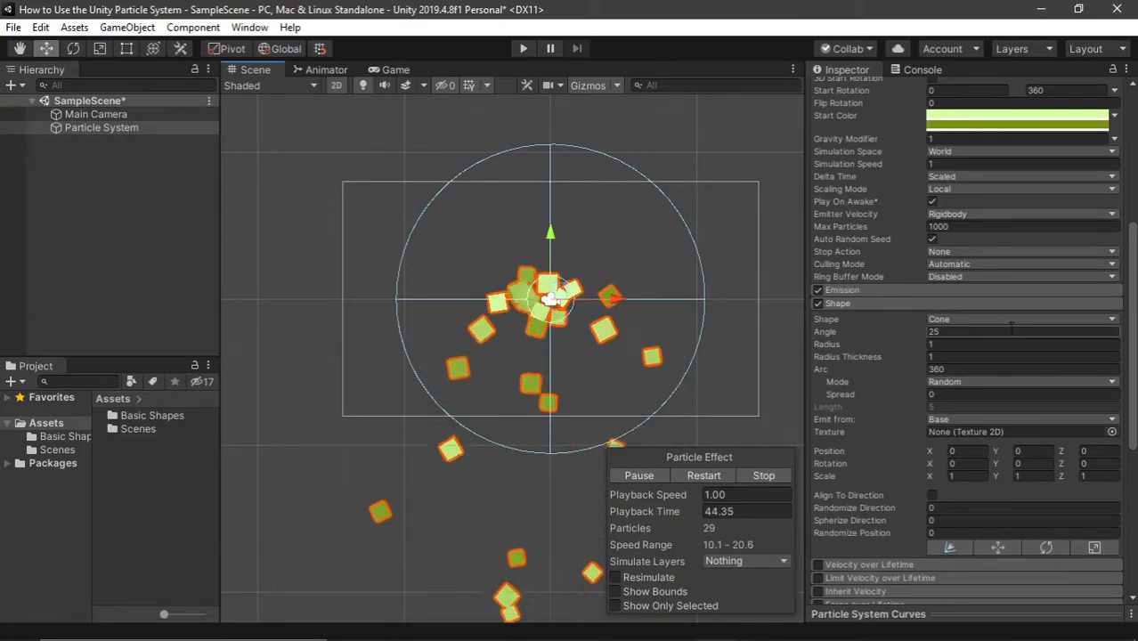
pyautogui.scroll(5, 1008, 328)
pyautogui.scroll(-3, 1008, 328)
pyautogui.scroll(-4, 1007, 328)
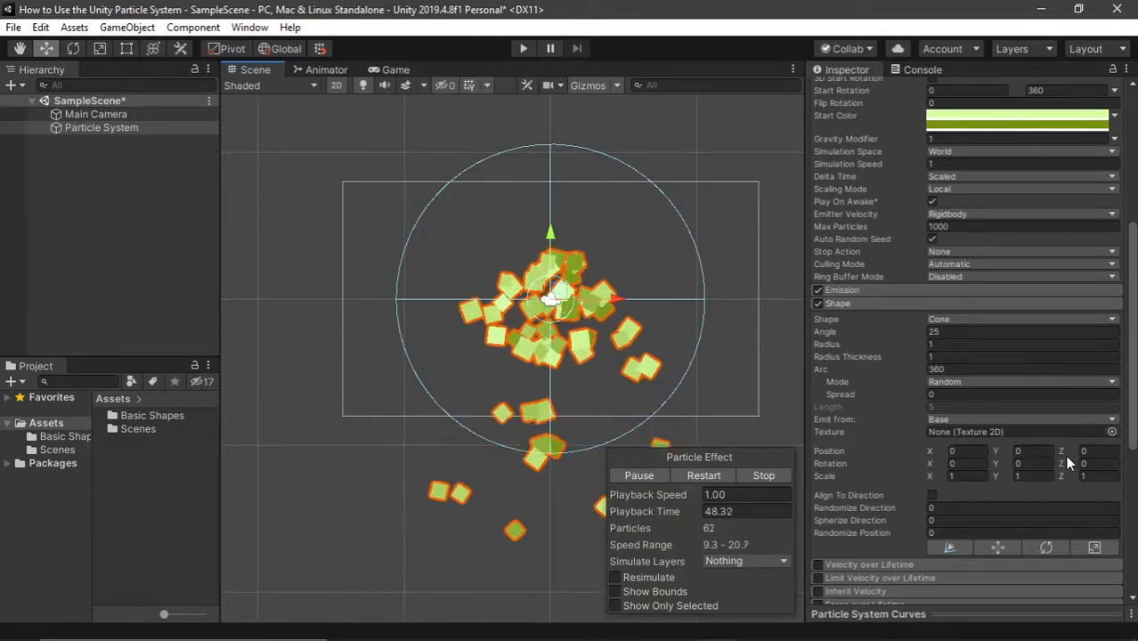
pyautogui.scroll(8, 1060, 459)
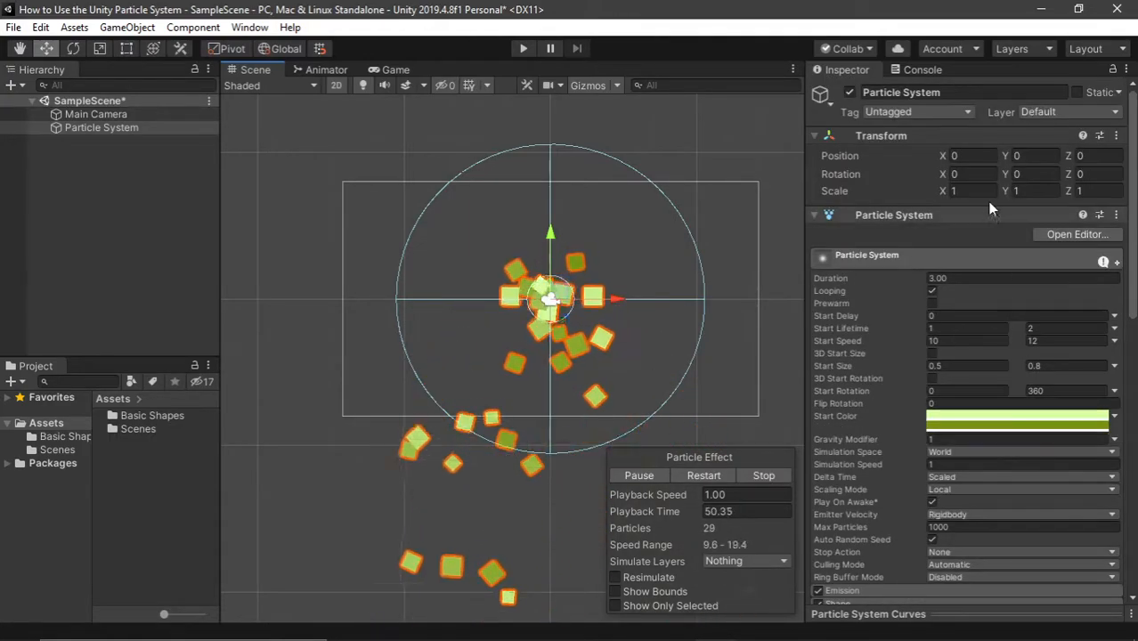
pyautogui.scroll(-14, 948, 261)
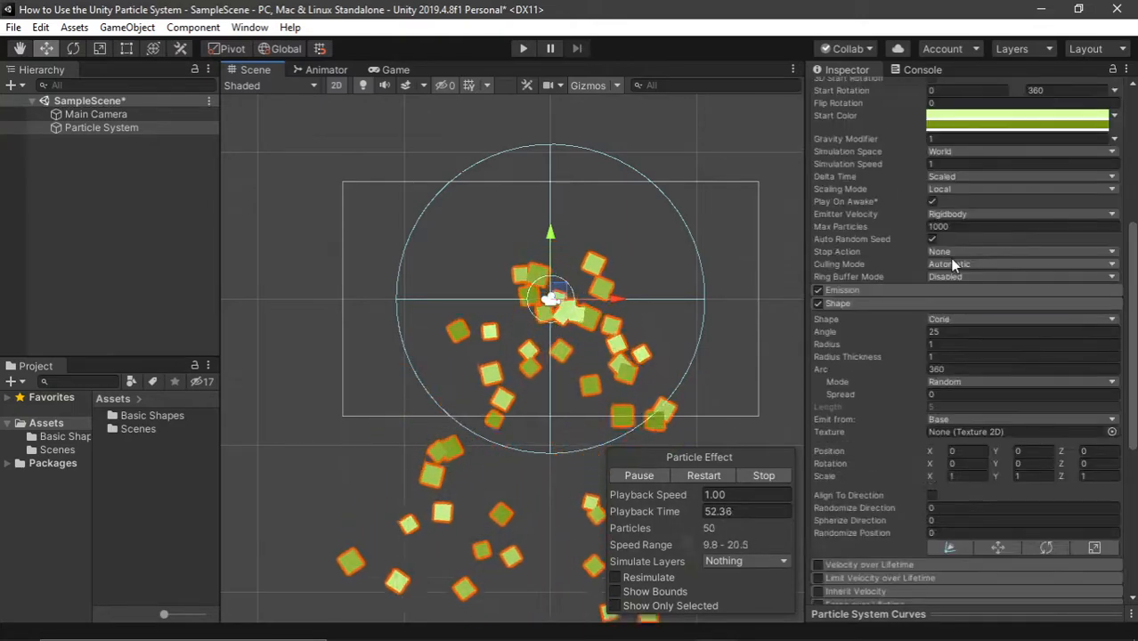
pyautogui.scroll(6, 937, 265)
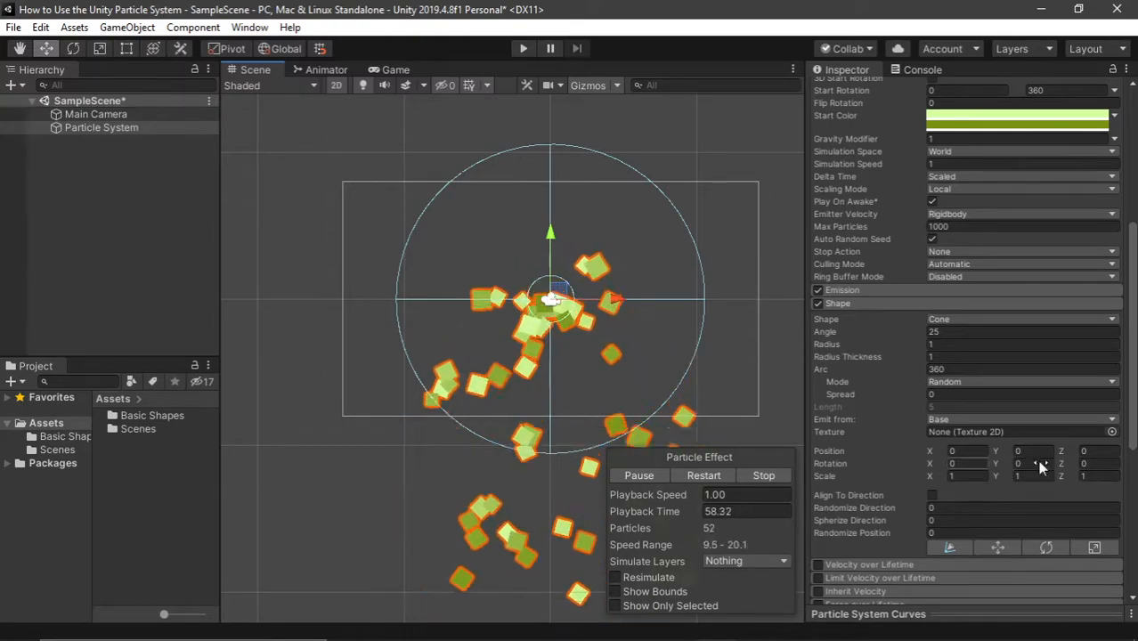
pyautogui.scroll(6, 940, 276)
pyautogui.scroll(-8, 974, 298)
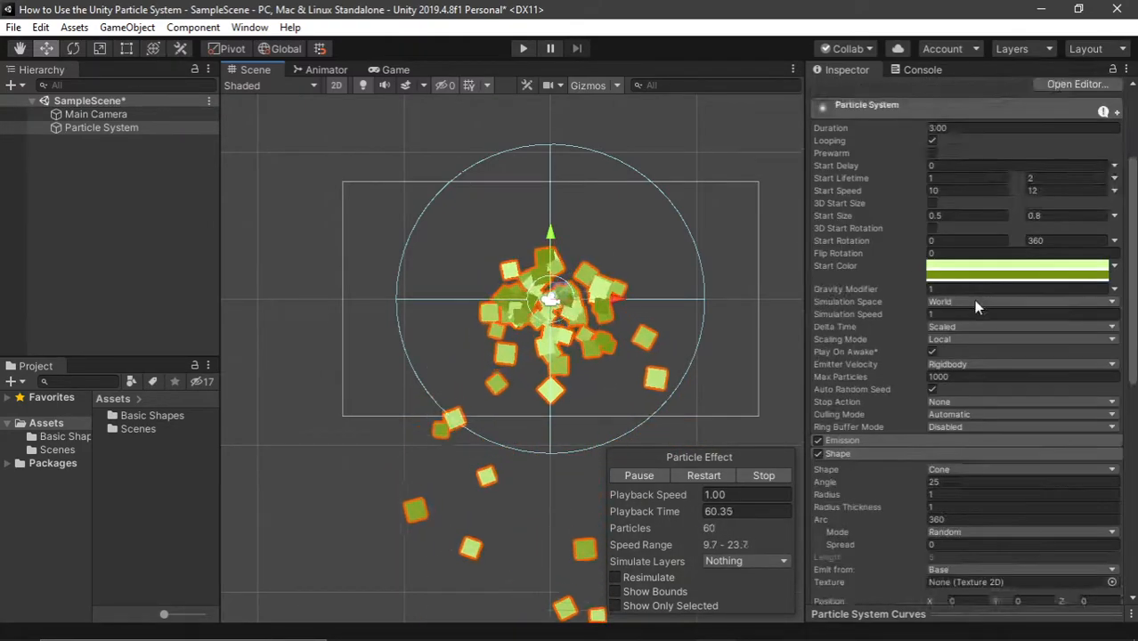
pyautogui.scroll(3, 936, 463)
# Rotate the cone emitter shape around X, trying 87.56 and setting its X rotation to 90.
pyautogui.moveTo(935, 470)
pyautogui.mouseDown()
pyautogui.moveTo(970, 464)
pyautogui.moveTo(54, 467)
pyautogui.moveTo(265, 513)
pyautogui.moveTo(317, 538)
pyautogui.moveTo(5, 534)
pyautogui.moveTo(1123, 534)
pyautogui.mouseUp()
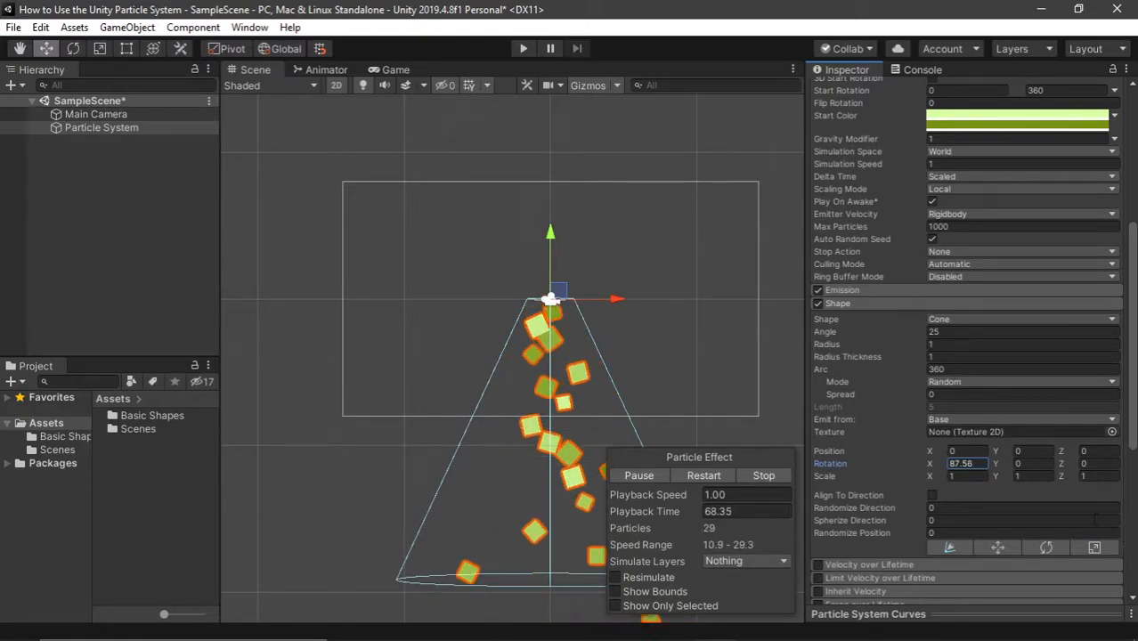
pyautogui.click(967, 464)
pyautogui.write('90')
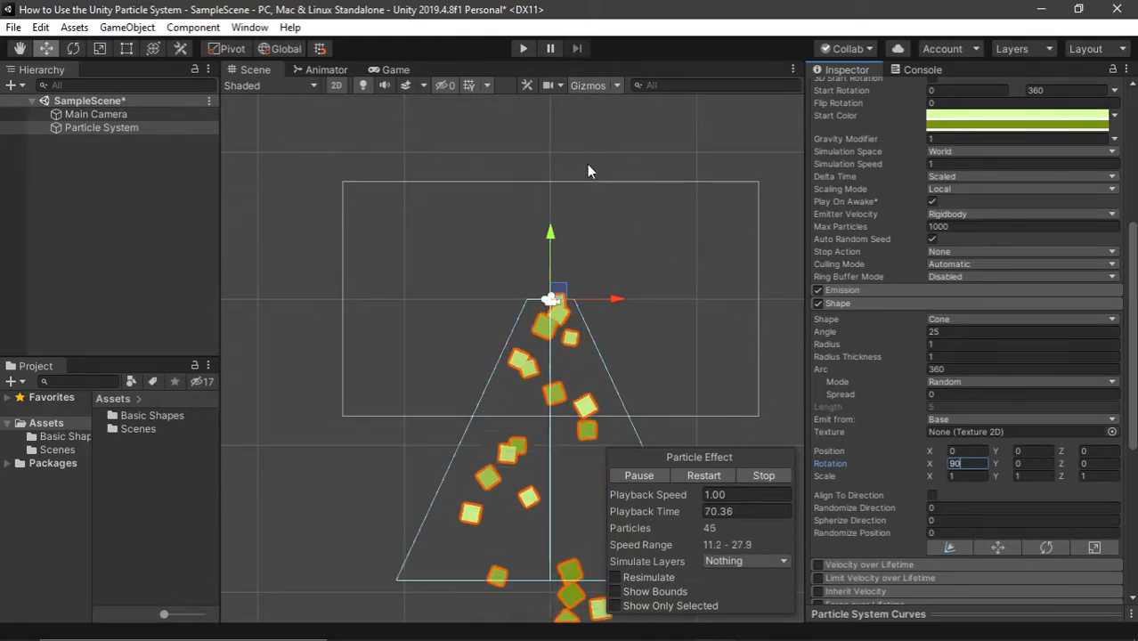
# View the cone emitter in 3D and try rotating the shape around Y and Z, undoing each change.
pyautogui.click(337, 86)
pyautogui.moveTo(544, 263); pyautogui.dragTo(460, 170, button='middle')
pyautogui.moveTo(514, 279); pyautogui.dragTo(605, 273, button='middle')
pyautogui.moveTo(626, 330); pyautogui.dragTo(656, 285, button='middle')
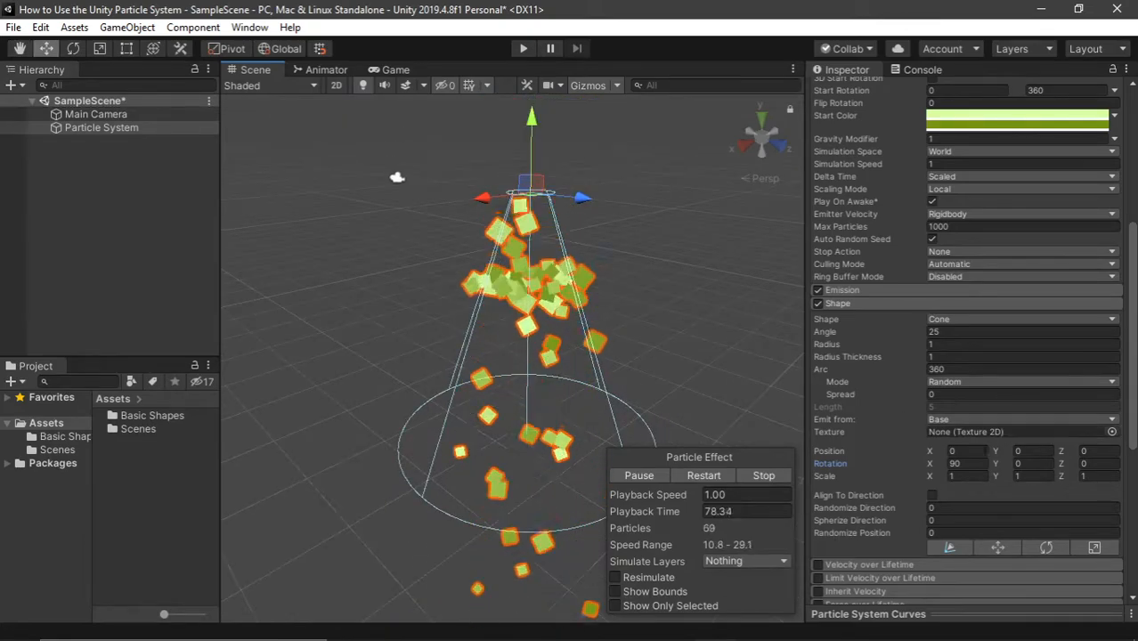
pyautogui.moveTo(996, 466); pyautogui.dragTo(973, 493)
pyautogui.hotkey('ctrl', 'z')
pyautogui.moveTo(1065, 463)
pyautogui.mouseDown()
pyautogui.moveTo(205, 471)
pyautogui.moveTo(467, 484)
pyautogui.moveTo(212, 386)
pyautogui.moveTo(1082, 476)
pyautogui.mouseUp()
pyautogui.hotkey('ctrl', 'z')
# Try tilting the cone emitter shape with an X rotation of 35.64 and a Z rotation of 212.9.
pyautogui.moveTo(937, 470); pyautogui.dragTo(621, 107)
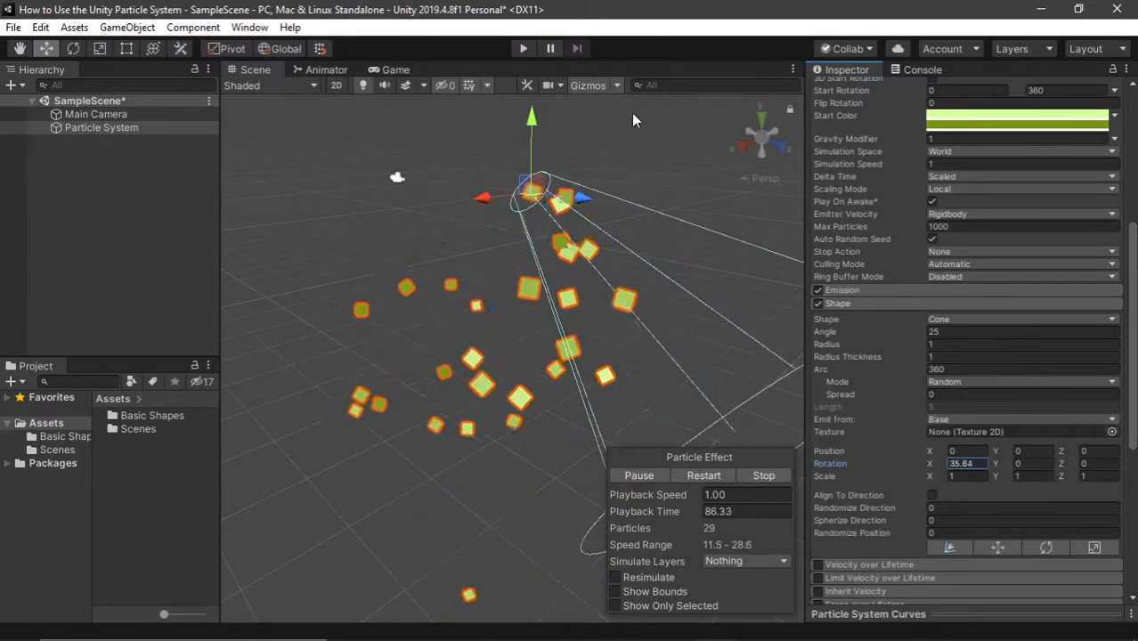
pyautogui.moveTo(1060, 463); pyautogui.dragTo(631, 479)
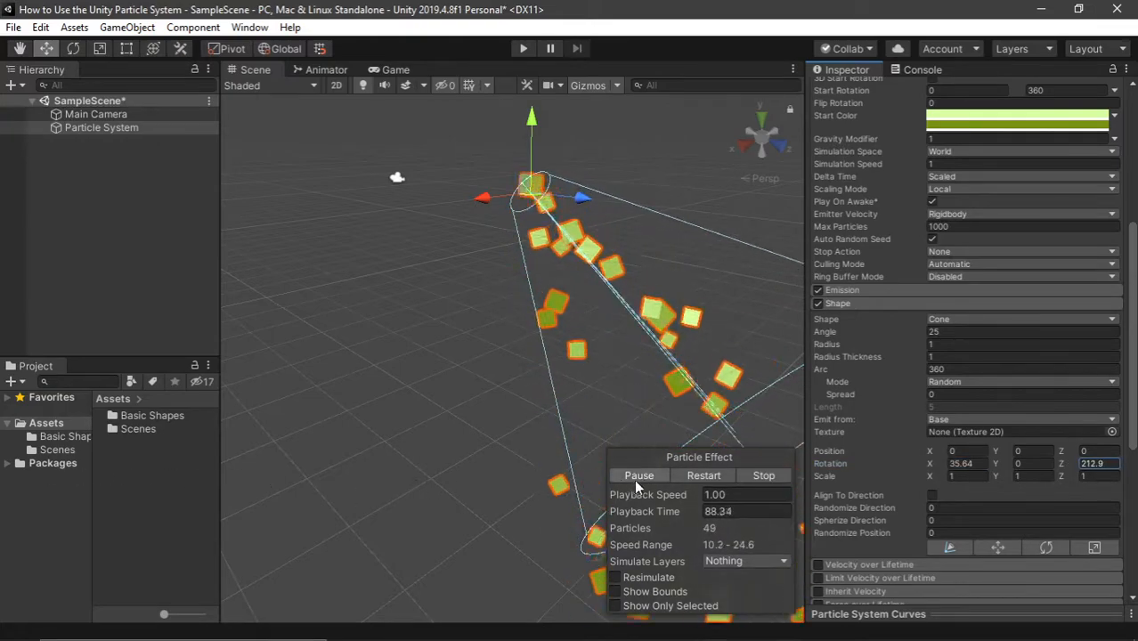
pyautogui.moveTo(997, 464)
pyautogui.mouseDown()
pyautogui.moveTo(1062, 465)
pyautogui.moveTo(214, 463)
pyautogui.moveTo(984, 475)
pyautogui.mouseUp()
# Reset the emitter shape's rotation to 0 on X, Y and Z.
pyautogui.click(972, 463)
pyautogui.write('0')
pyautogui.press('Tab')
pyautogui.write('0')
pyautogui.press('Tab')
pyautogui.write('0')
pyautogui.moveTo(570, 381); pyautogui.dragTo(439, 396, button='middle')
pyautogui.moveTo(493, 366); pyautogui.dragTo(512, 386, button='middle')
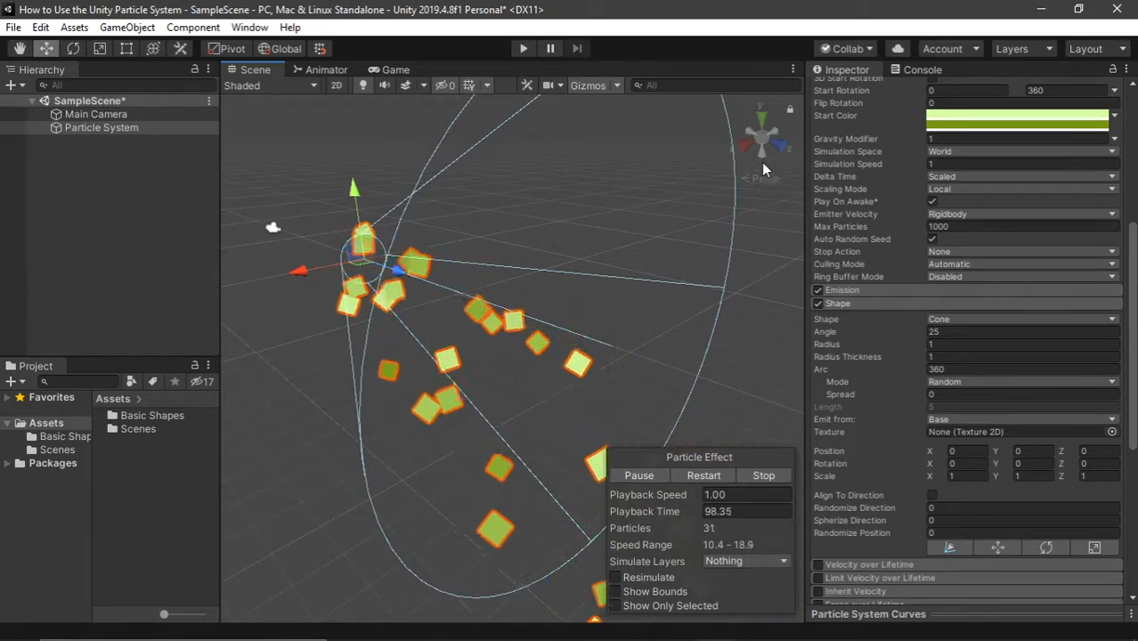
# Try the Sphere emitter shape, viewing the emission in both 2D and 3D.
pyautogui.click(336, 85)
pyautogui.moveTo(598, 272); pyautogui.dragTo(492, 303, button='middle')
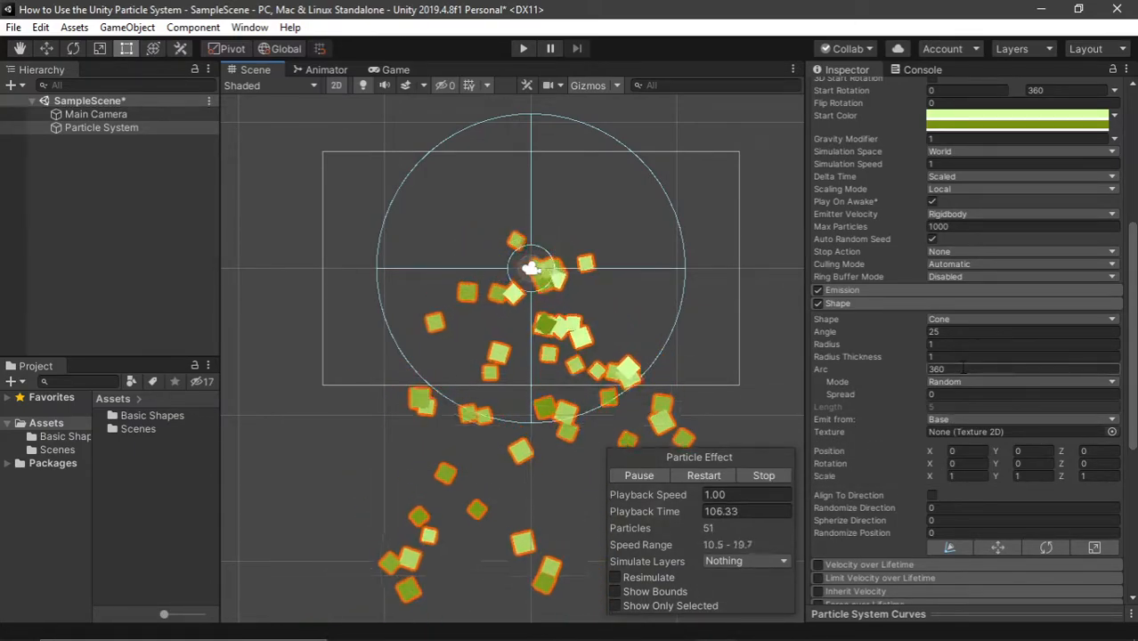
pyautogui.click(953, 319)
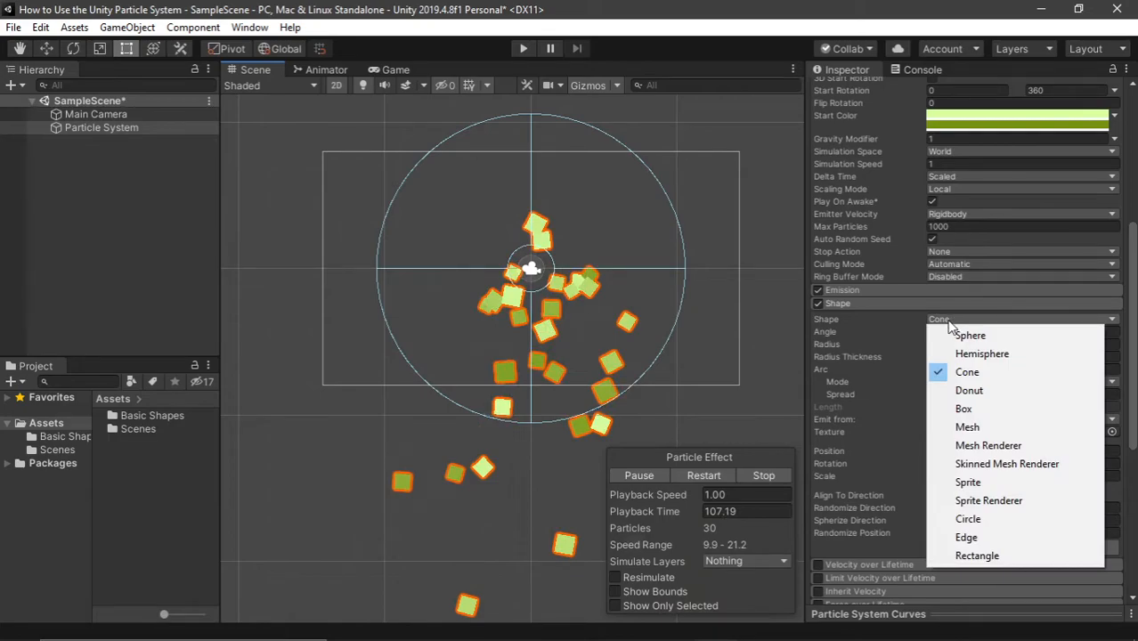
pyautogui.click(997, 337)
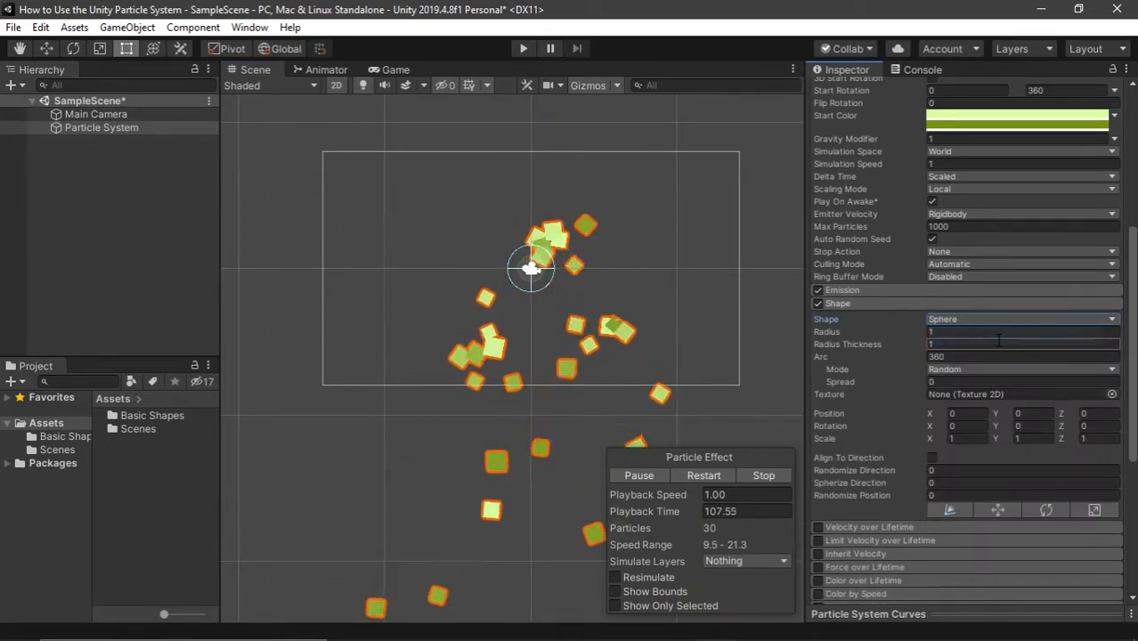
pyautogui.click(336, 85)
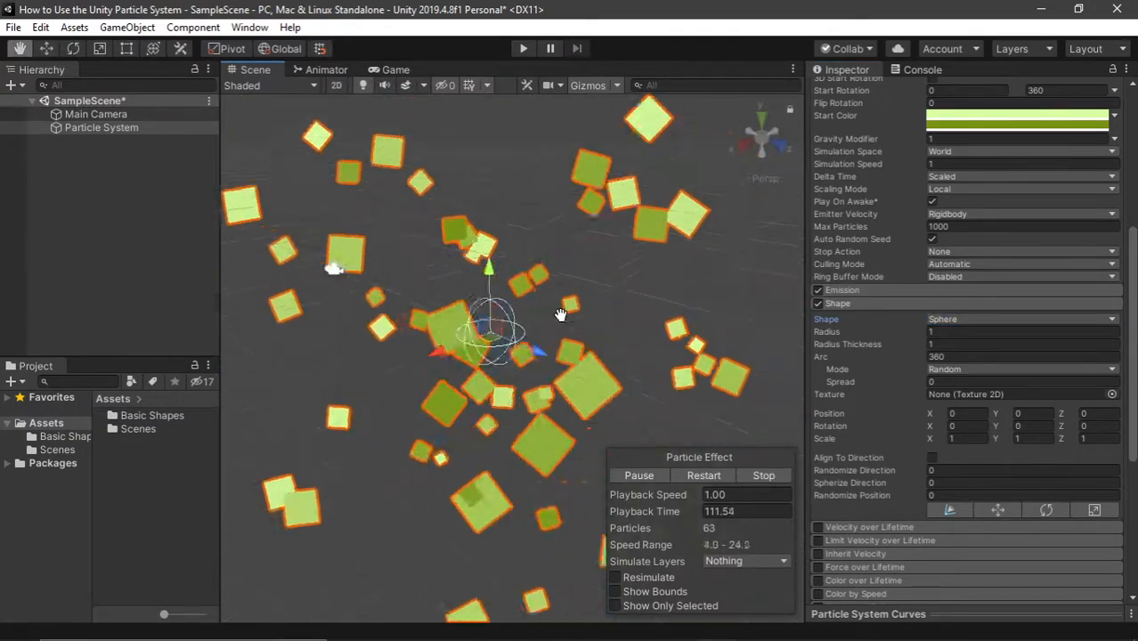
# Try the Hemisphere emitter shape, followed by Cone, and compare their emission in 3D.
pyautogui.click(943, 319)
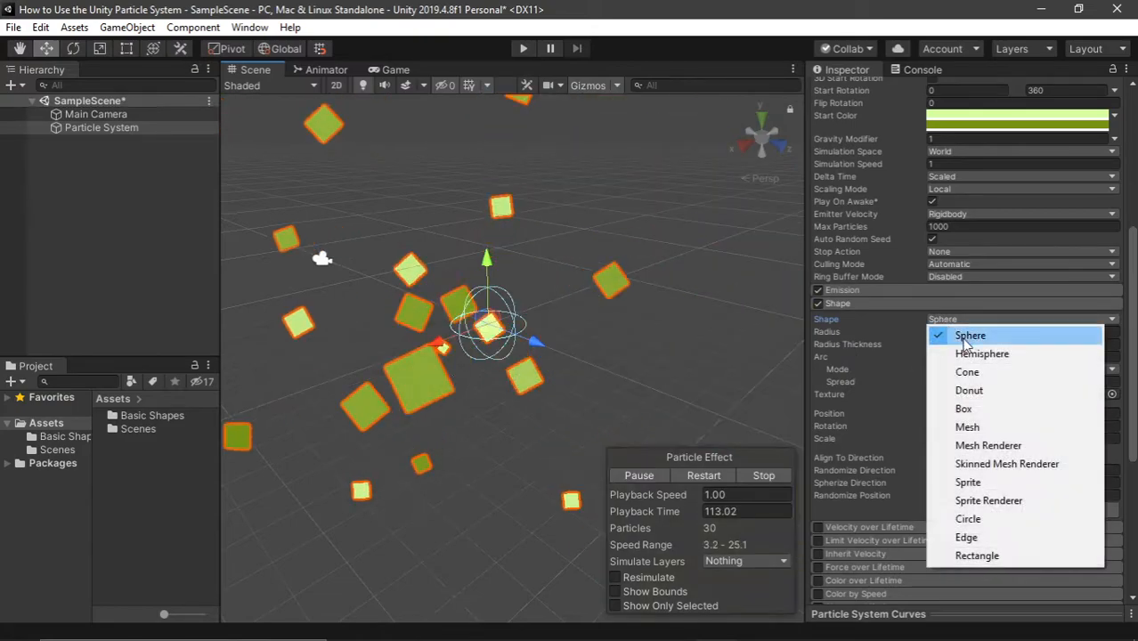
pyautogui.click(973, 355)
pyautogui.click(972, 322)
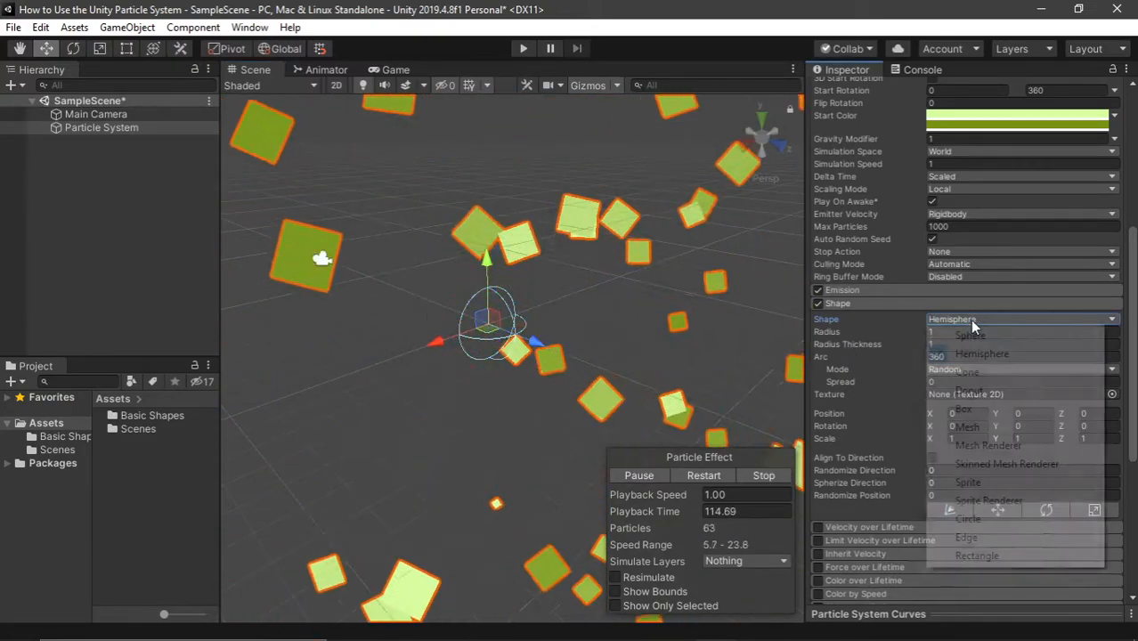
pyautogui.click(948, 371)
pyautogui.moveTo(615, 359); pyautogui.dragTo(438, 218, button='middle')
pyautogui.scroll(-5, 438, 218)
# Try the Donut and Box emitter shapes and inspect how each emits particles.
pyautogui.click(953, 318)
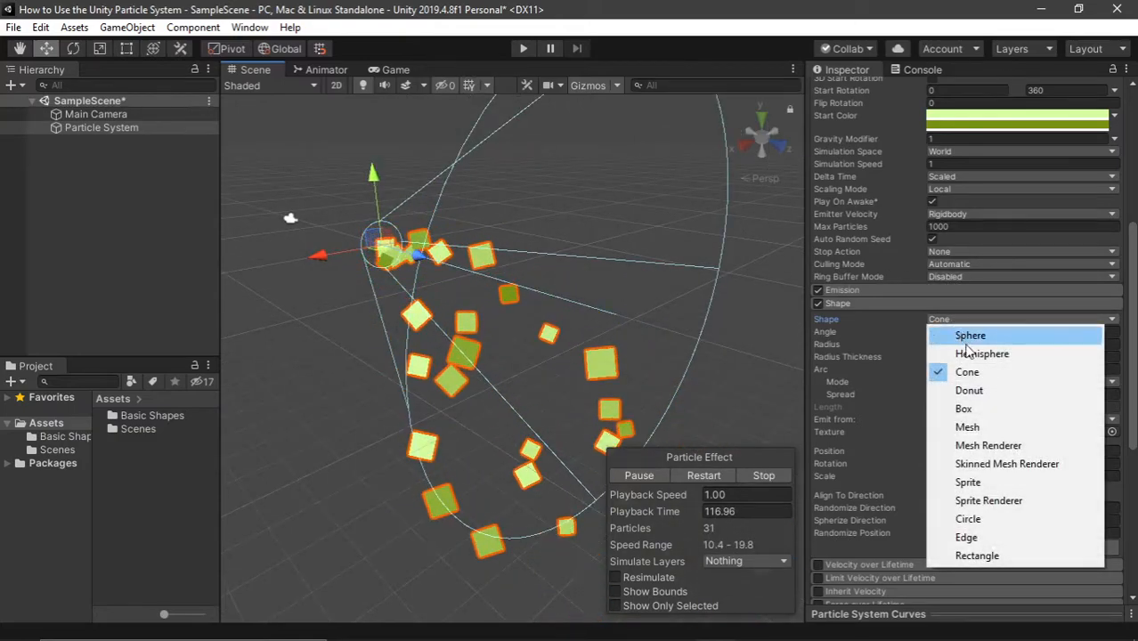
pyautogui.click(971, 390)
pyautogui.moveTo(350, 209); pyautogui.dragTo(540, 312, button='middle')
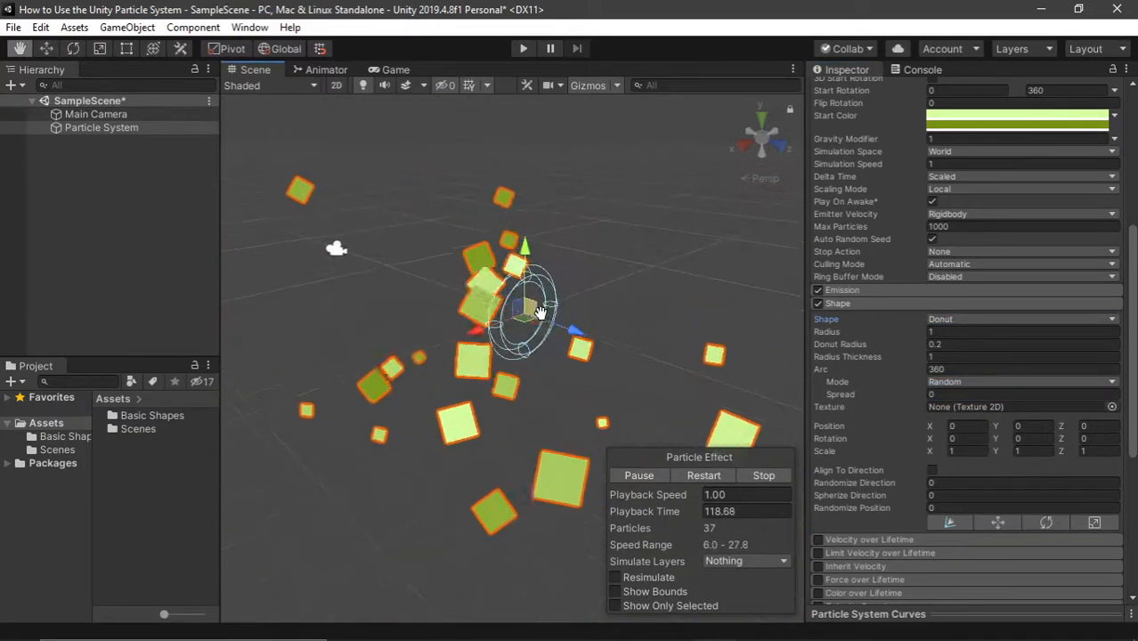
pyautogui.click(970, 320)
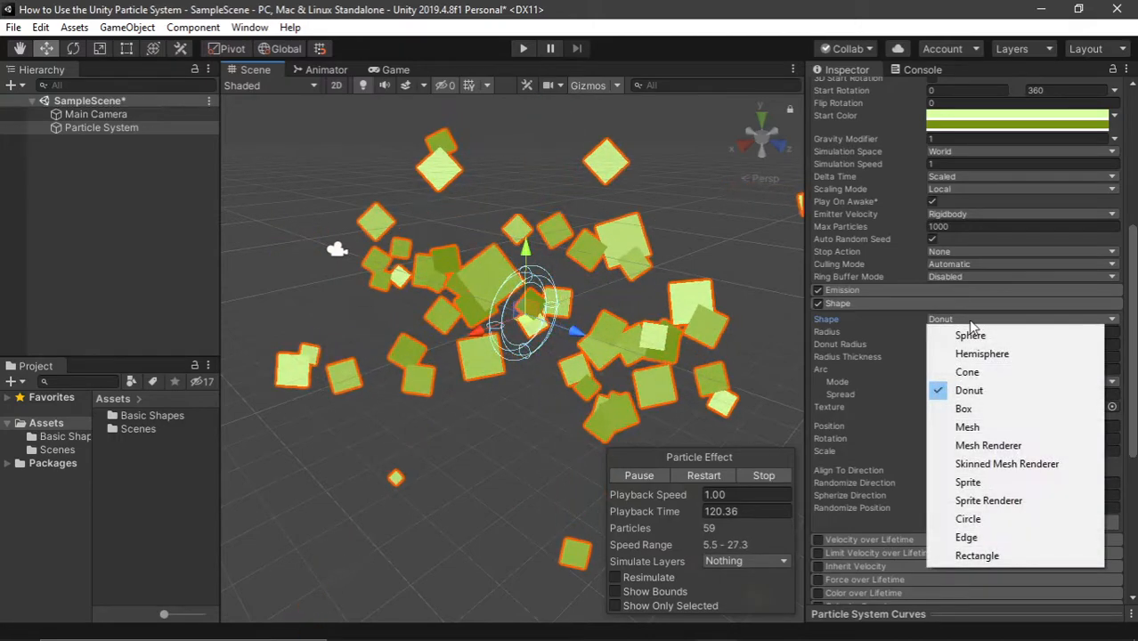
pyautogui.click(978, 406)
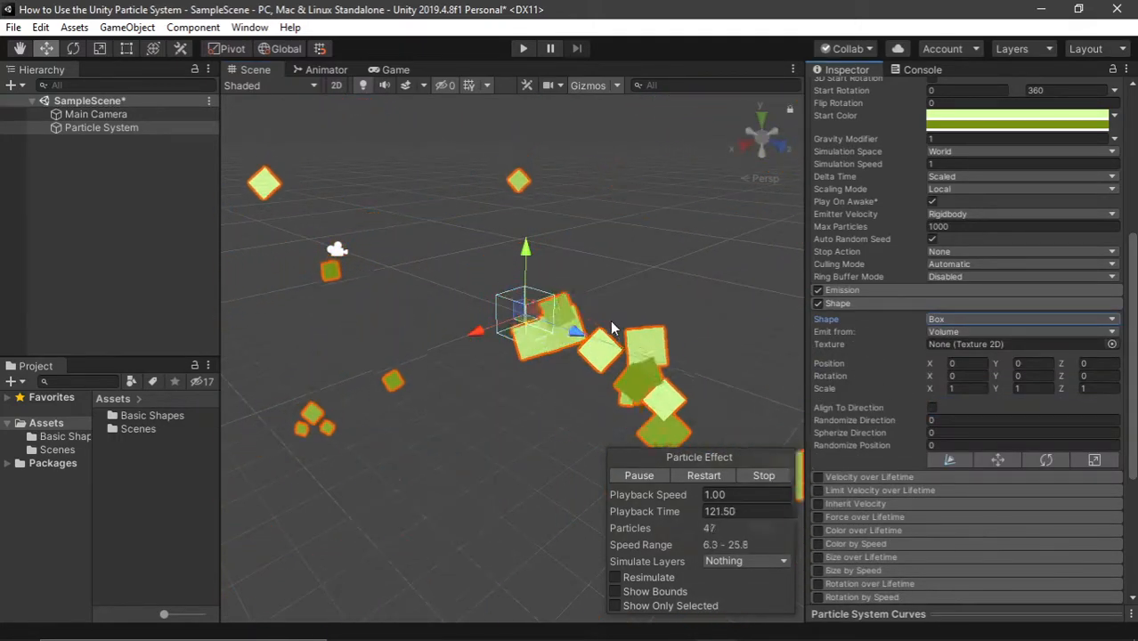
pyautogui.moveTo(611, 323); pyautogui.dragTo(554, 306, button='middle')
# Try the Mesh, Mesh Renderer and Skinned Mesh Renderer options as the emitter shape.
pyautogui.click(955, 317)
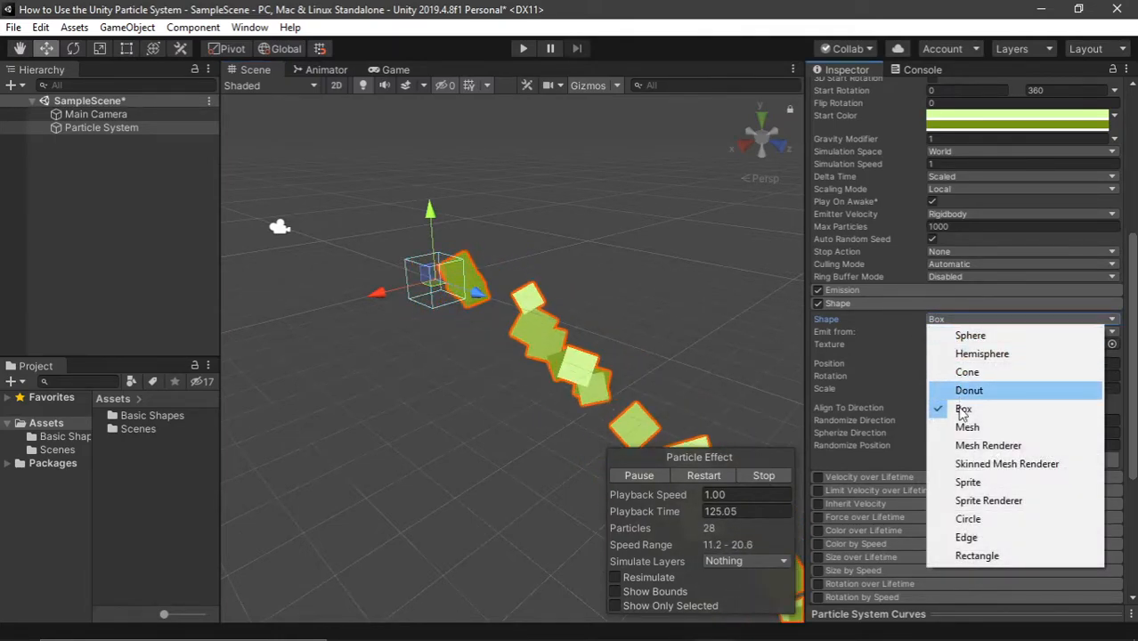
pyautogui.click(967, 427)
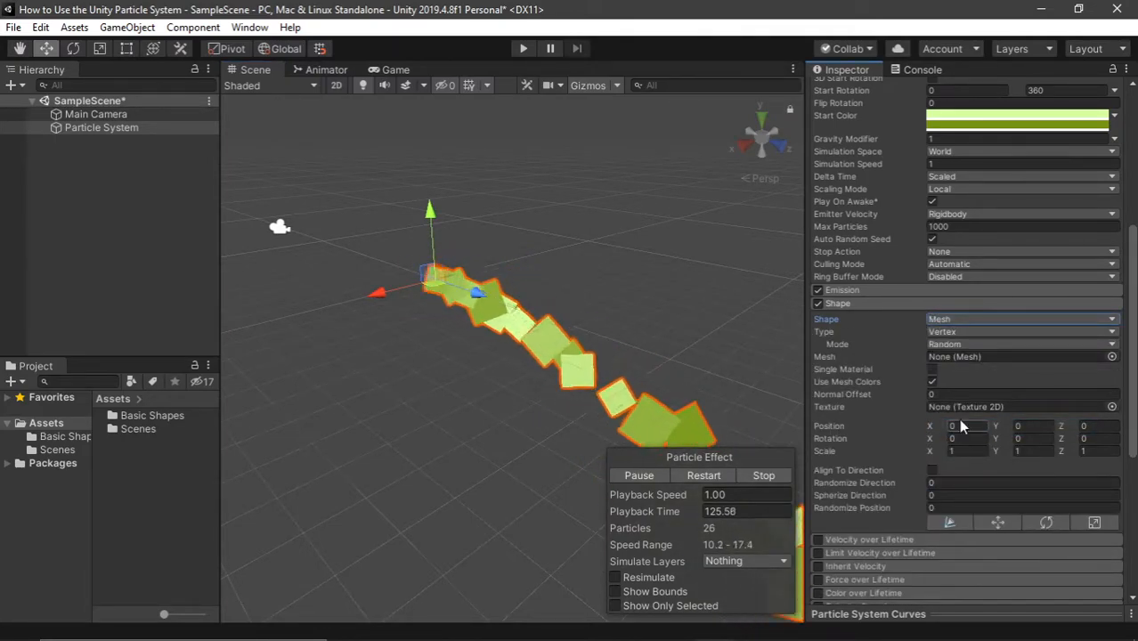
pyautogui.click(976, 317)
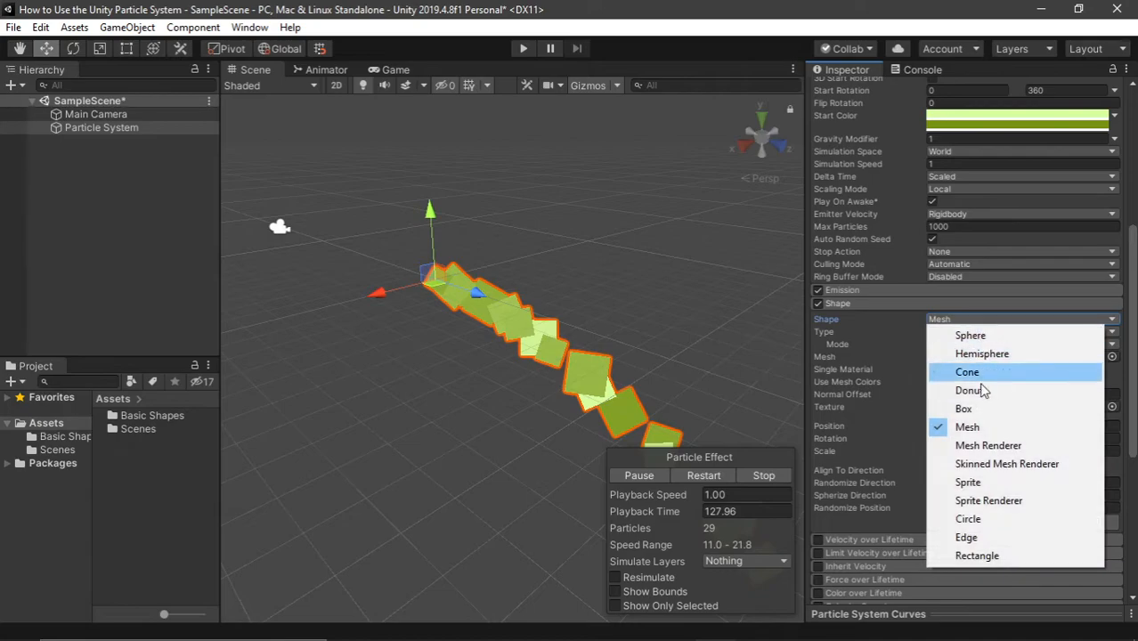
pyautogui.click(973, 448)
pyautogui.click(980, 306)
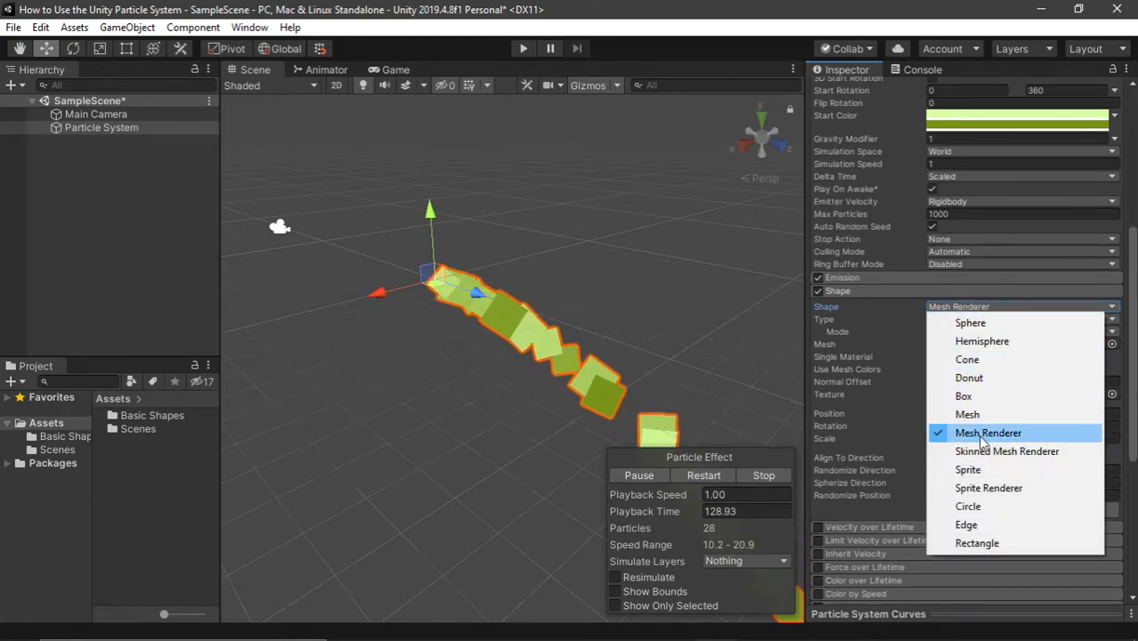
pyautogui.click(972, 453)
# Try the Sprite and Sprite Renderer options as the emitter shape.
pyautogui.click(984, 308)
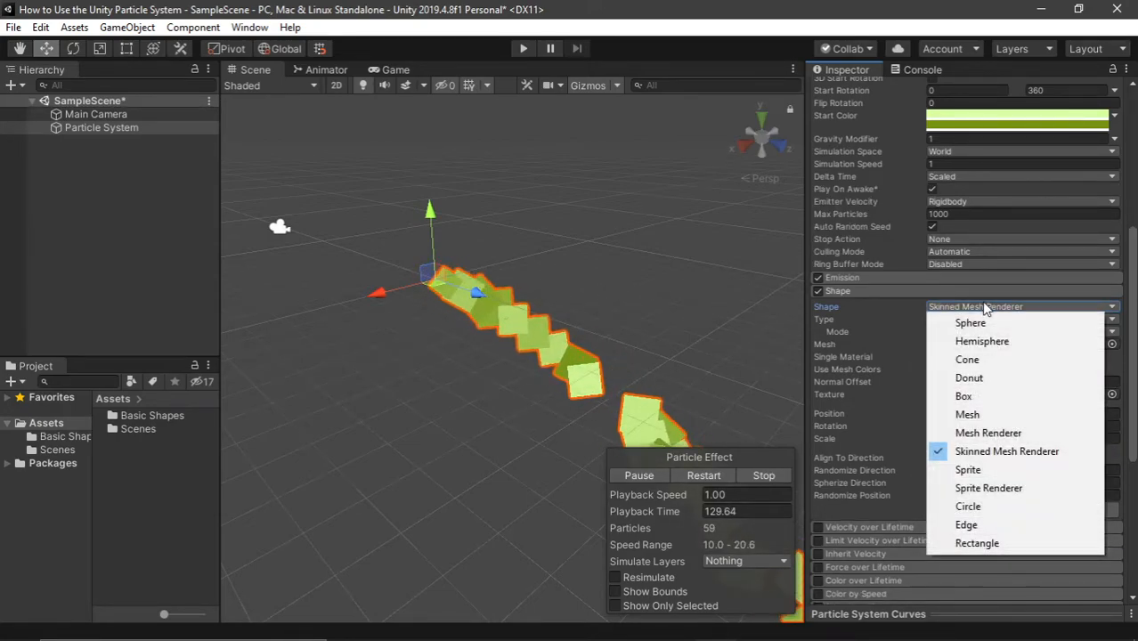
pyautogui.click(998, 472)
pyautogui.click(978, 323)
pyautogui.click(957, 498)
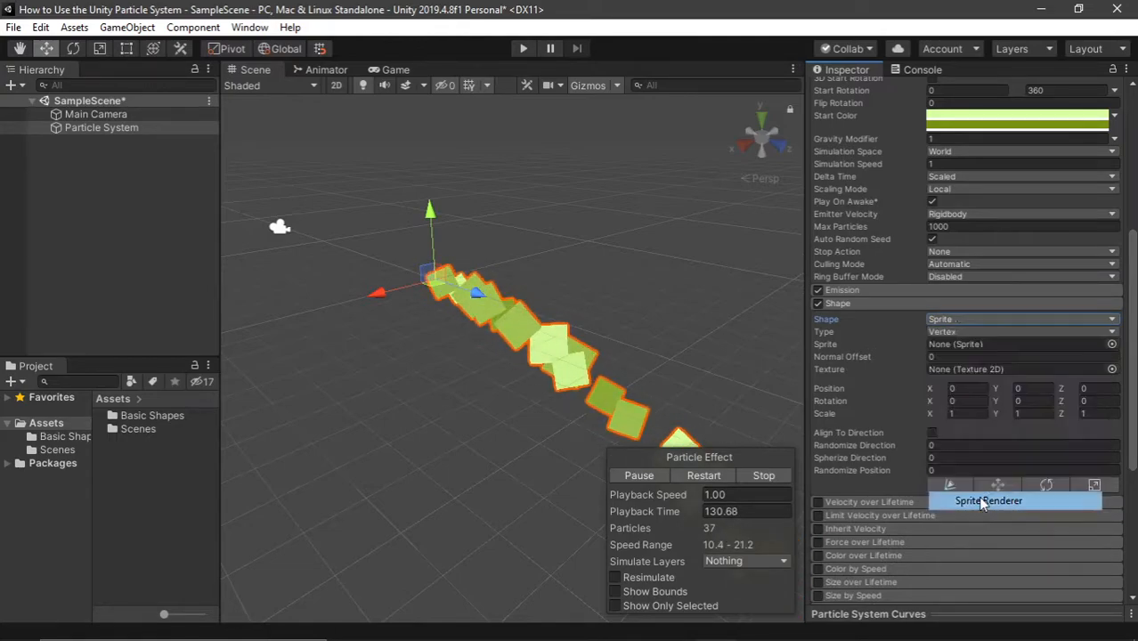
pyautogui.click(983, 318)
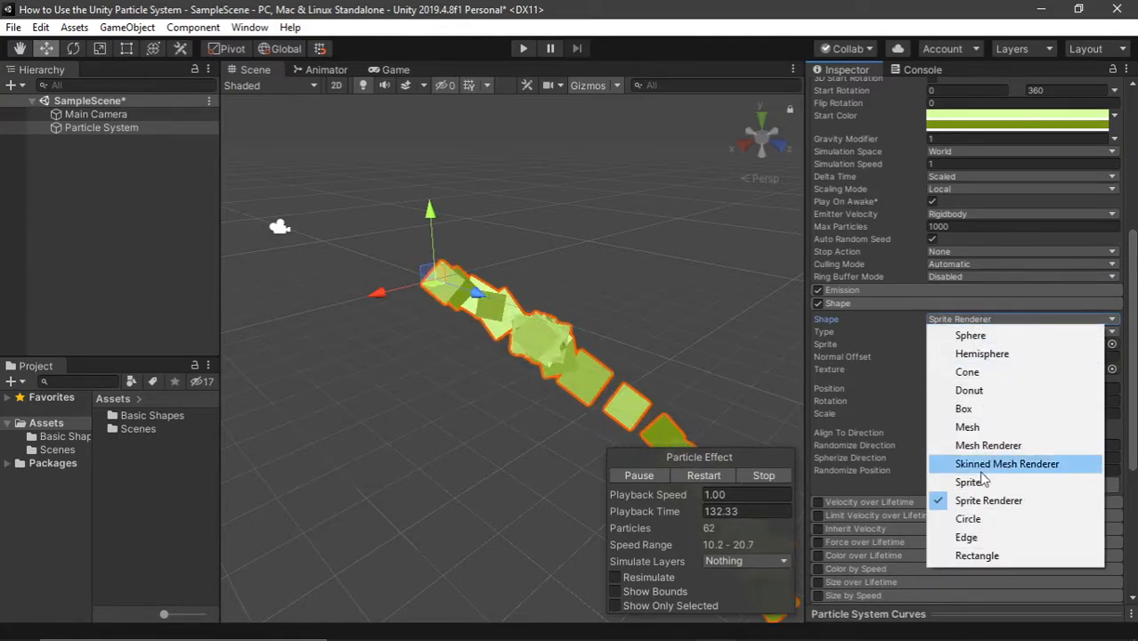
pyautogui.click(873, 340)
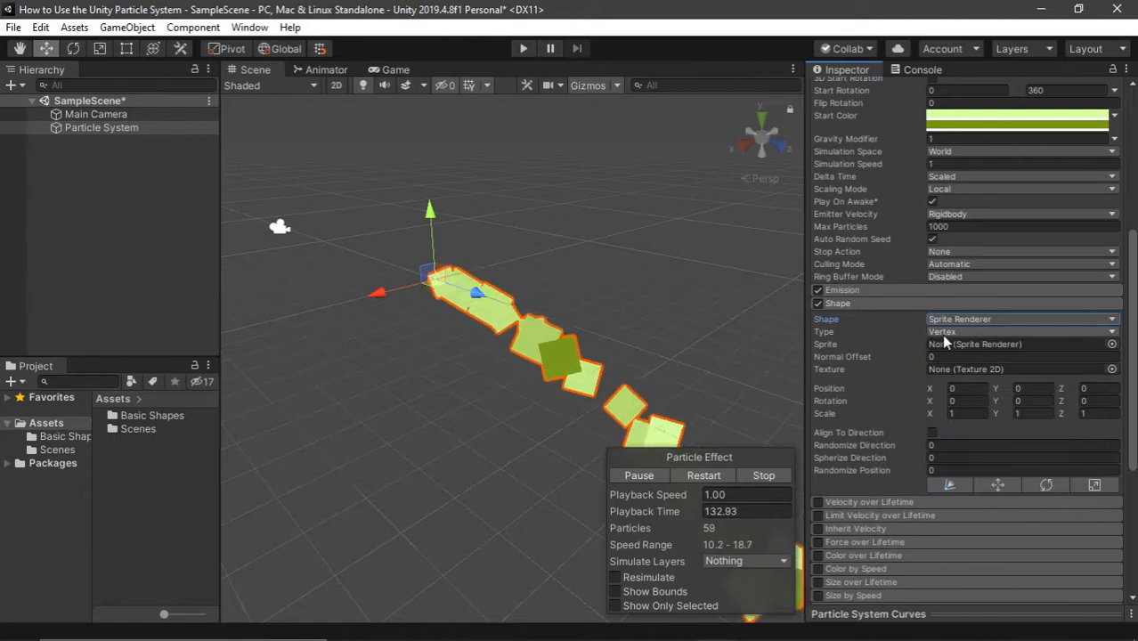
# Try the Circle, Edge and Rectangle emitter shapes in turn.
pyautogui.click(982, 323)
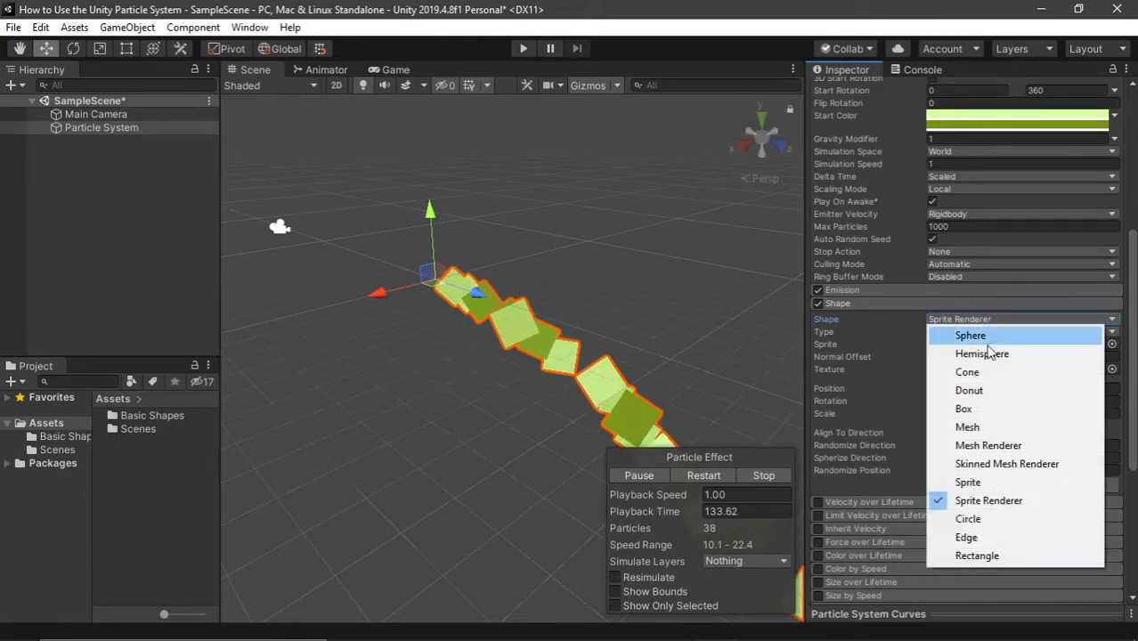
pyautogui.click(996, 522)
pyautogui.click(967, 320)
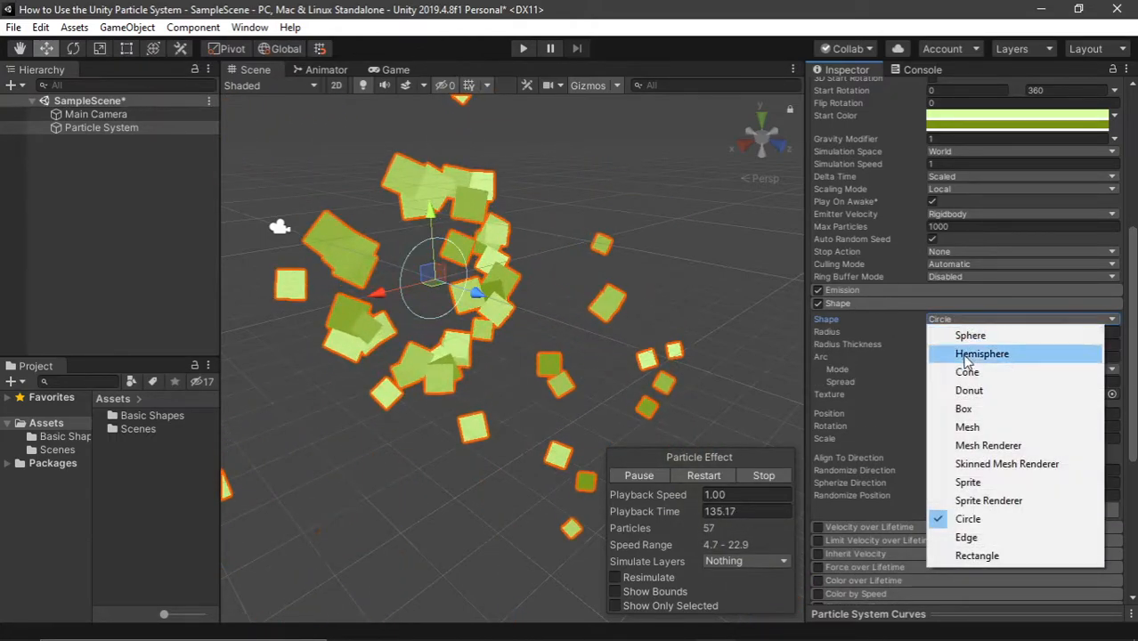
pyautogui.click(977, 539)
pyautogui.click(1010, 319)
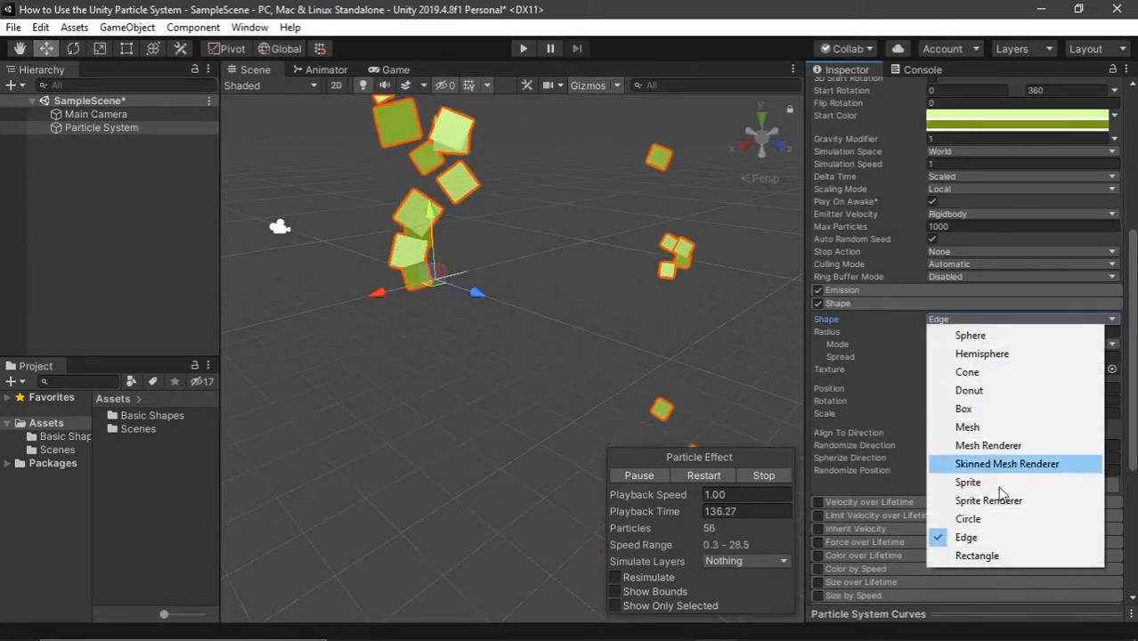
pyautogui.click(988, 558)
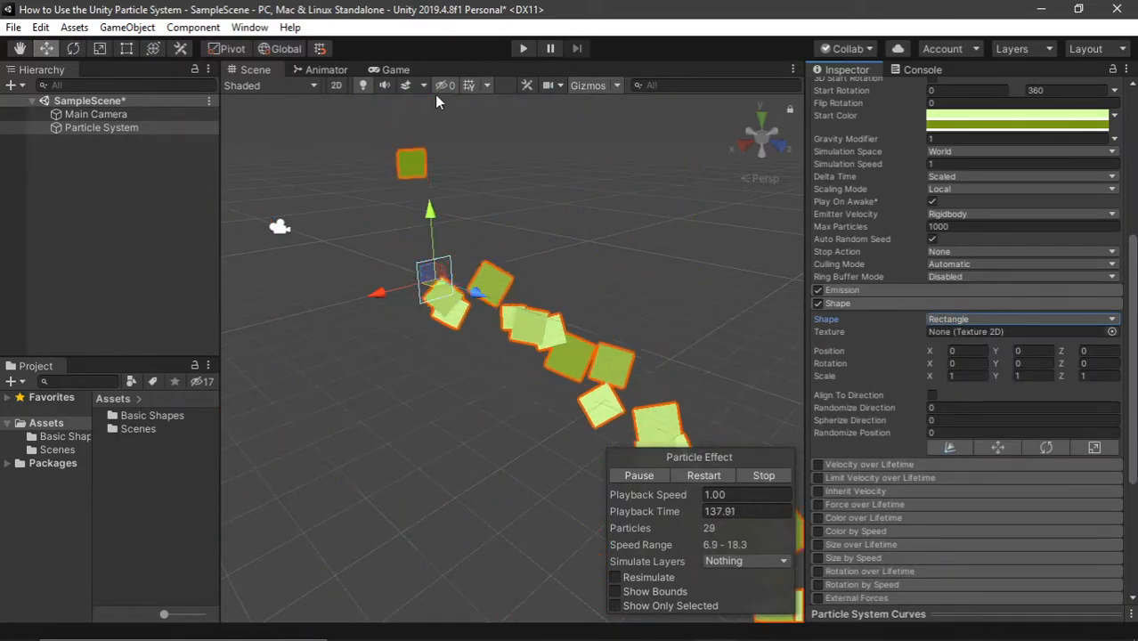
# Return the Scene view to 2D and set the emitter shape to Circle.
pyautogui.click(342, 85)
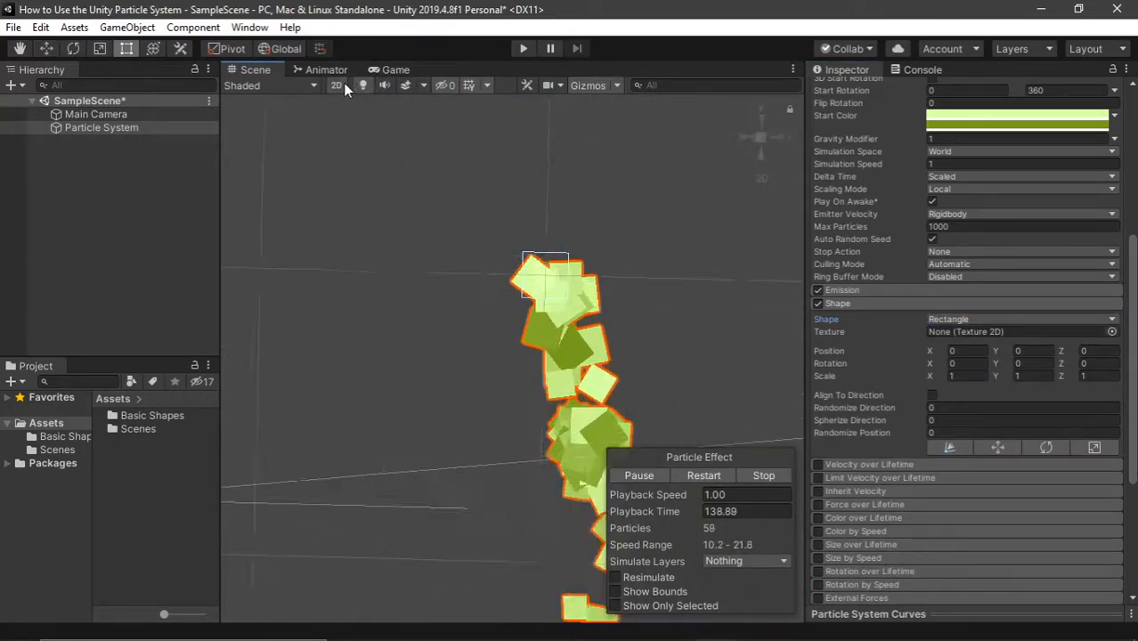
pyautogui.click(950, 318)
pyautogui.click(983, 520)
pyautogui.scroll(-10, 672, 361)
pyautogui.moveTo(645, 359); pyautogui.dragTo(576, 318, button='middle')
pyautogui.scroll(2, 570, 290)
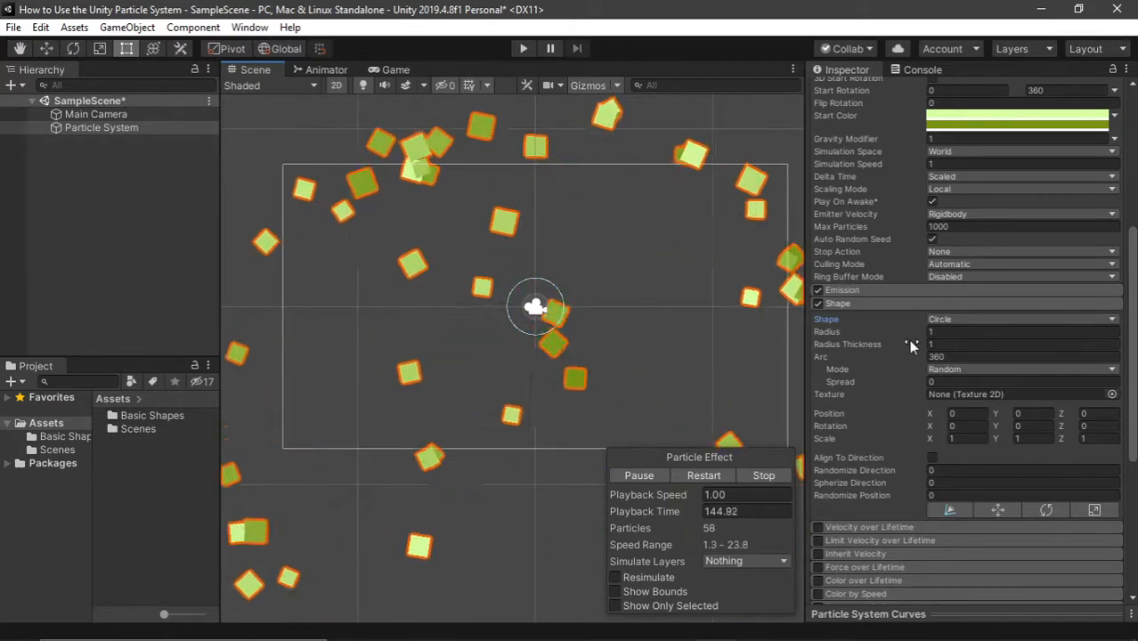
# Try a circle Radius of 4.63, a Radius Thickness of 0.49, and Arc values of 299.51 and about 179.
pyautogui.moveTo(890, 334); pyautogui.dragTo(994, 342)
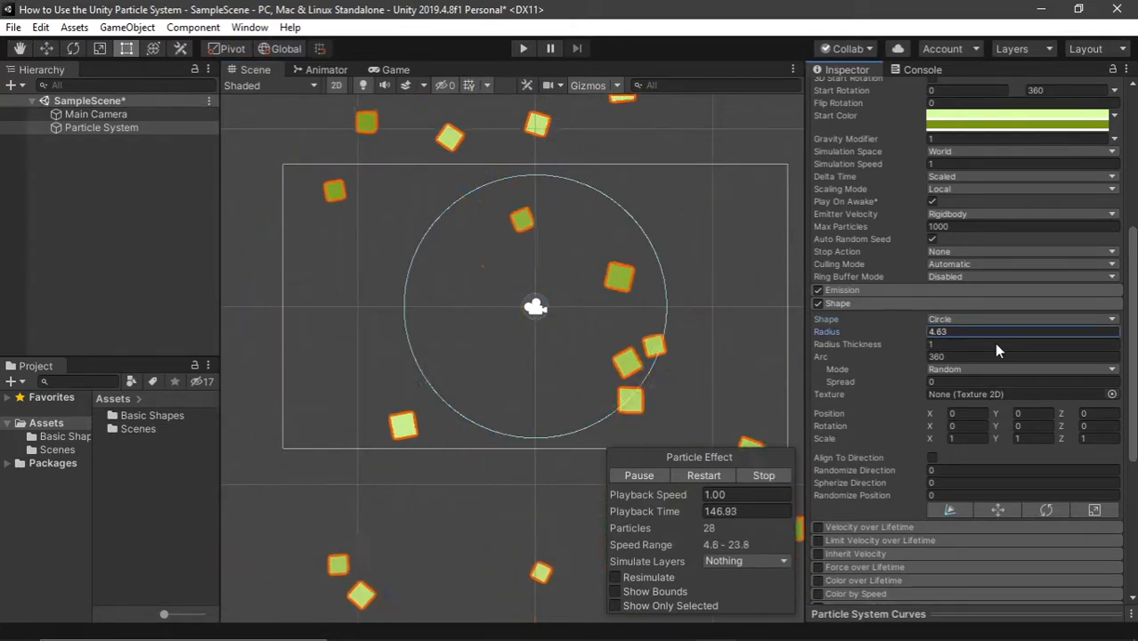
pyautogui.click(903, 342)
pyautogui.moveTo(905, 345); pyautogui.dragTo(438, 255)
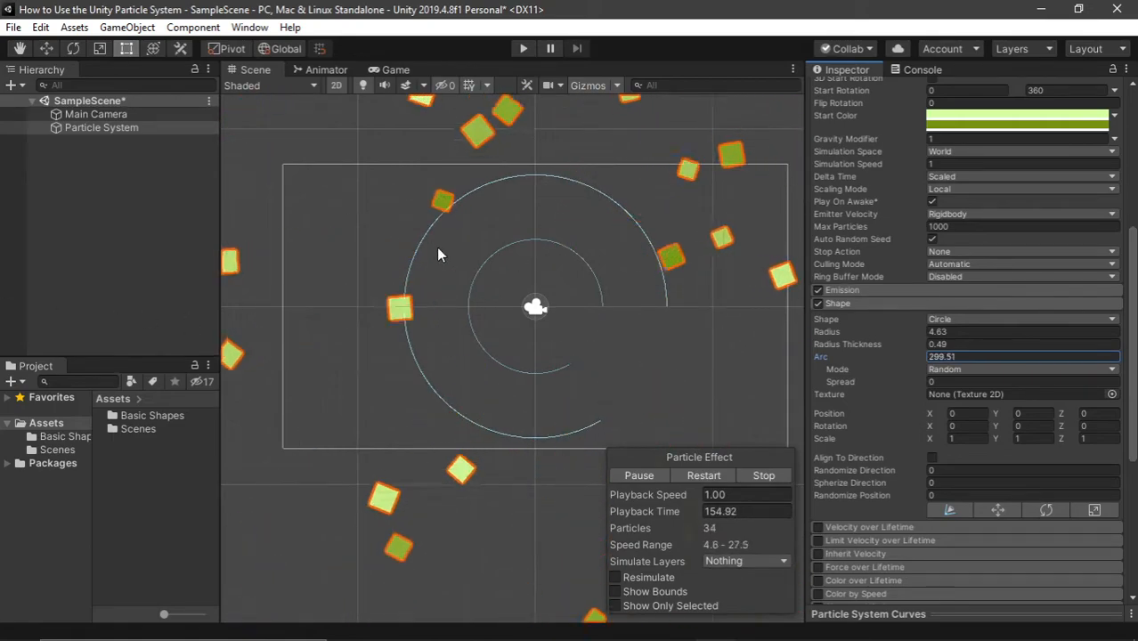
pyautogui.moveTo(833, 630); pyautogui.dragTo(481, 608)
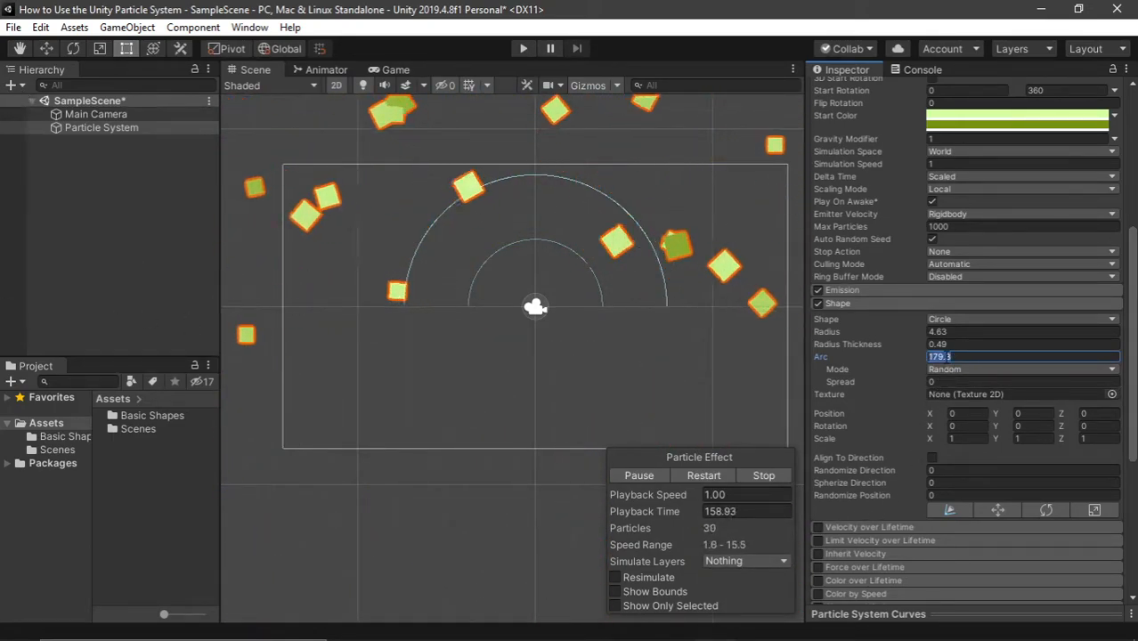
# Set the circle emitter's Arc to 180, Radius Thickness to 0.5 and Radius to 4.
pyautogui.write('360')
pyautogui.press('BackSpace')
pyautogui.press('BackSpace')
pyautogui.press('BackSpace')
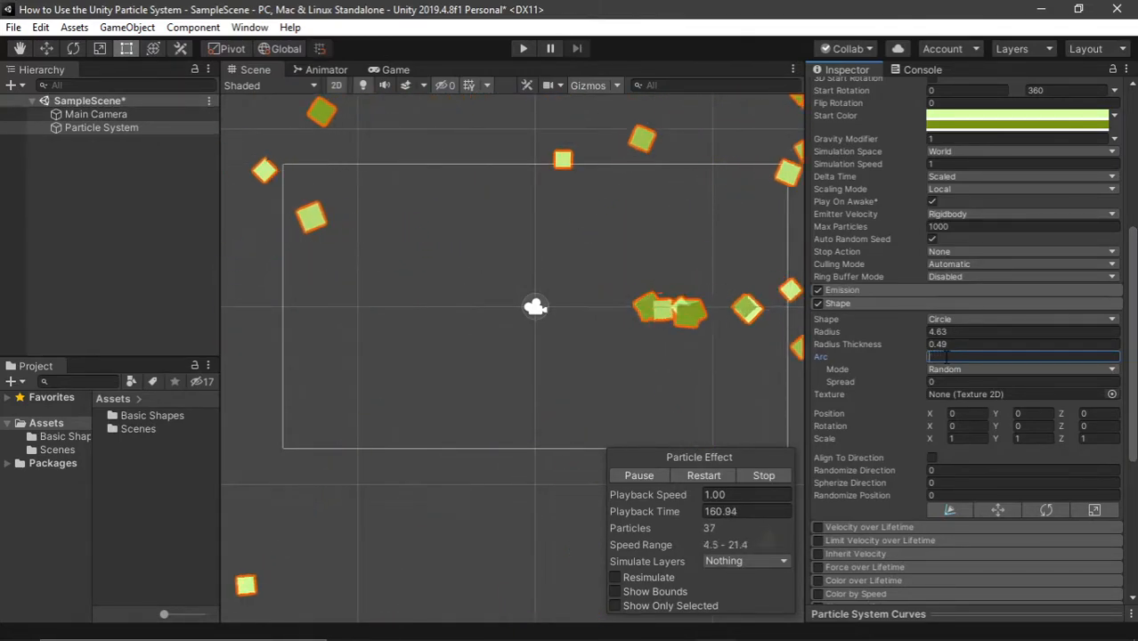
pyautogui.write('180')
pyautogui.click(944, 344)
pyautogui.write('0.5')
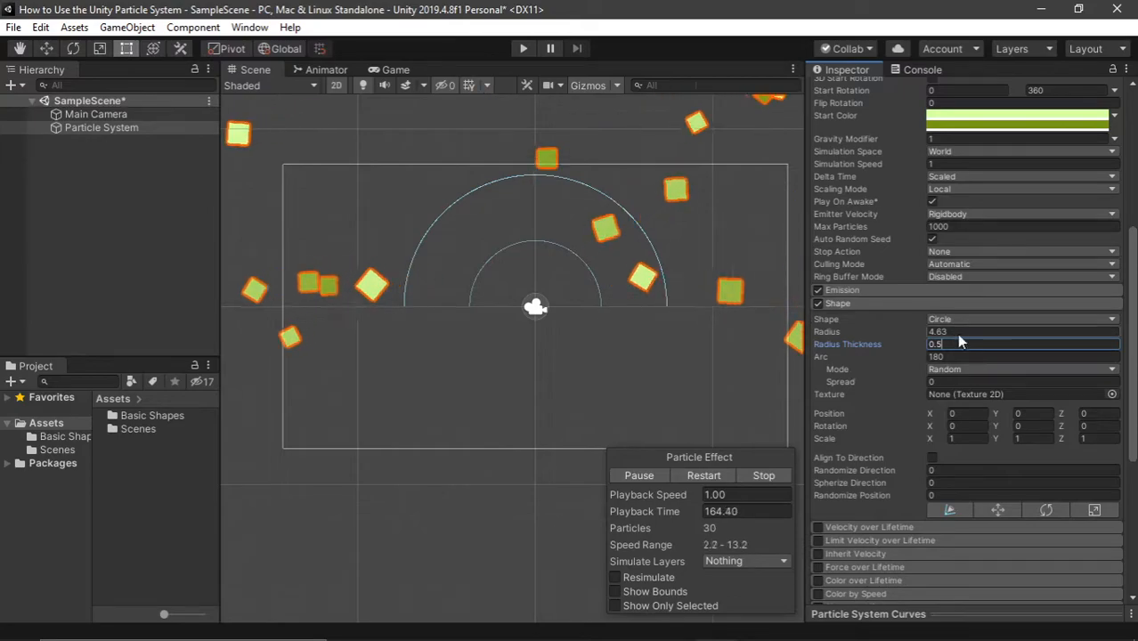
pyautogui.click(914, 332)
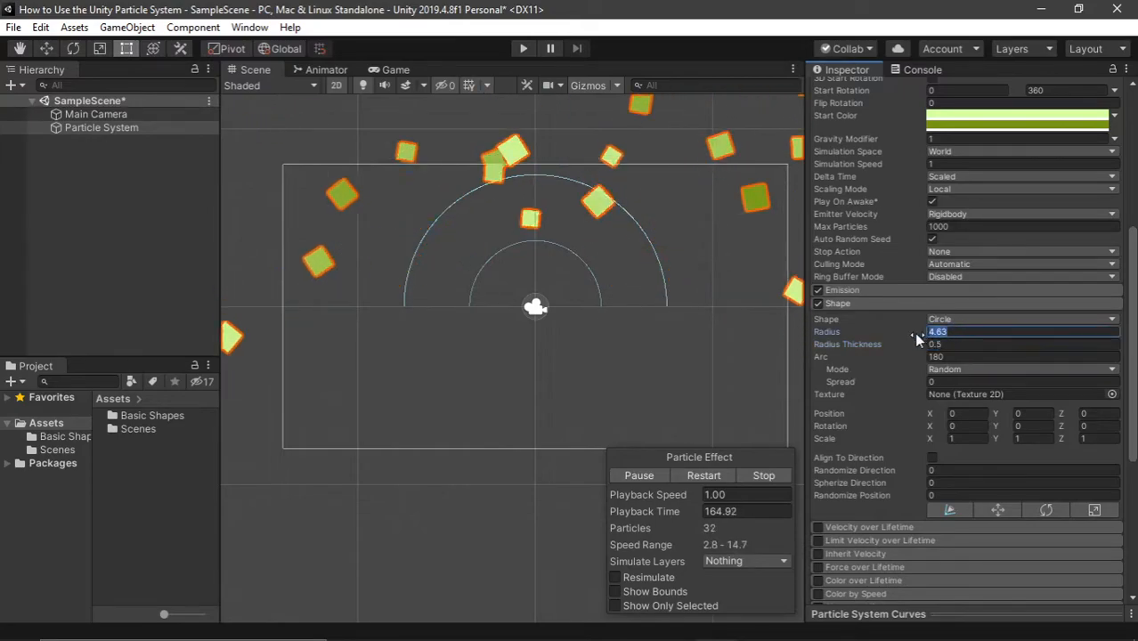
pyautogui.write('4')
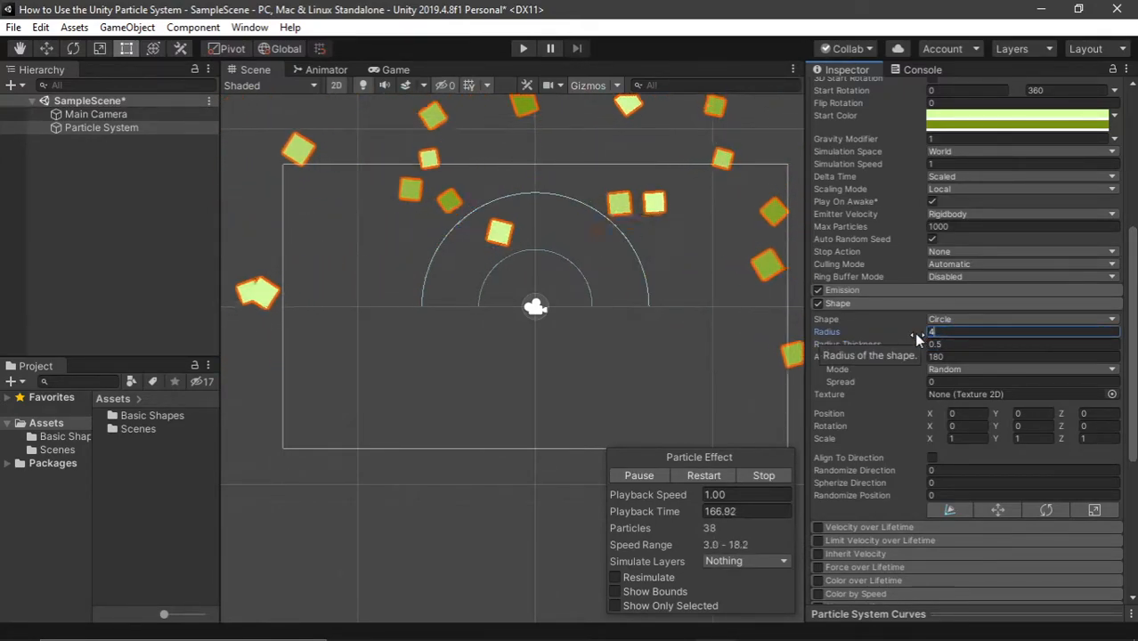
# Try the Loop, Ping-Pong and Burst Spread arc modes on the circle emitter in turn.
pyautogui.scroll(-8, 620, 360)
pyautogui.moveTo(637, 274); pyautogui.dragTo(602, 265, button='middle')
pyautogui.scroll(6, 599, 310)
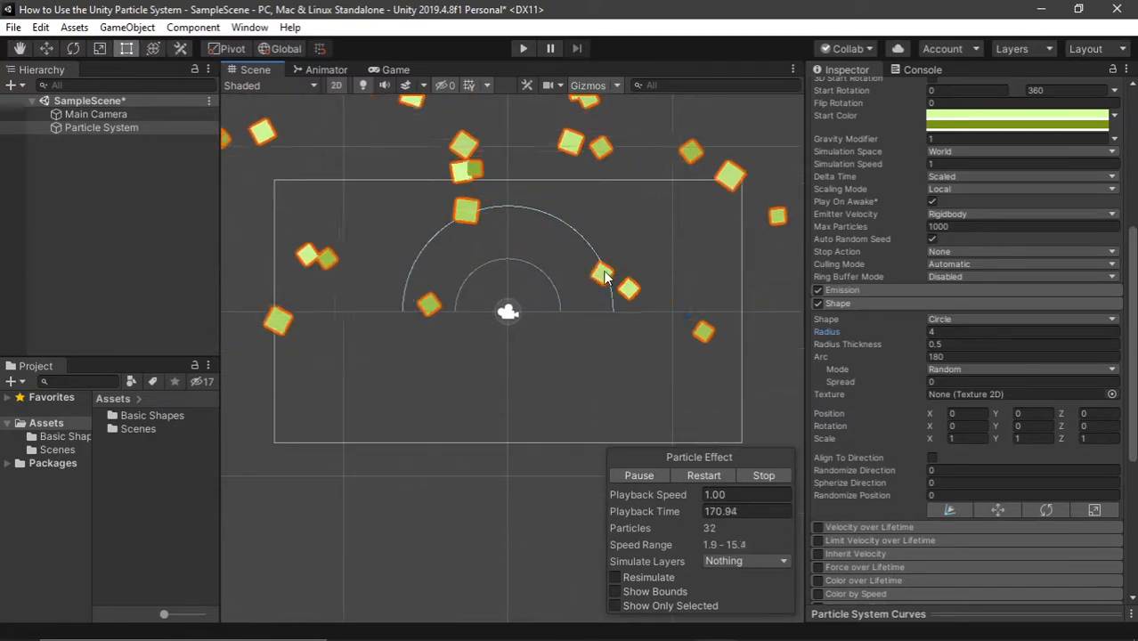
pyautogui.click(942, 369)
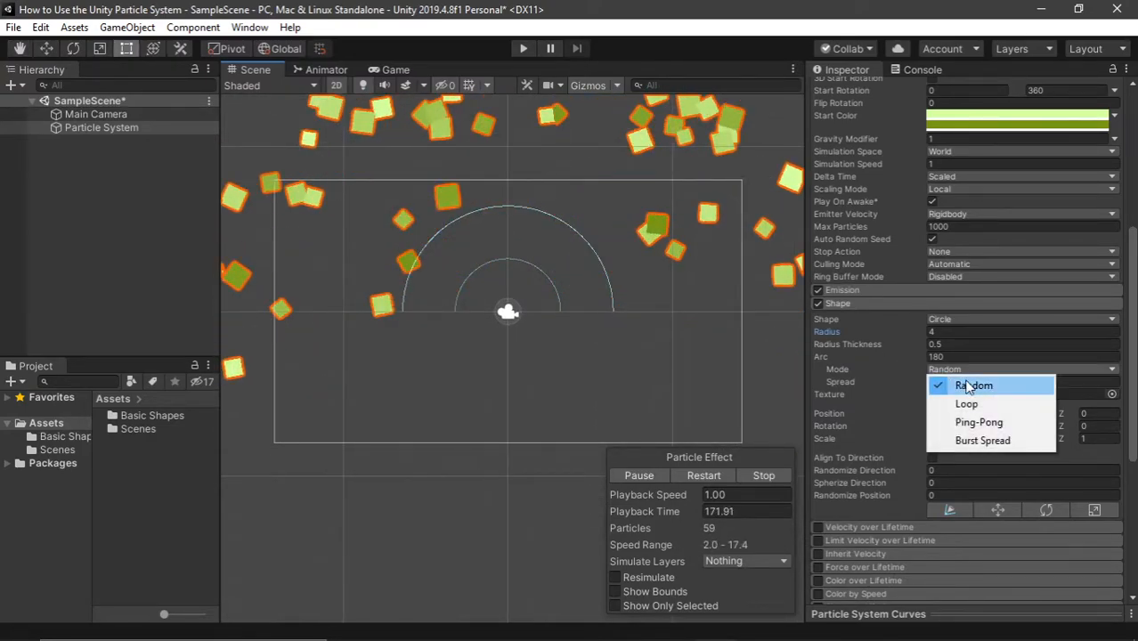
pyautogui.click(866, 382)
pyautogui.click(948, 371)
pyautogui.click(964, 404)
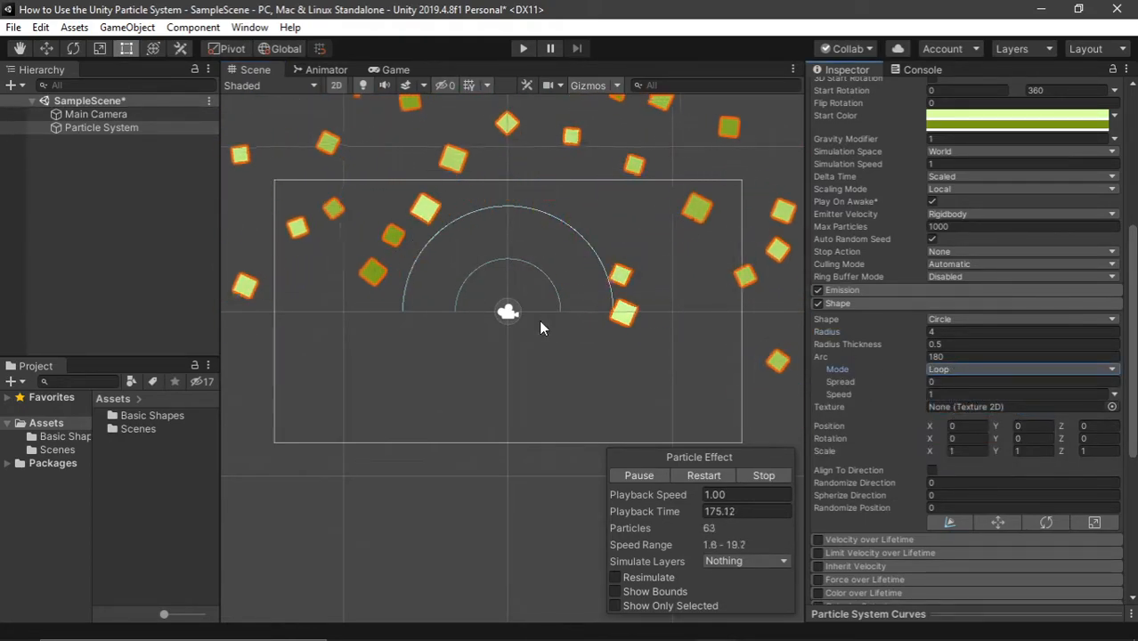
pyautogui.click(939, 370)
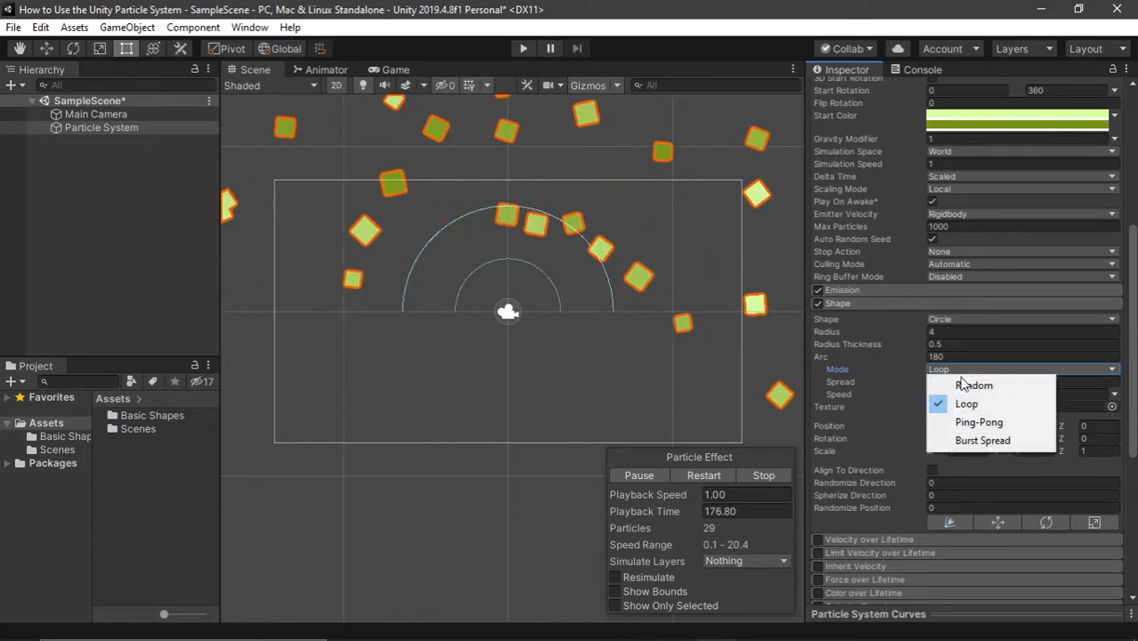
pyautogui.click(976, 423)
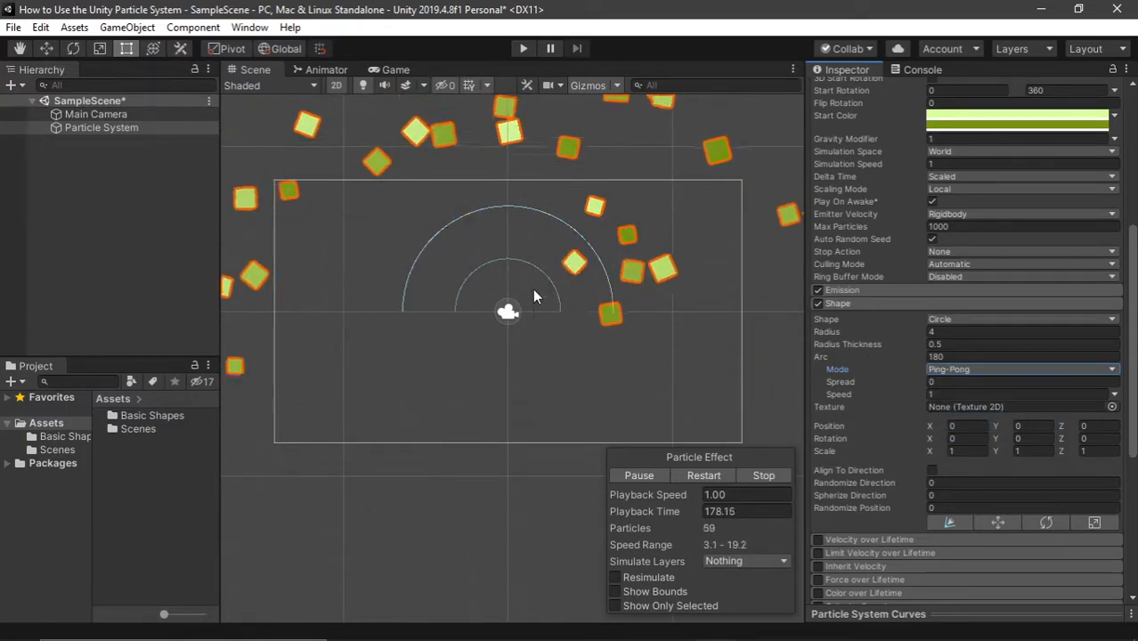
pyautogui.click(971, 369)
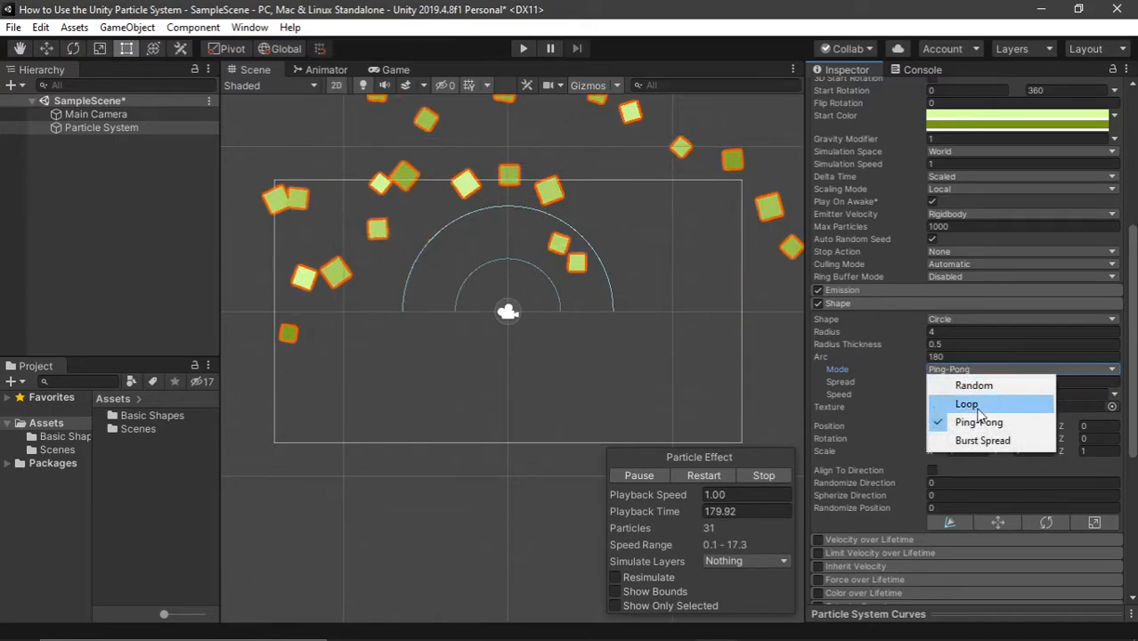
pyautogui.click(977, 438)
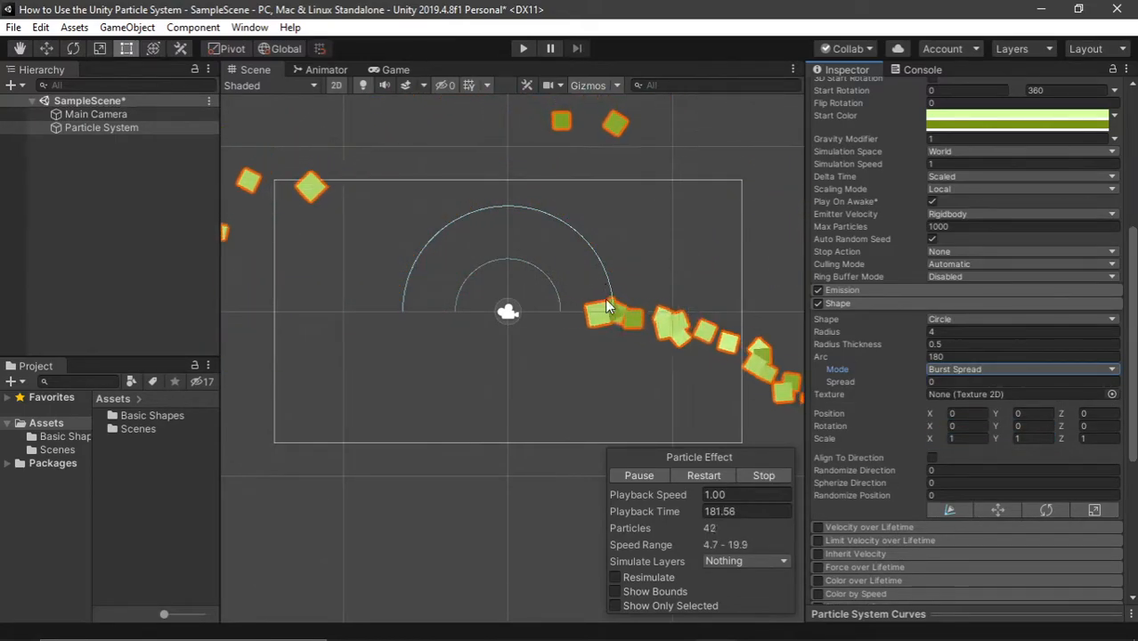
# Examine how the particles leave the half-circle emitter in Burst Spread mode, both far along their path and near the arc.
pyautogui.moveTo(656, 308); pyautogui.dragTo(423, 86, button='middle')
pyautogui.scroll(-5, 538, 201)
pyautogui.moveTo(542, 201); pyautogui.dragTo(547, 233, button='middle')
pyautogui.scroll(-5, 696, 359)
pyautogui.scroll(-2, 548, 232)
pyautogui.moveTo(600, 259); pyautogui.dragTo(711, 373, button='middle')
pyautogui.scroll(5, 561, 294)
pyautogui.moveTo(558, 292); pyautogui.dragTo(609, 341, button='middle')
pyautogui.scroll(4, 609, 341)
pyautogui.moveTo(565, 312); pyautogui.dragTo(623, 356, button='middle')
pyautogui.scroll(1, 623, 356)
# Set the circle emitter's arc Mode back to Random.
pyautogui.click(955, 370)
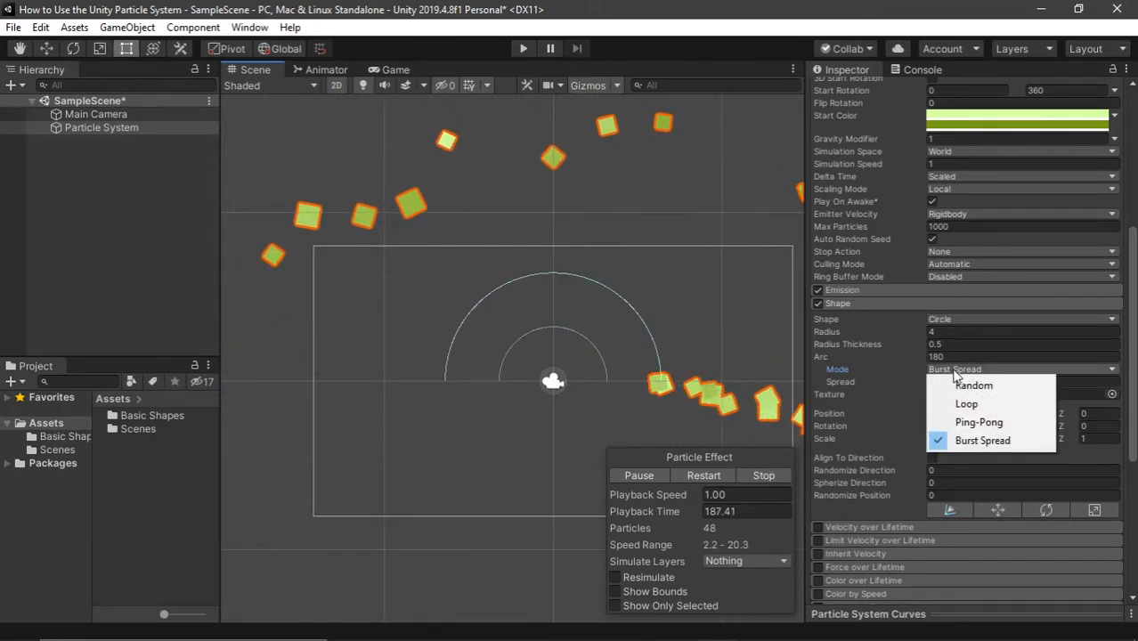
pyautogui.click(973, 386)
pyautogui.click(994, 370)
pyautogui.click(973, 386)
pyautogui.click(962, 369)
pyautogui.click(959, 383)
# Try arc Spread values of 10 and 1 on the circle emitter, and reset the Spread to 0.
pyautogui.click(935, 381)
pyautogui.write('10')
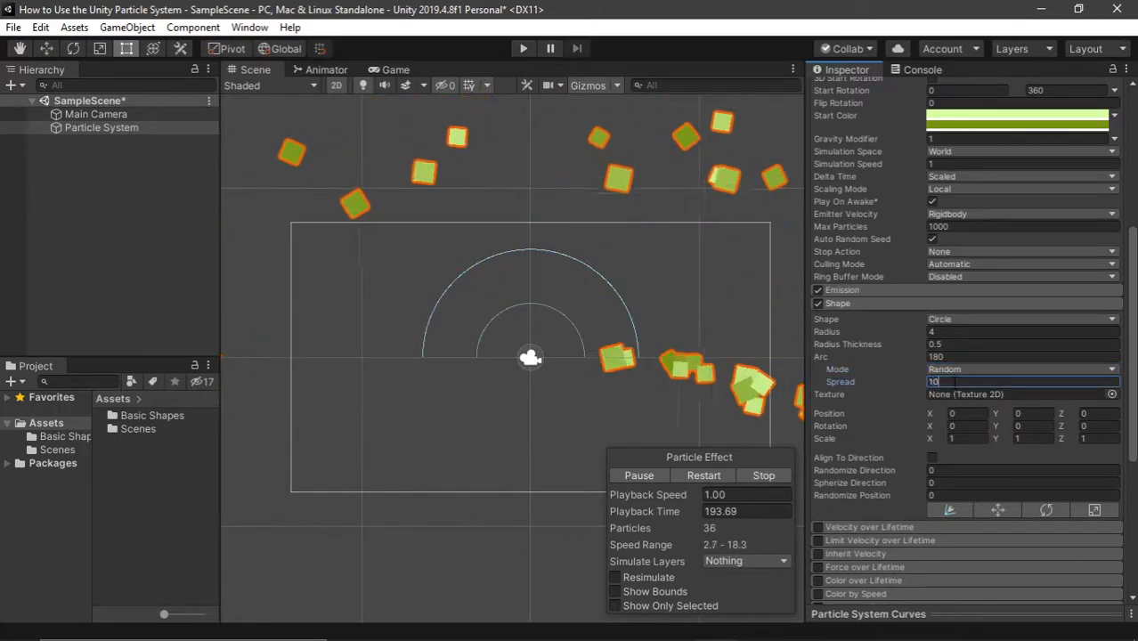
pyautogui.moveTo(654, 342); pyautogui.dragTo(482, 204, button='middle')
pyautogui.scroll(-6, 648, 267)
pyautogui.scroll(-4, 752, 321)
pyautogui.moveTo(692, 309); pyautogui.dragTo(618, 297, button='middle')
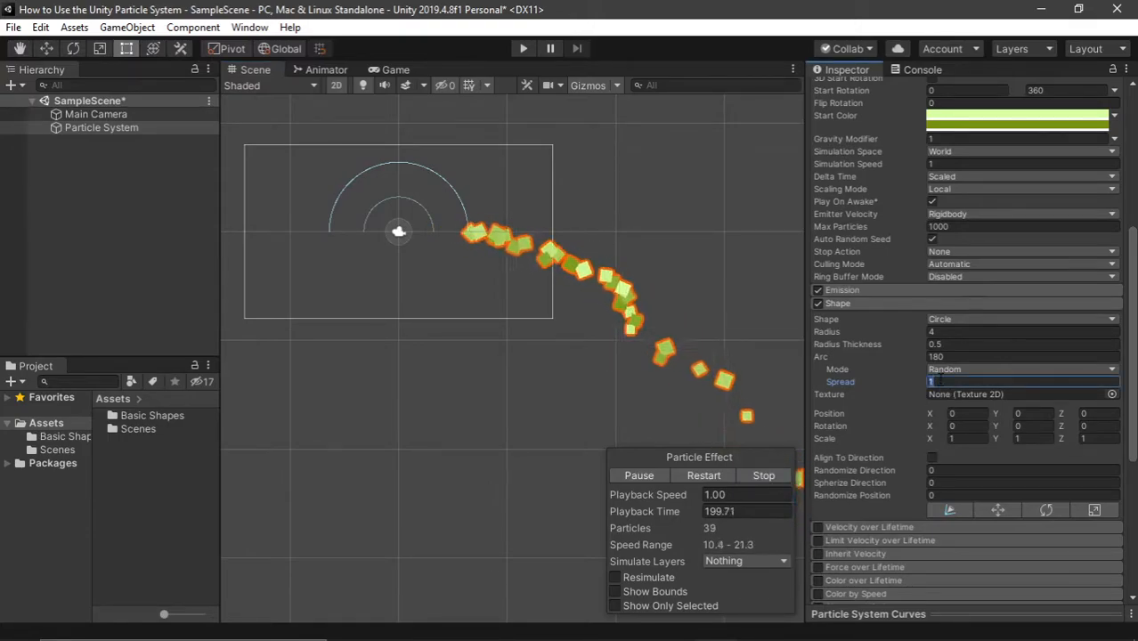
pyautogui.moveTo(401, 220); pyautogui.dragTo(504, 307, button='middle')
pyautogui.scroll(13, 506, 308)
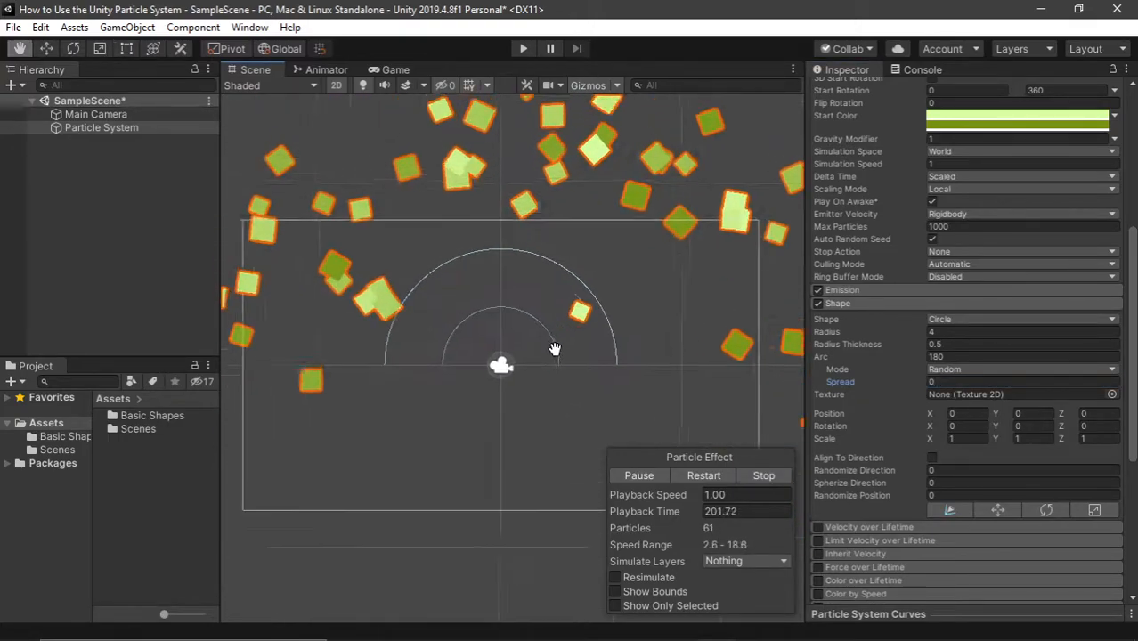
pyautogui.moveTo(562, 358); pyautogui.dragTo(615, 384, button='middle')
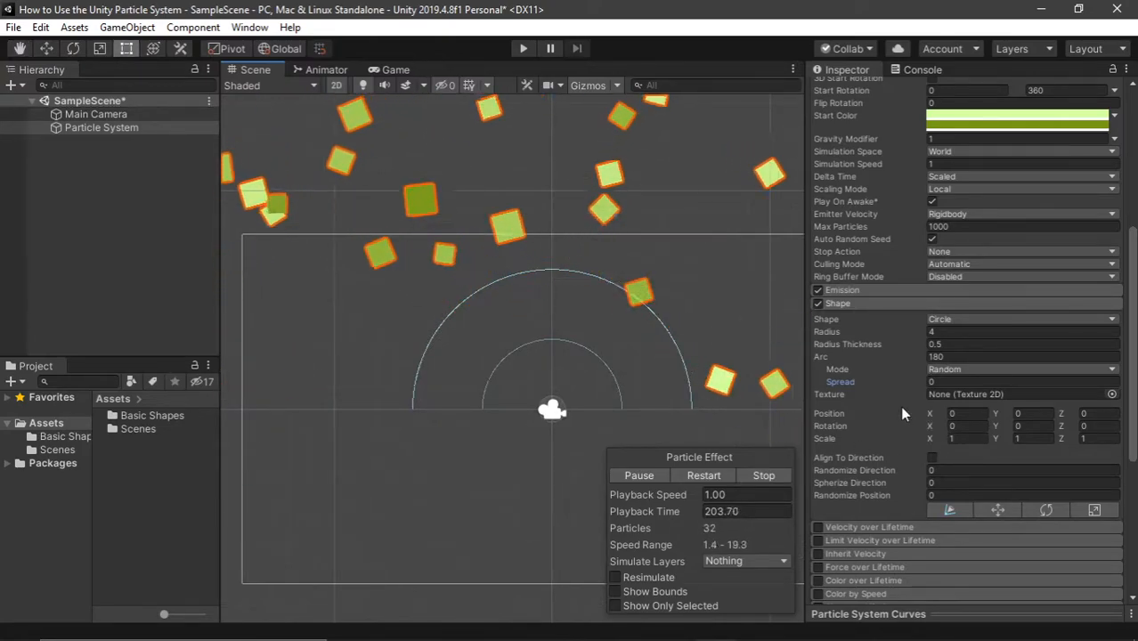
# Try arc Spread values of 45 and 180, and restore the Spread to 0.
pyautogui.moveTo(844, 389)
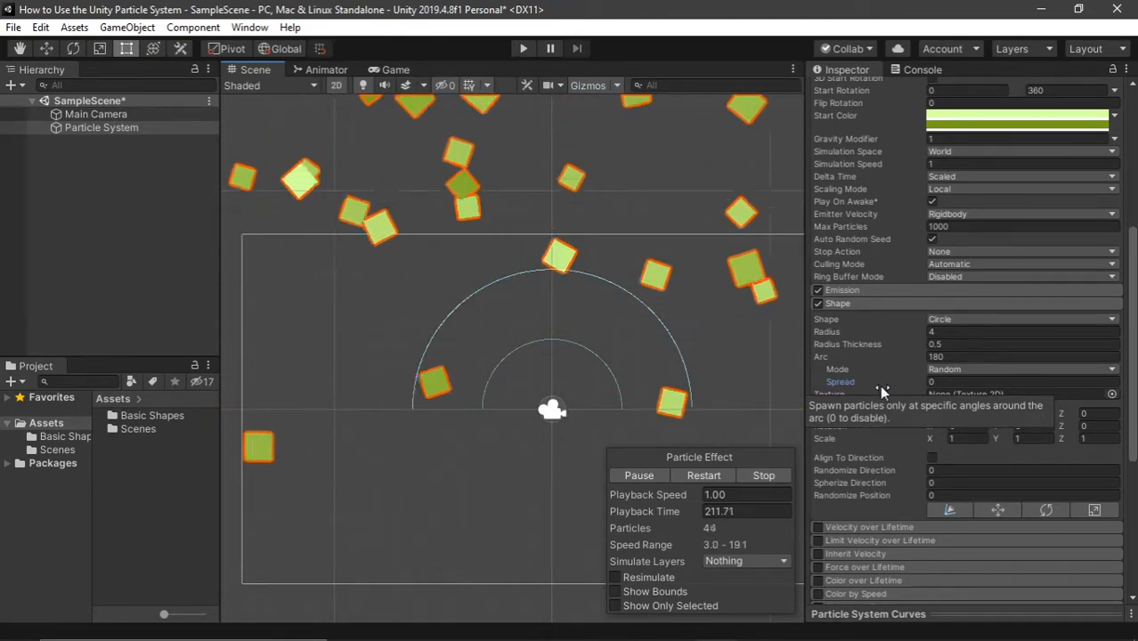
pyautogui.click(934, 382)
pyautogui.write('40')
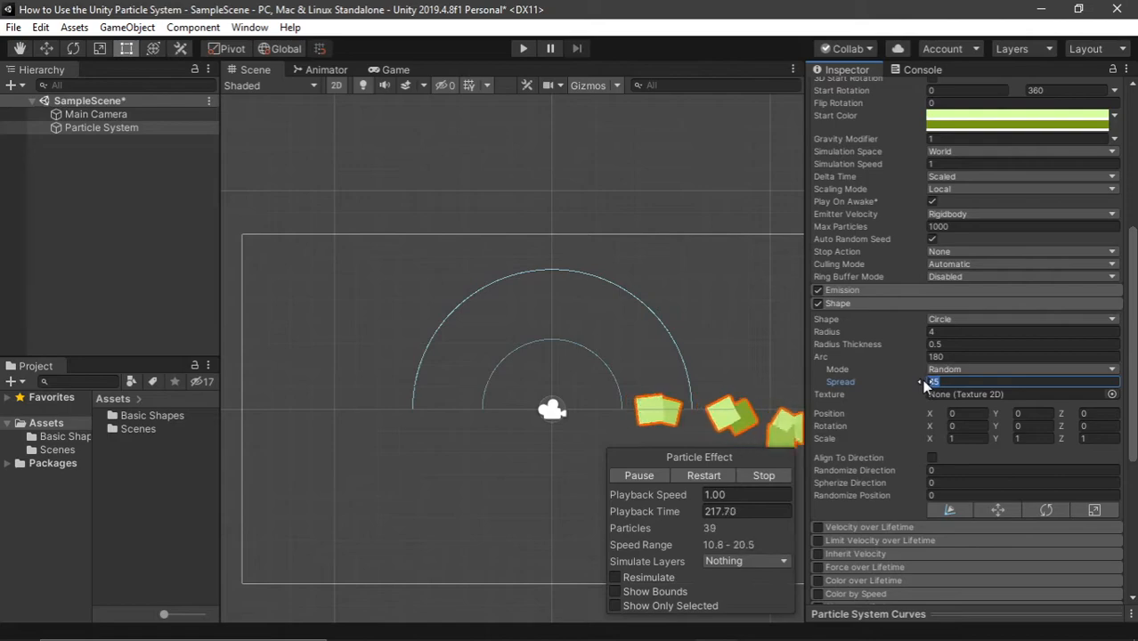
pyautogui.write('180')
pyautogui.press('BackSpace')
pyautogui.press('BackSpace')
pyautogui.press('BackSpace')
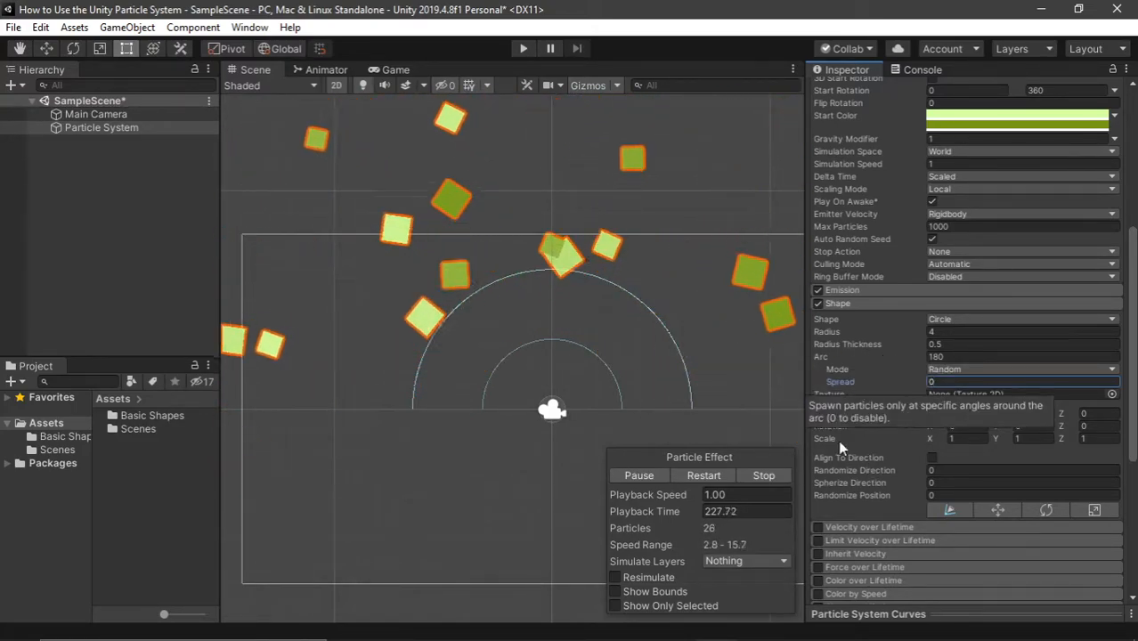
# Try shifting the emitter shape's Position, including 1.33 on X, and reset its X and Y values to 0.
pyautogui.scroll(-8, 637, 413)
pyautogui.moveTo(637, 413); pyautogui.dragTo(658, 348, button='middle')
pyautogui.scroll(-2, 667, 360)
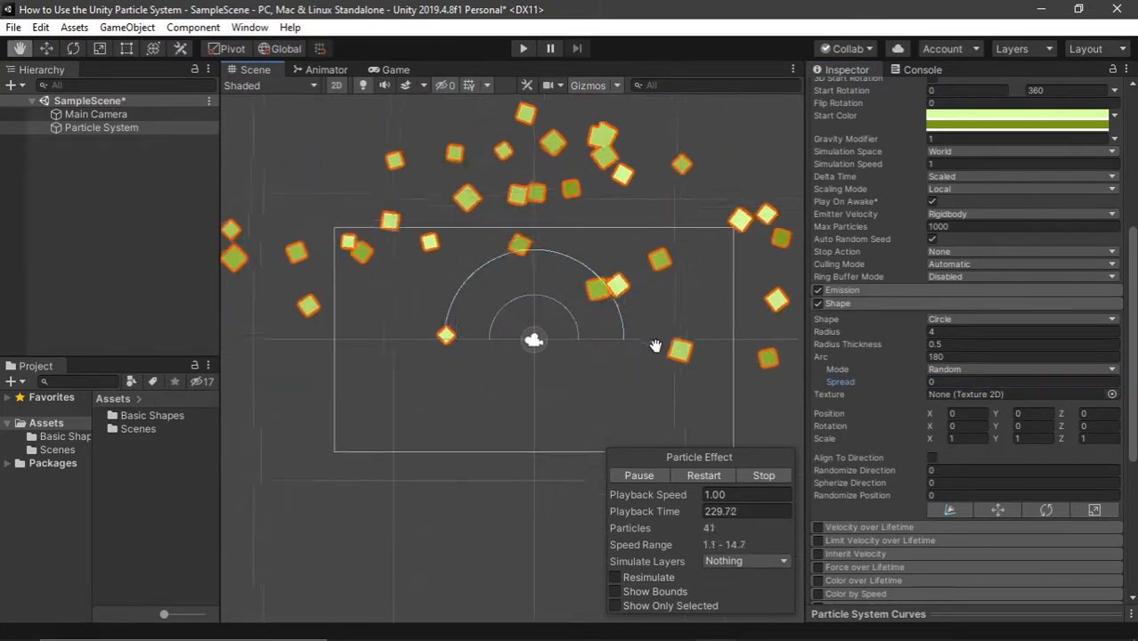
pyautogui.scroll(3, 656, 345)
pyautogui.moveTo(1080, 424); pyautogui.dragTo(703, 471)
pyautogui.moveTo(1129, 472); pyautogui.dragTo(1060, 446)
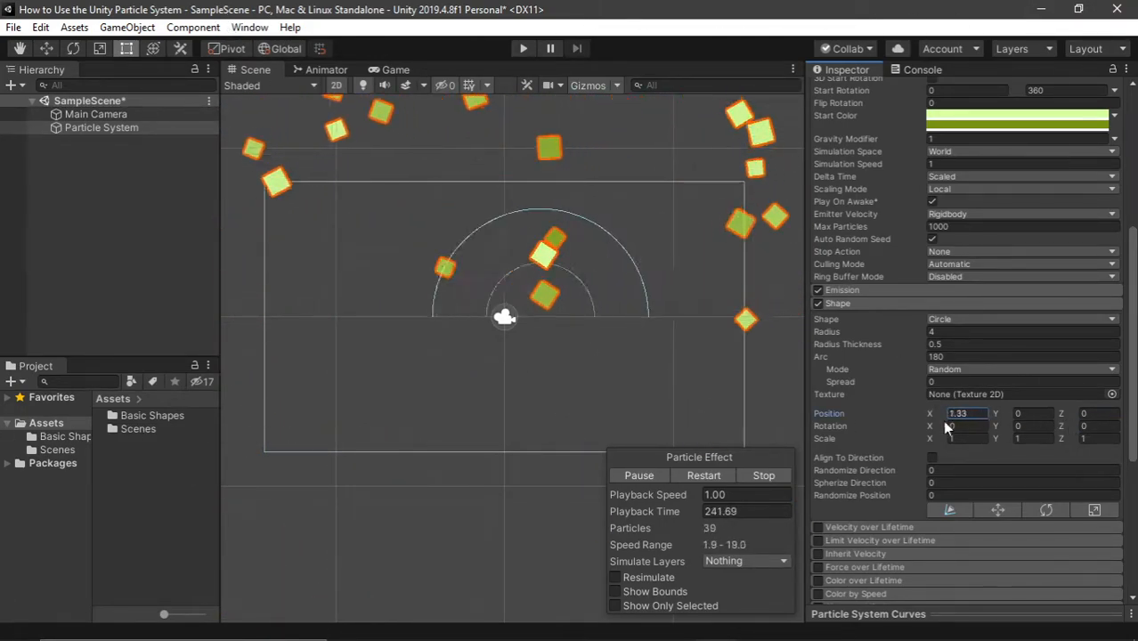
pyautogui.click(980, 416)
pyautogui.write('0')
pyautogui.moveTo(999, 414); pyautogui.dragTo(1030, 412)
pyautogui.write('0')
# Try an emitter shape Scale of 6.19 on X and of 10 on X and Y, and return every axis to 1.
pyautogui.moveTo(935, 439); pyautogui.dragTo(1082, 439)
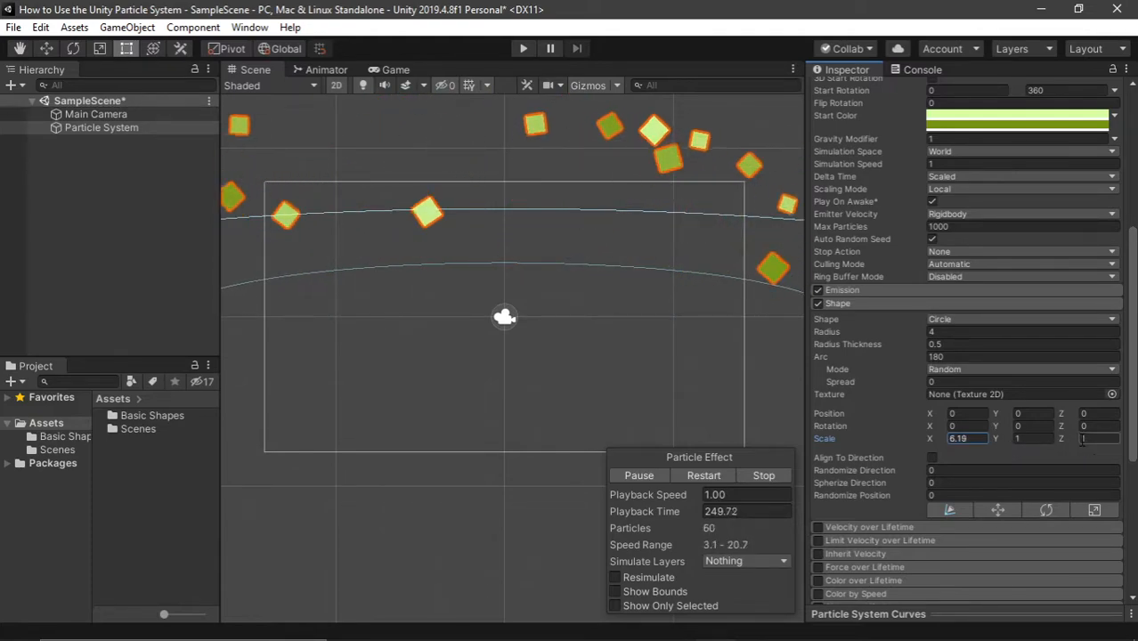
pyautogui.write('1')
pyautogui.scroll(-15, 671, 331)
pyautogui.moveTo(798, 359); pyautogui.dragTo(725, 358, button='middle')
pyautogui.click(968, 428)
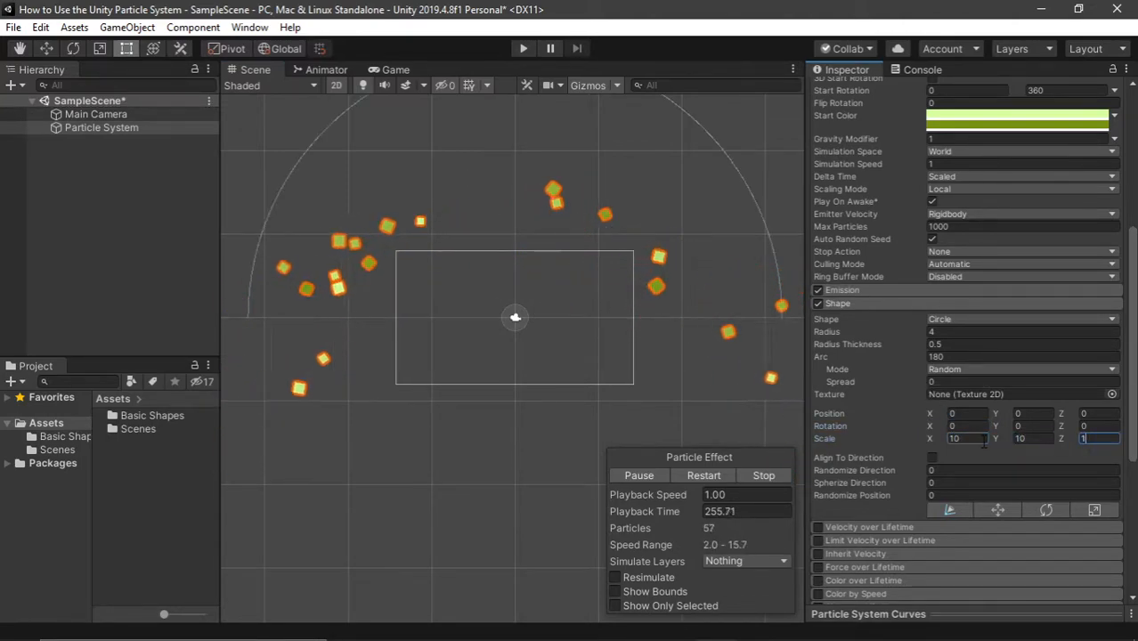
pyautogui.scroll(-2, 678, 282)
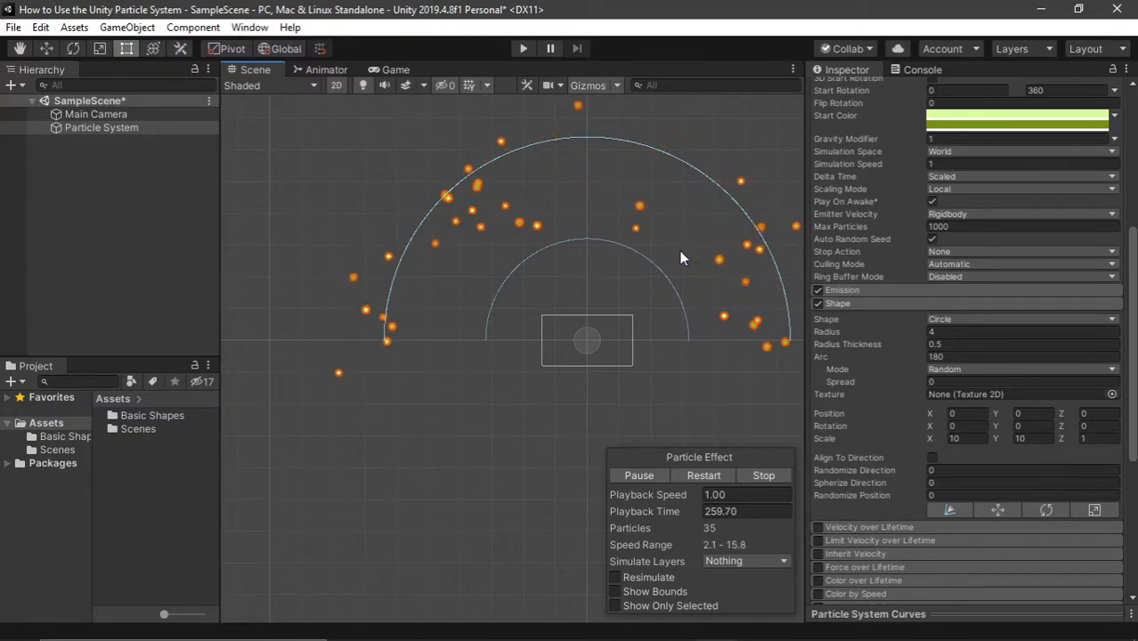
pyautogui.moveTo(609, 348)
pyautogui.mouseDown(button='middle')
pyautogui.moveTo(535, 453)
pyautogui.moveTo(614, 367)
pyautogui.moveTo(610, 348)
pyautogui.mouseUp(button='middle')
pyautogui.scroll(5, 534, 452)
pyautogui.scroll(3, 538, 455)
# Try Align To Direction while inspecting the particles in 3D, and turn it off before returning the Scene view to 2D.
pyautogui.click(932, 458)
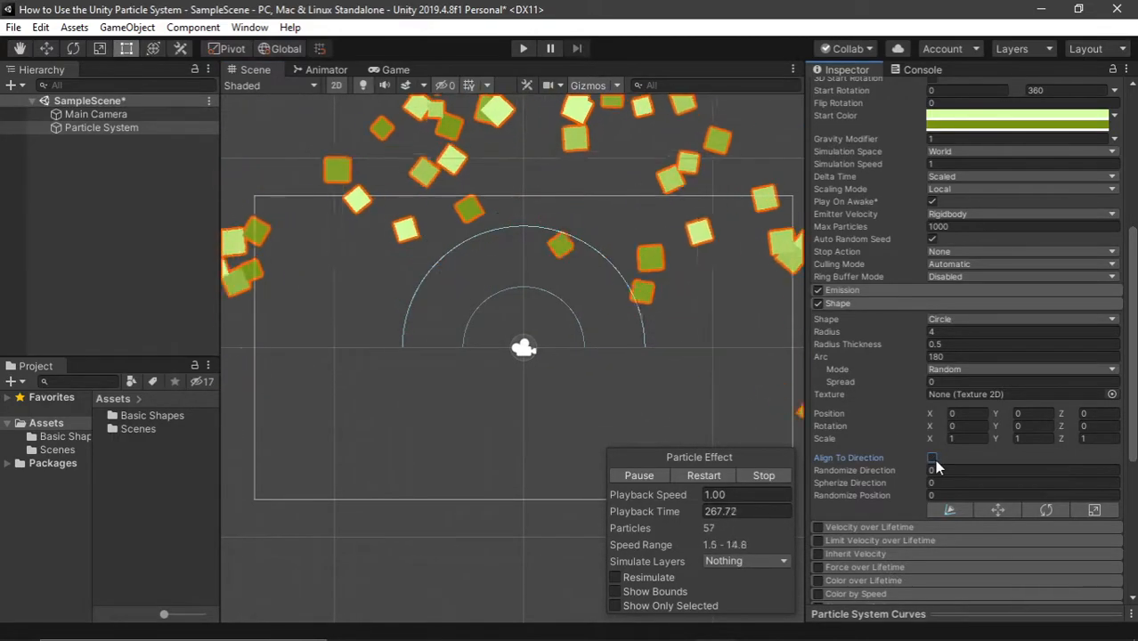
pyautogui.click(935, 459)
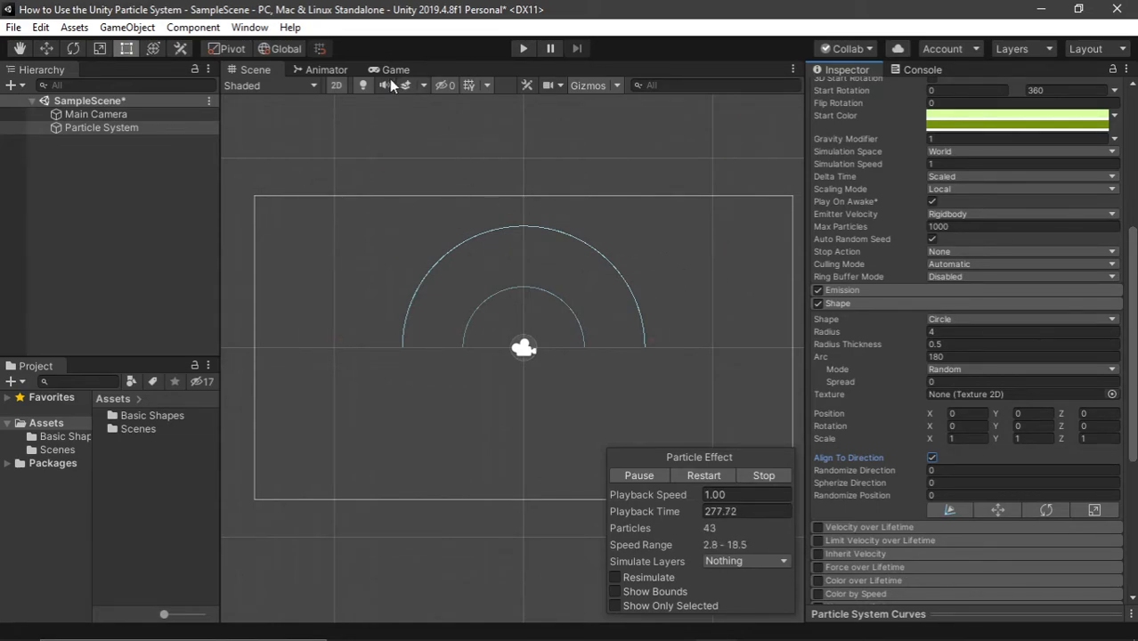
pyautogui.click(338, 85)
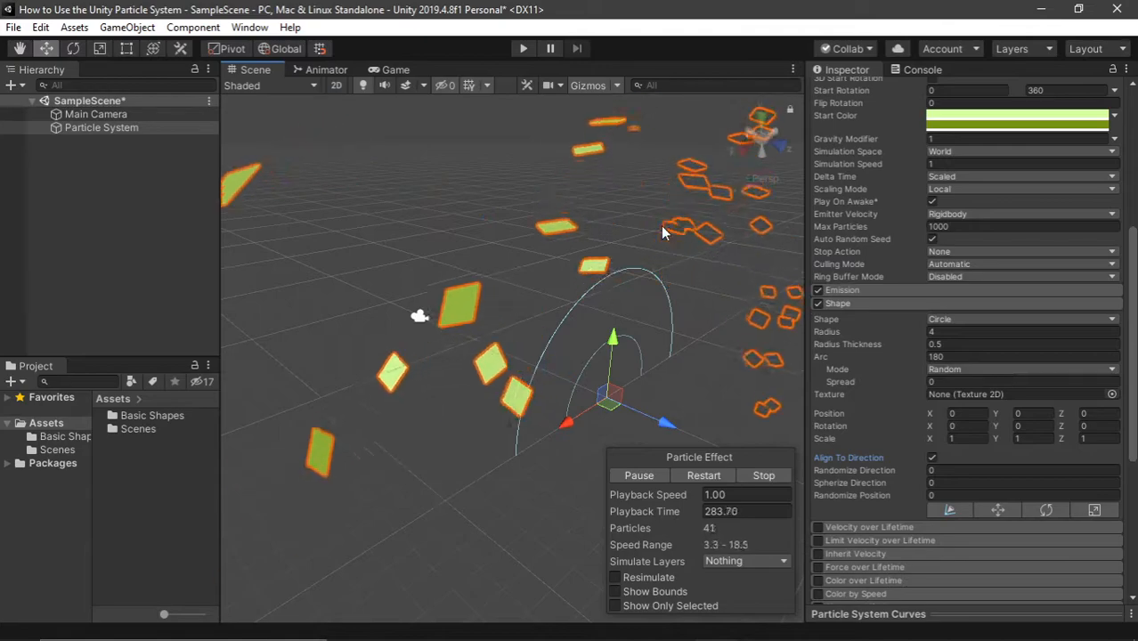
pyautogui.moveTo(653, 246); pyautogui.dragTo(645, 293, button='middle')
pyautogui.scroll(-7, 706, 266)
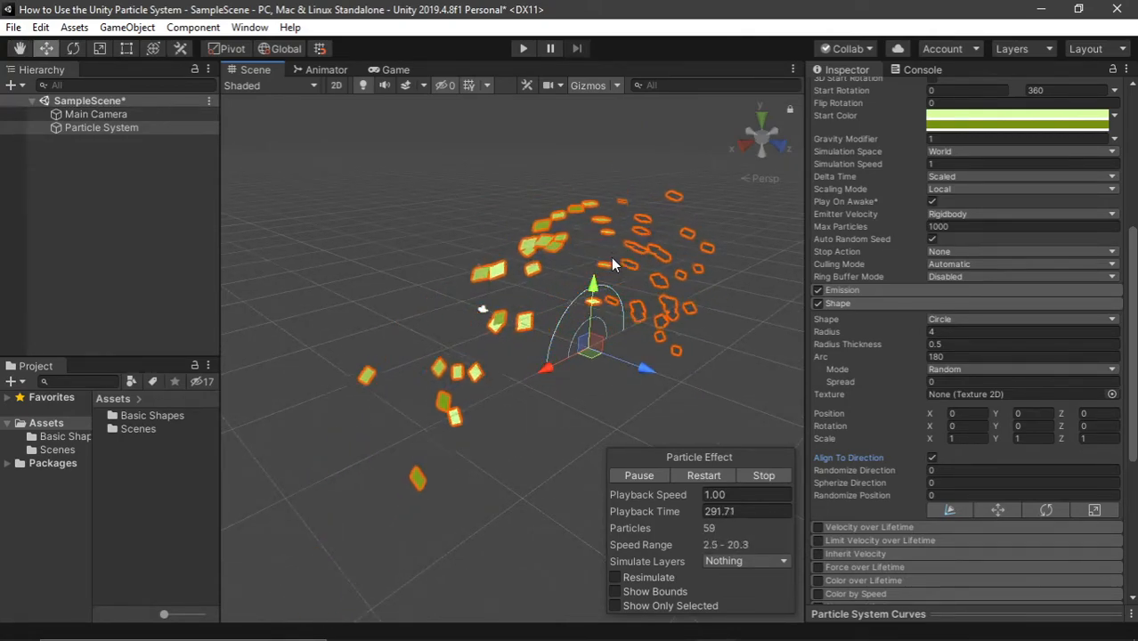
pyautogui.moveTo(615, 418); pyautogui.dragTo(583, 422, button='middle')
pyautogui.click(933, 457)
pyautogui.click(337, 87)
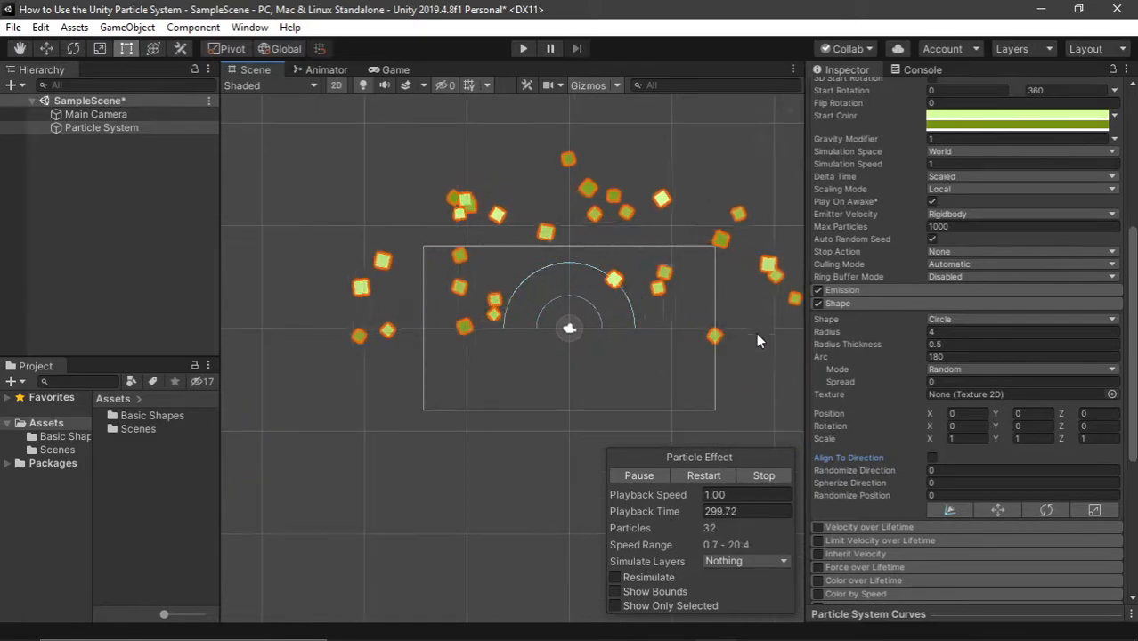
# Try Randomize Direction 1, Spherize Direction 1 and Randomize Position 2.65, and reset the last two to 0.
pyautogui.click(942, 470)
pyautogui.write('1')
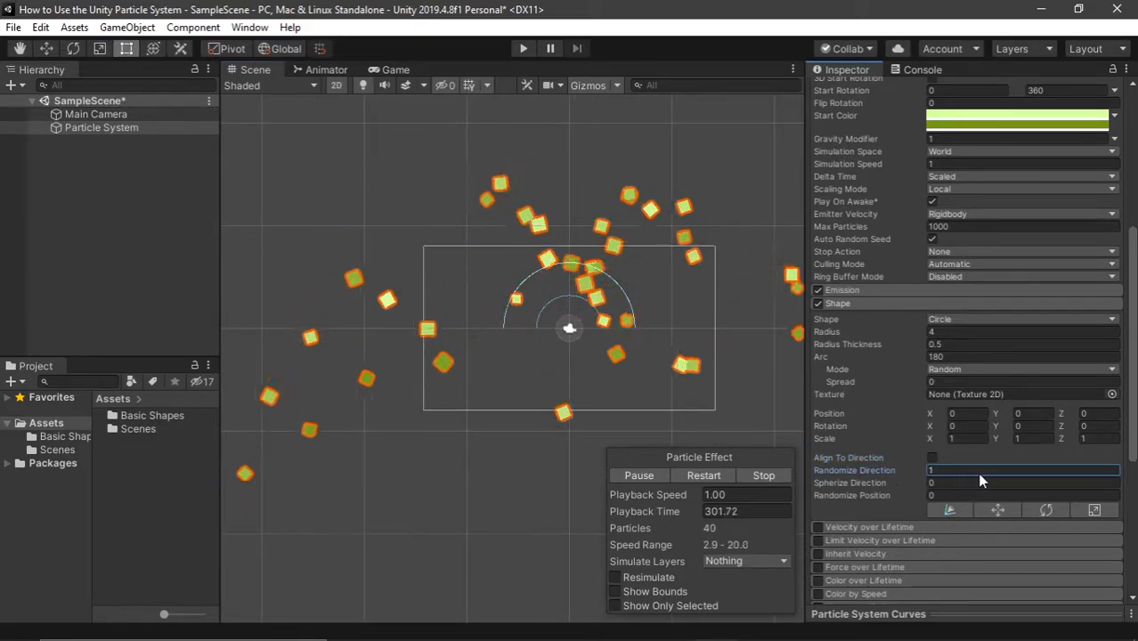
pyautogui.moveTo(888, 482); pyautogui.dragTo(987, 492)
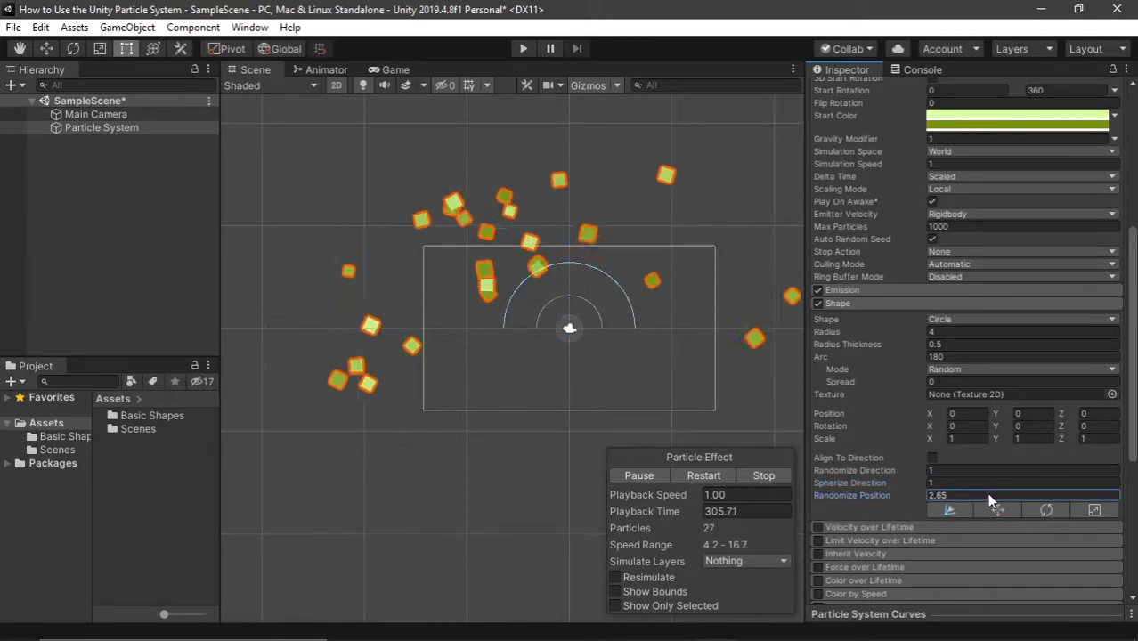
pyautogui.write('0')
pyautogui.click(976, 484)
pyautogui.write('0')
# Try a Randomize Direction of 0.1 on the emitter shape, and reset it to 0.
pyautogui.click(967, 470)
pyautogui.write('0')
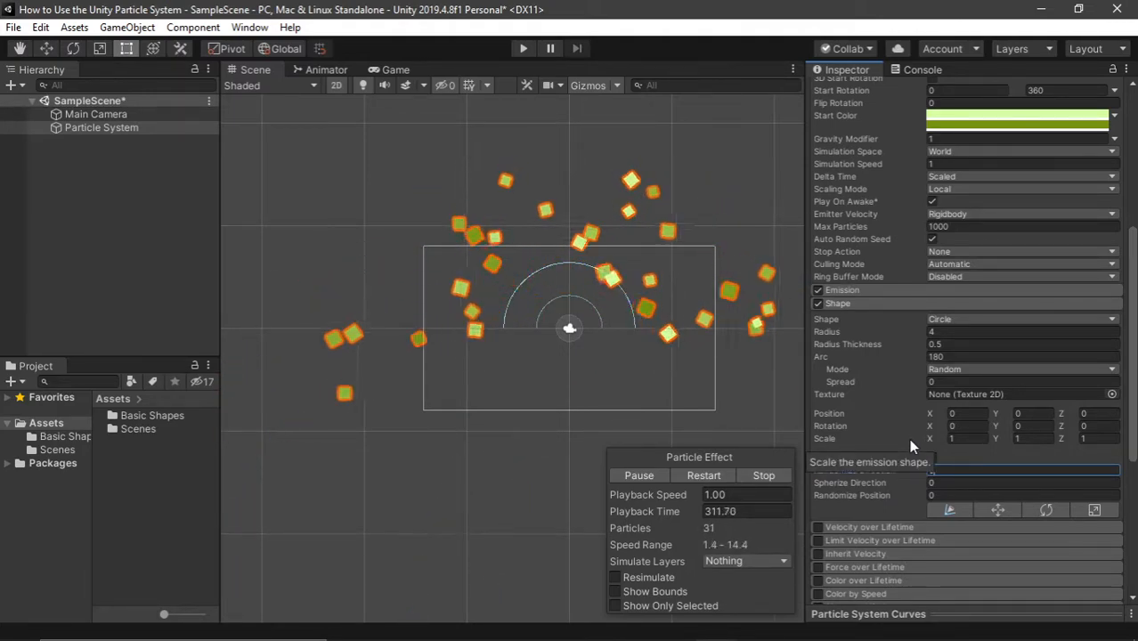
pyautogui.write('.1')
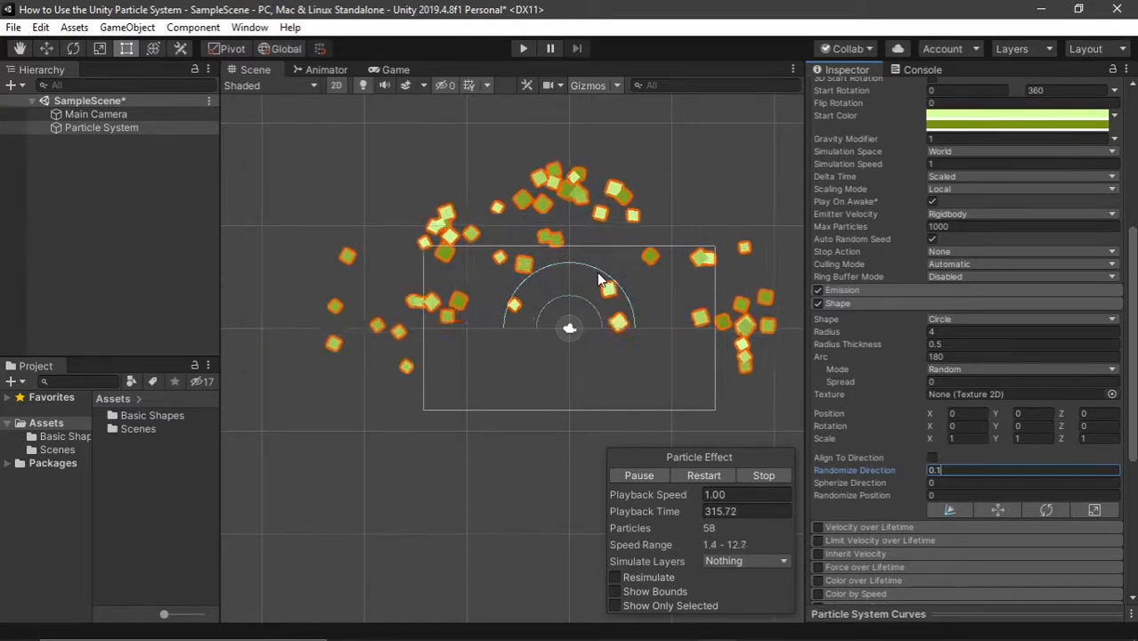
pyautogui.moveTo(944, 470); pyautogui.dragTo(846, 470)
pyautogui.write('0')
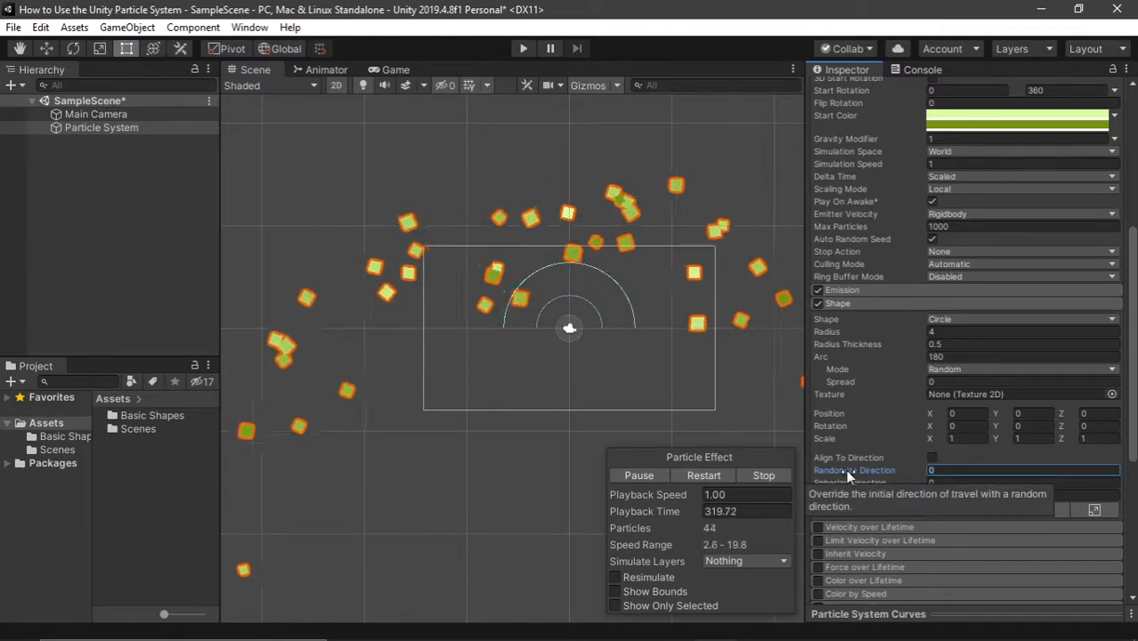
# Collapse the Shape module, and enable Velocity over Lifetime with its Linear velocity set to Curve.
pyautogui.scroll(-3, 881, 445)
pyautogui.click(857, 153)
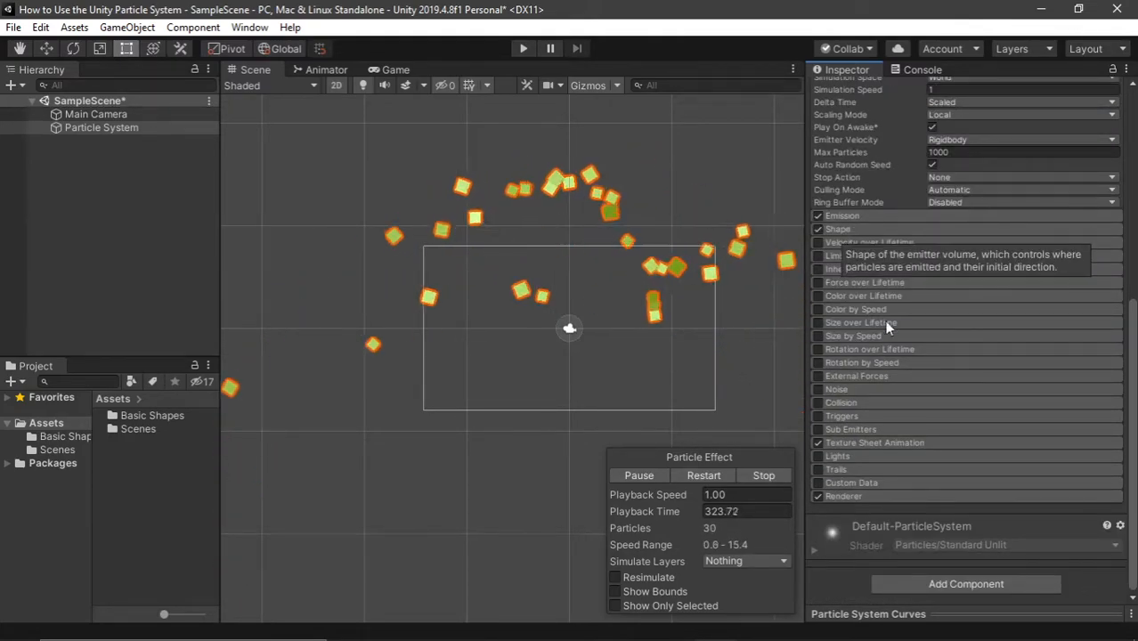
pyautogui.click(818, 242)
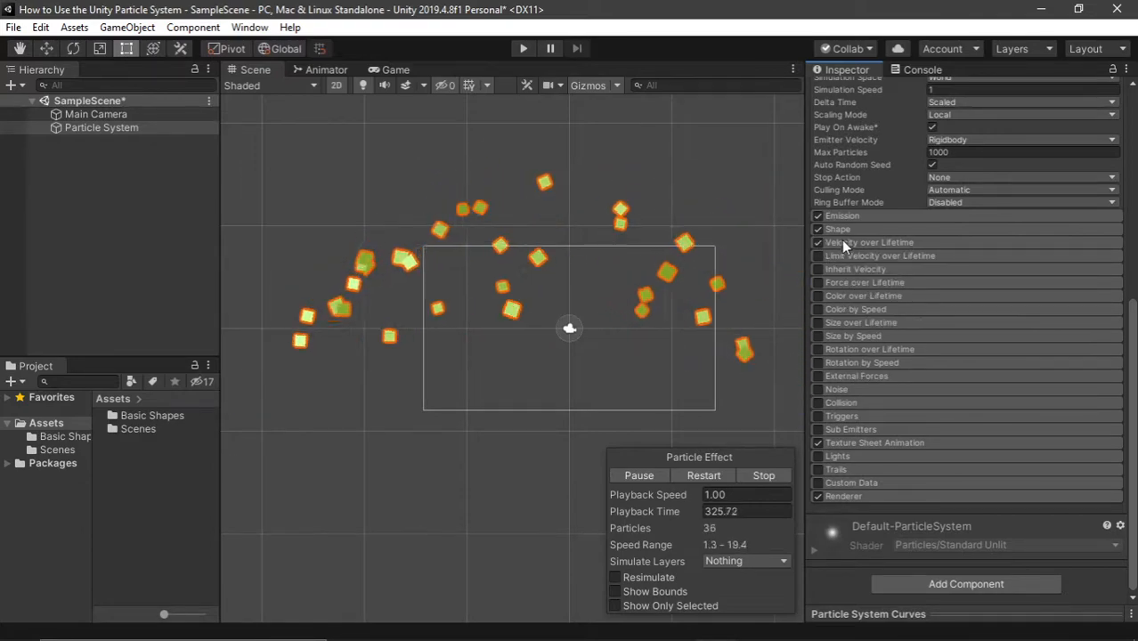
pyautogui.click(842, 242)
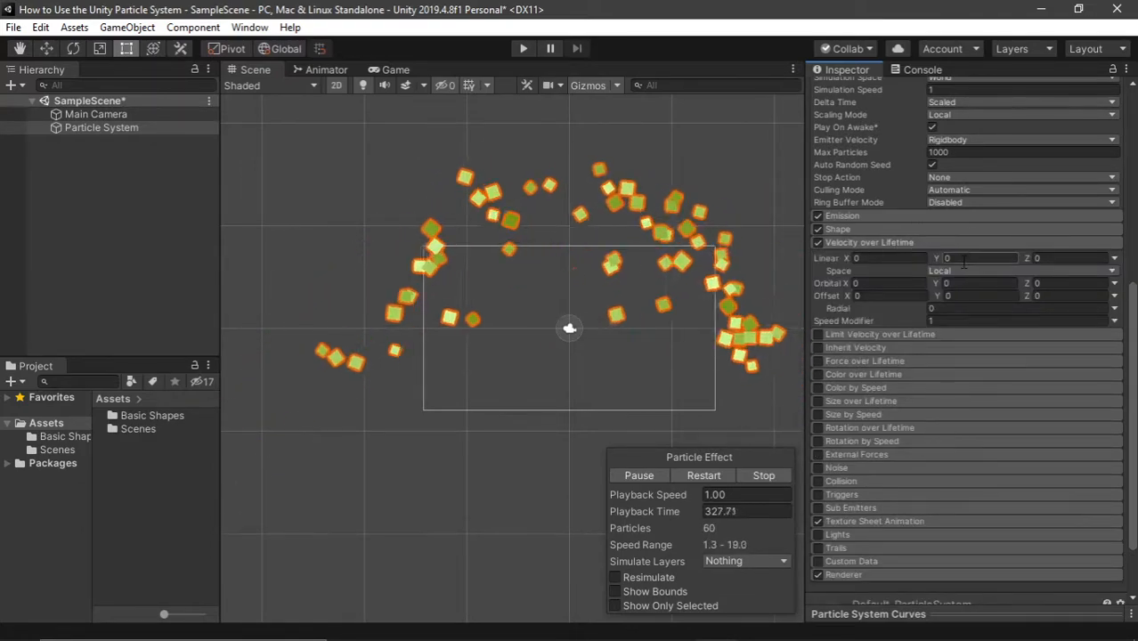
pyautogui.click(1114, 258)
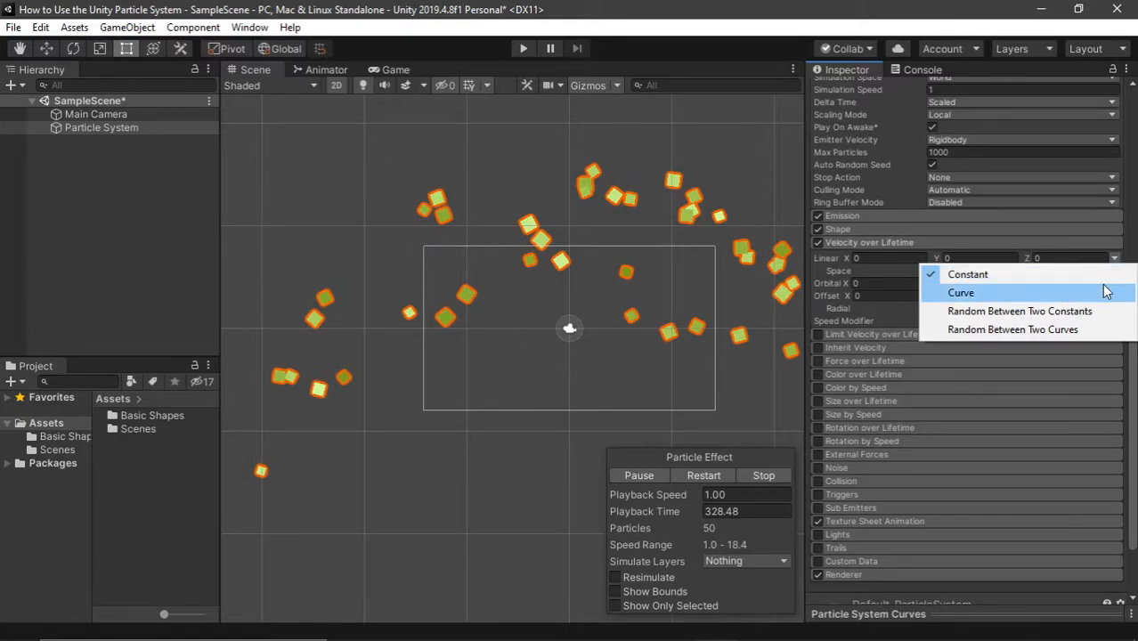
pyautogui.click(1084, 294)
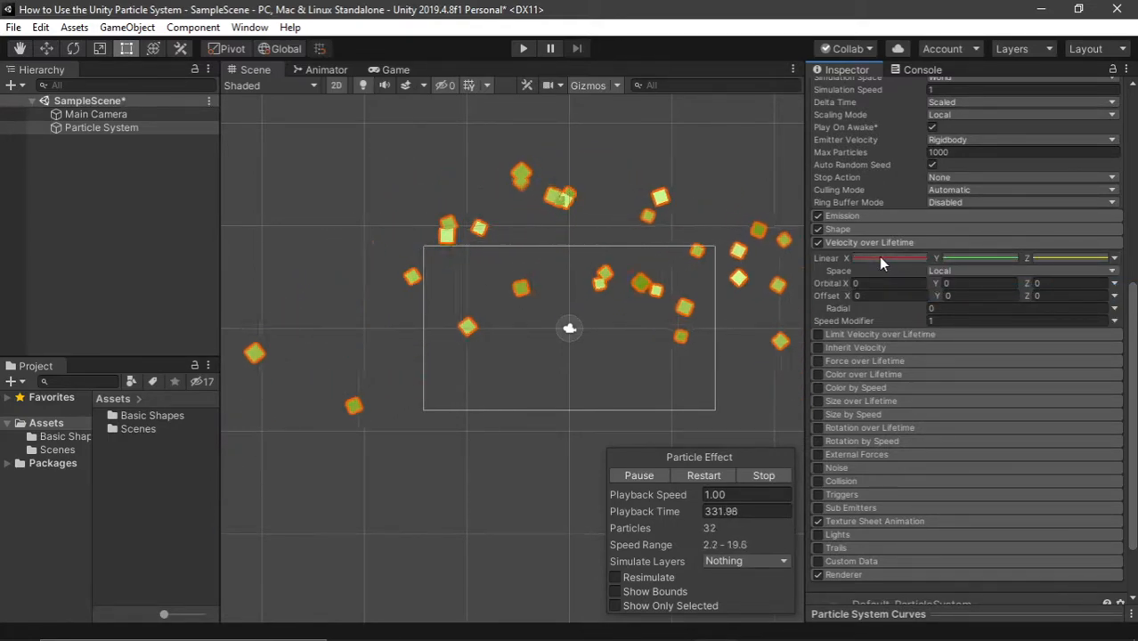
# Try a Linear X velocity curve rising from -1 to 1 over the particle lifetime, undo it, and select the Y curve.
pyautogui.moveTo(934, 614); pyautogui.dragTo(940, 427)
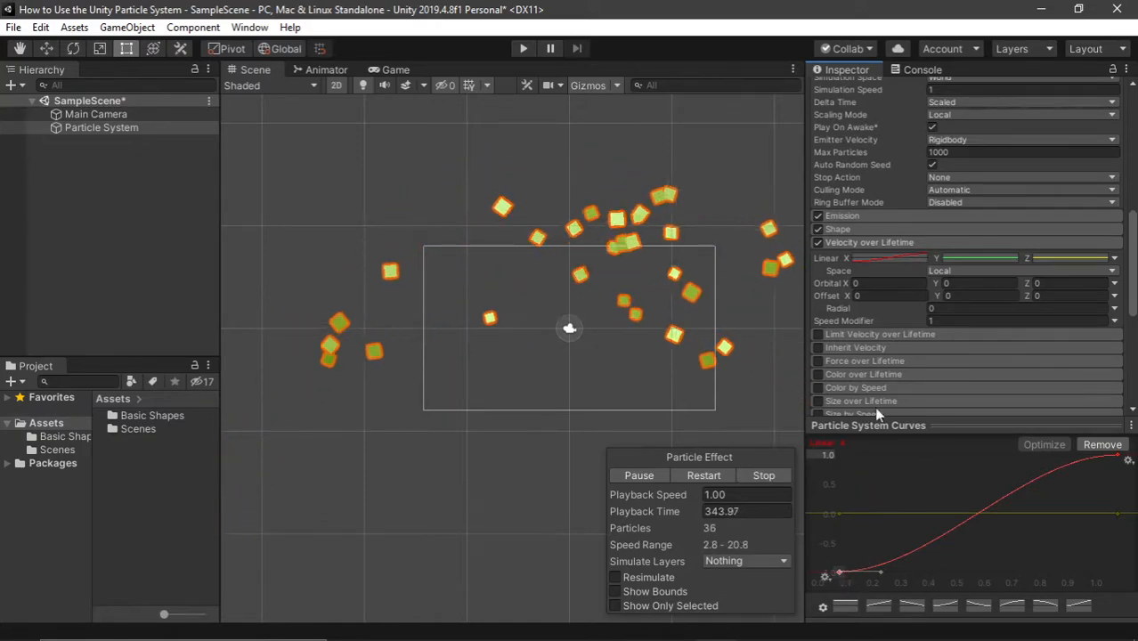
pyautogui.hotkey('ctrl', 'z')
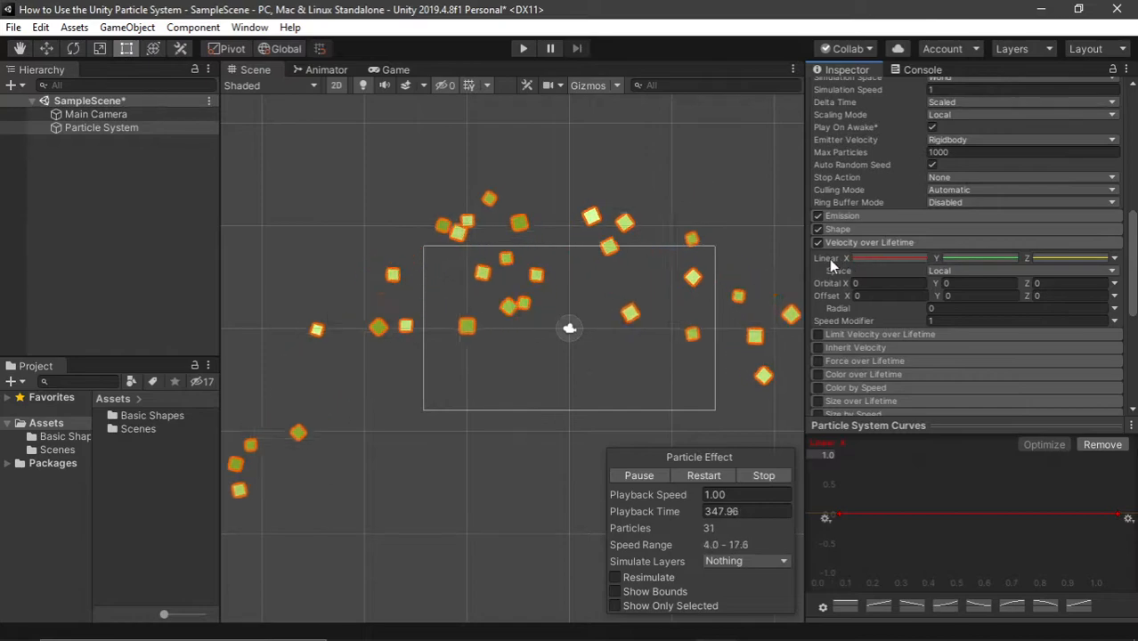
pyautogui.click(979, 258)
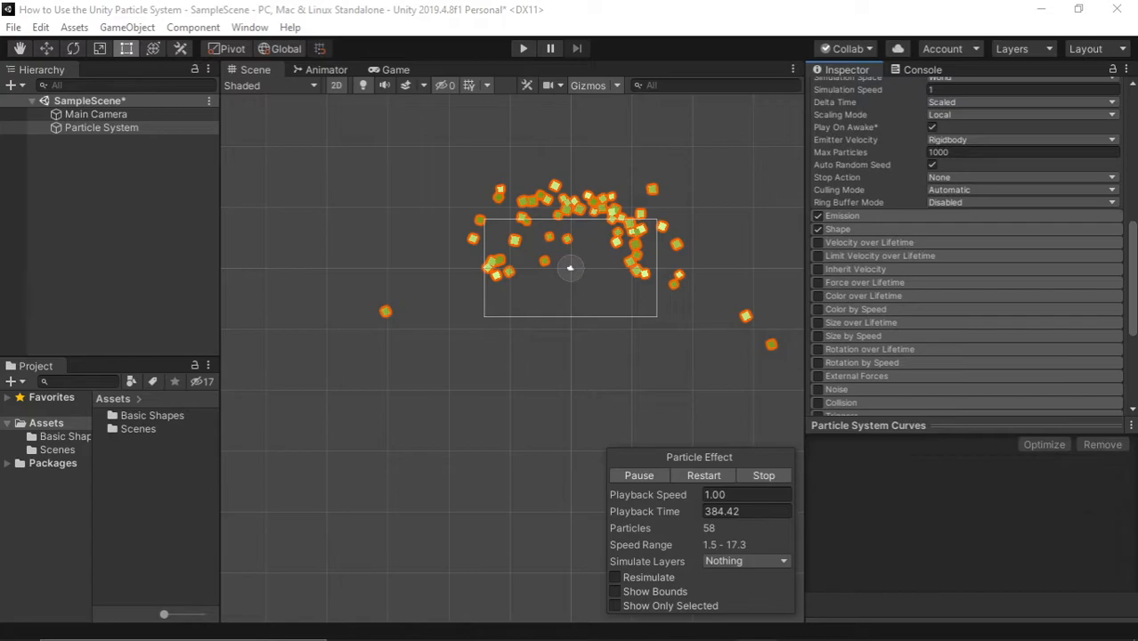
# Check the settings of the Inherit Velocity module and collapse it again.
pyautogui.click(702, 8)
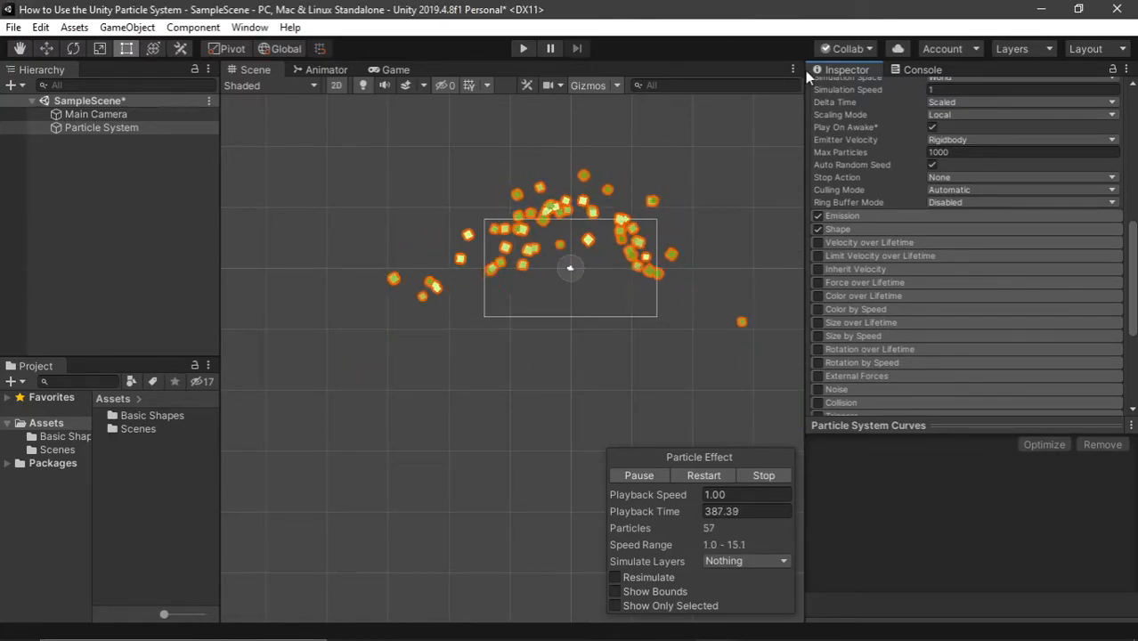
pyautogui.click(833, 271)
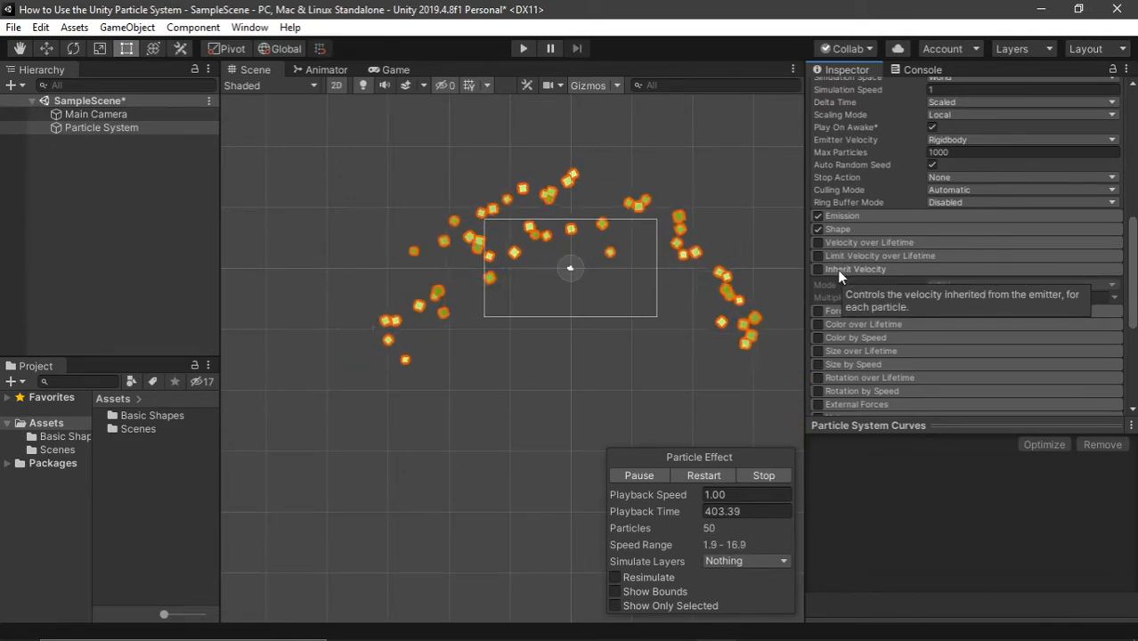
pyautogui.click(838, 270)
# Enable the Color over Lifetime module and expand its settings.
pyautogui.moveTo(573, 270); pyautogui.dragTo(526, 304, button='middle')
pyautogui.scroll(5, 526, 304)
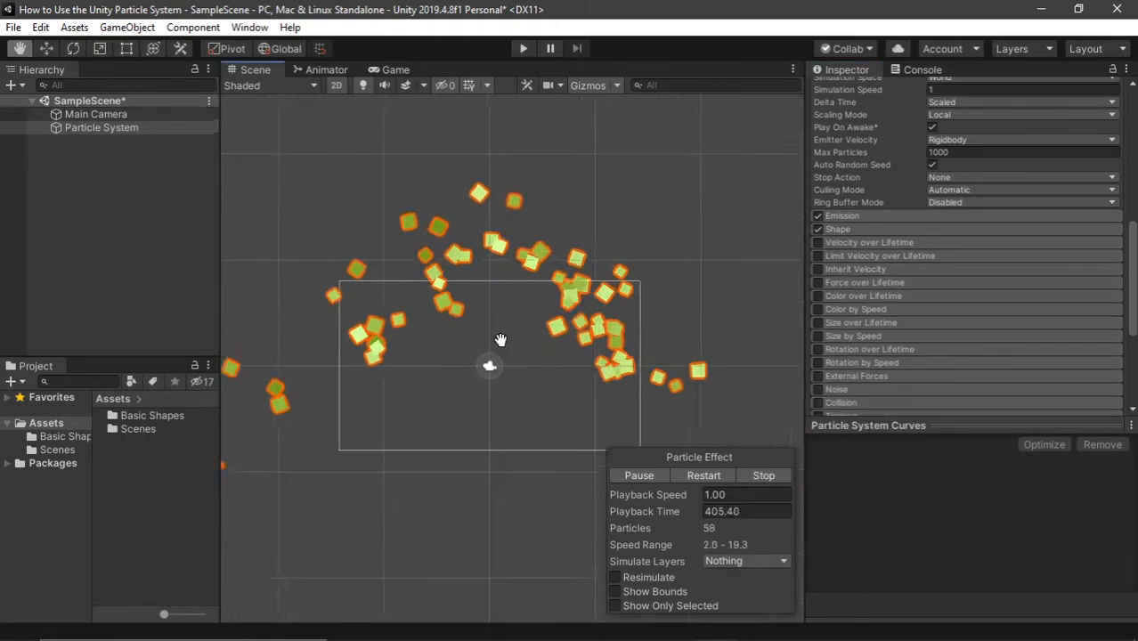
pyautogui.moveTo(673, 283); pyautogui.dragTo(668, 221, button='middle')
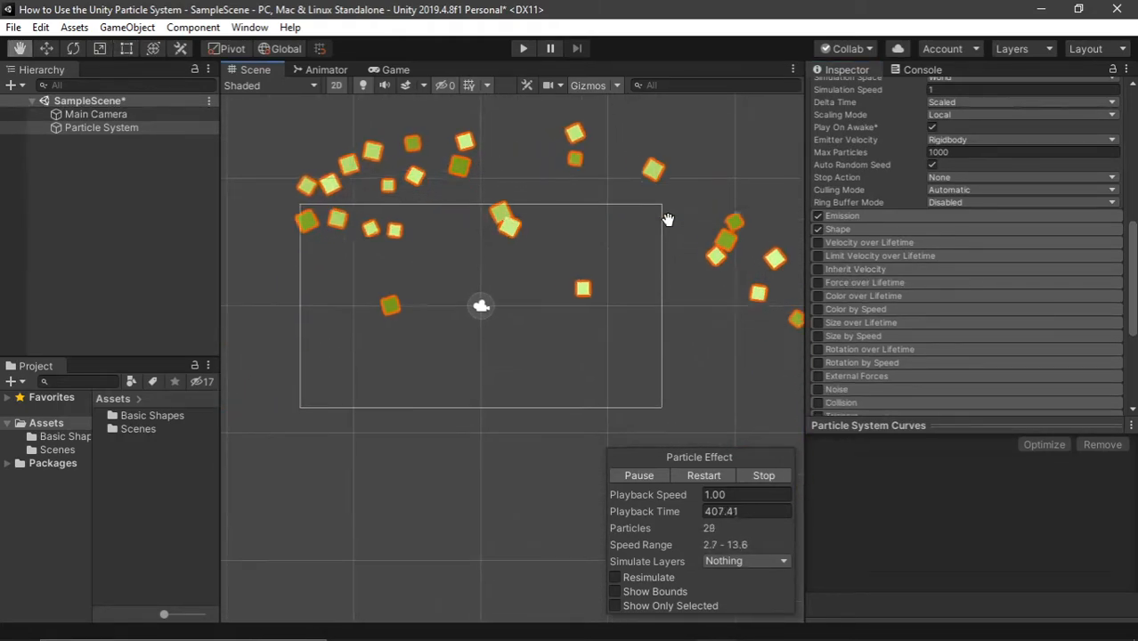
pyautogui.click(818, 297)
pyautogui.click(858, 296)
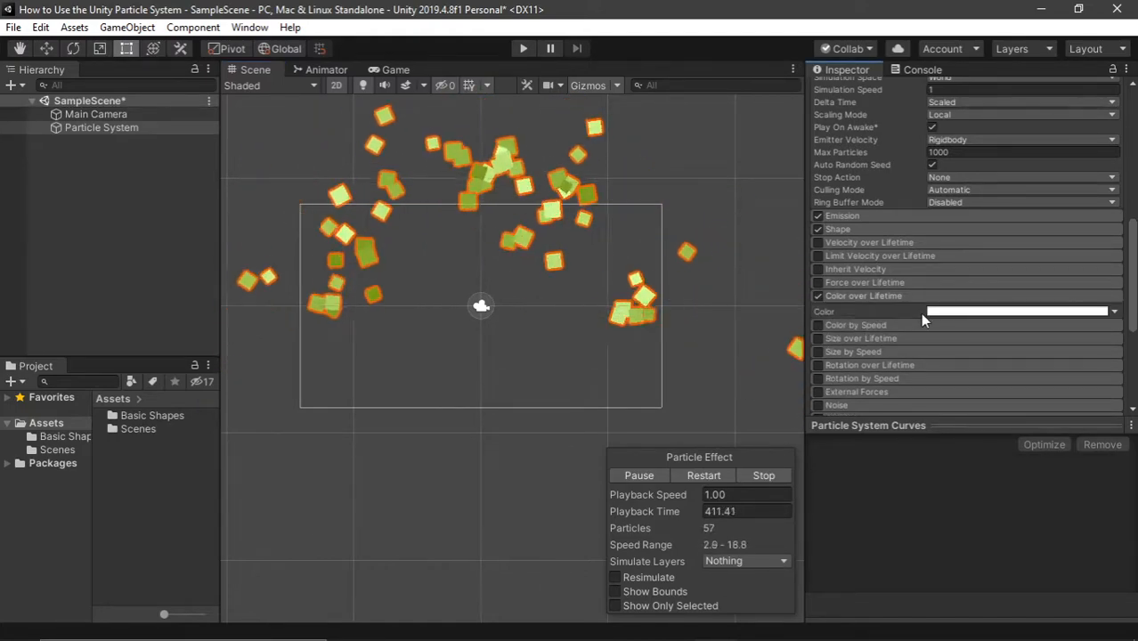
# Set the end color of the Color over Lifetime gradient to blue 0095FF, and collapse the module.
pyautogui.click(929, 312)
pyautogui.moveTo(424, 123); pyautogui.dragTo(1015, 106)
pyautogui.click(1090, 202)
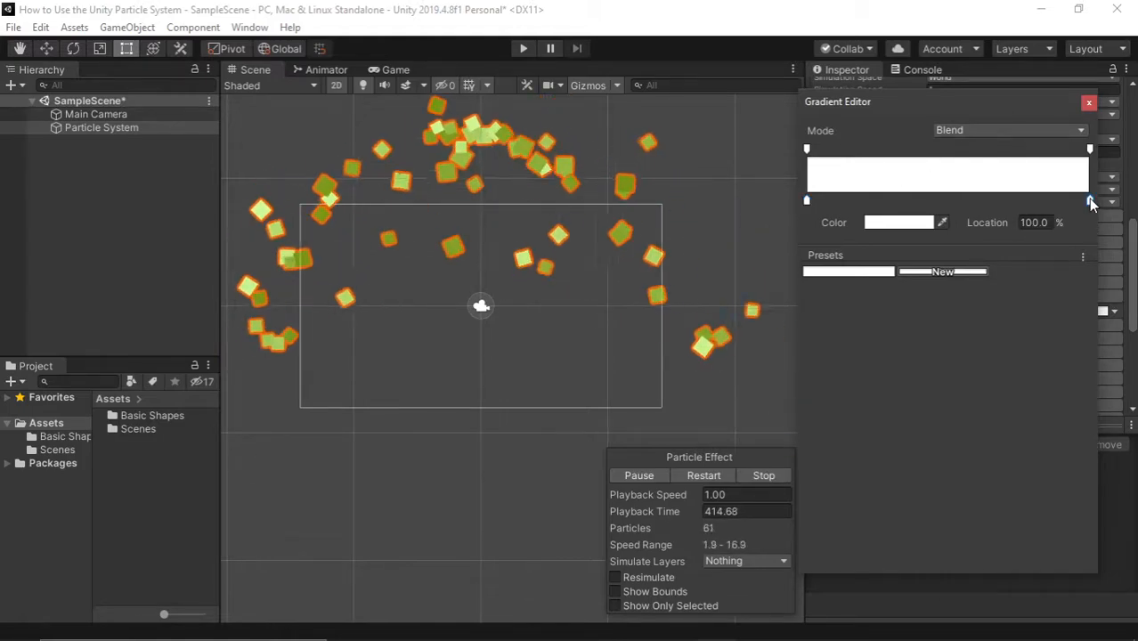
pyautogui.doubleClick(1090, 201)
pyautogui.moveTo(817, 215); pyautogui.dragTo(921, 139)
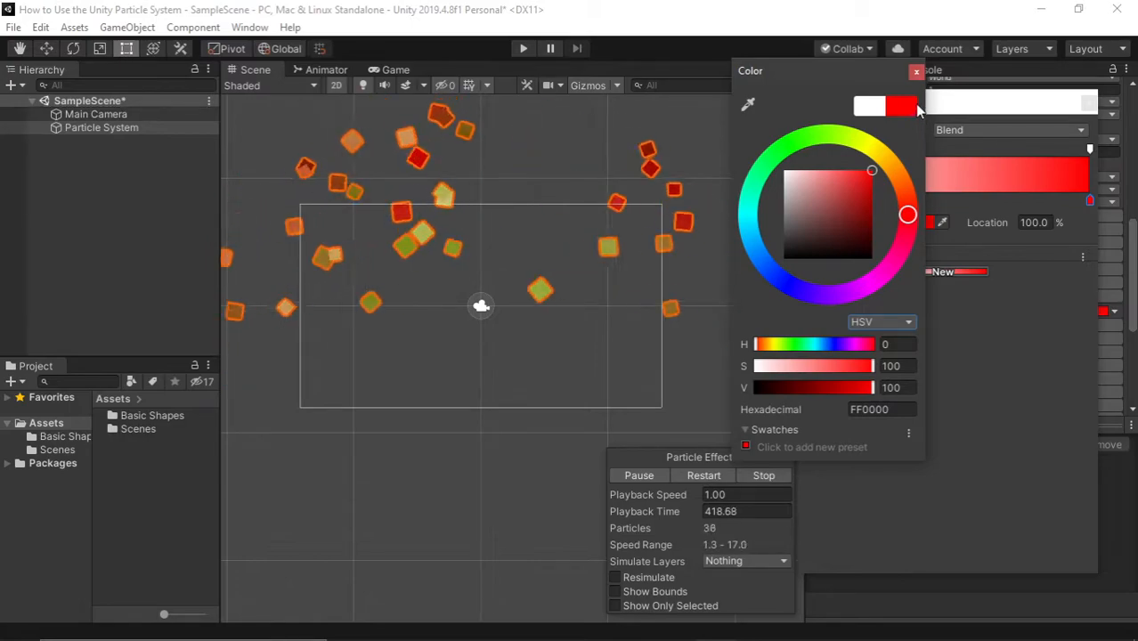
pyautogui.moveTo(760, 218); pyautogui.dragTo(755, 247)
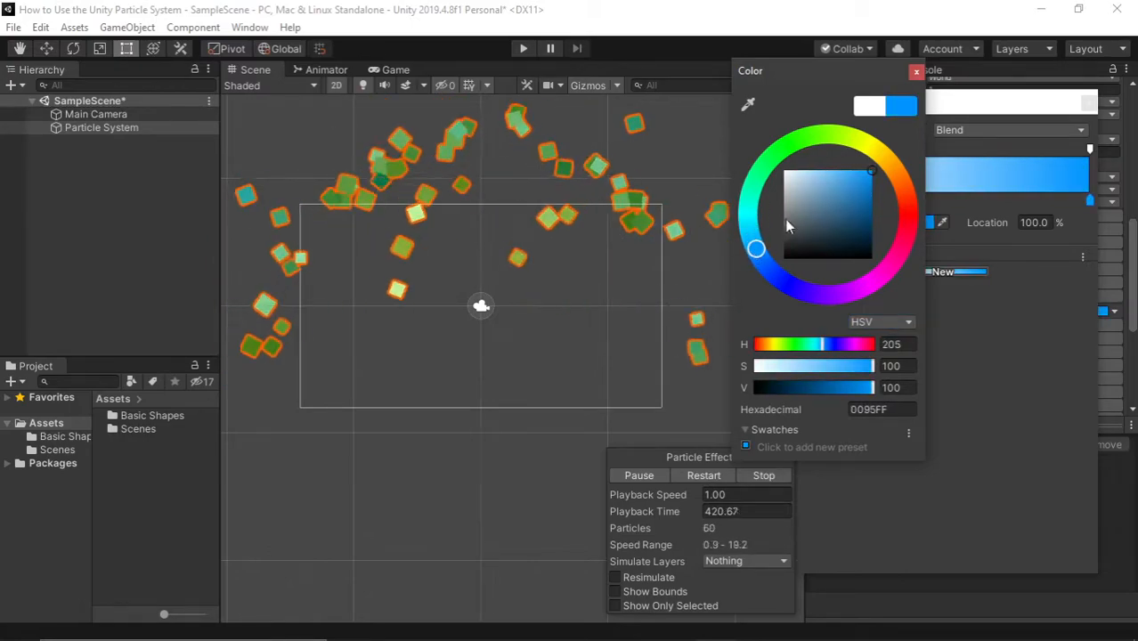
pyautogui.click(917, 72)
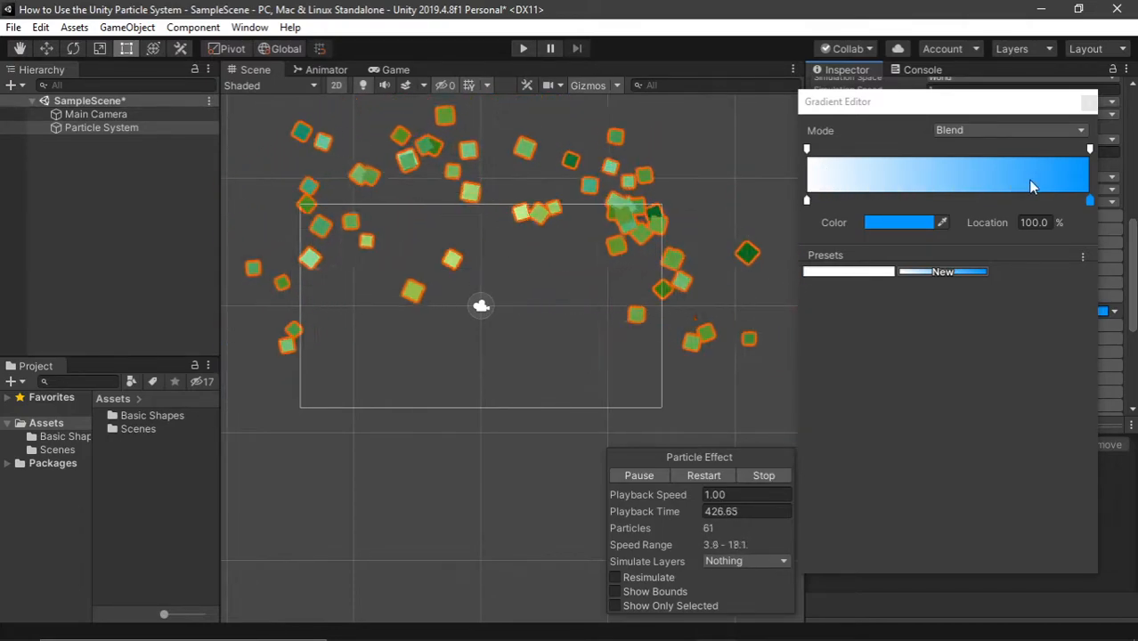
pyautogui.click(1088, 102)
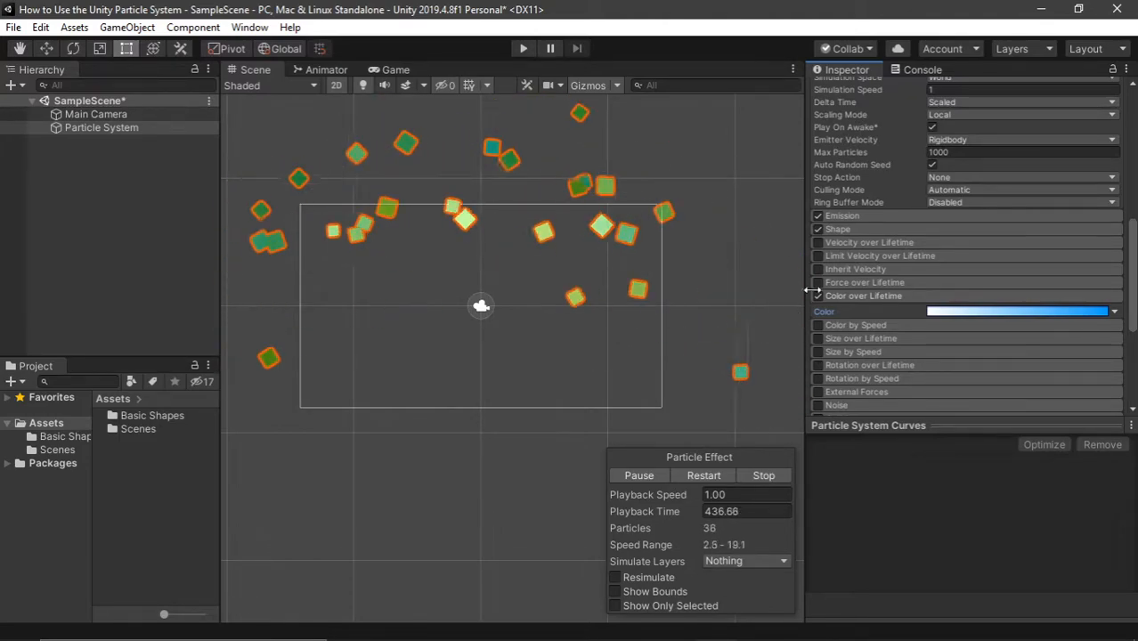
pyautogui.scroll(-4, 845, 280)
pyautogui.click(854, 145)
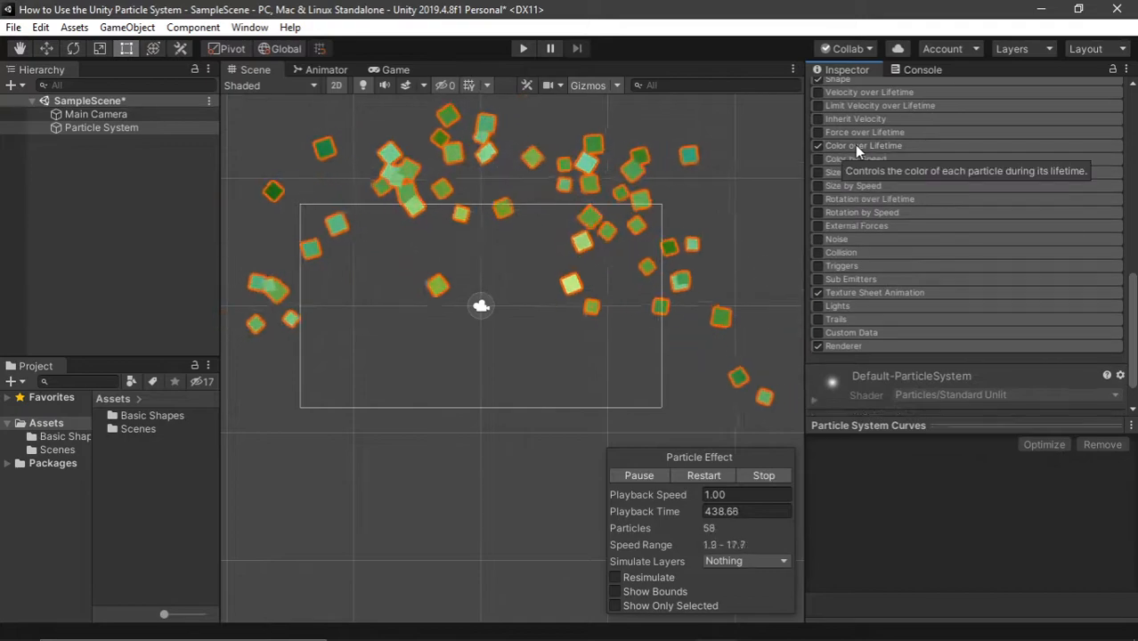
# Try Color by Speed with the end color of its gradient set to magenta ED00FF.
pyautogui.click(819, 160)
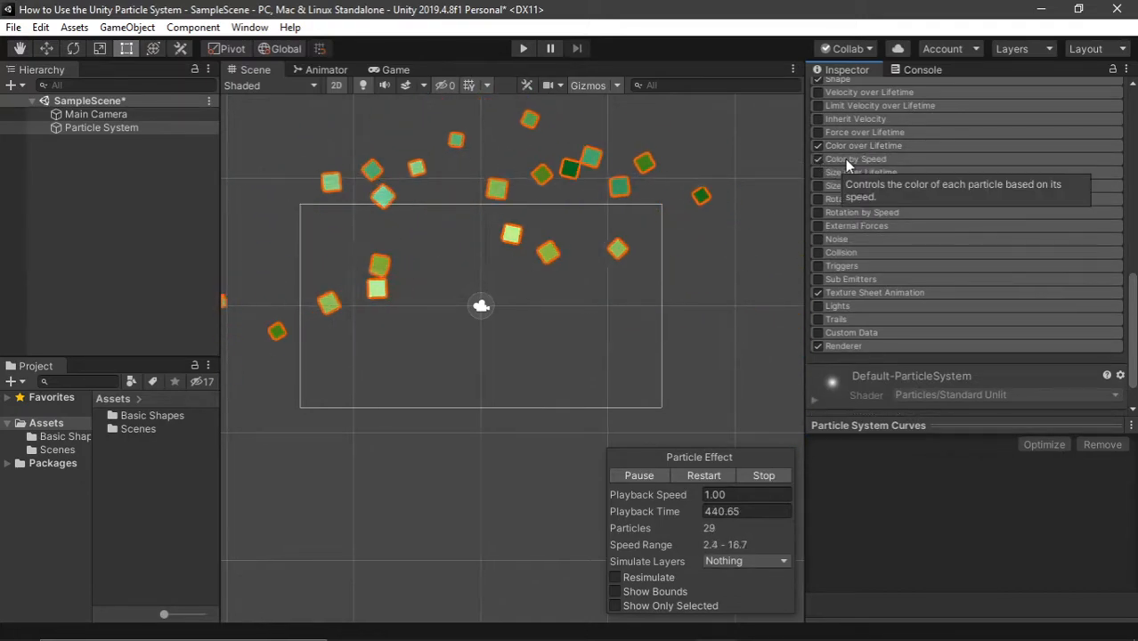
pyautogui.click(845, 158)
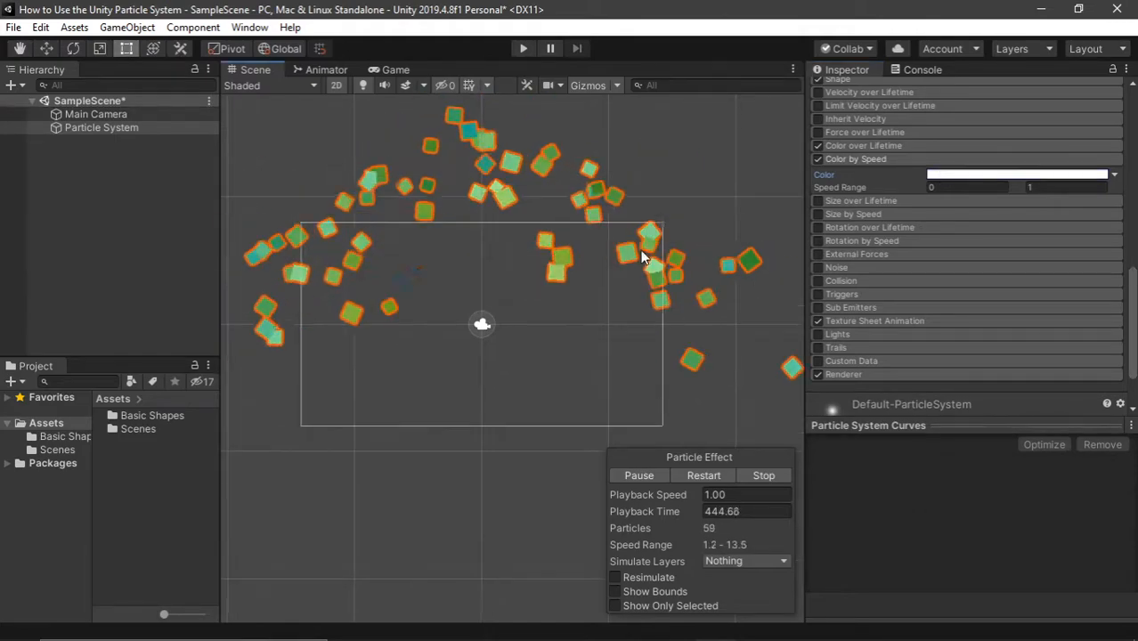
pyautogui.click(957, 175)
pyautogui.moveTo(1019, 109); pyautogui.dragTo(948, 215)
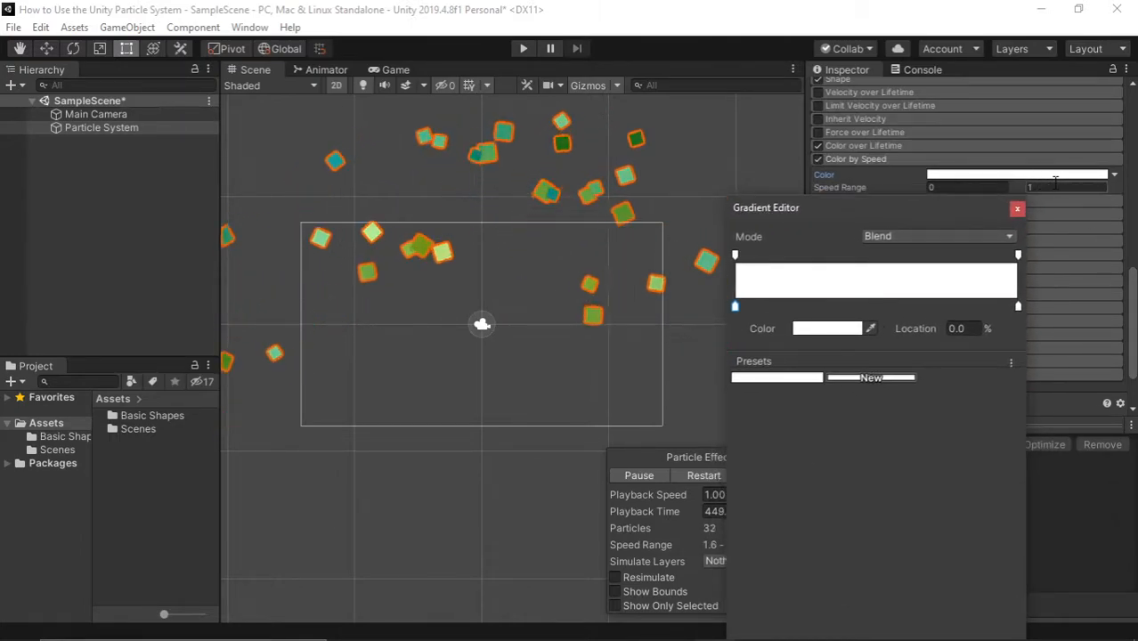
pyautogui.click(1019, 302)
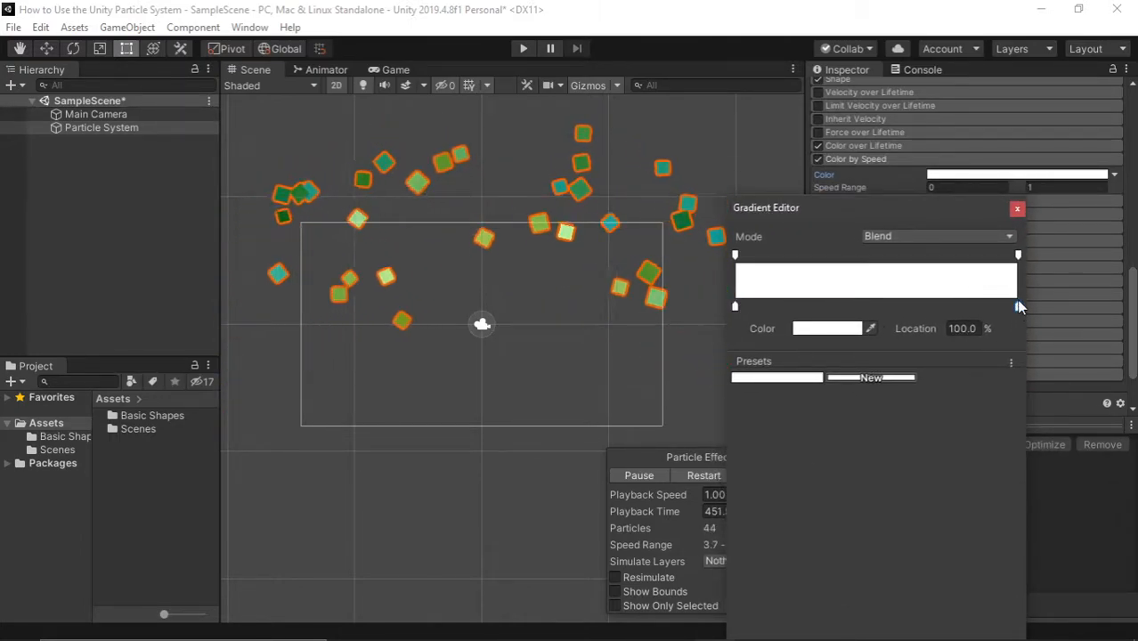
pyautogui.doubleClick(1018, 303)
pyautogui.click(862, 287)
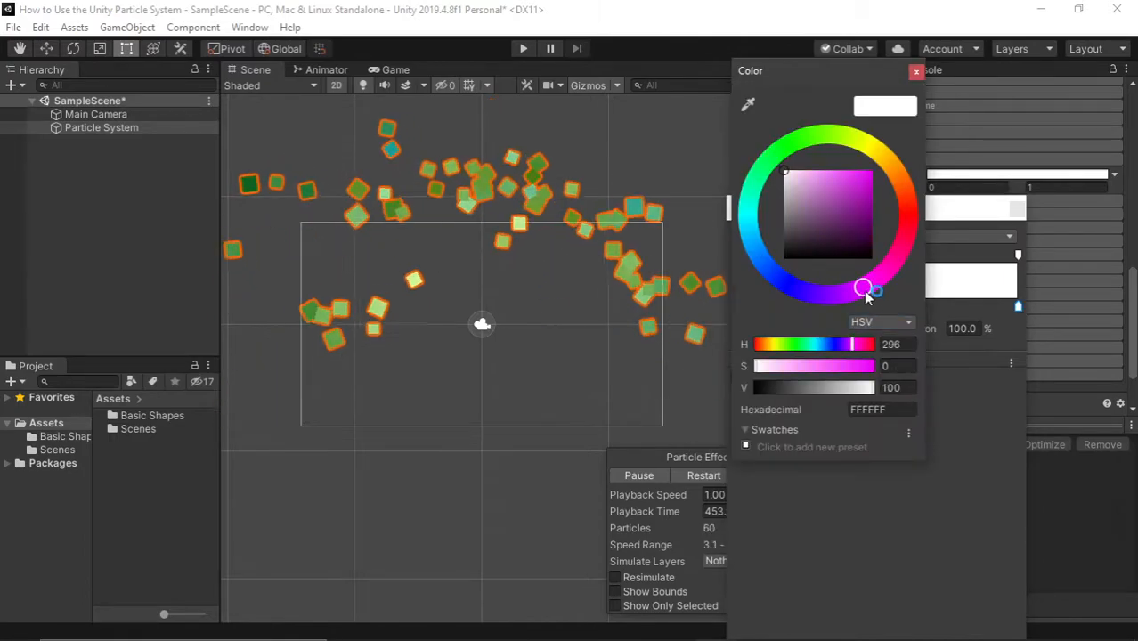
pyautogui.moveTo(868, 204); pyautogui.dragTo(914, 117)
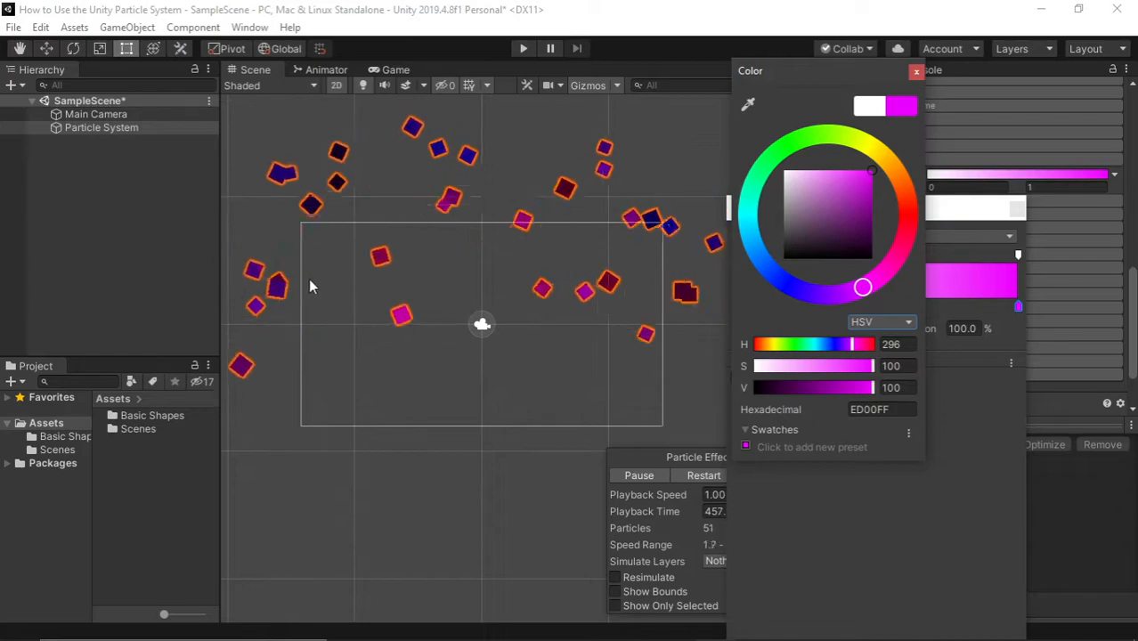
# Inspect the speed-based particle colors in the Scene view, and turn Color by Speed off and collapse it.
pyautogui.click(332, 309)
pyautogui.moveTo(270, 307); pyautogui.dragTo(528, 304, button='middle')
pyautogui.scroll(-5, 449, 248)
pyautogui.scroll(-3, 545, 266)
pyautogui.scroll(8, 488, 274)
pyautogui.moveTo(467, 279); pyautogui.dragTo(576, 250, button='middle')
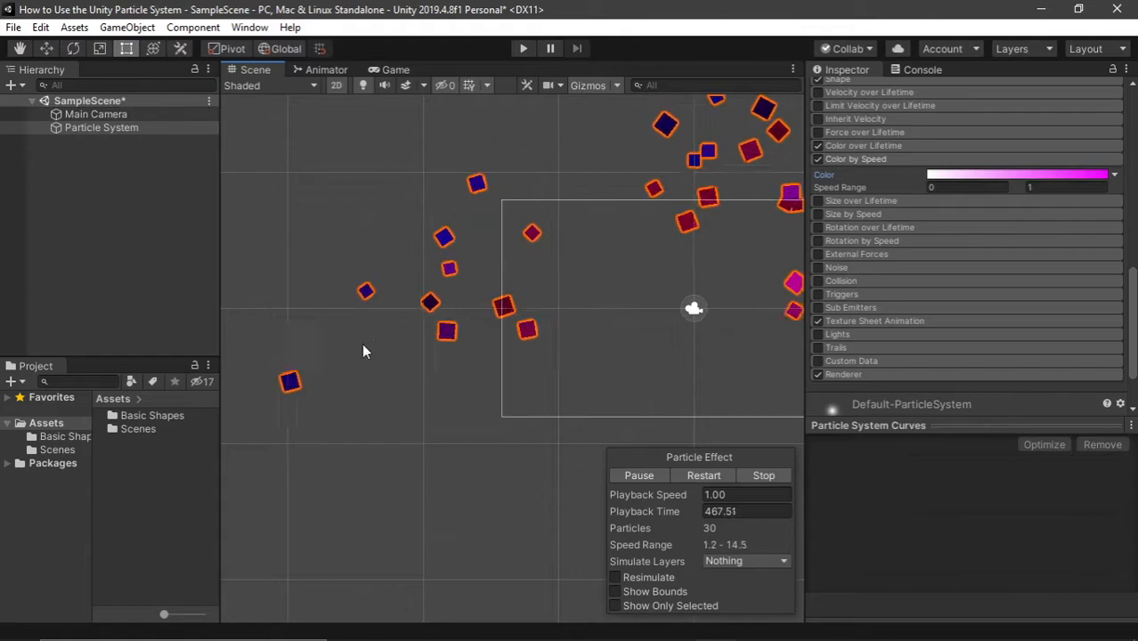
pyautogui.click(1028, 176)
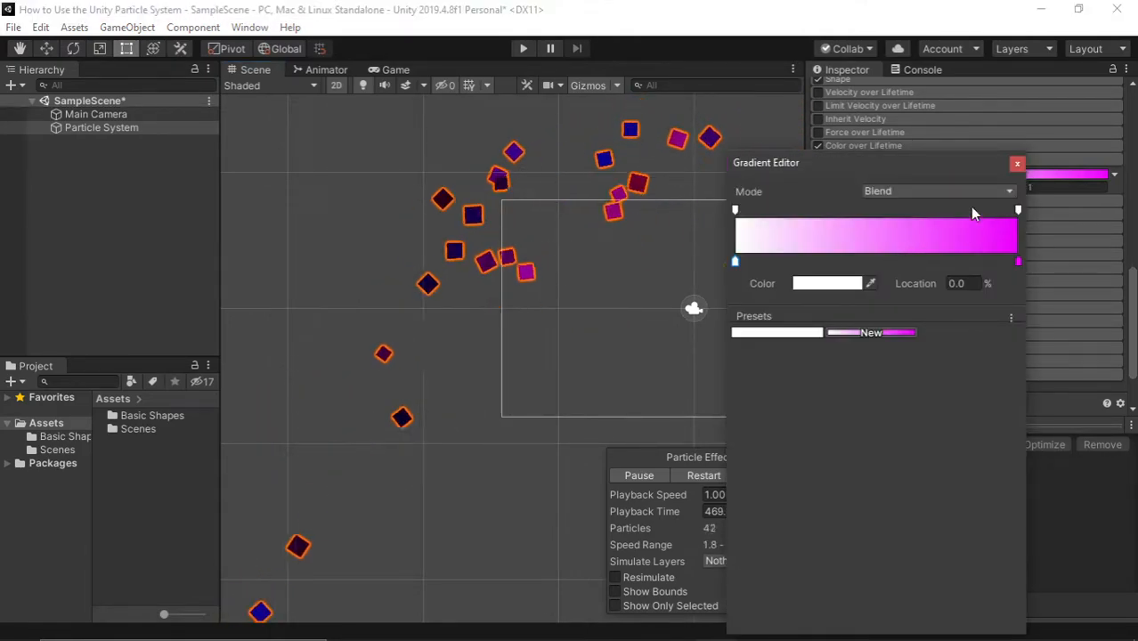
pyautogui.click(1015, 163)
pyautogui.click(817, 160)
pyautogui.click(851, 159)
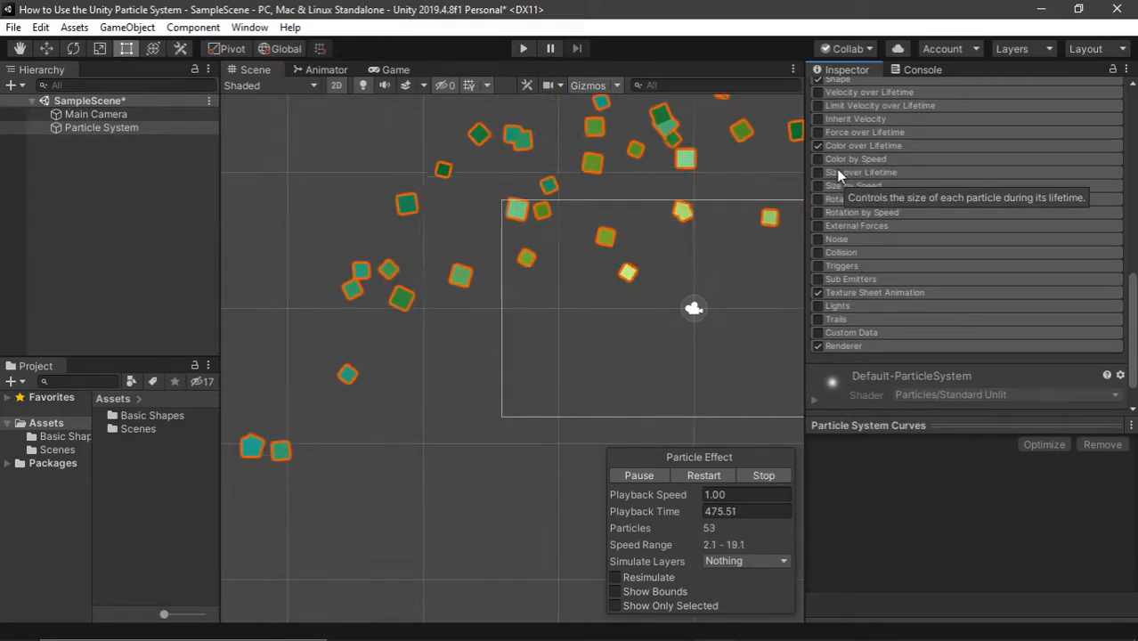
# Enable Size over Lifetime and shape its Size curve to fall from 1 at birth to 0 at the end of life.
pyautogui.scroll(-5, 666, 213)
pyautogui.moveTo(662, 217); pyautogui.dragTo(632, 207, button='middle')
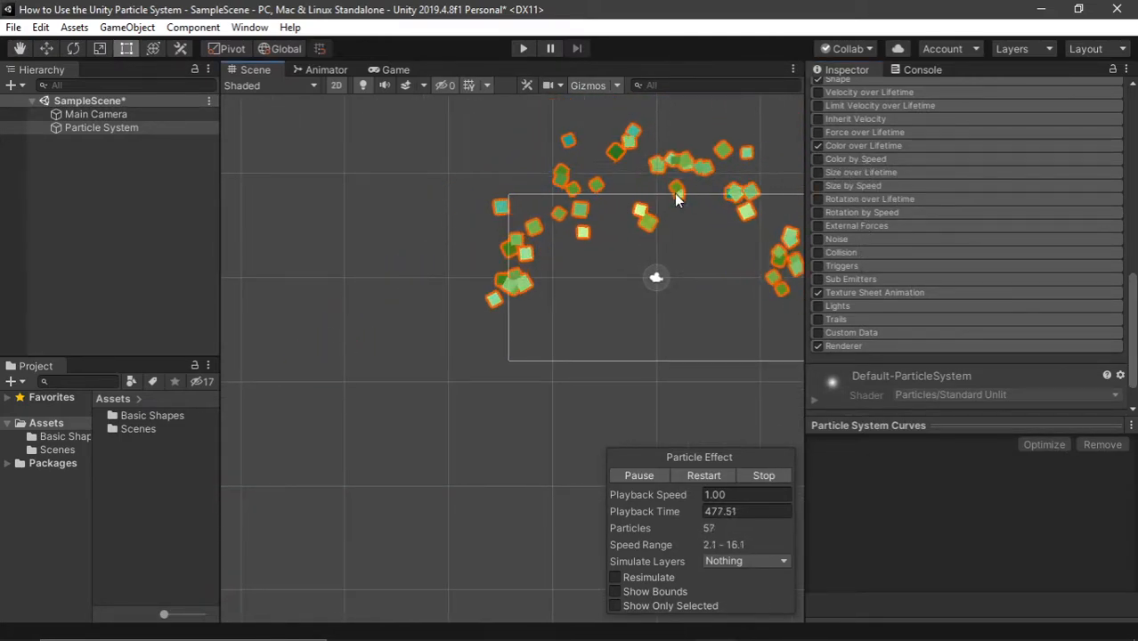
pyautogui.click(817, 173)
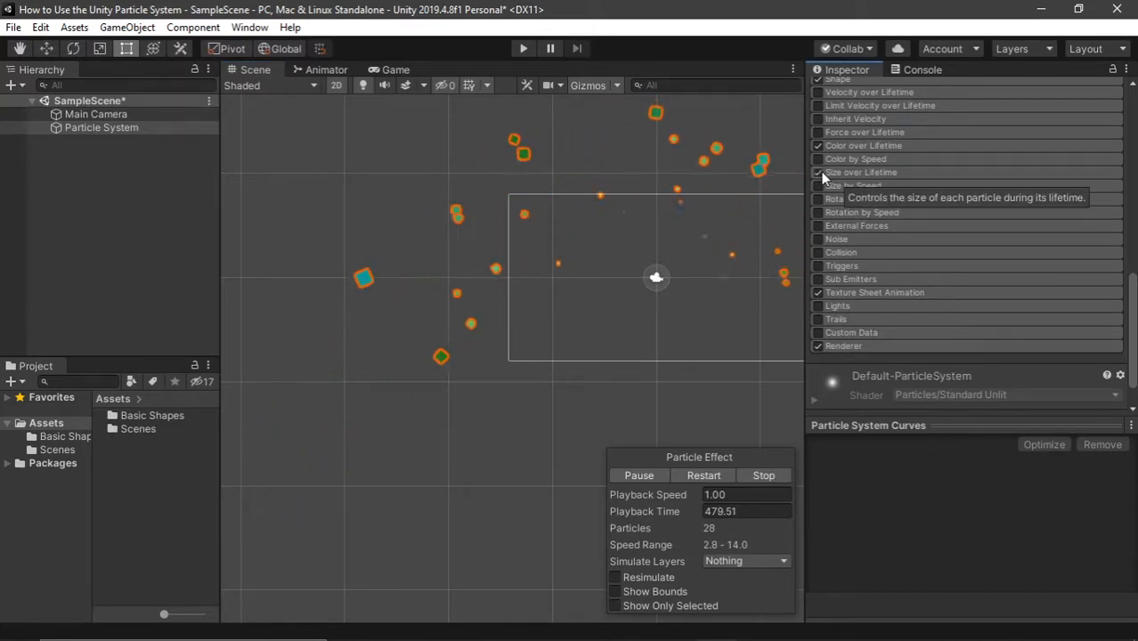
pyautogui.click(845, 172)
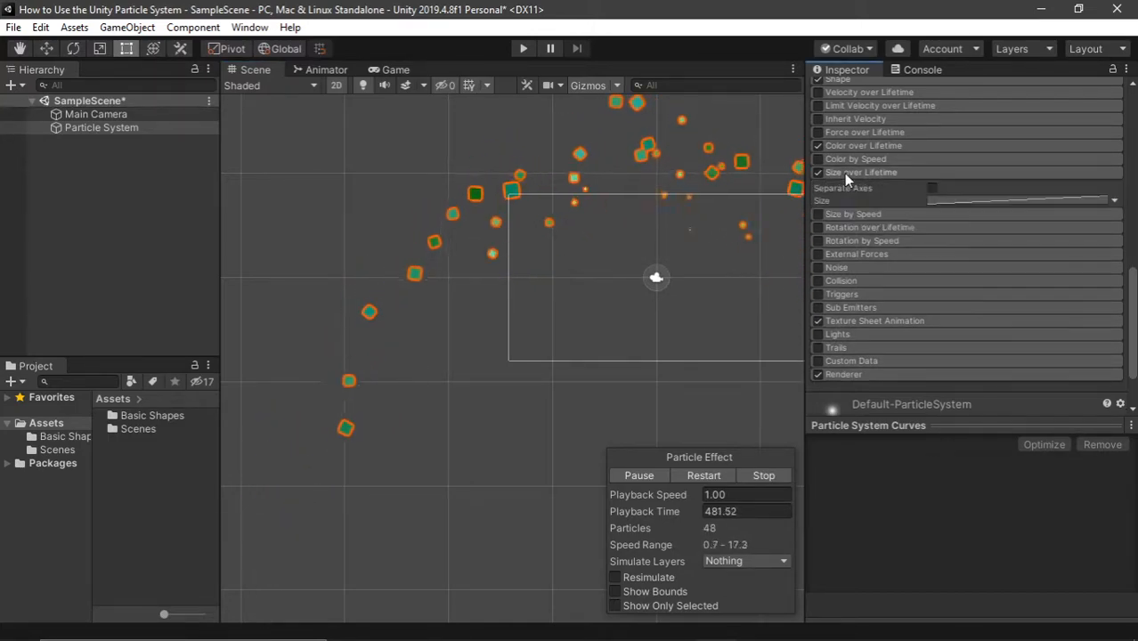
pyautogui.click(995, 202)
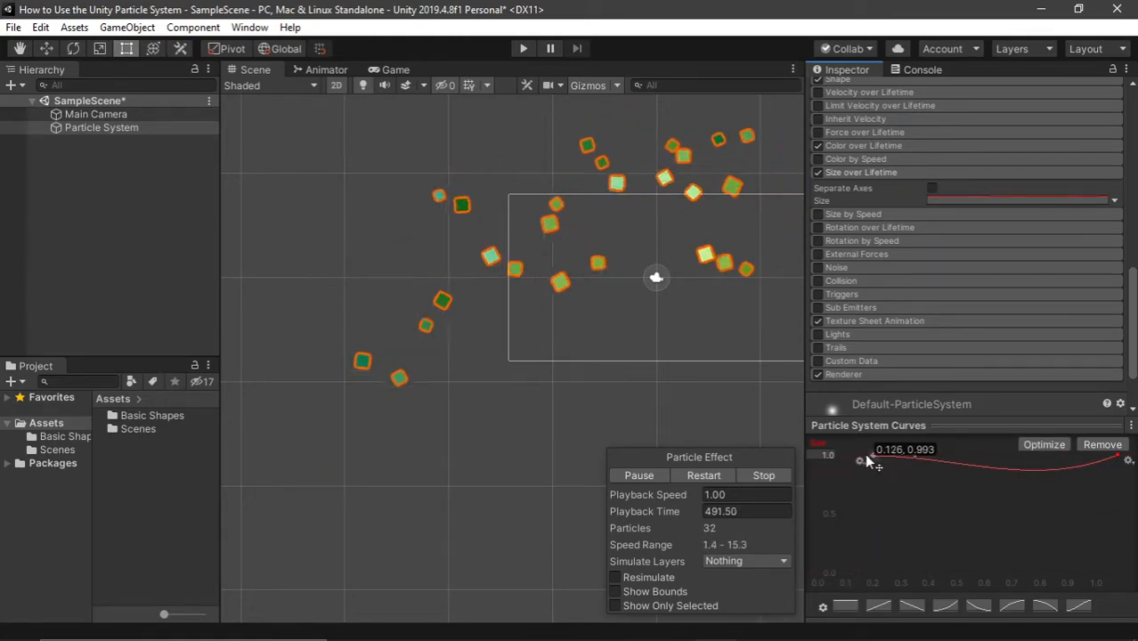
pyautogui.click(837, 456)
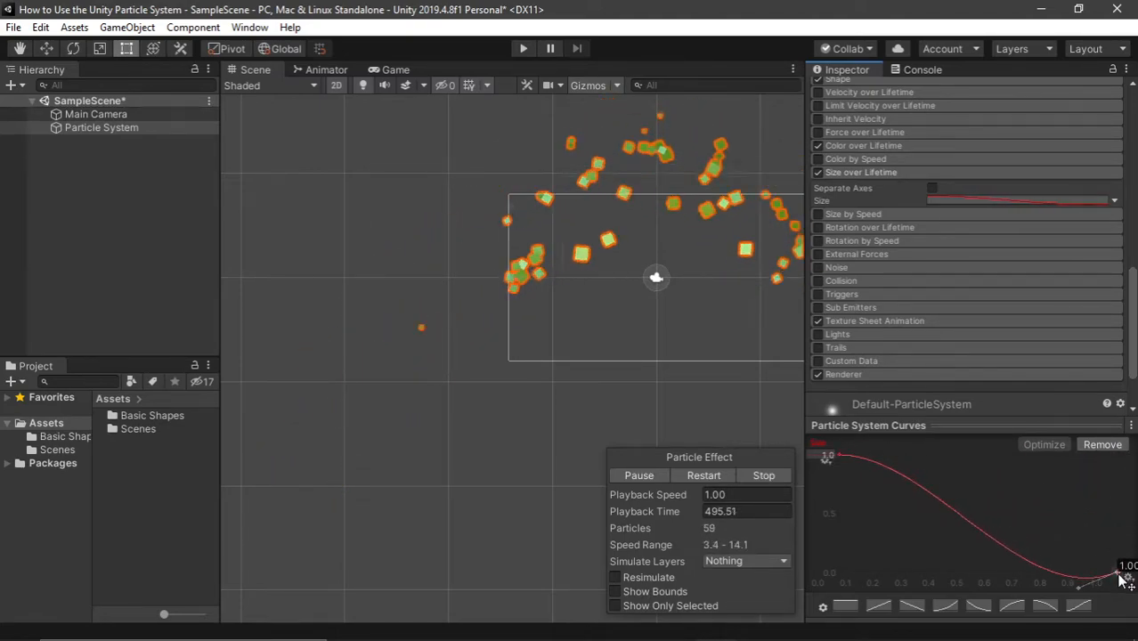
# Try bending the Size curve with extra keys along its middle, and remove those keys.
pyautogui.doubleClick(970, 524)
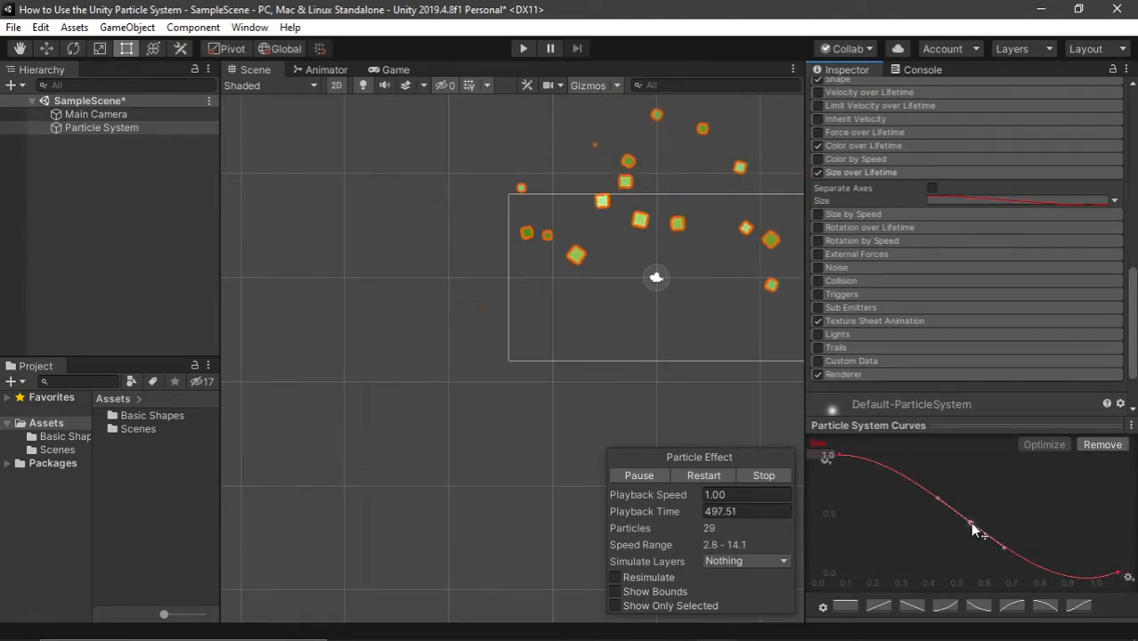
pyautogui.moveTo(1004, 541); pyautogui.dragTo(1021, 561)
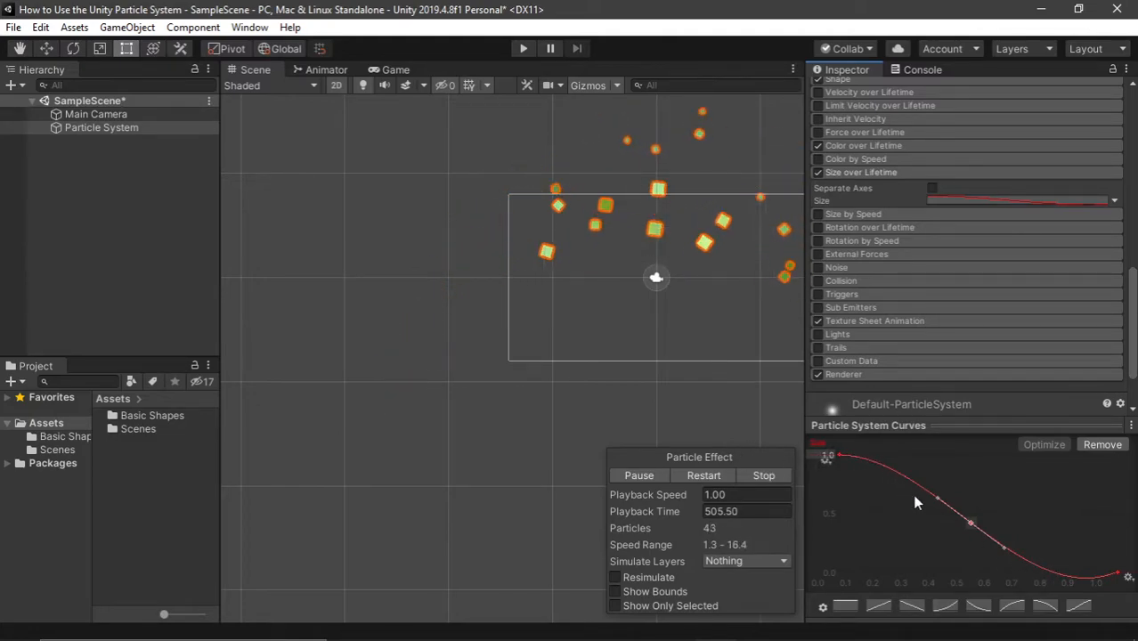
pyautogui.scroll(4, 586, 268)
pyautogui.moveTo(673, 242); pyautogui.dragTo(703, 265, button='middle')
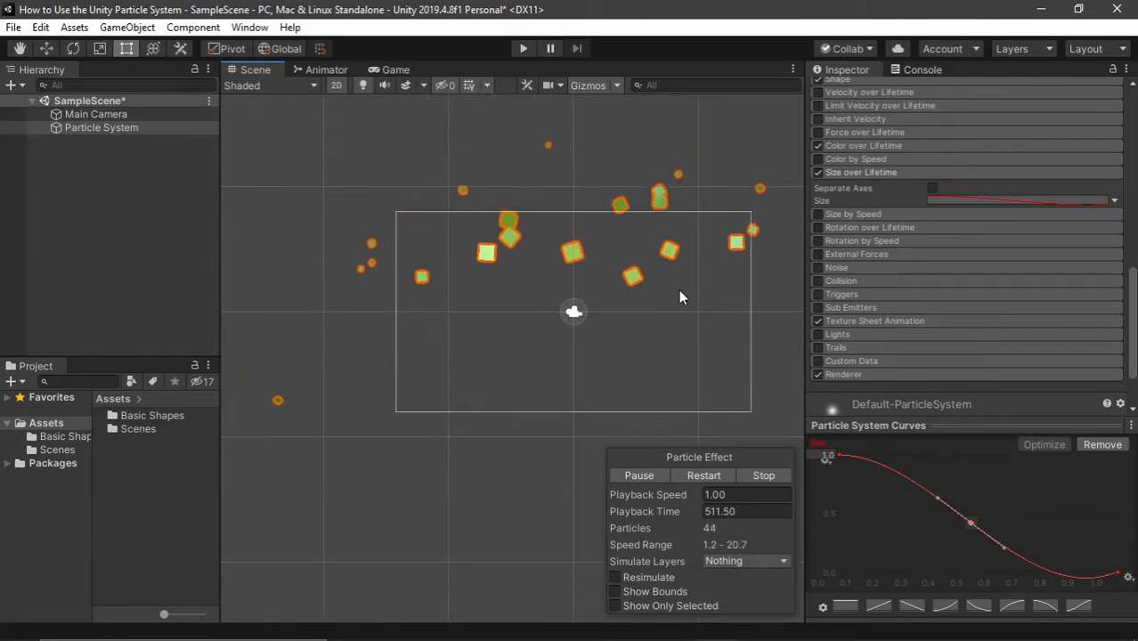
pyautogui.doubleClick(909, 481)
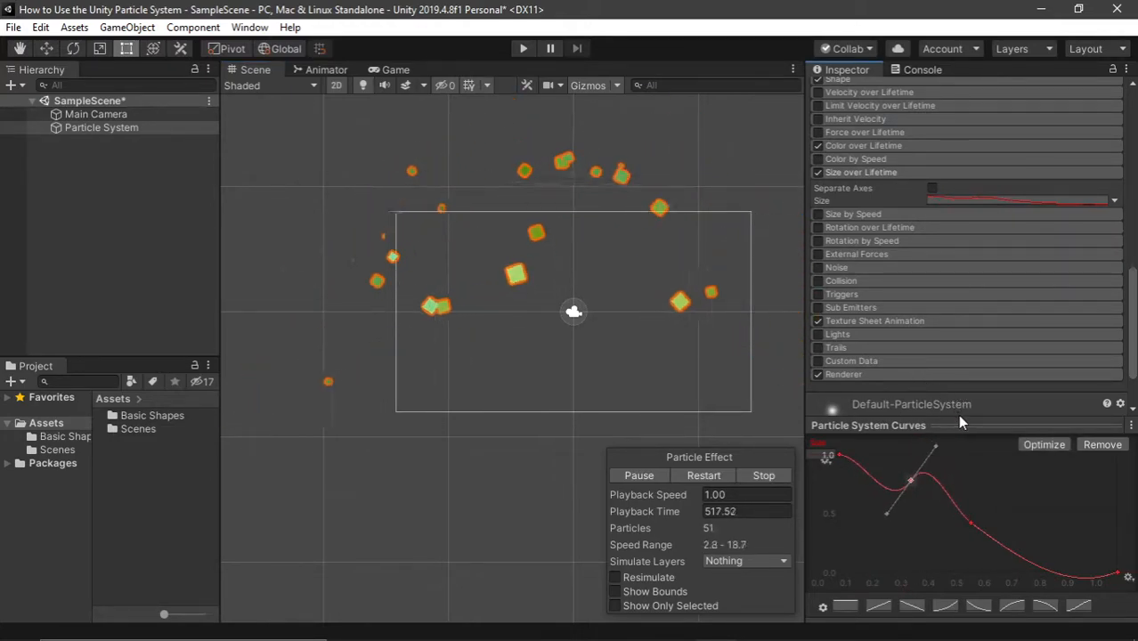
pyautogui.doubleClick(1007, 547)
pyautogui.moveTo(1040, 571); pyautogui.dragTo(1005, 583)
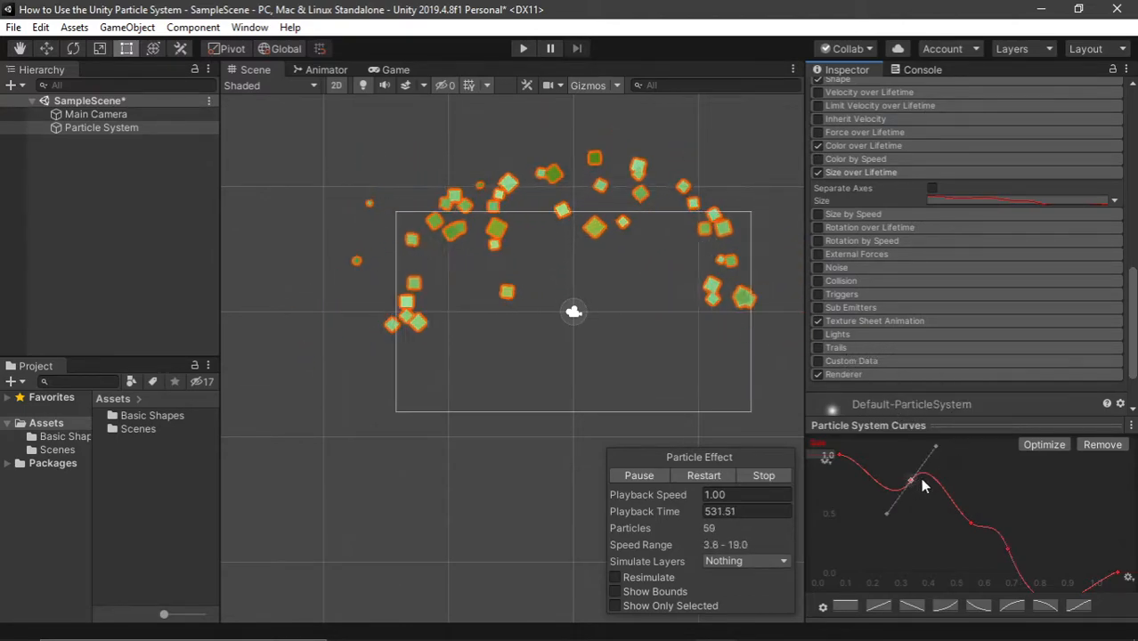
pyautogui.moveTo(970, 520); pyautogui.dragTo(990, 533)
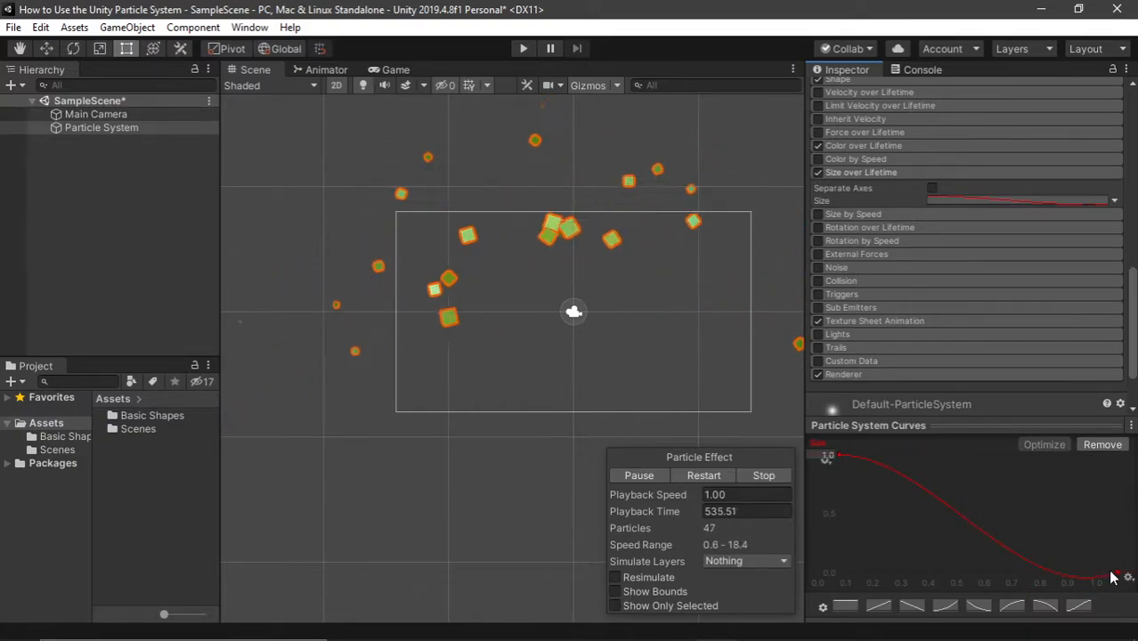
# Flatten the tangent of the Size curve's end key so the size eases smoothly to 0.
pyautogui.moveTo(1082, 588); pyautogui.dragTo(1081, 579)
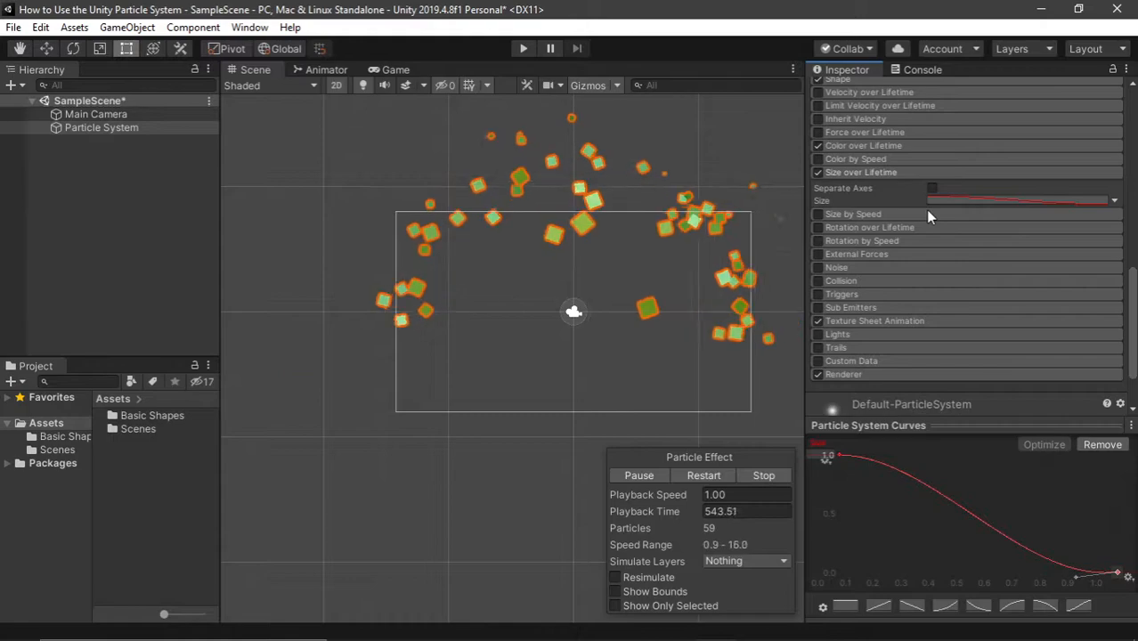
# Enable Rotation over Lifetime and set its Angular Velocity to 180 with Separate Axes off.
pyautogui.click(859, 172)
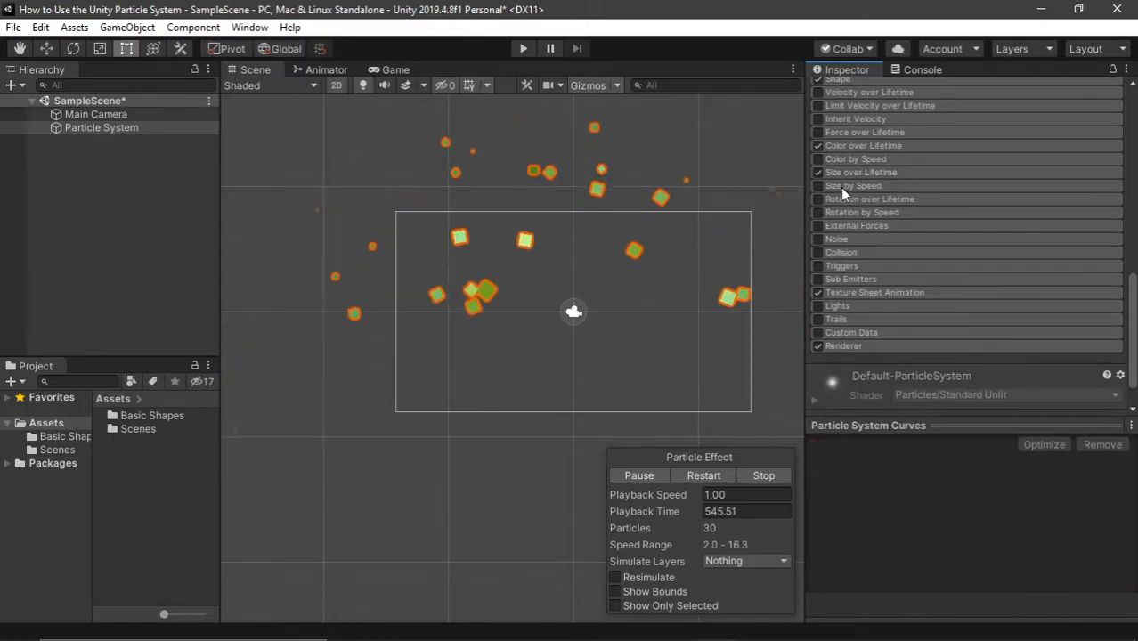
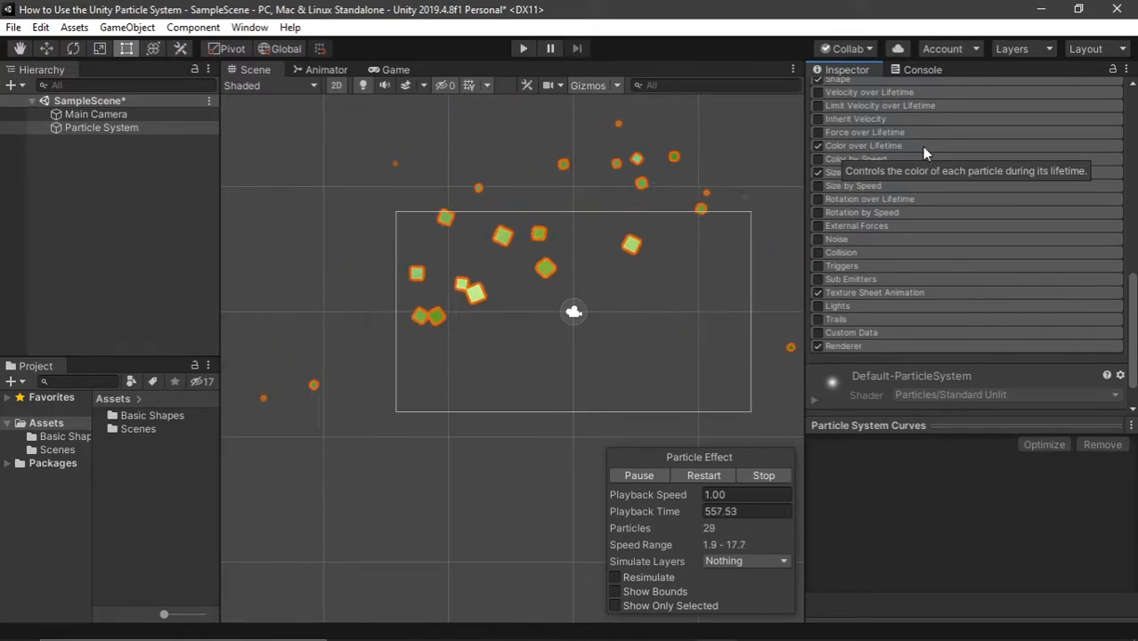
pyautogui.click(825, 198)
pyautogui.click(818, 198)
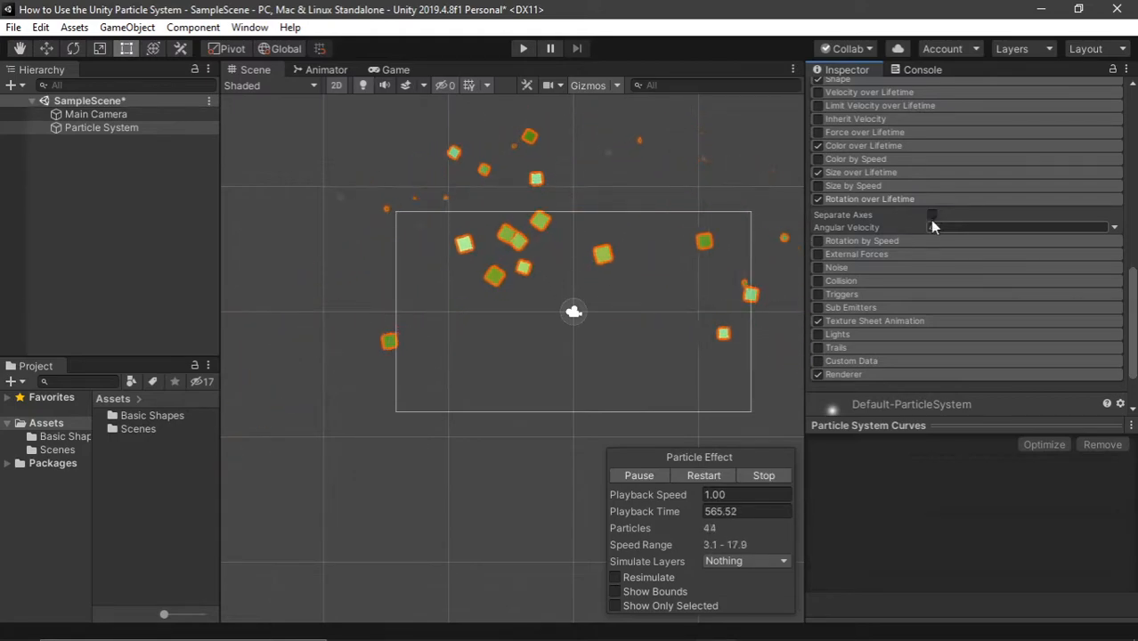
pyautogui.click(931, 215)
pyautogui.click(932, 216)
pyautogui.click(952, 228)
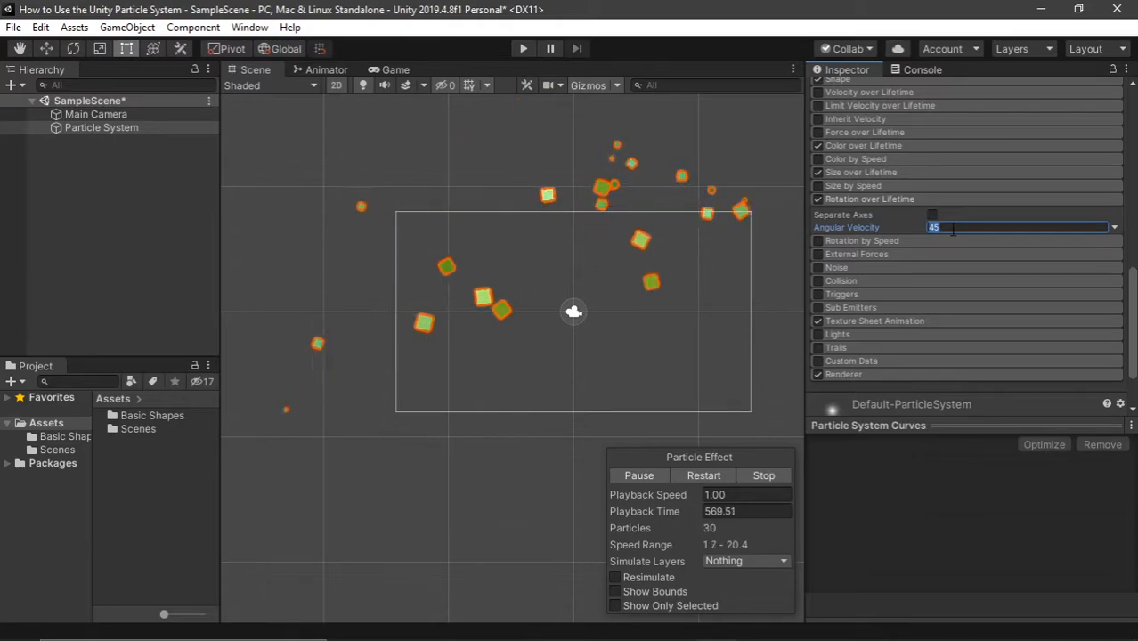
pyautogui.write('180')
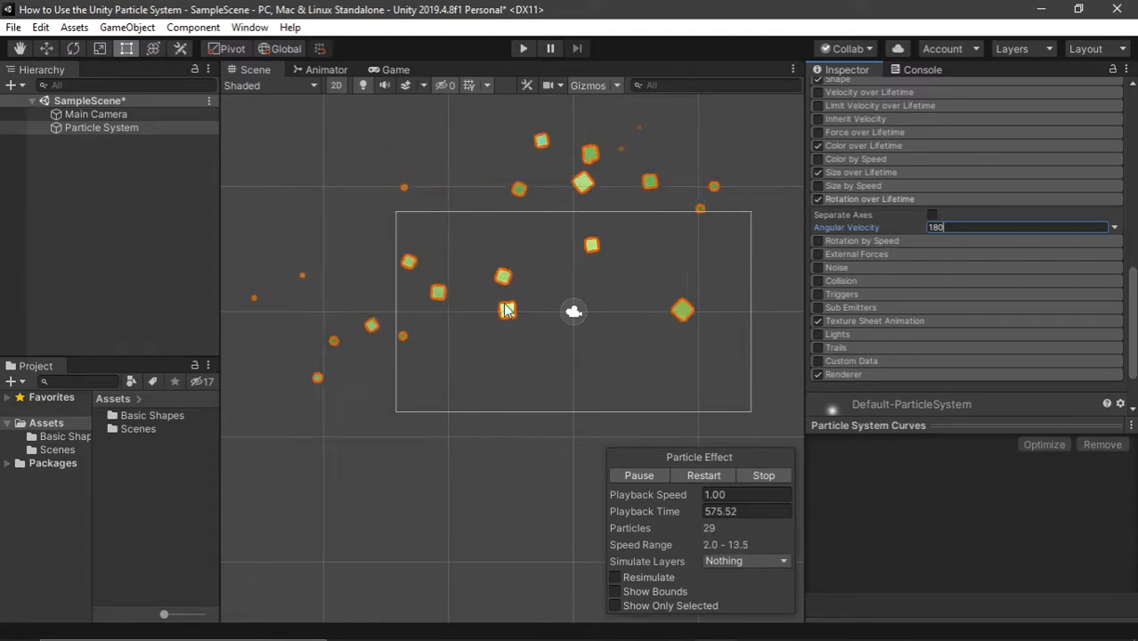
pyautogui.click(856, 200)
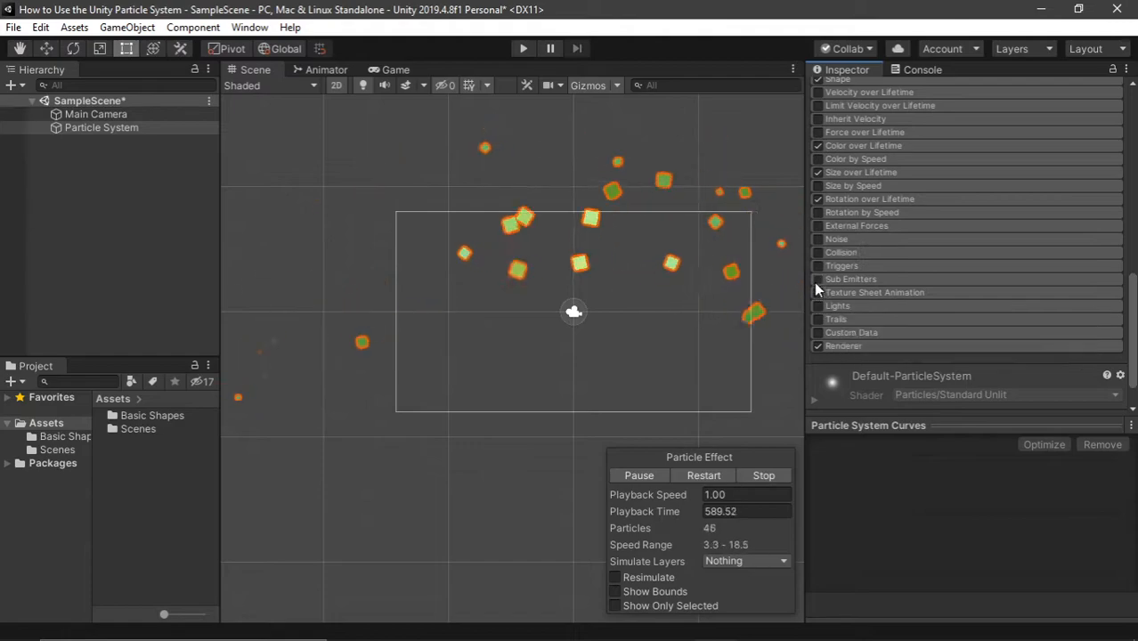
# Enable Noise and set its Strength to 0.63, Frequency to 0.29, Scroll Speed to 1.1 and Octaves to 4.
pyautogui.click(818, 240)
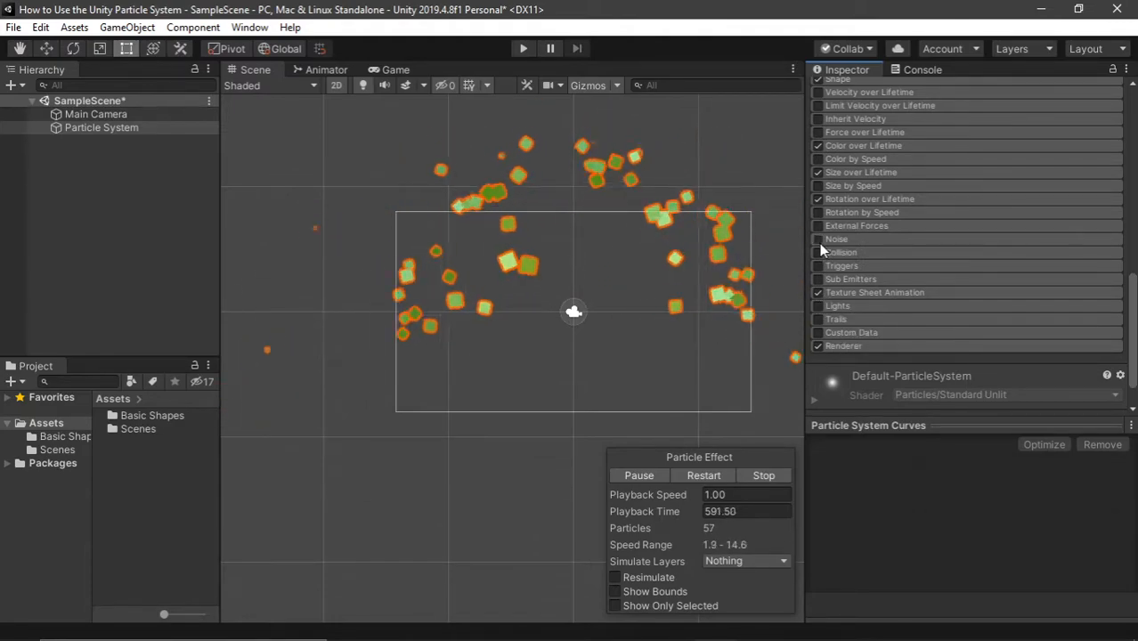
pyautogui.click(850, 243)
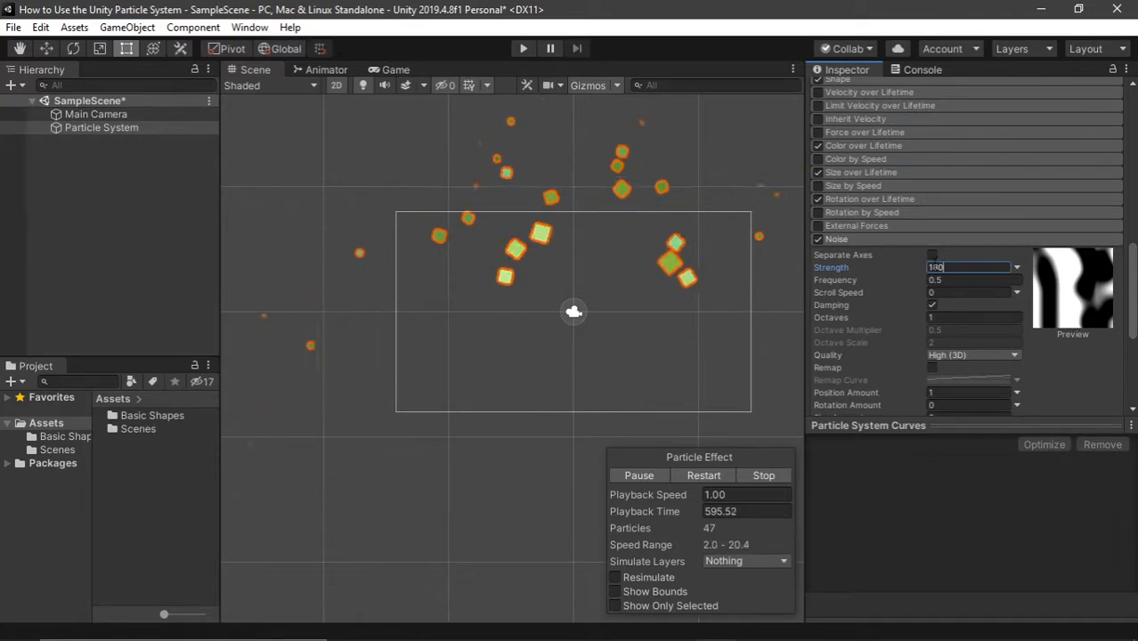
pyautogui.moveTo(1061, 272)
pyautogui.mouseDown()
pyautogui.moveTo(877, 273)
pyautogui.moveTo(1054, 286)
pyautogui.mouseUp()
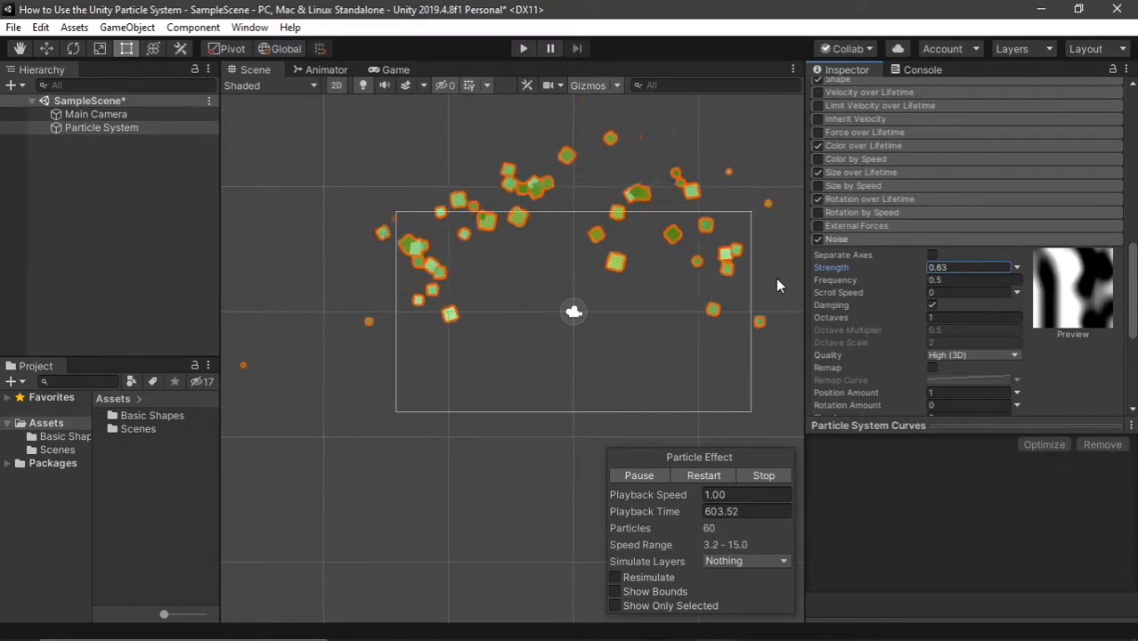
pyautogui.moveTo(907, 280); pyautogui.dragTo(925, 294)
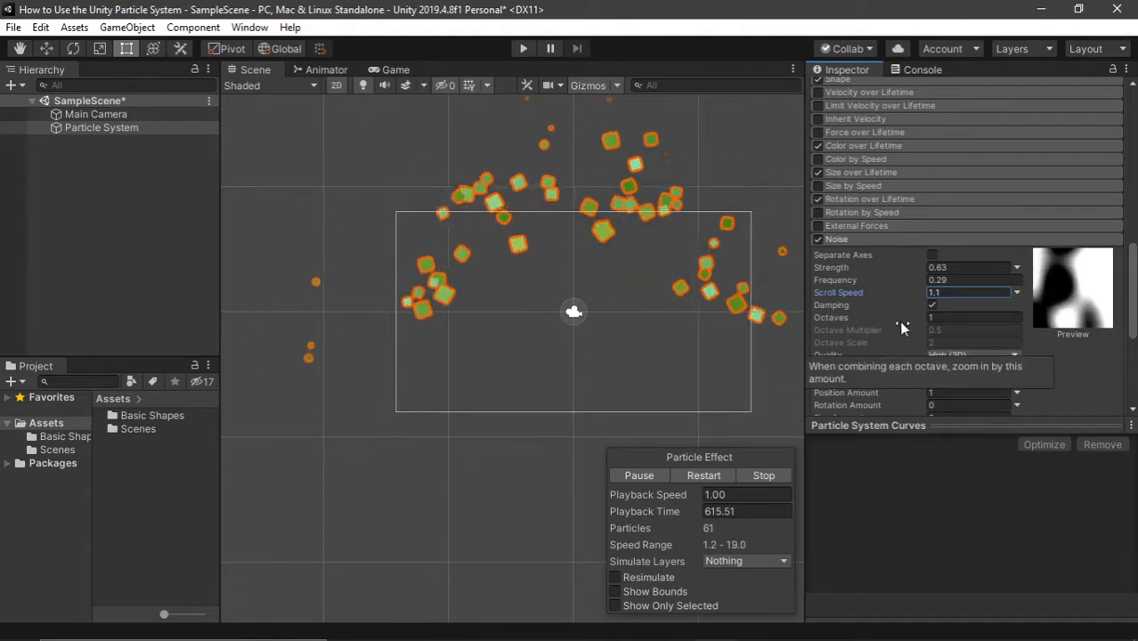
pyautogui.moveTo(897, 317); pyautogui.dragTo(915, 318)
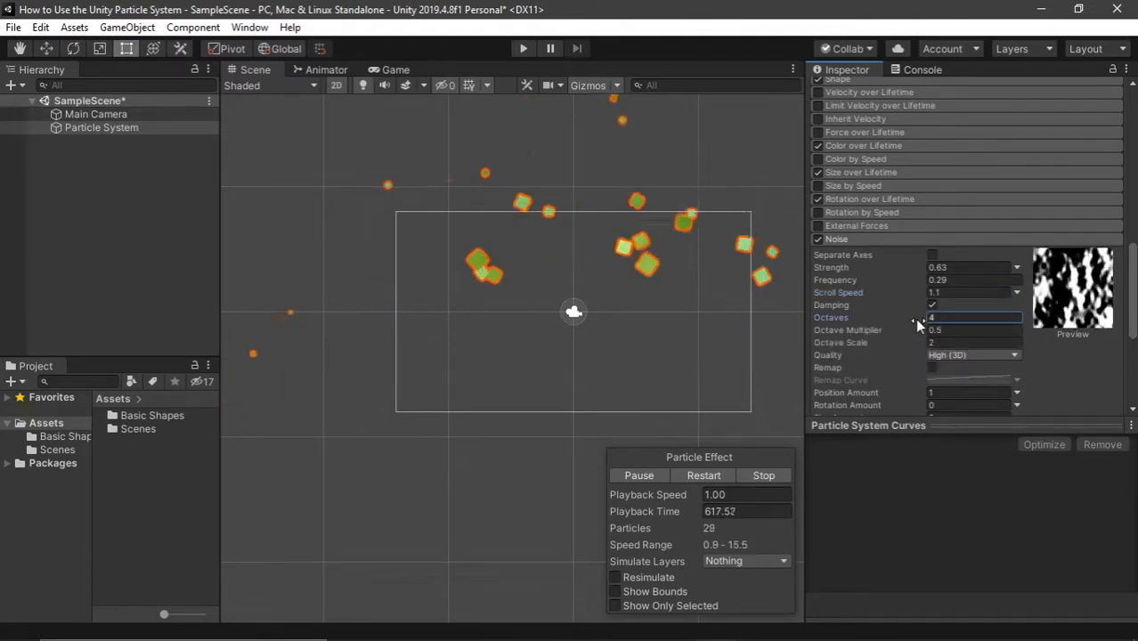
# Try a Noise Strength of 5.51, and settle on a Strength of 1 and a Frequency of 0.18.
pyautogui.moveTo(918, 267); pyautogui.dragTo(1080, 331)
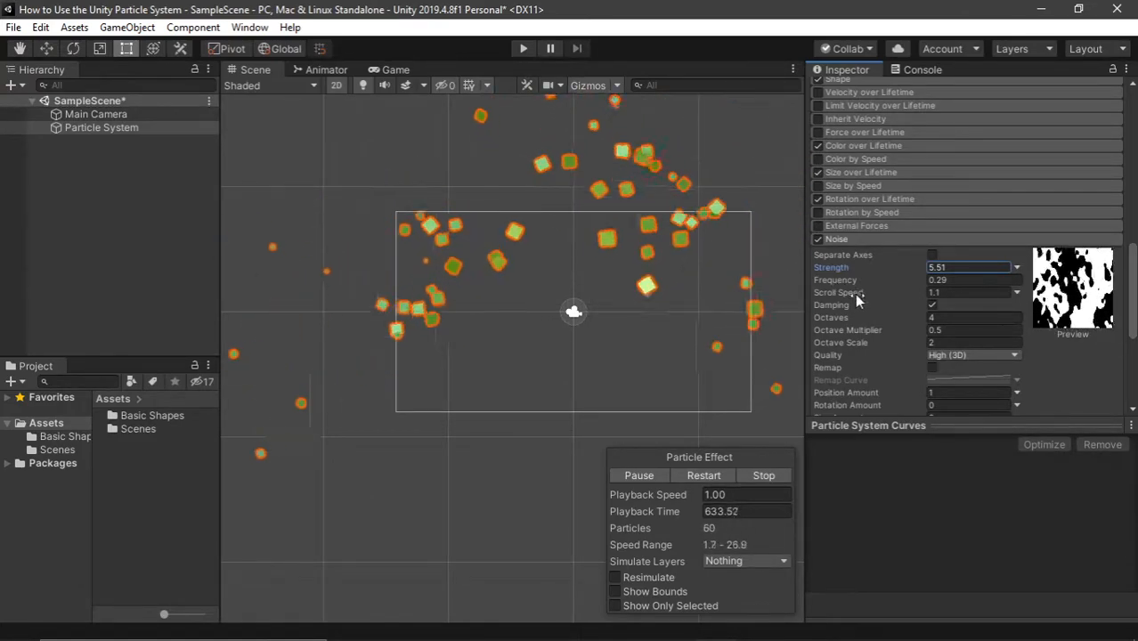
pyautogui.moveTo(656, 188); pyautogui.dragTo(628, 220, button='middle')
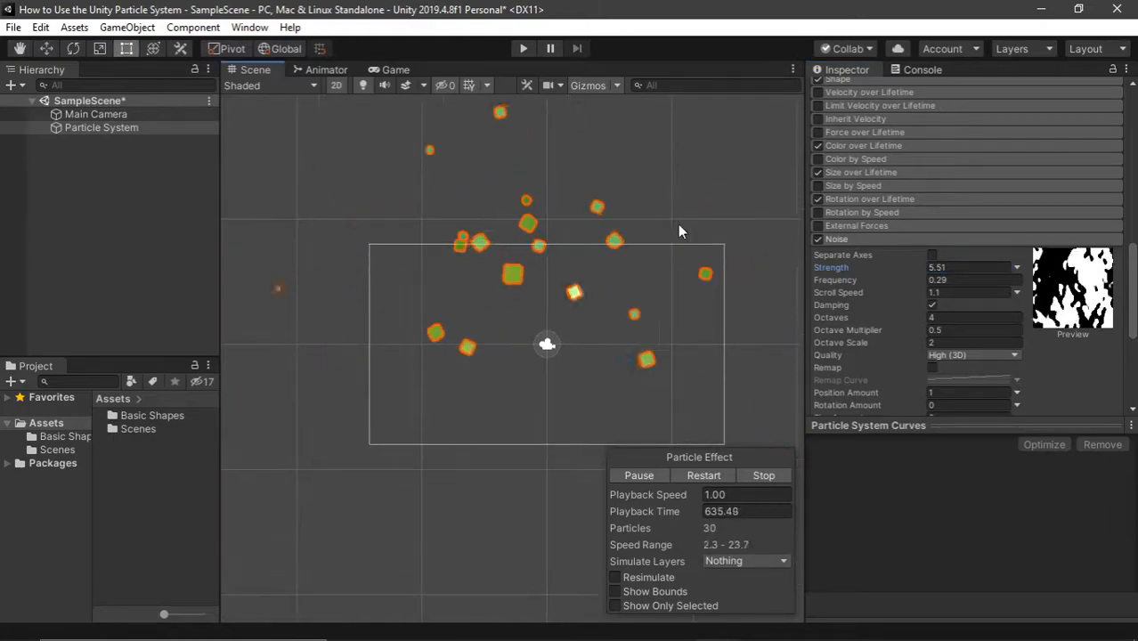
pyautogui.click(946, 267)
pyautogui.write('1')
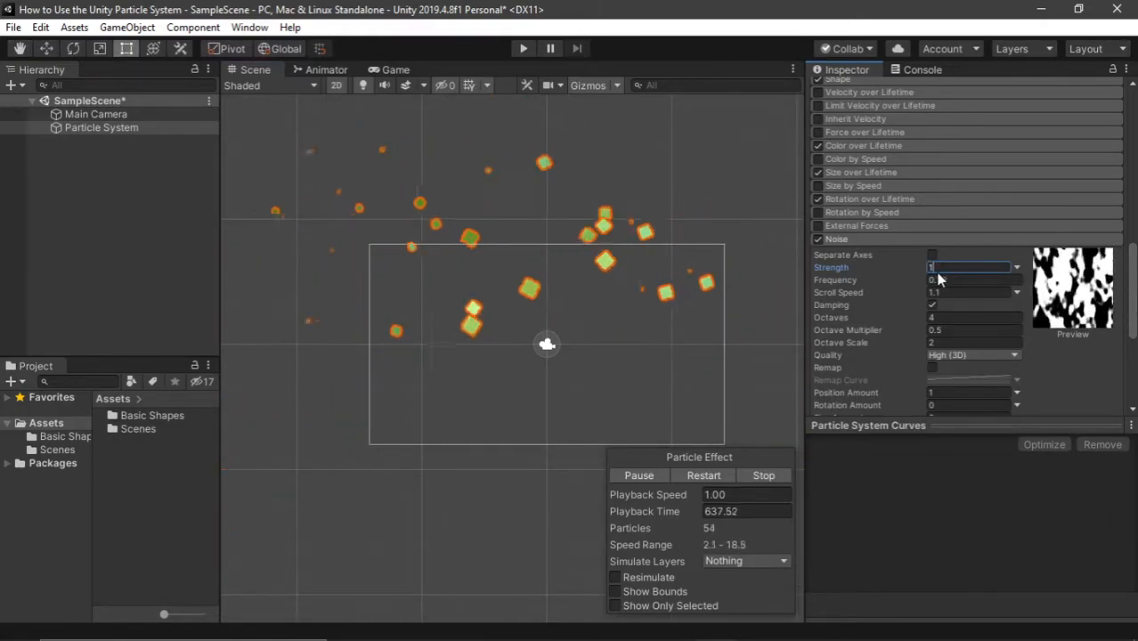
pyautogui.press('Tab')
pyautogui.write('0.0001')
pyautogui.moveTo(885, 282); pyautogui.dragTo(890, 282)
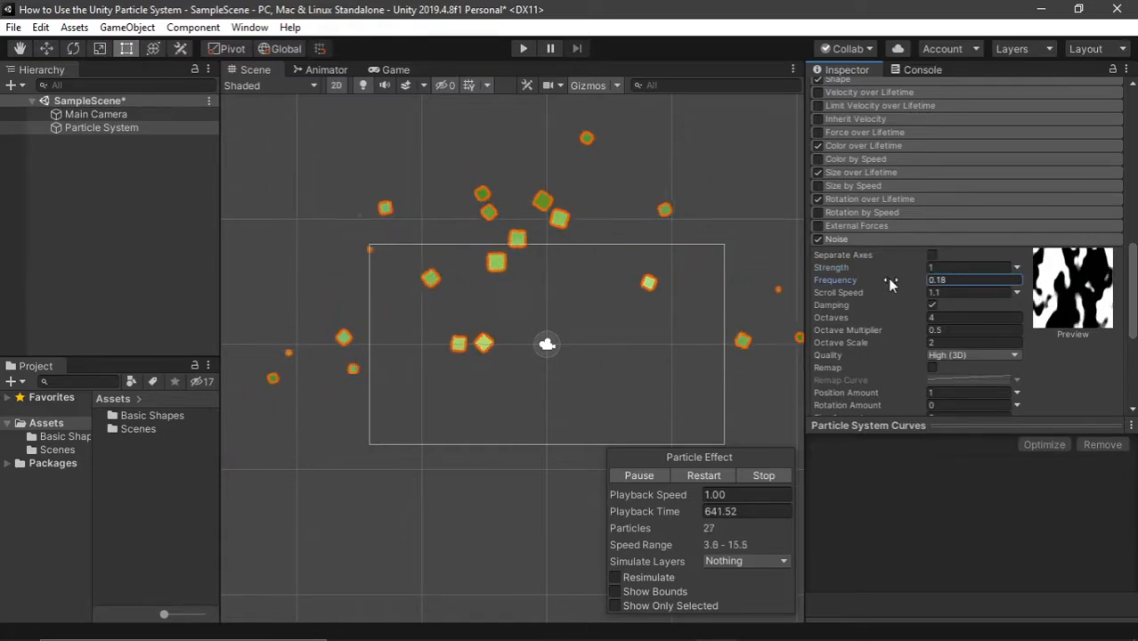
# Deselect the Particle System to view the noisy particles without outlines, and reselect it to show its modules.
pyautogui.click(600, 492)
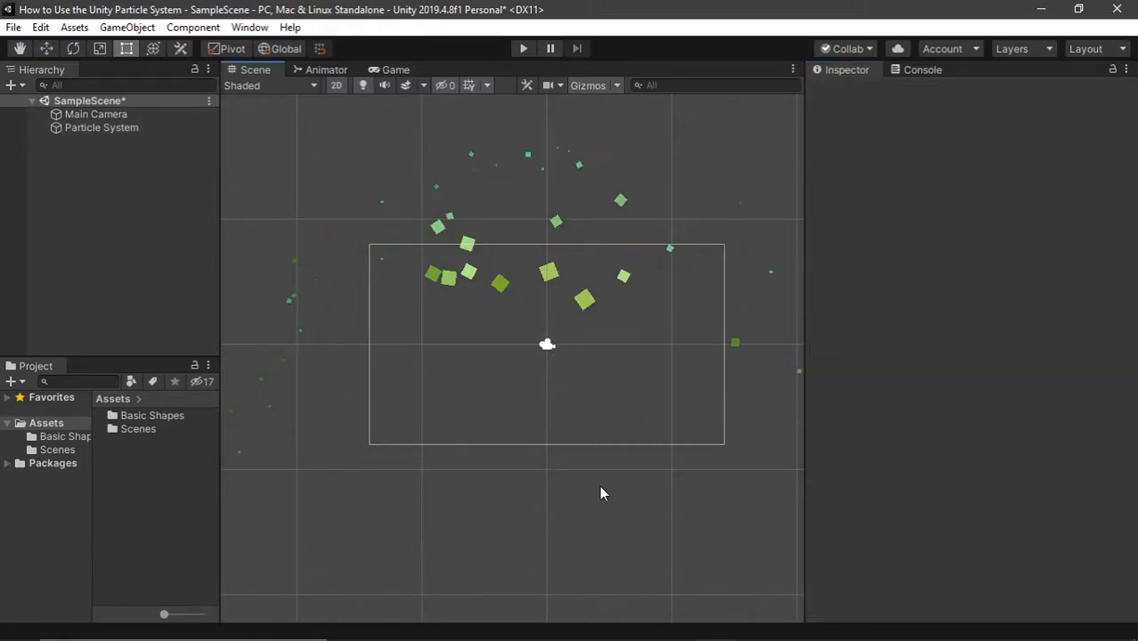
pyautogui.click(131, 128)
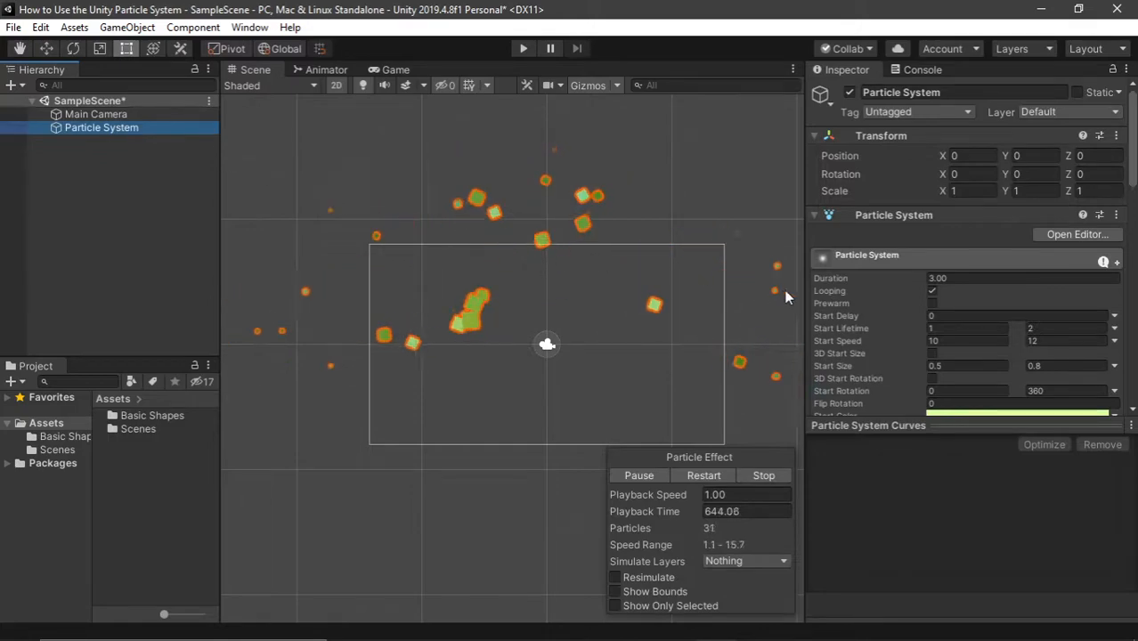
pyautogui.scroll(-10, 866, 290)
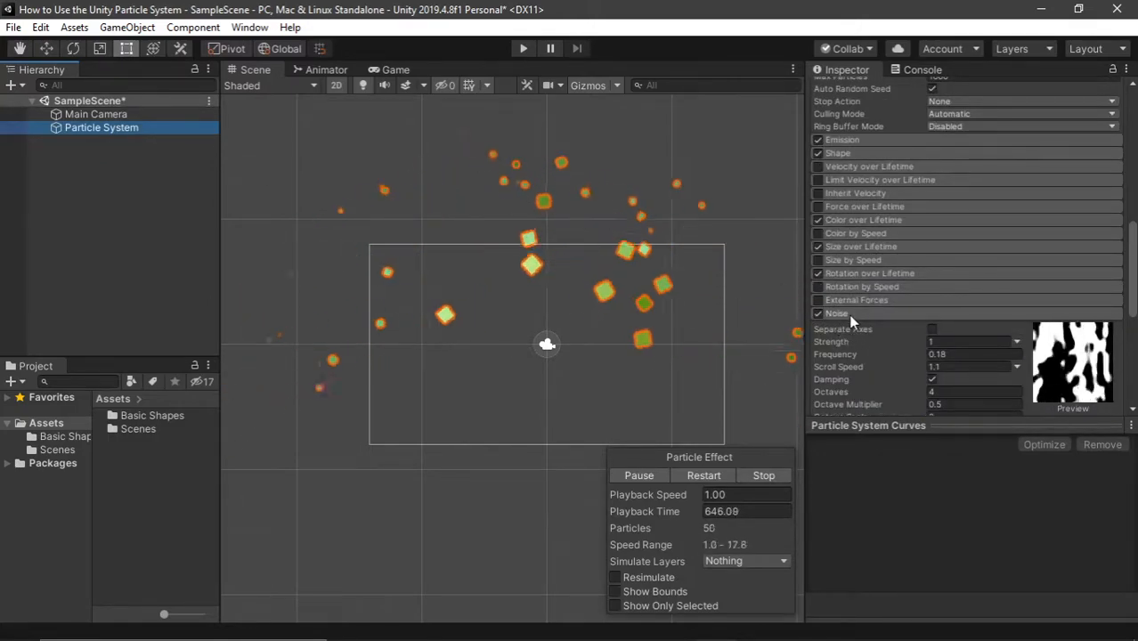
# Shrink the Particle System Curves area to make room for the modules, and enable Trails in Particles mode.
pyautogui.moveTo(889, 422); pyautogui.dragTo(910, 579)
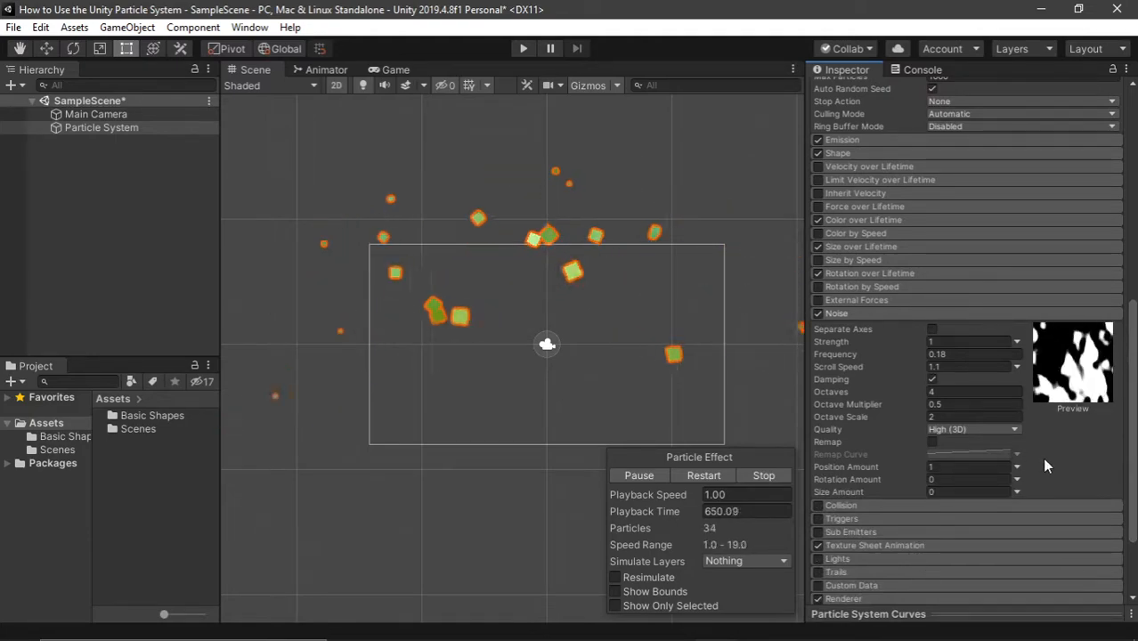
pyautogui.click(867, 312)
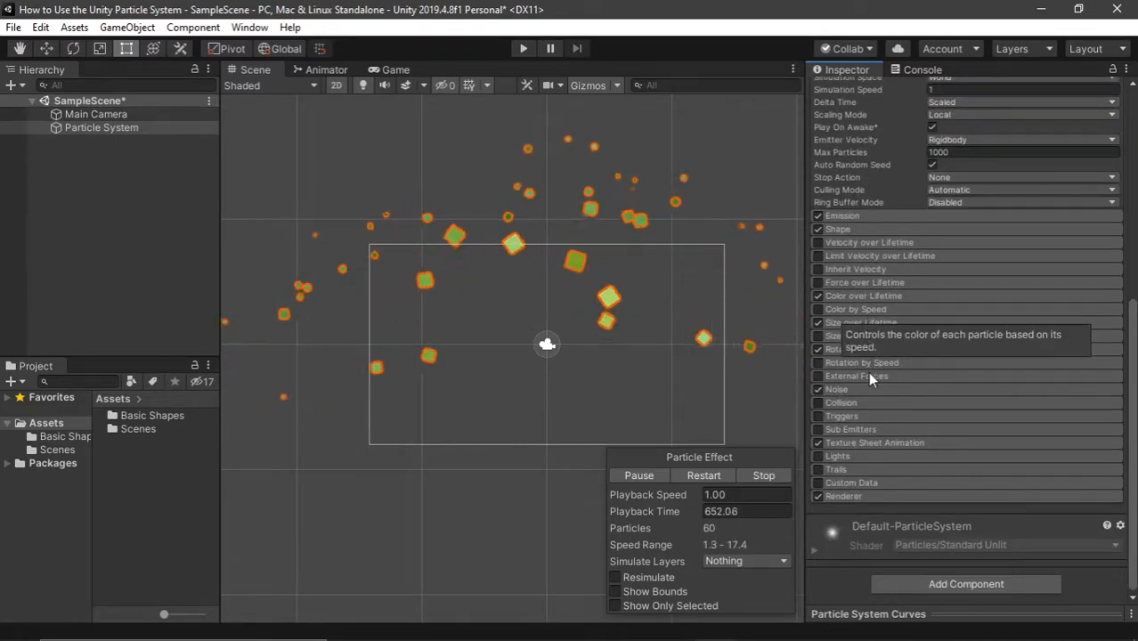
pyautogui.click(817, 471)
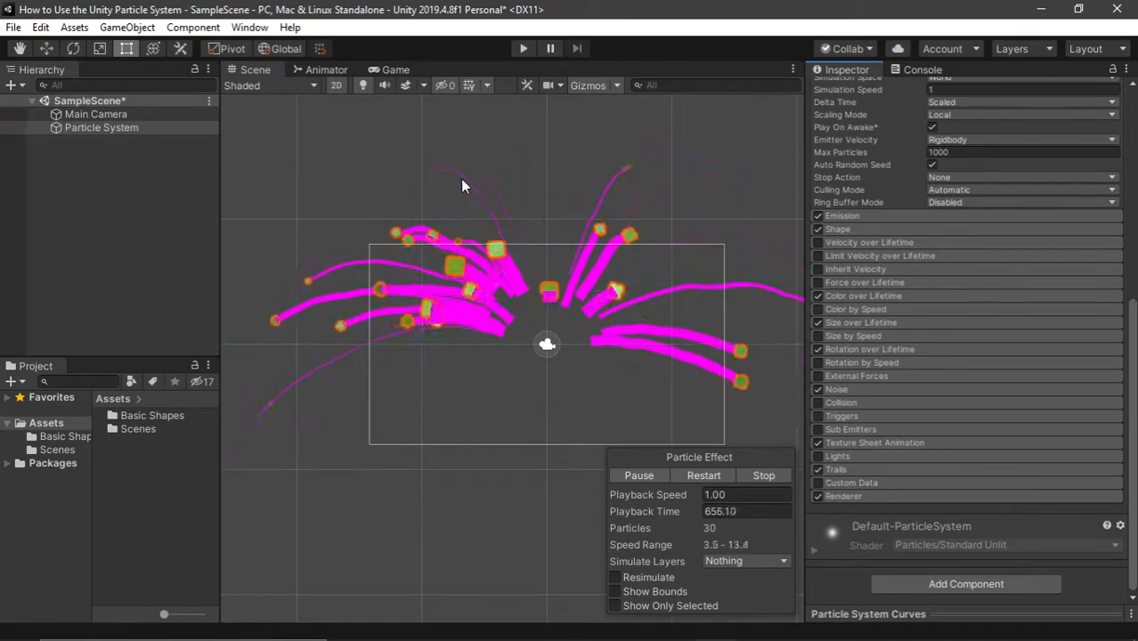
pyautogui.click(852, 469)
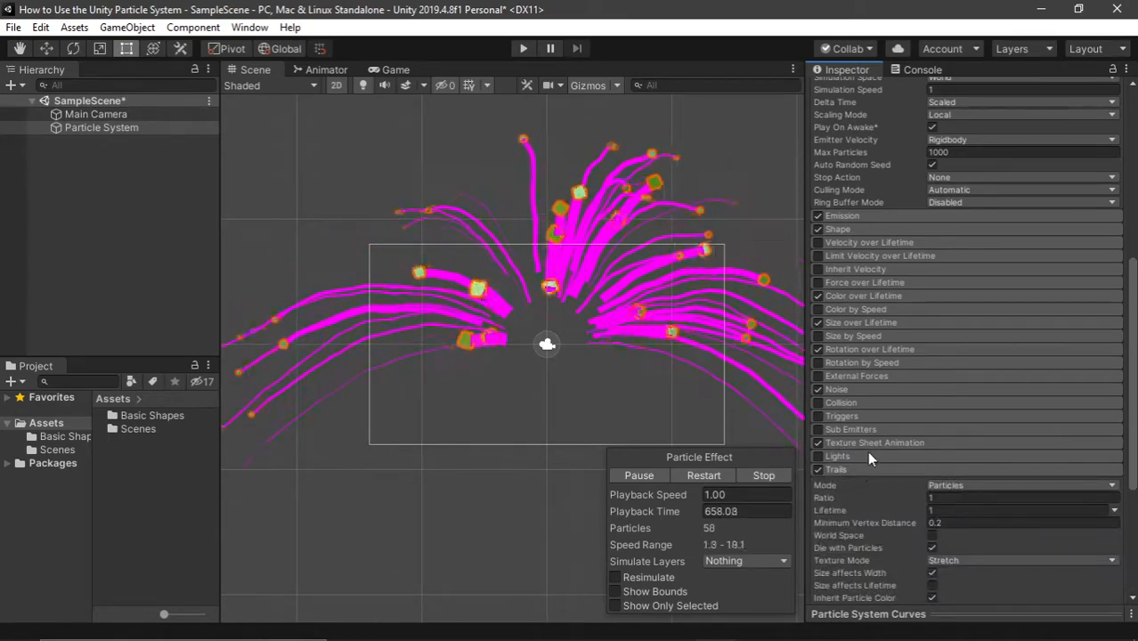
pyautogui.scroll(-3, 869, 456)
pyautogui.click(945, 335)
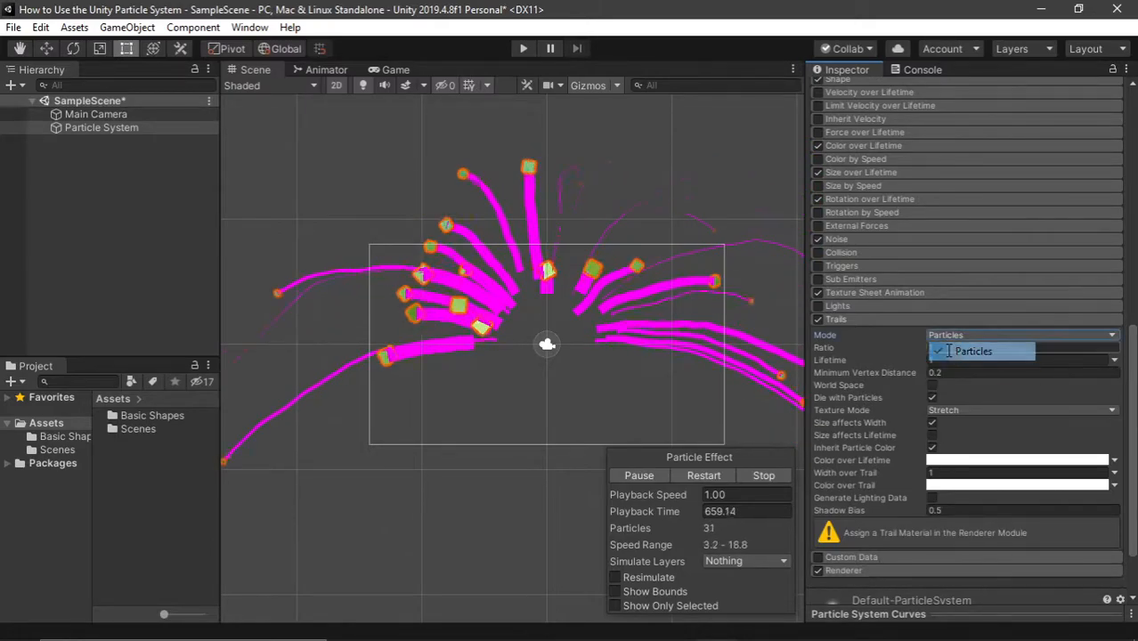
pyautogui.click(972, 351)
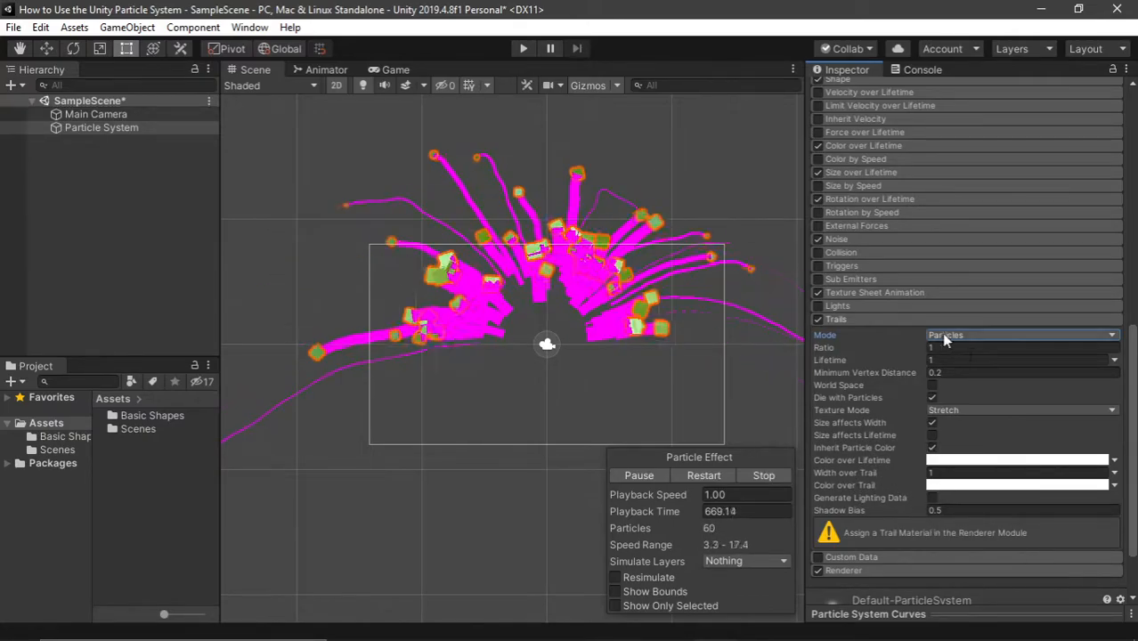
# Assign the Default-Line material as the Trail Material in the Renderer module.
pyautogui.scroll(-2, 875, 472)
pyautogui.click(875, 495)
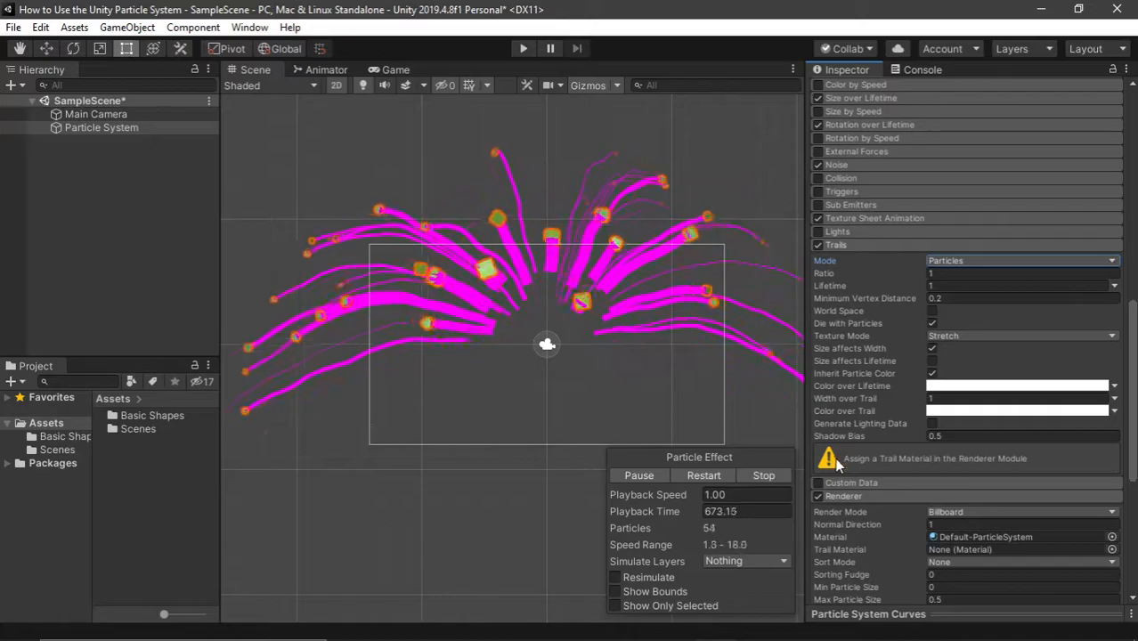
pyautogui.scroll(-4, 906, 461)
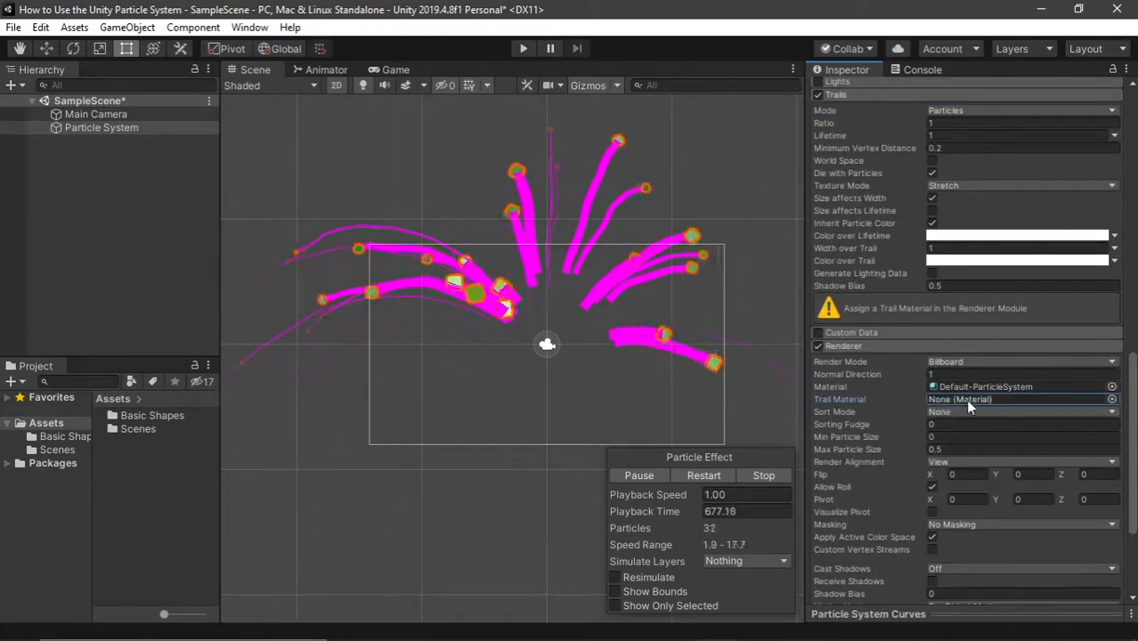
pyautogui.click(1112, 399)
pyautogui.write('tria')
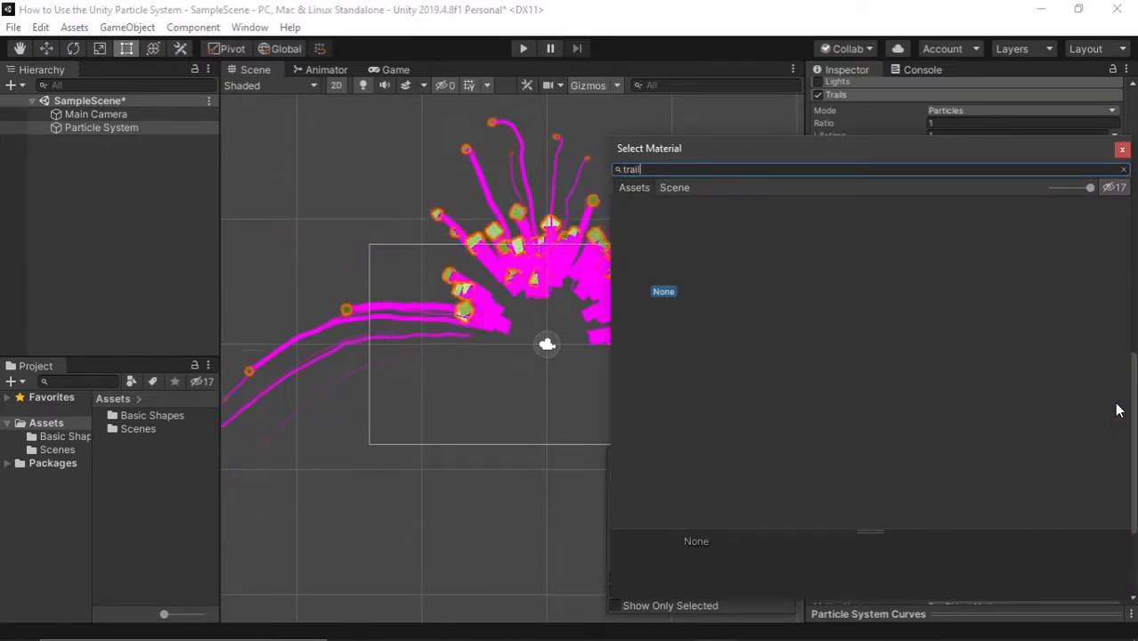
pyautogui.write('defa')
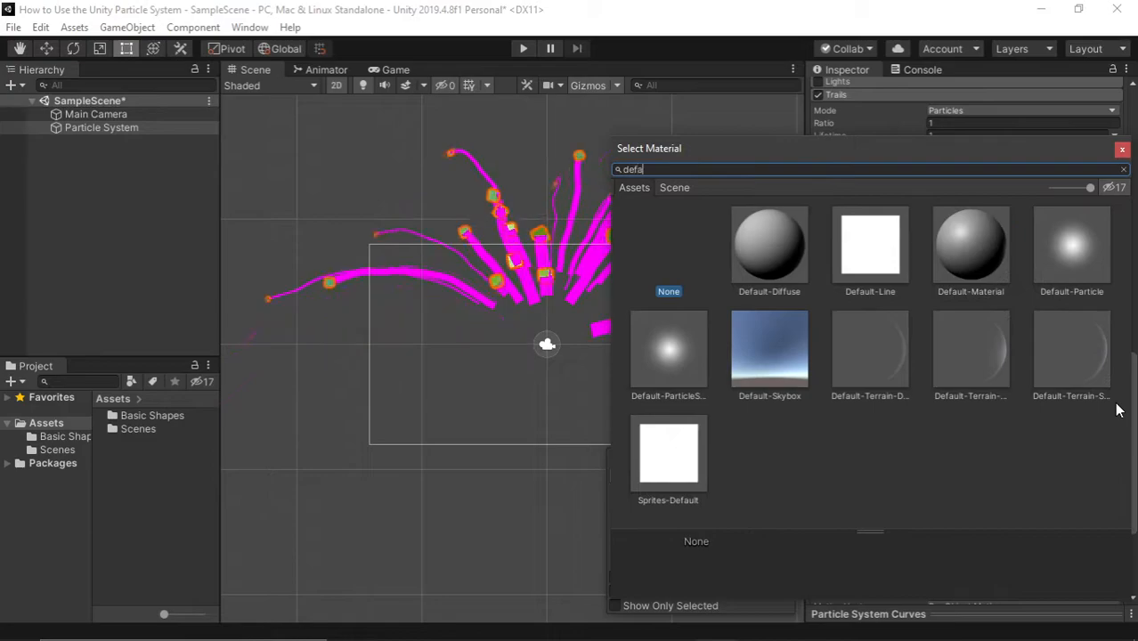
pyautogui.write('ult-line')
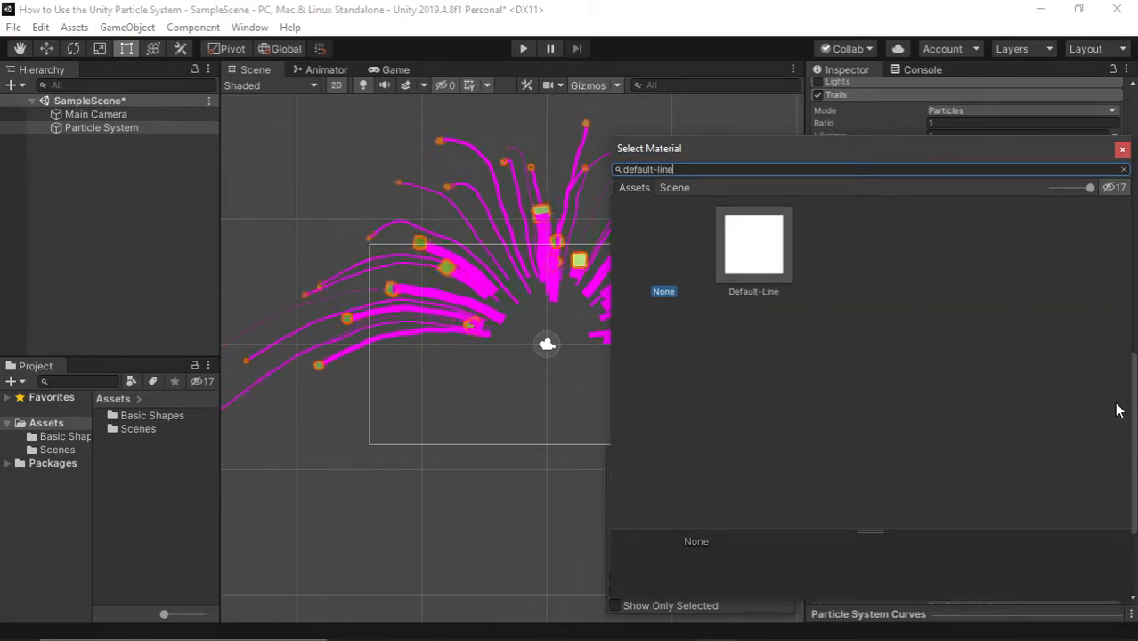
pyautogui.doubleClick(744, 246)
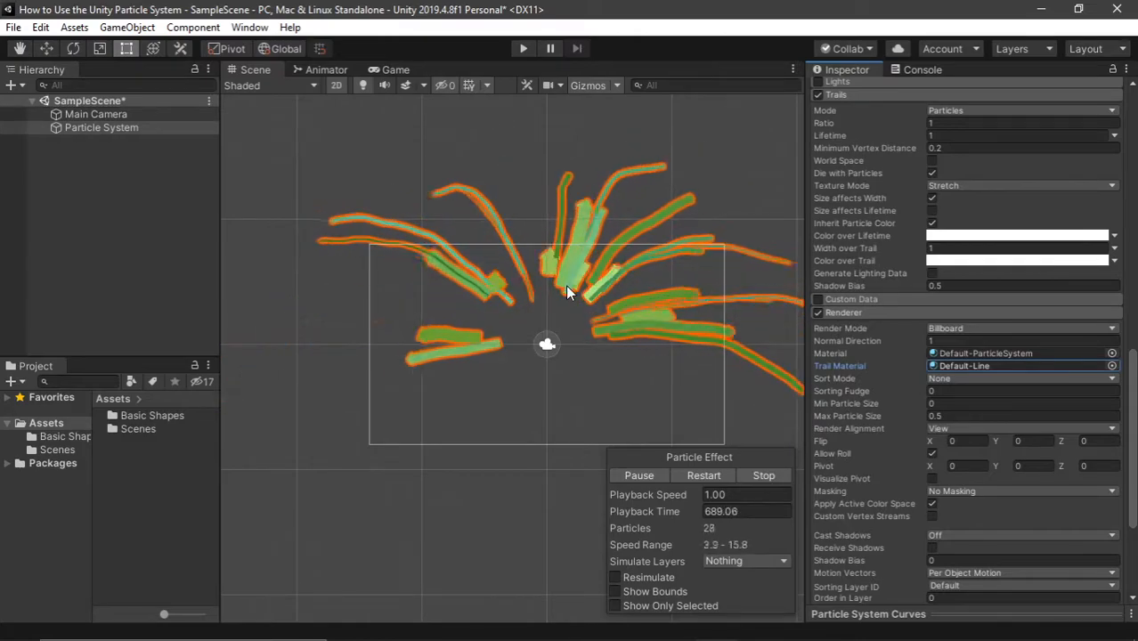
# Shorten the particle trails by setting the Trails Lifetime to 0.1.
pyautogui.scroll(3, 897, 310)
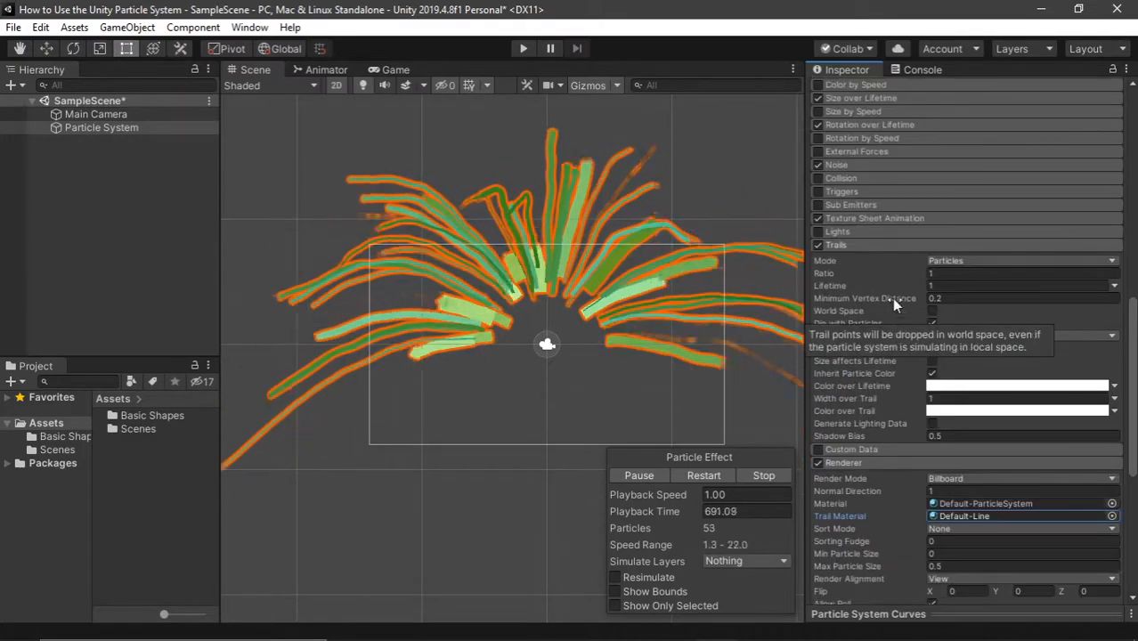
pyautogui.moveTo(872, 285); pyautogui.dragTo(866, 284)
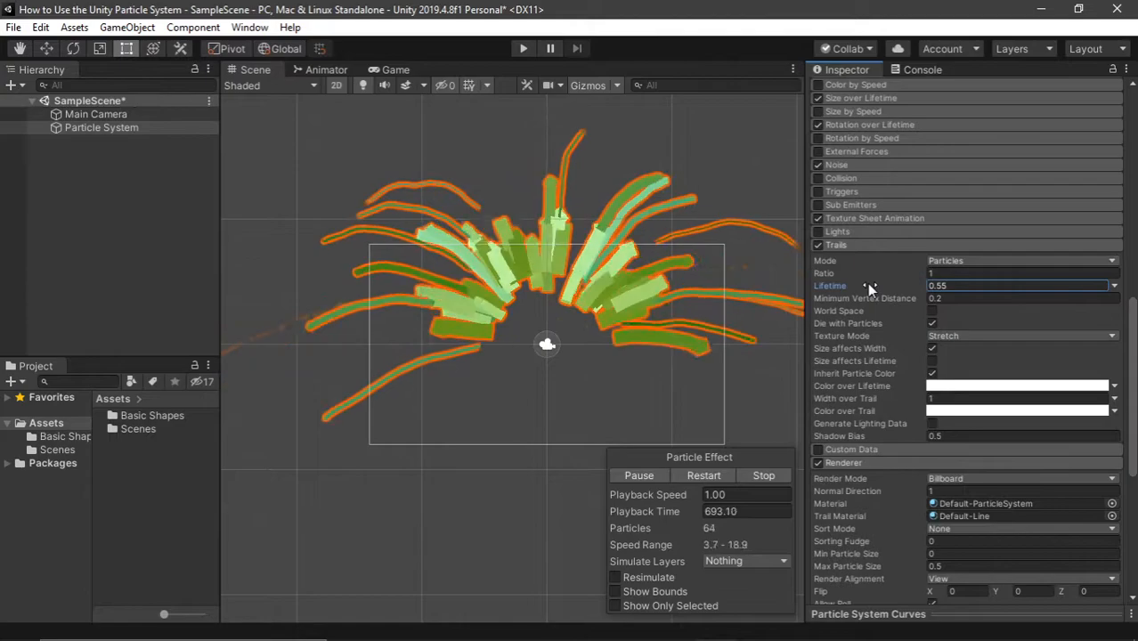
pyautogui.moveTo(950, 286); pyautogui.dragTo(819, 276)
pyautogui.write('0.2')
pyautogui.press('BackSpace')
pyautogui.write('1')
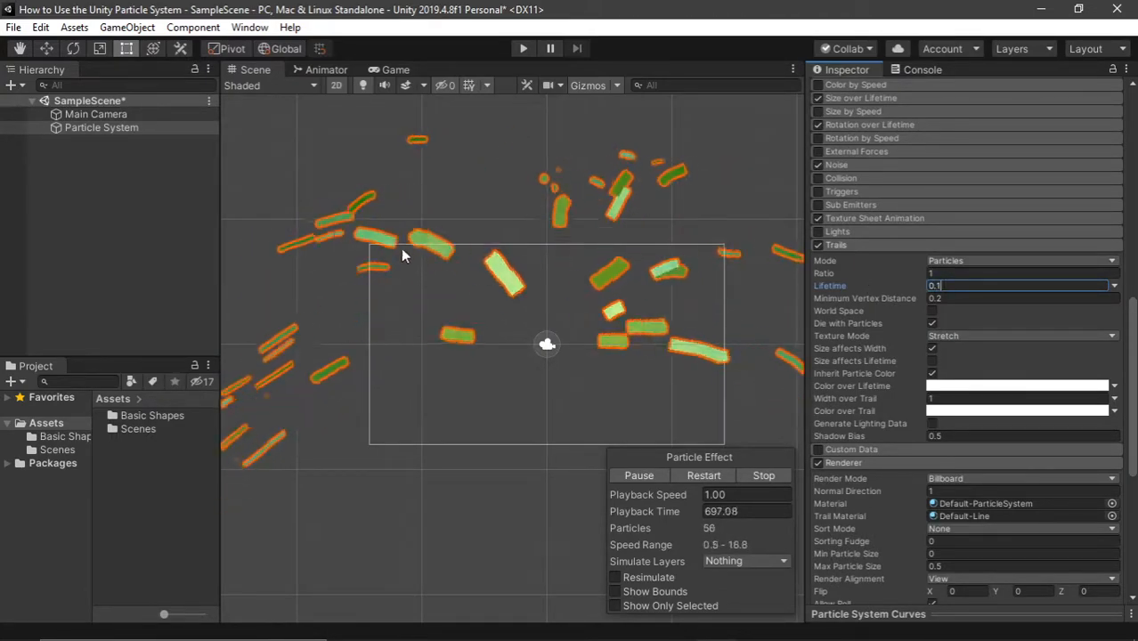
# Try a Trails Ratio of 0.1, and set the Ratio to 0.3 so only some particles get trails.
pyautogui.click(961, 273)
pyautogui.write('0.1')
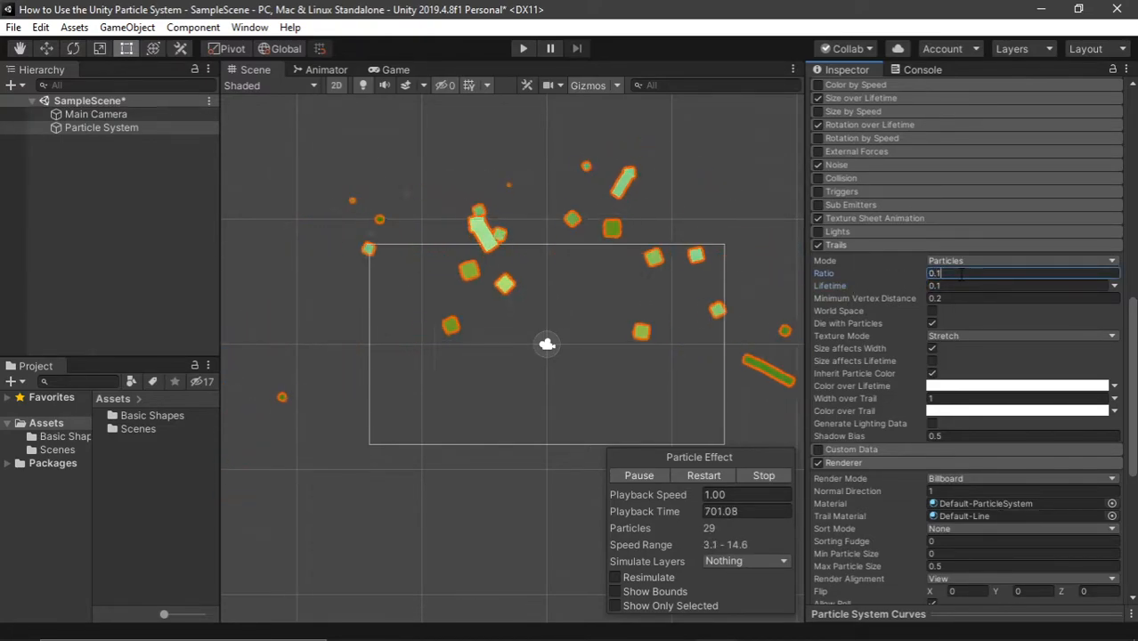
pyautogui.press('BackSpace')
pyautogui.write('3')
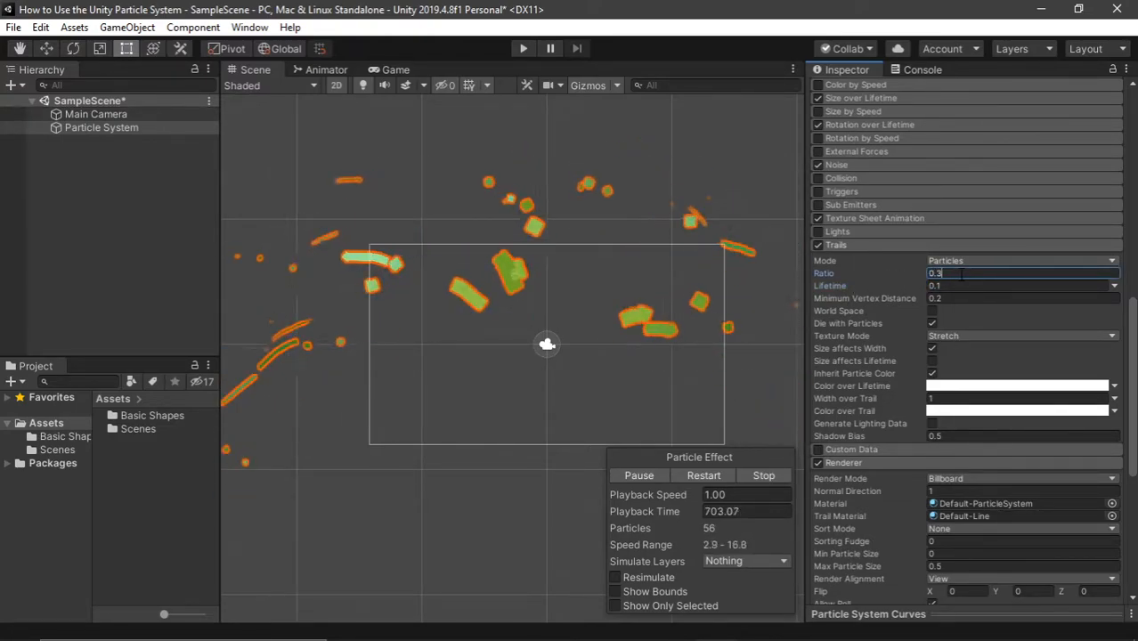
# Set the Trails Ratio to 1 and enable World Space for the trails.
pyautogui.press('BackSpace')
pyautogui.press('BackSpace')
pyautogui.press('BackSpace')
pyautogui.write('1')
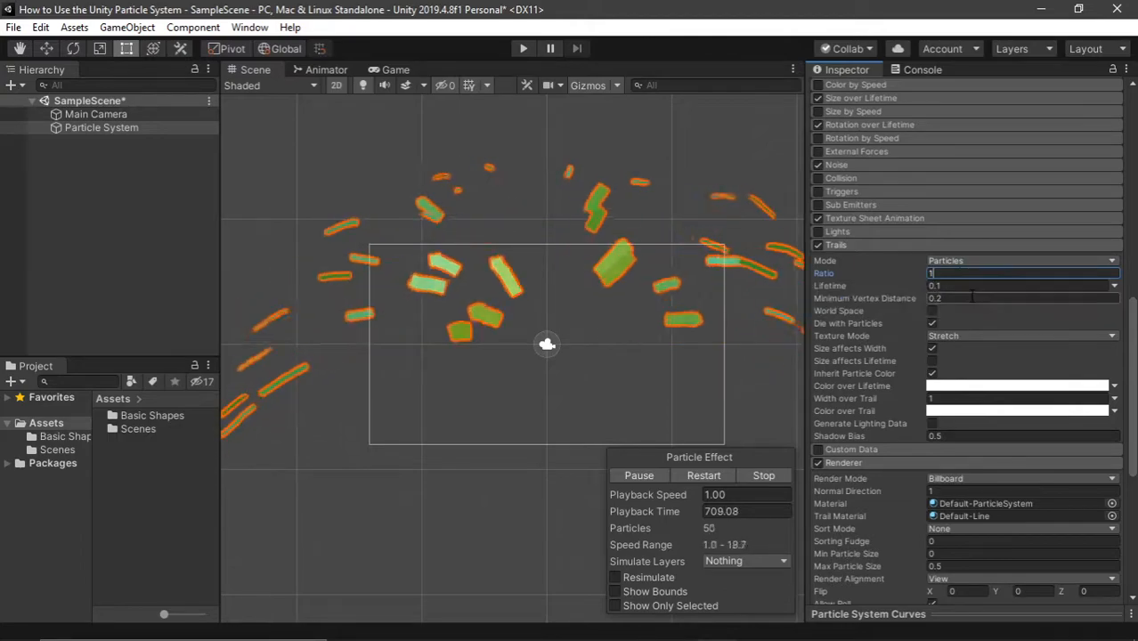
pyautogui.click(933, 311)
# Move the Particle System around the scene to test the world-space trails, and reset its X and Y position to 0.
pyautogui.click(160, 128)
pyautogui.press('w')
pyautogui.moveTo(553, 336); pyautogui.dragTo(518, 270)
pyautogui.scroll(10, 927, 184)
pyautogui.click(968, 158)
pyautogui.write('0')
pyautogui.press('Tab')
pyautogui.write('0')
# Collapse the Renderer module's settings below the Trails module.
pyautogui.scroll(-15, 993, 316)
pyautogui.scroll(4, 992, 310)
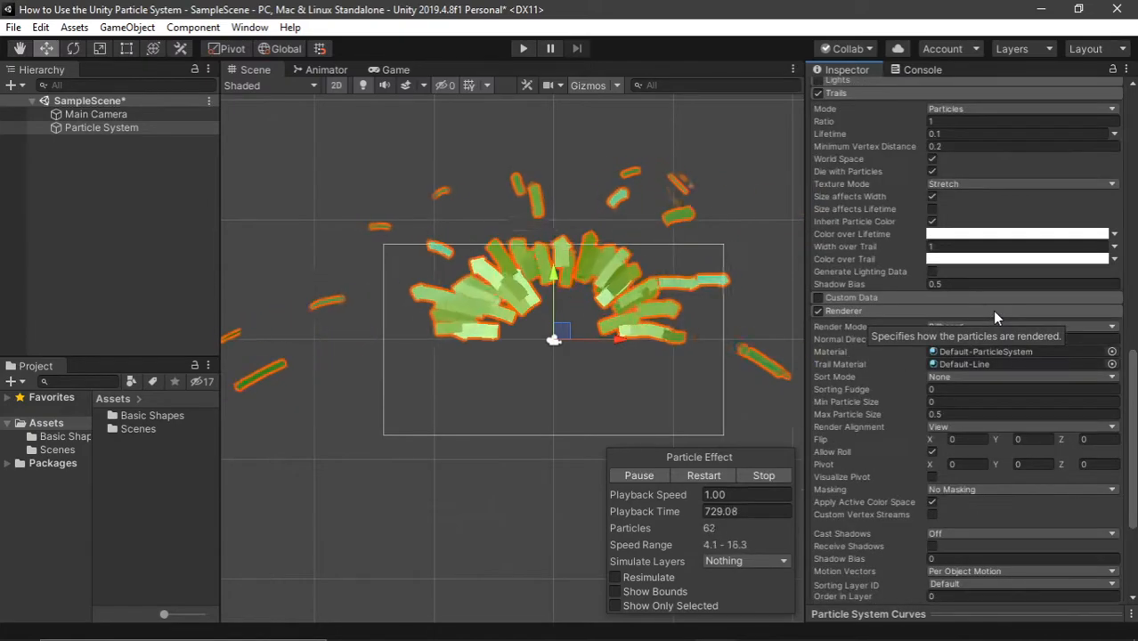
pyautogui.click(869, 315)
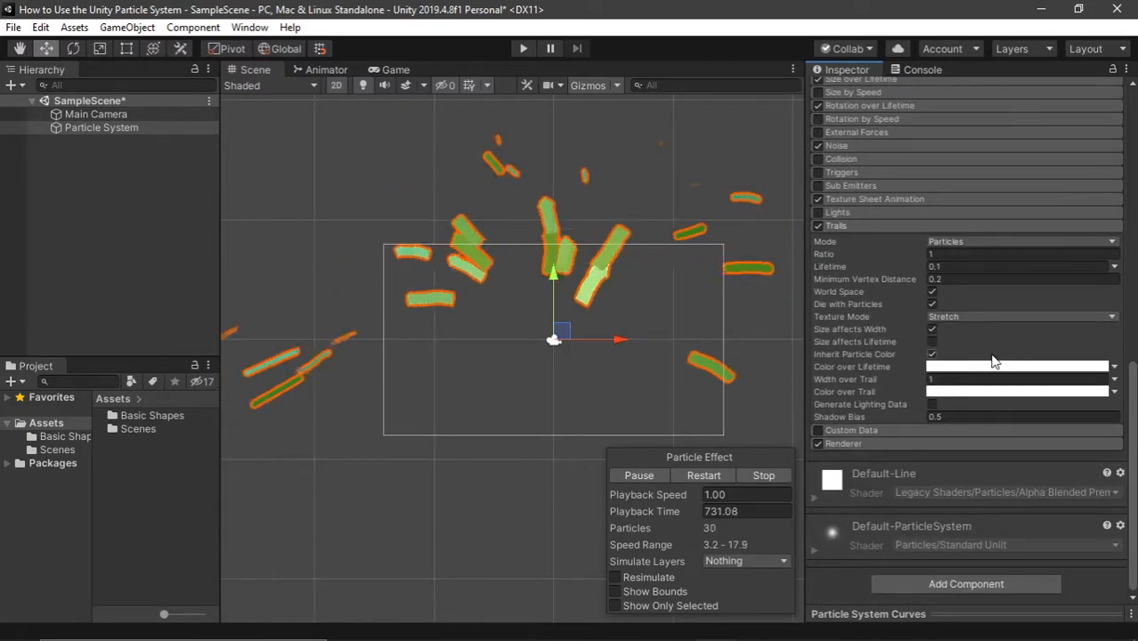
# Set the trails' Color over Lifetime to orange (FF7500).
pyautogui.click(953, 366)
pyautogui.moveTo(838, 225); pyautogui.dragTo(892, 150)
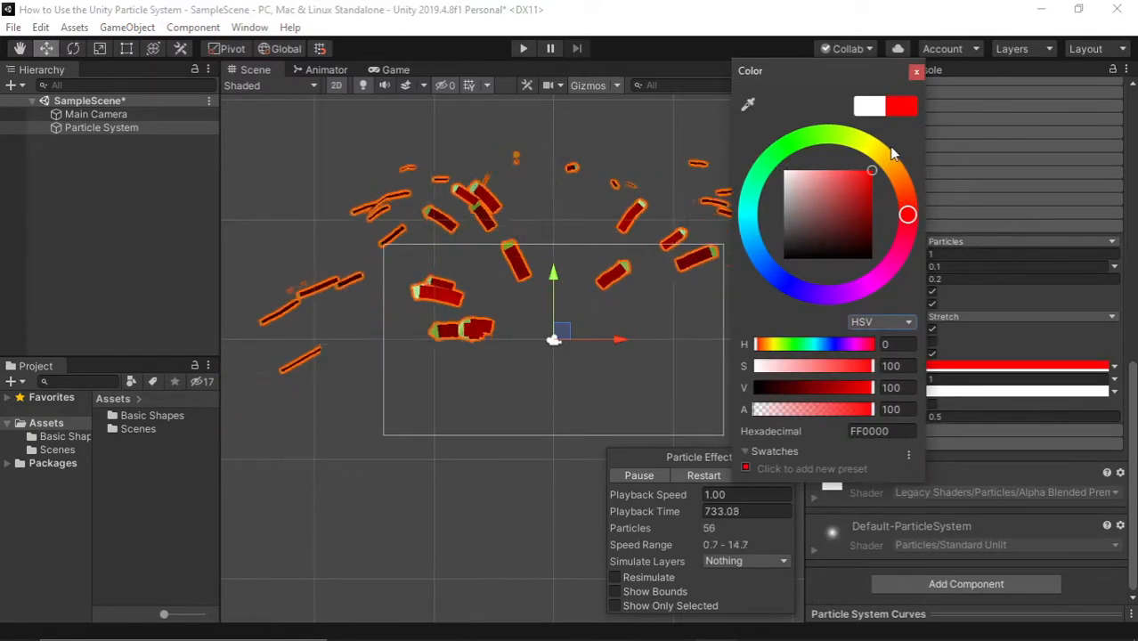
pyautogui.click(899, 175)
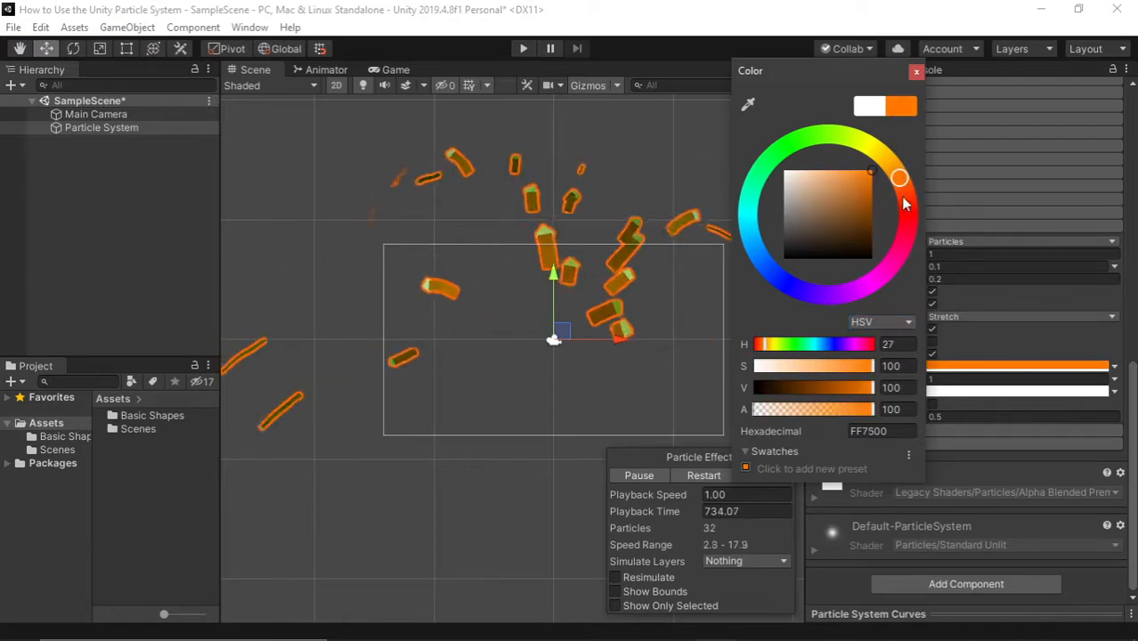
# Set the trails' Color over Trail to a pinkish purple (BC3CAA).
pyautogui.click(955, 393)
pyautogui.moveTo(812, 254); pyautogui.dragTo(828, 210)
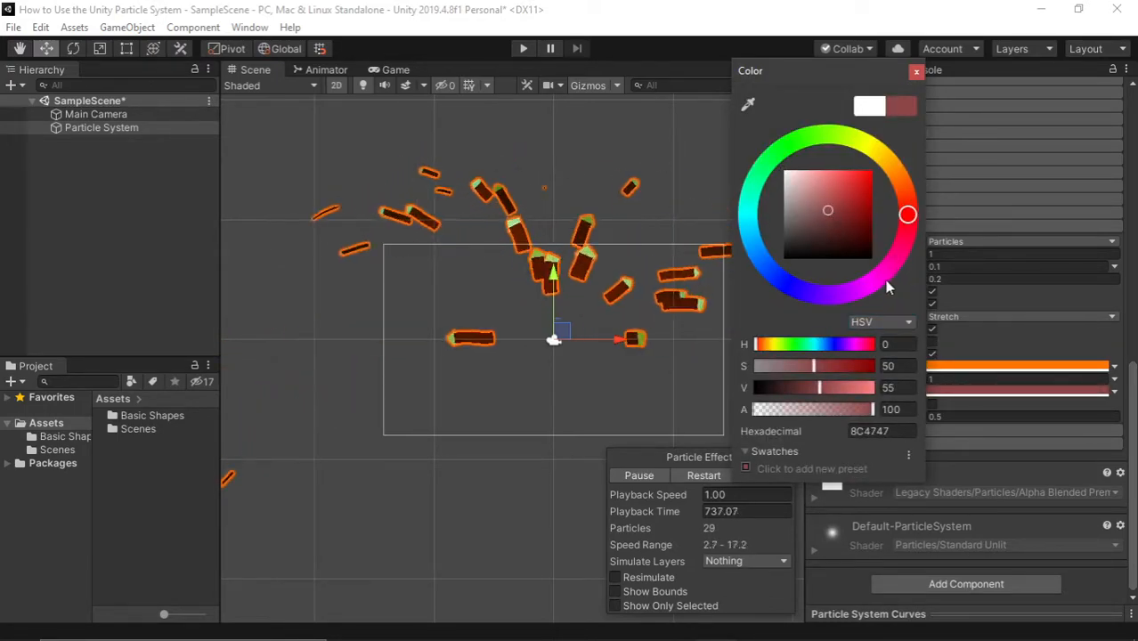
pyautogui.moveTo(887, 287); pyautogui.dragTo(877, 277)
pyautogui.click(844, 193)
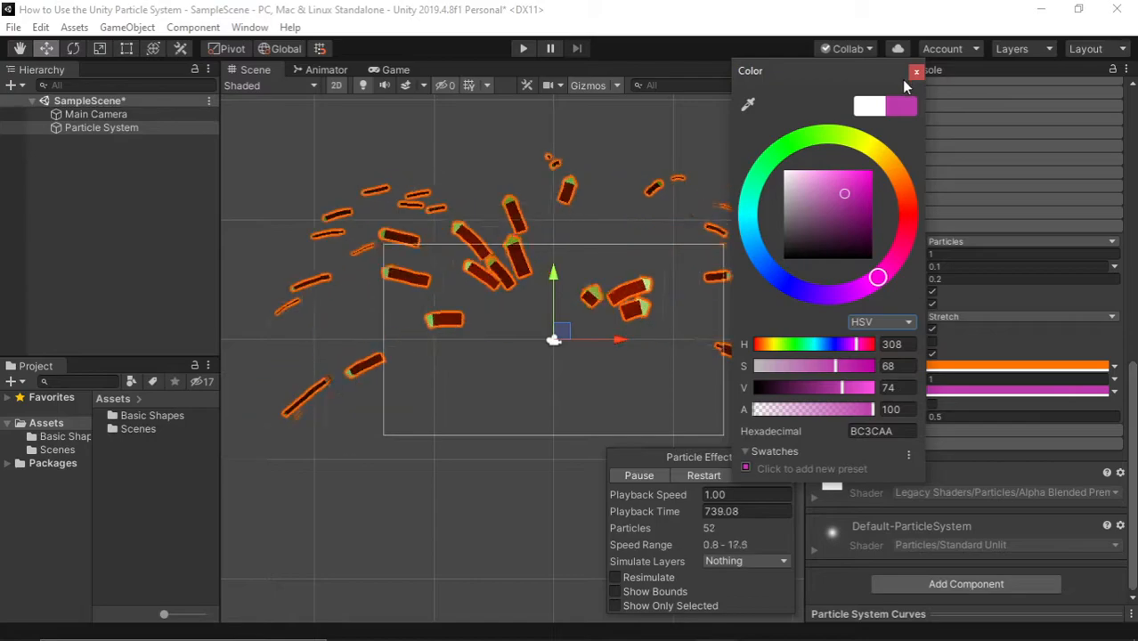
pyautogui.click(917, 71)
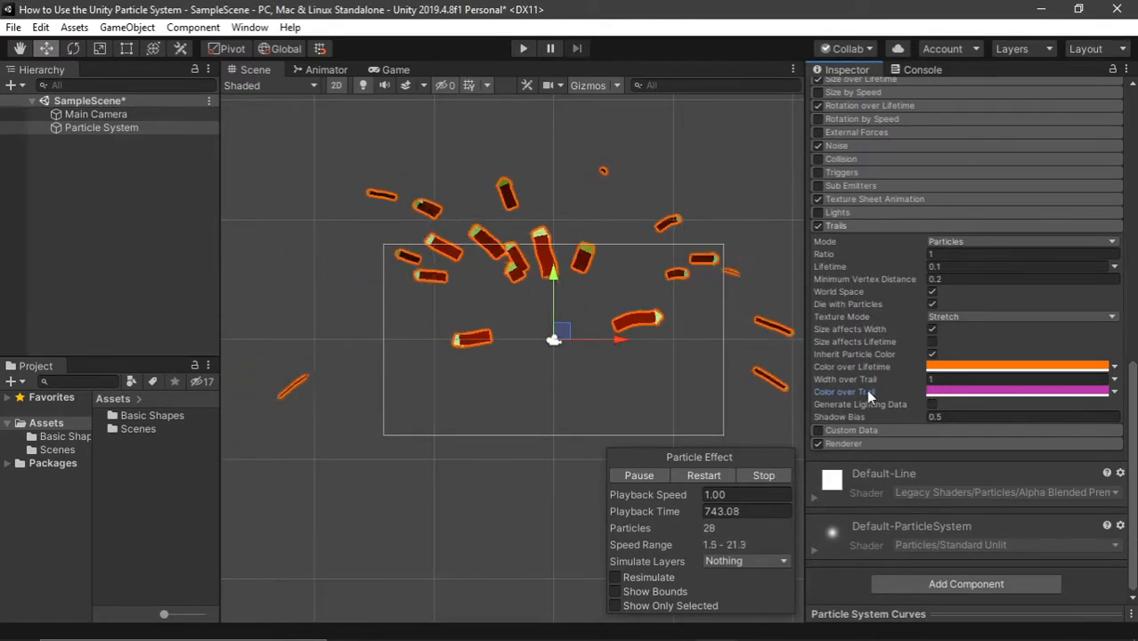
# Reset the trails' Color over Trail to white (FFFFFF).
pyautogui.moveTo(867, 394)
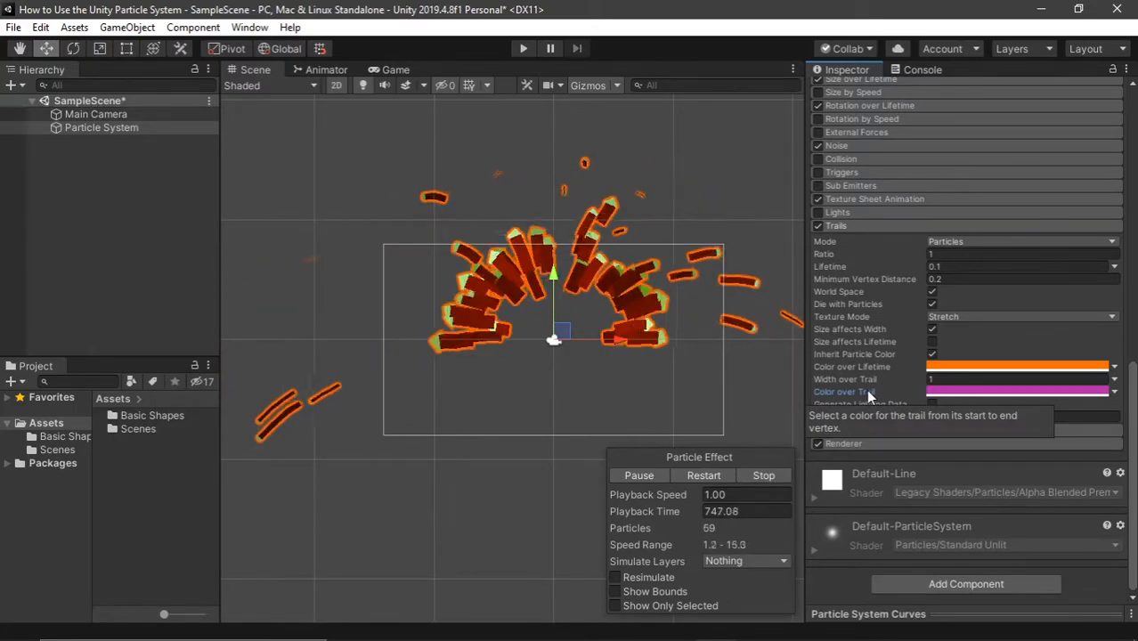
pyautogui.click(1020, 394)
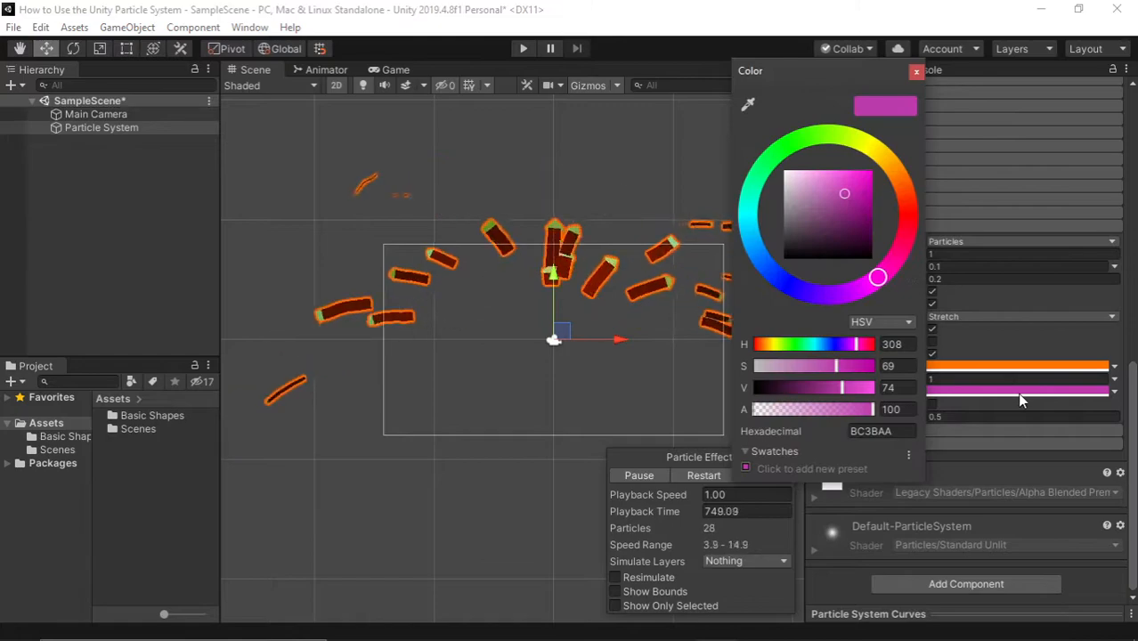
pyautogui.click(918, 73)
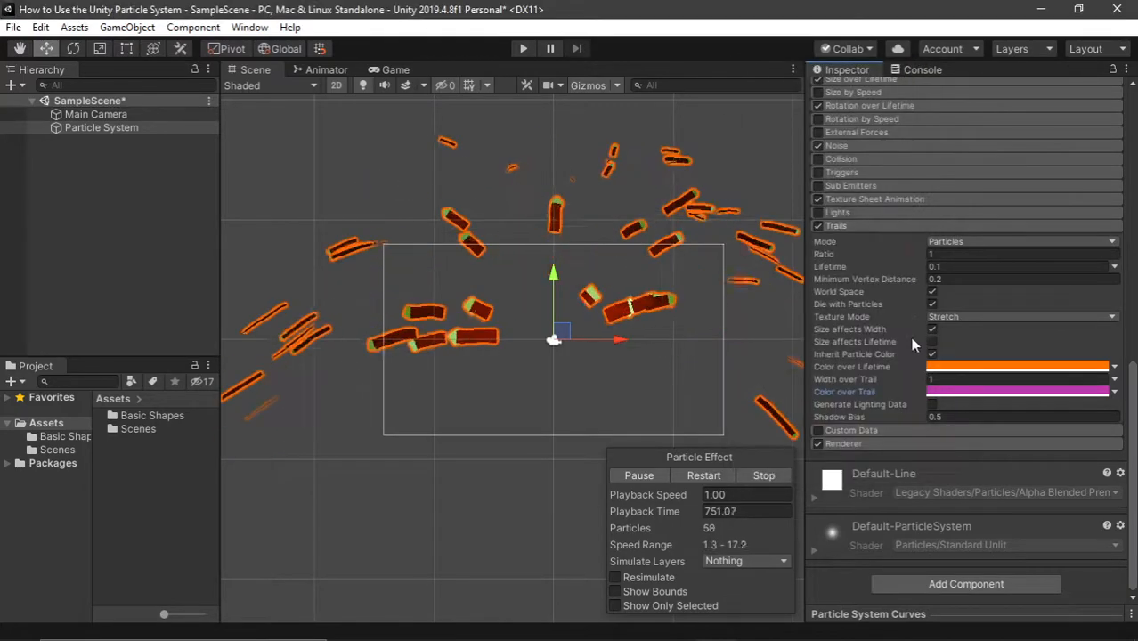
pyautogui.click(945, 389)
pyautogui.moveTo(795, 215); pyautogui.dragTo(717, 114)
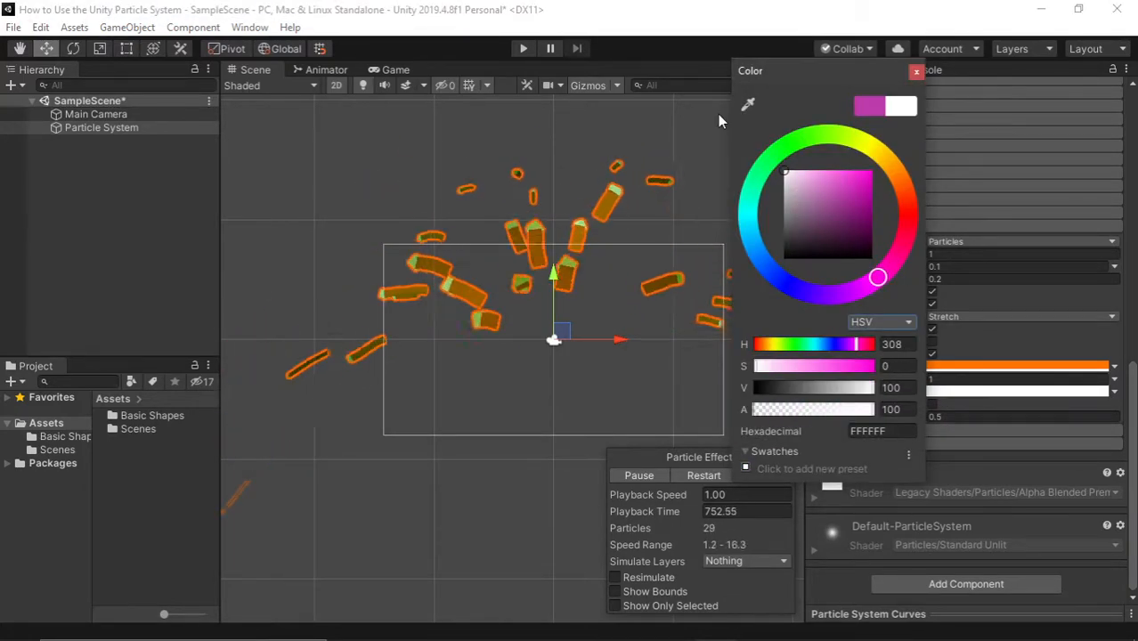
pyautogui.click(916, 73)
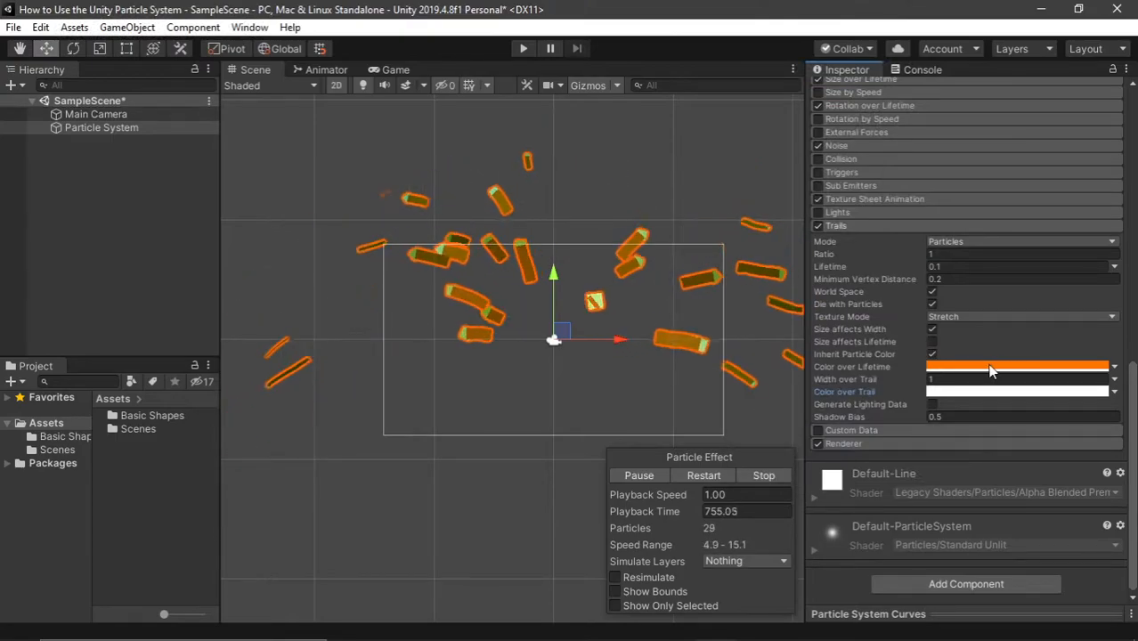
# Try adjusting the shade of the trails' orange Color over Lifetime.
pyautogui.click(991, 367)
pyautogui.moveTo(842, 186)
pyautogui.mouseDown()
pyautogui.moveTo(836, 178)
pyautogui.moveTo(868, 171)
pyautogui.mouseUp()
pyautogui.click(916, 73)
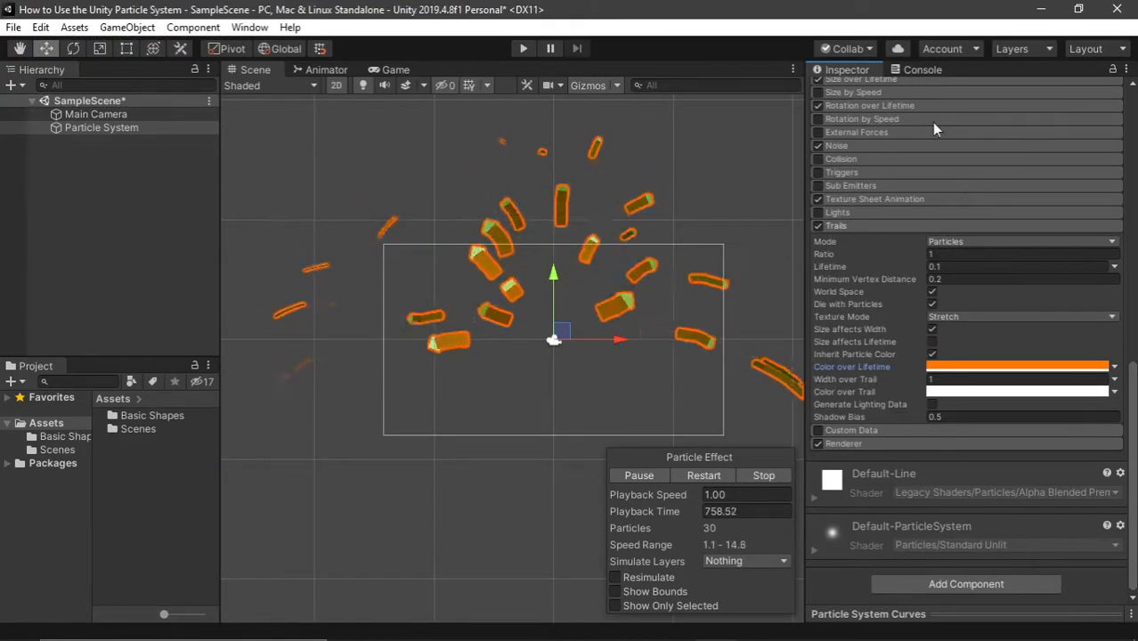
# Switch the trails' Color over Lifetime to a gradient and set its end colour to magenta (FF00F6).
pyautogui.click(1113, 367)
pyautogui.click(1092, 392)
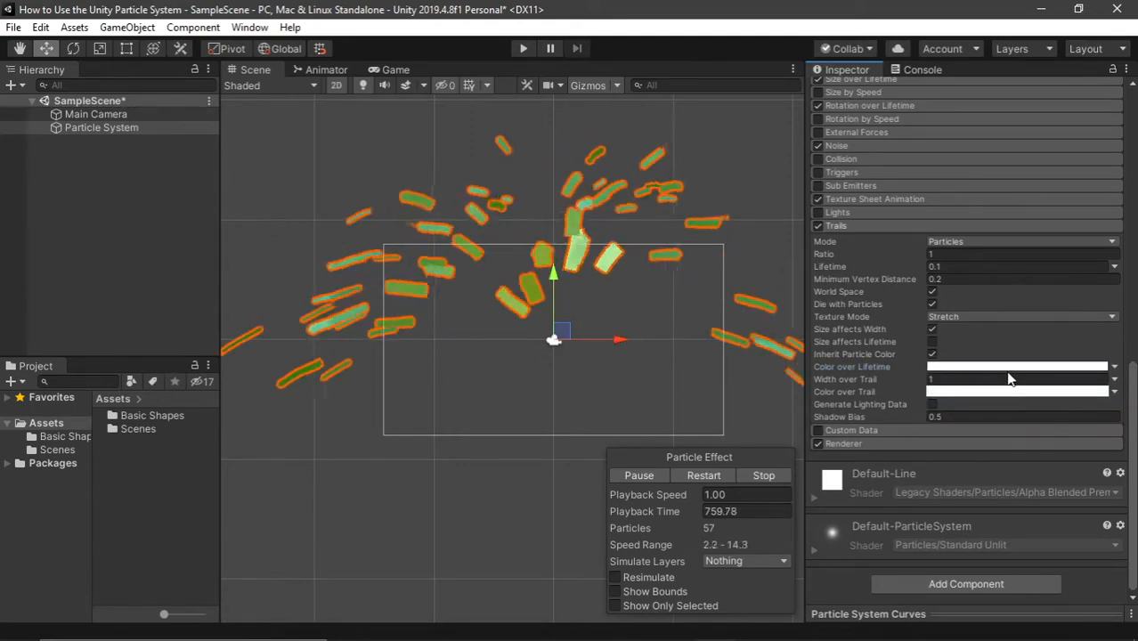
pyautogui.click(1007, 368)
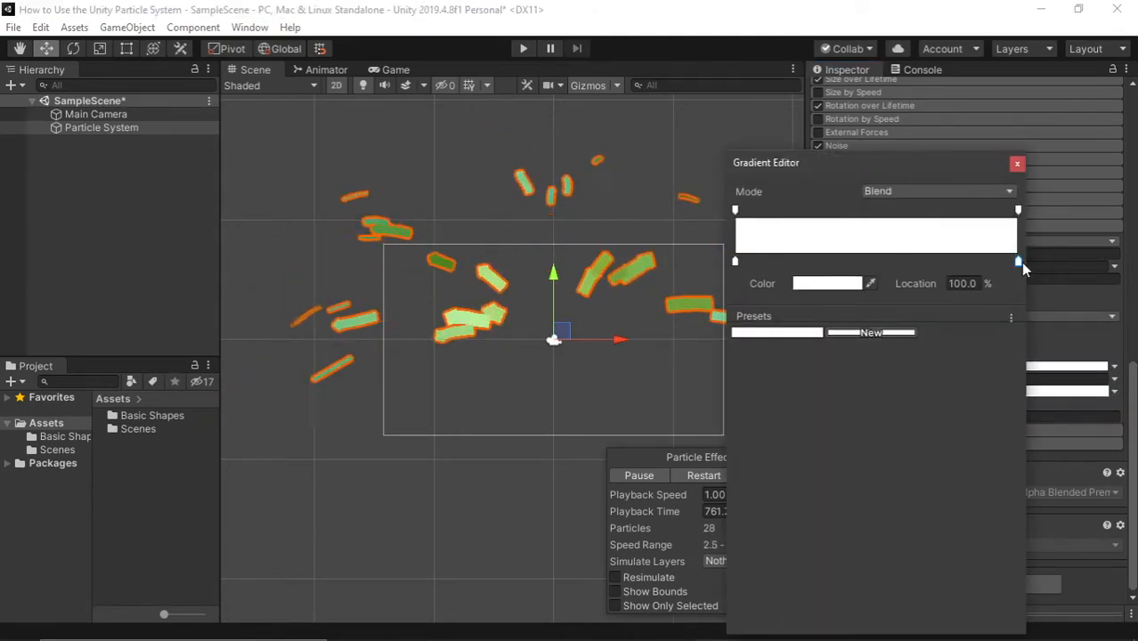
pyautogui.doubleClick(1017, 262)
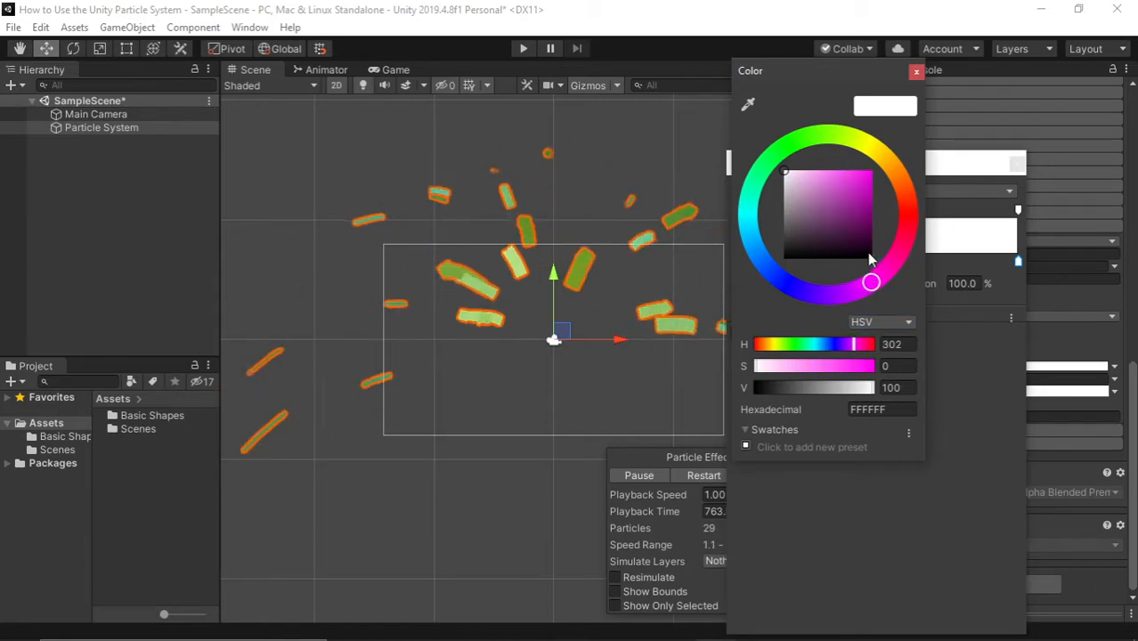
pyautogui.moveTo(871, 262); pyautogui.dragTo(910, 178)
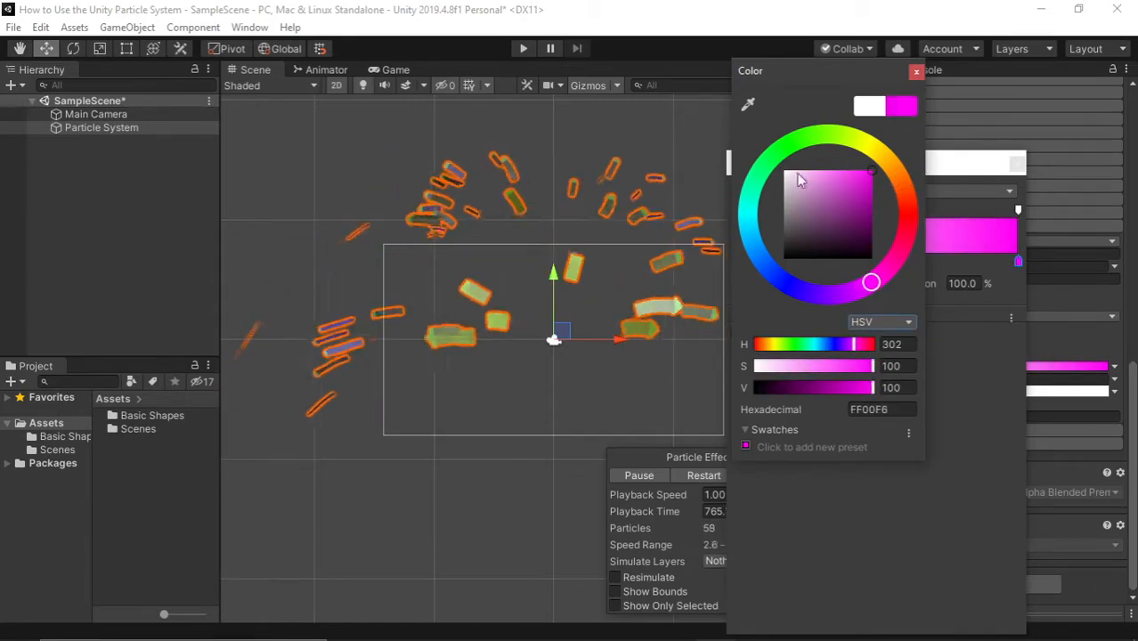
pyautogui.click(915, 71)
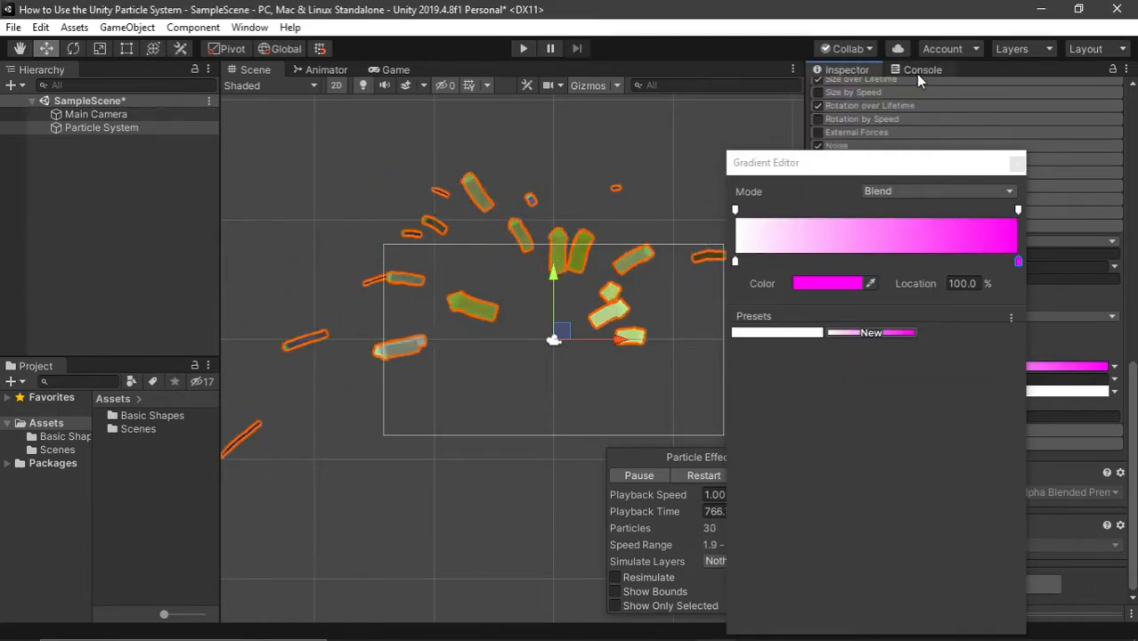
pyautogui.click(1018, 162)
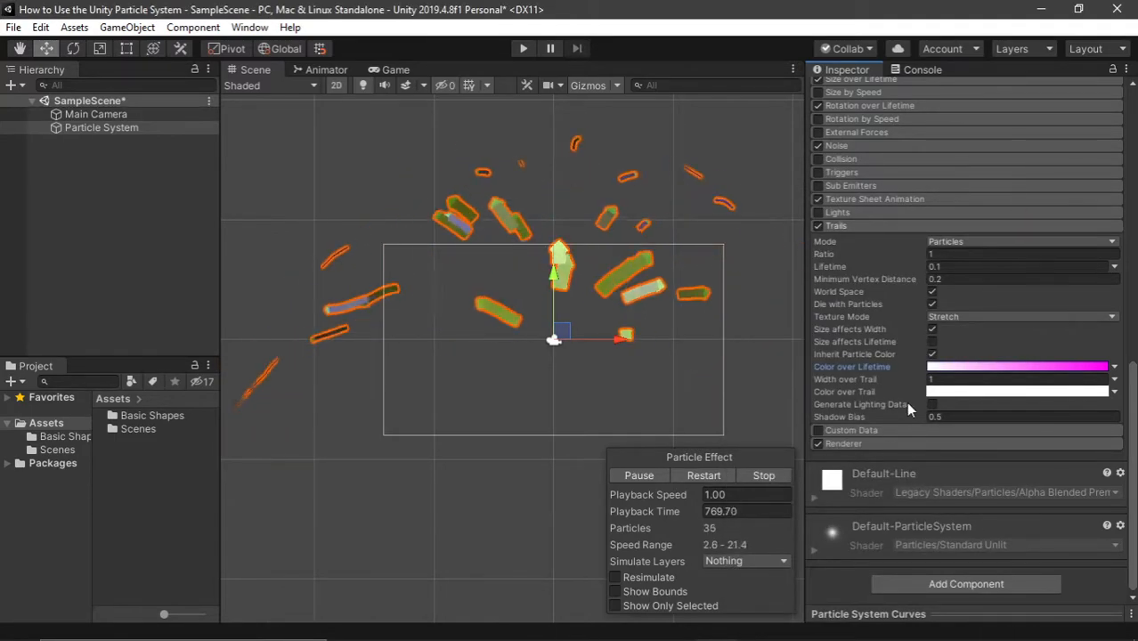
# Disable the Trails module and collapse its settings.
pyautogui.click(980, 392)
pyautogui.click(909, 74)
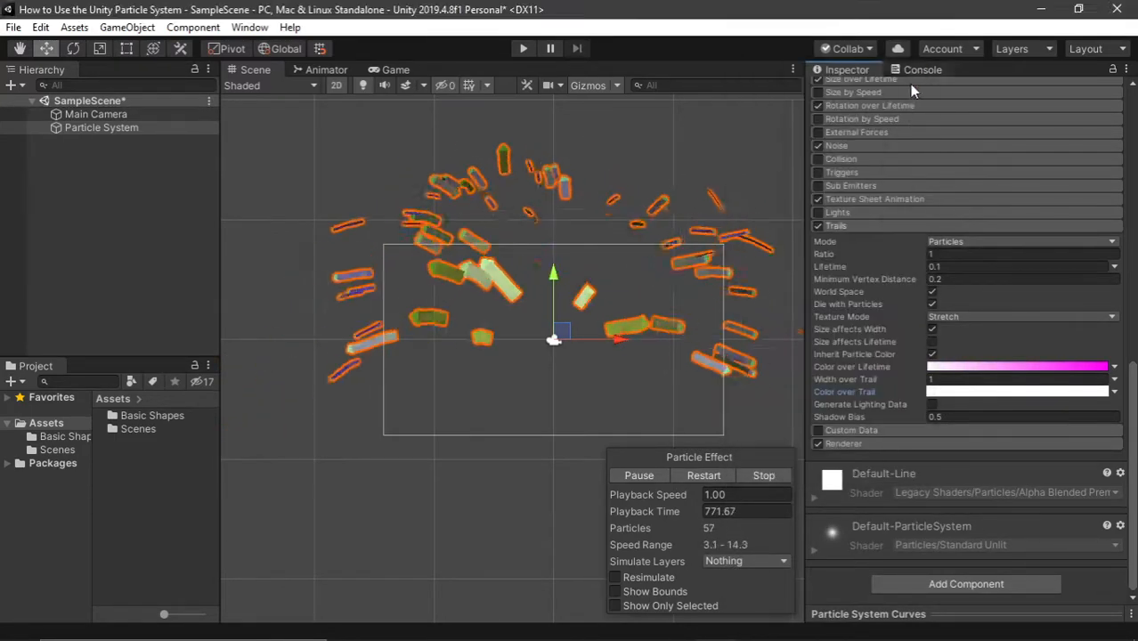
pyautogui.click(818, 226)
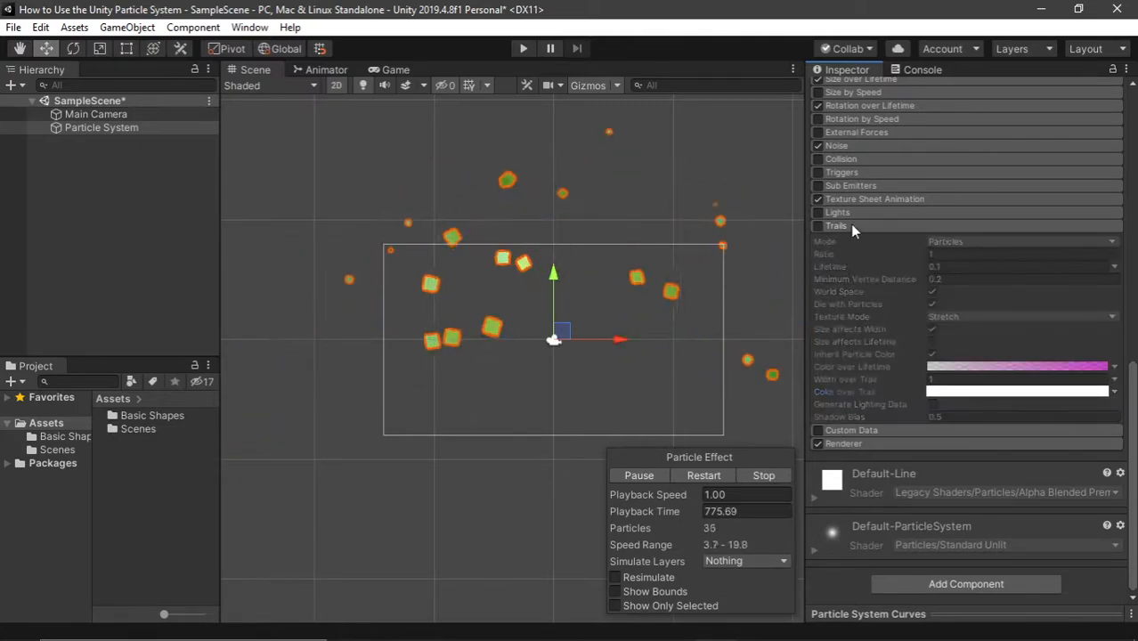
pyautogui.click(850, 225)
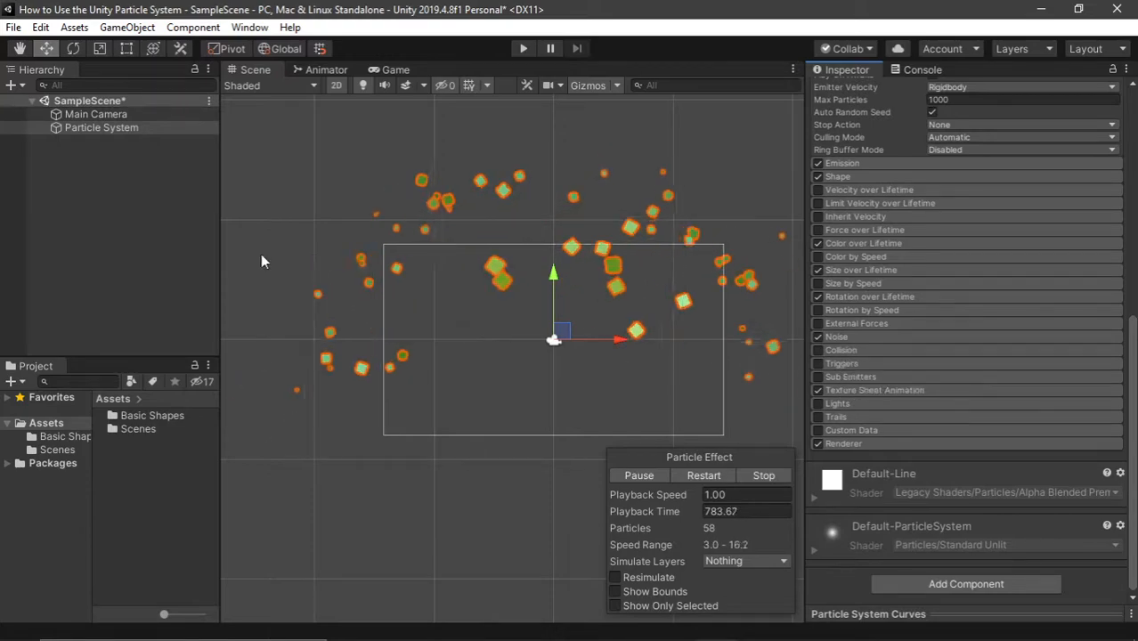
# Create a new 2D sprite in the scene and move it below the emitter to Y about -4.41.
pyautogui.rightClick(111, 246)
pyautogui.moveTo(187, 438)
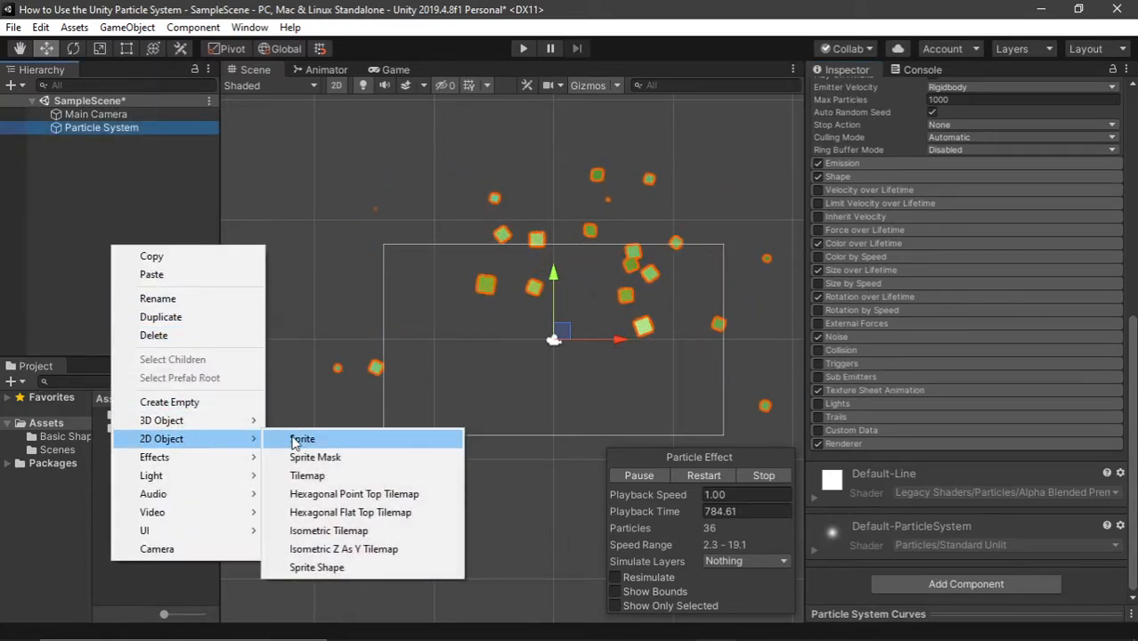
pyautogui.click(299, 440)
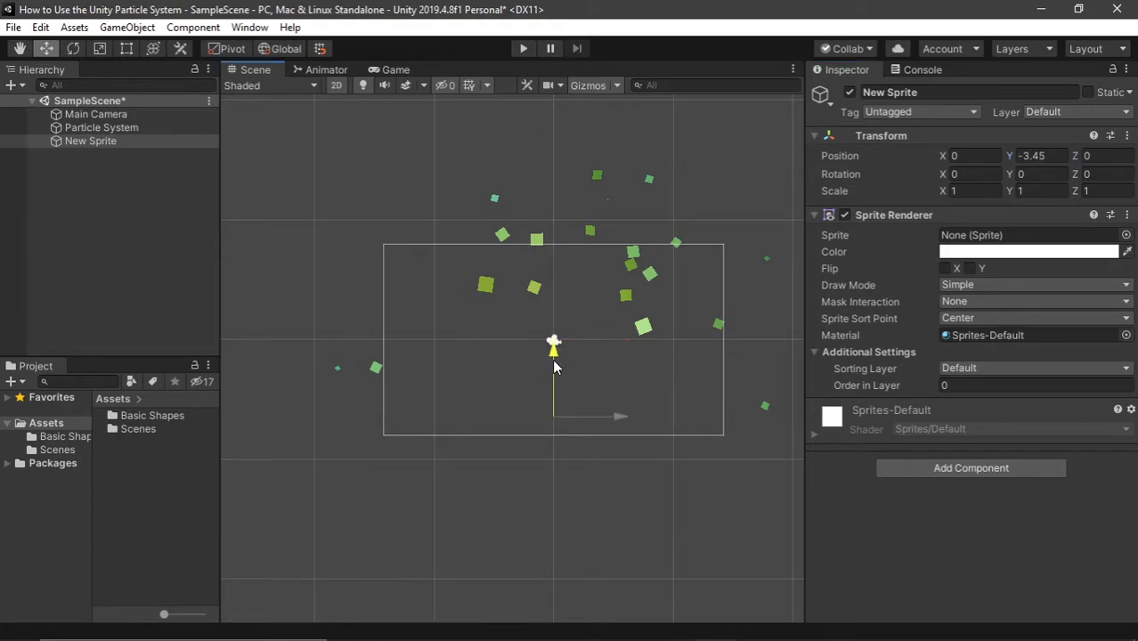
# Add a Box Collider 2D to the new sprite and assign white_square_basic as its sprite image.
pyautogui.click(1001, 467)
pyautogui.write('box')
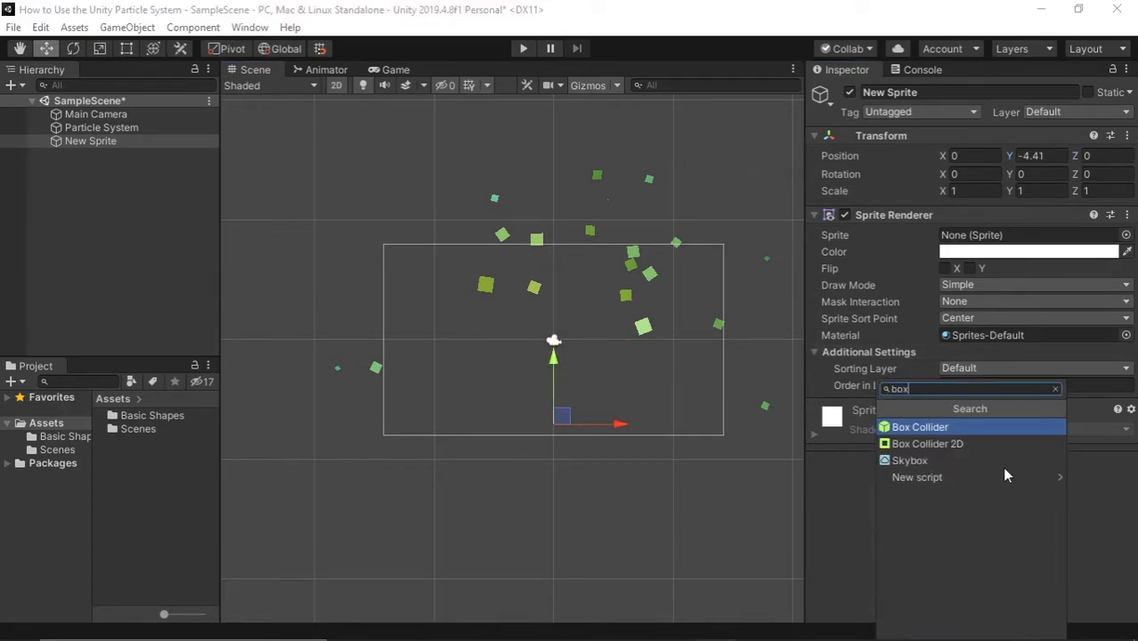
pyautogui.press('Down')
pyautogui.press('Return')
pyautogui.click(1115, 235)
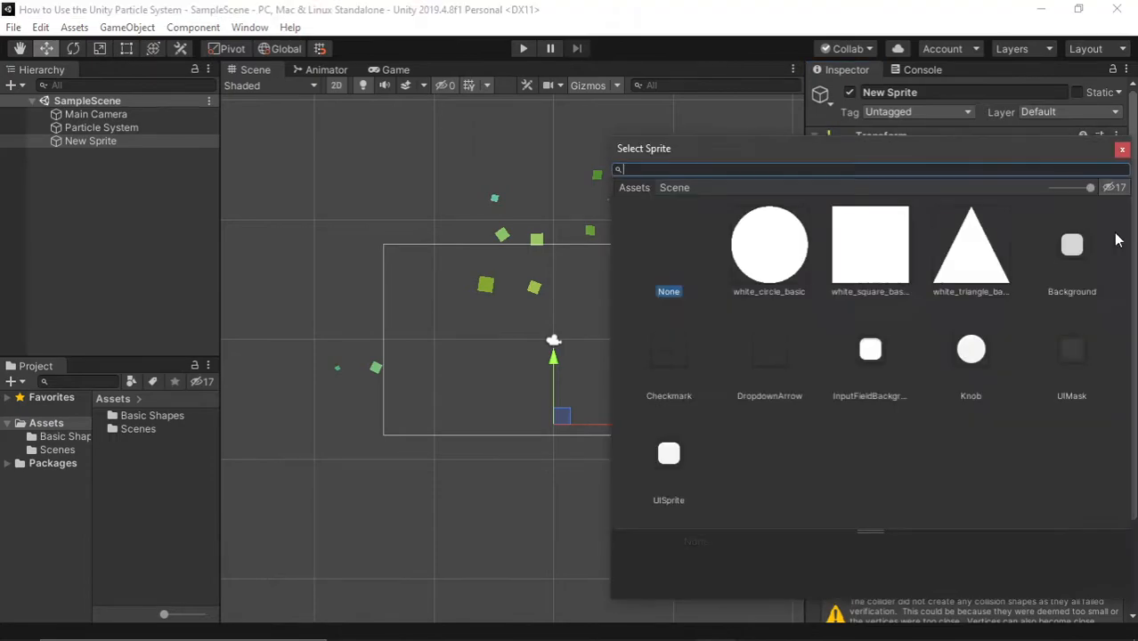
pyautogui.doubleClick(881, 262)
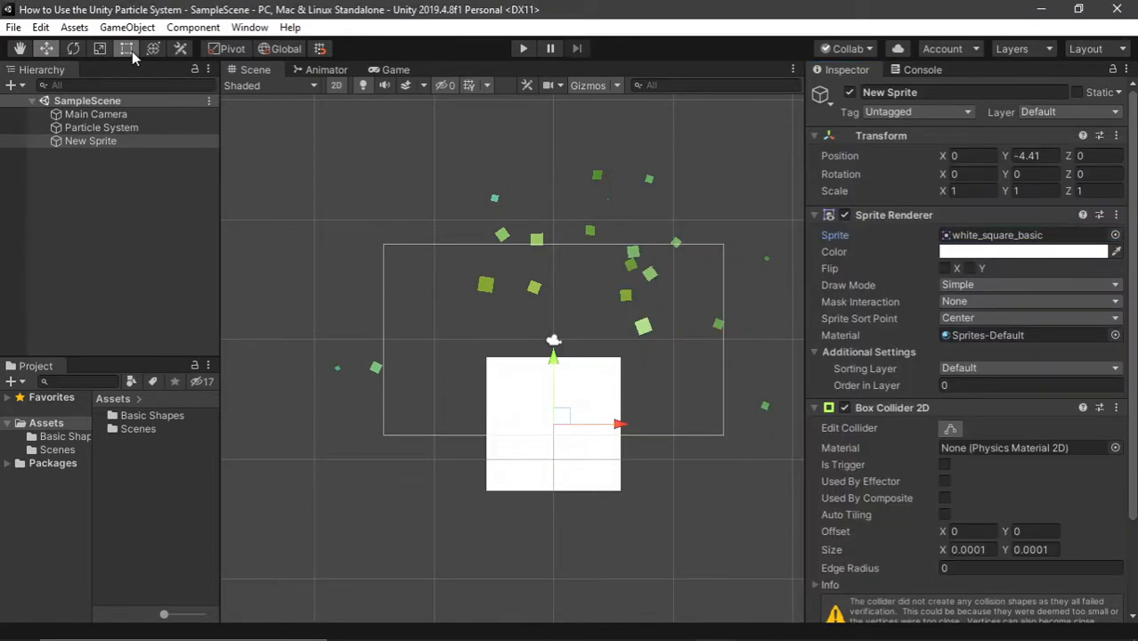
# Stretch the white square into a flat bar with a scale of about 2.62 by 0.27, and set its X and Y position to 0.
pyautogui.moveTo(620, 363); pyautogui.dragTo(750, 438)
pyautogui.moveTo(758, 358); pyautogui.dragTo(855, 465)
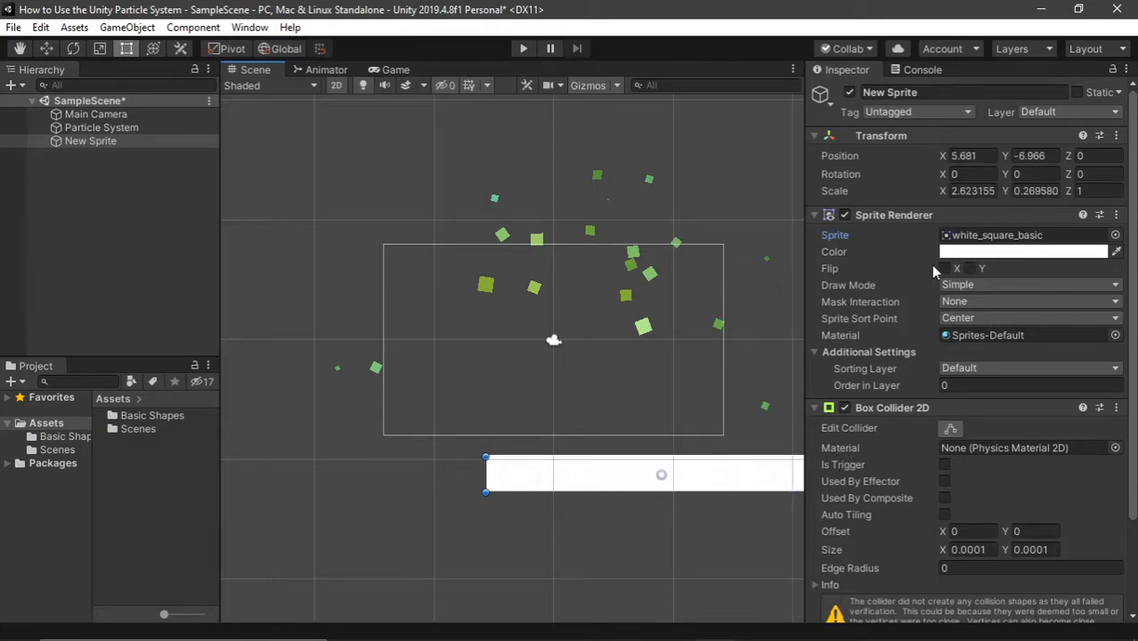
pyautogui.doubleClick(1033, 155)
pyautogui.write('0')
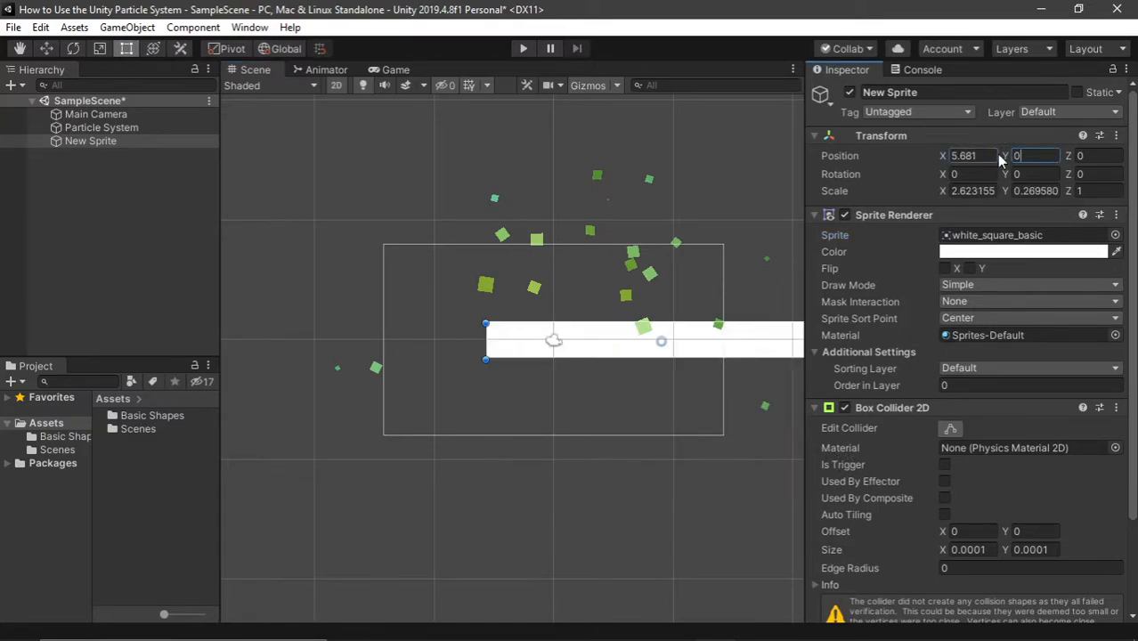
pyautogui.click(979, 155)
pyautogui.write('0')
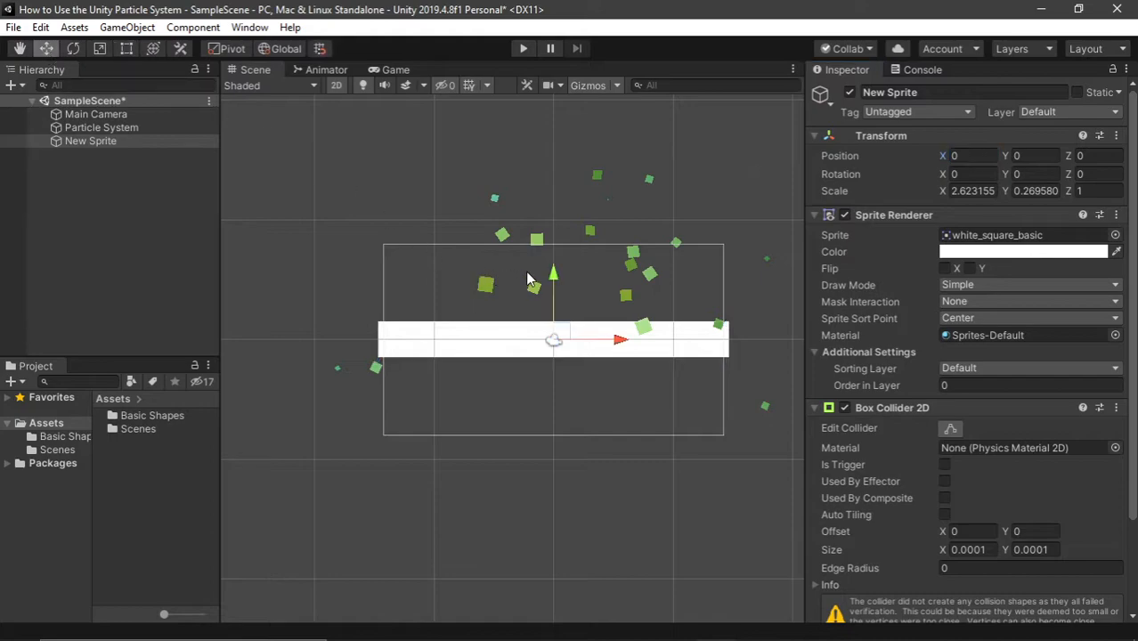
# Move the bar down to Y about -4.54 and widen it to an X scale of about 6.75 as a floor.
pyautogui.moveTo(553, 276); pyautogui.dragTo(558, 363)
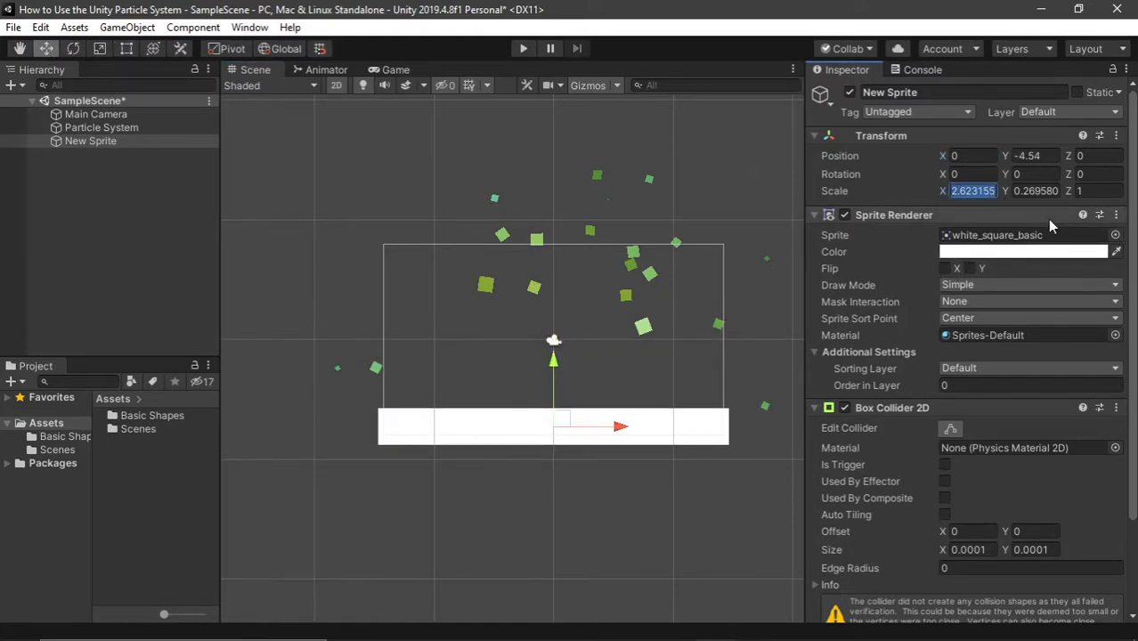
pyautogui.click(588, 450)
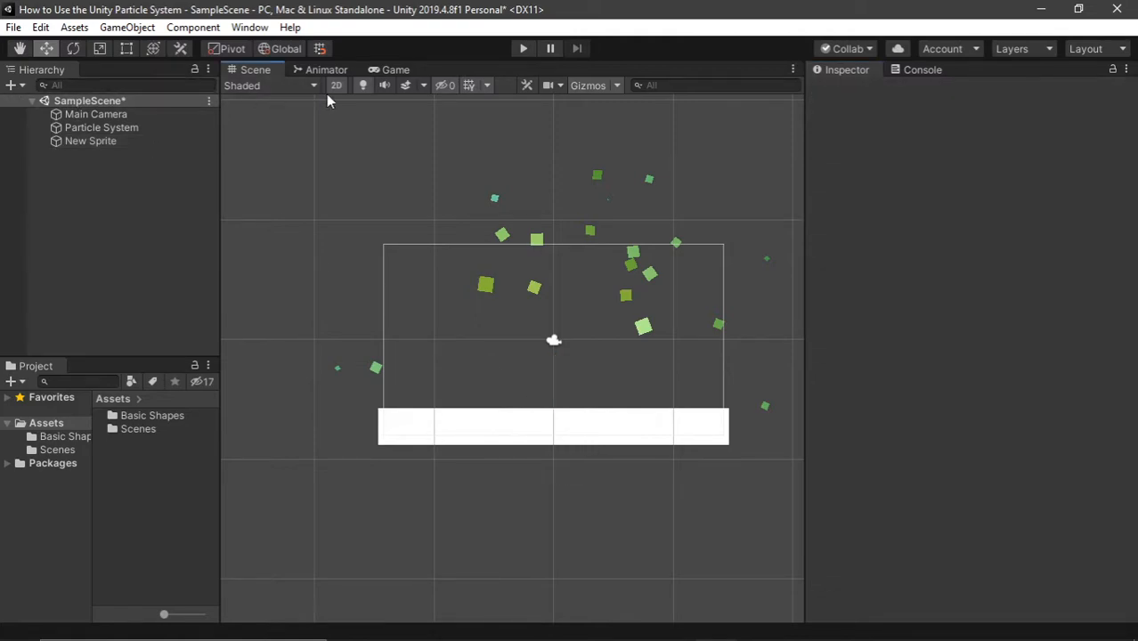
pyautogui.click(472, 436)
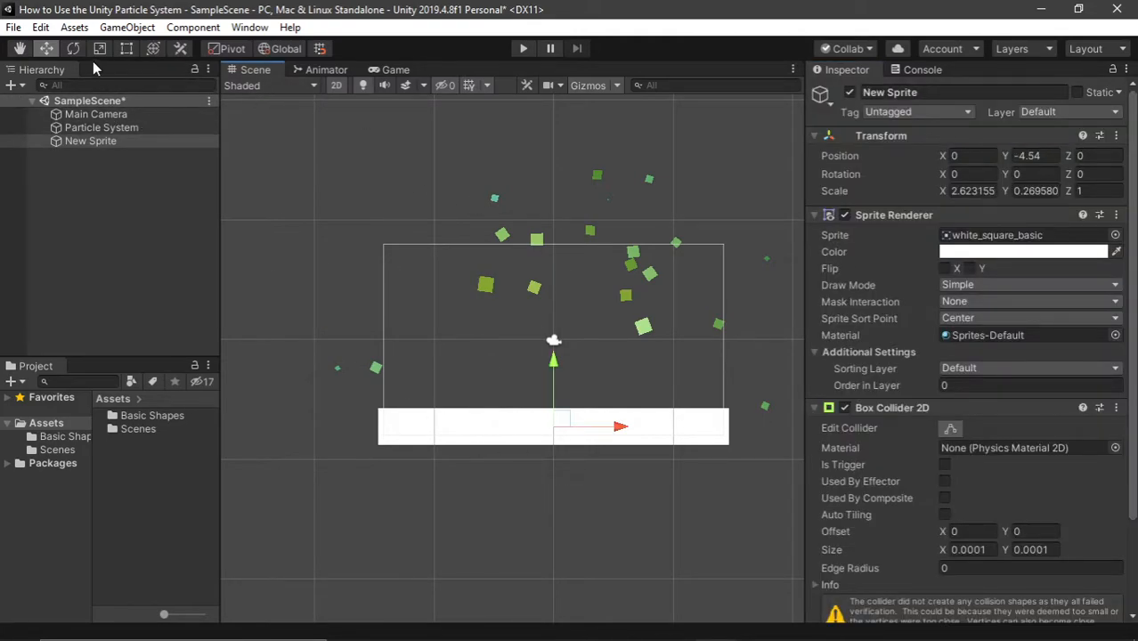
pyautogui.moveTo(641, 458); pyautogui.dragTo(718, 444)
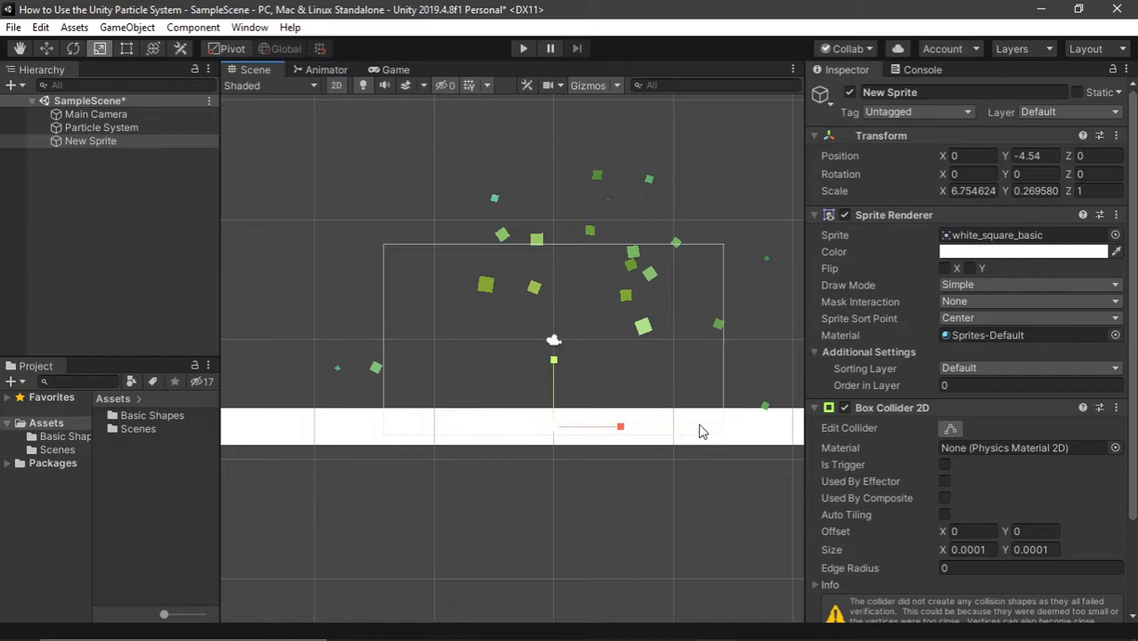
# Reset the floor sprite's Box Collider 2D so that its size fits the sprite.
pyautogui.scroll(-3, 920, 503)
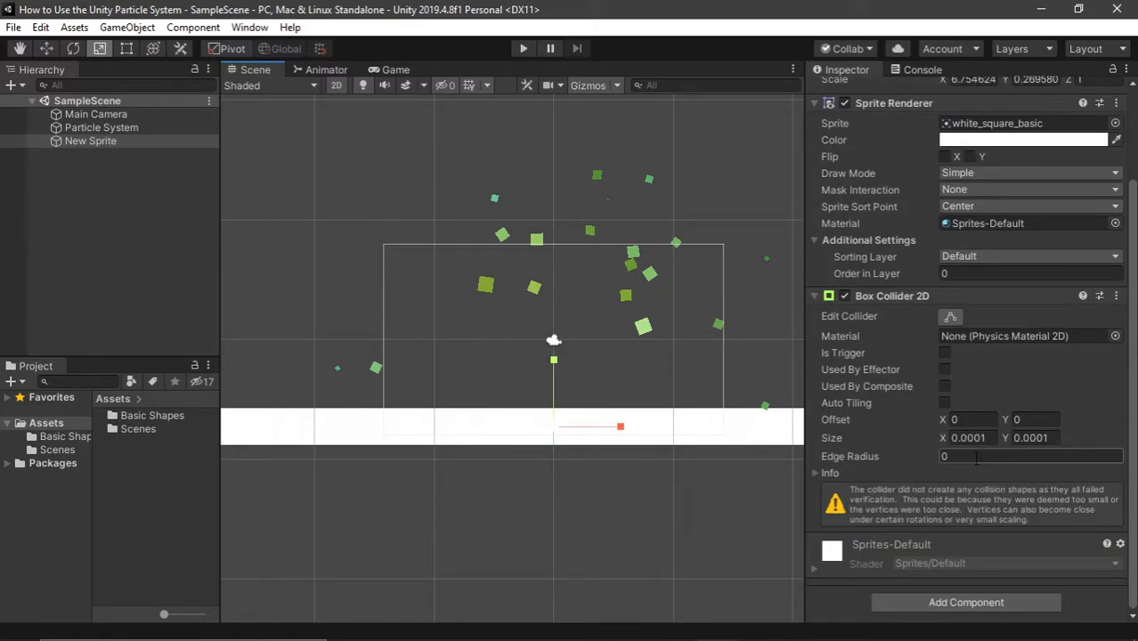
pyautogui.click(1116, 296)
pyautogui.click(988, 313)
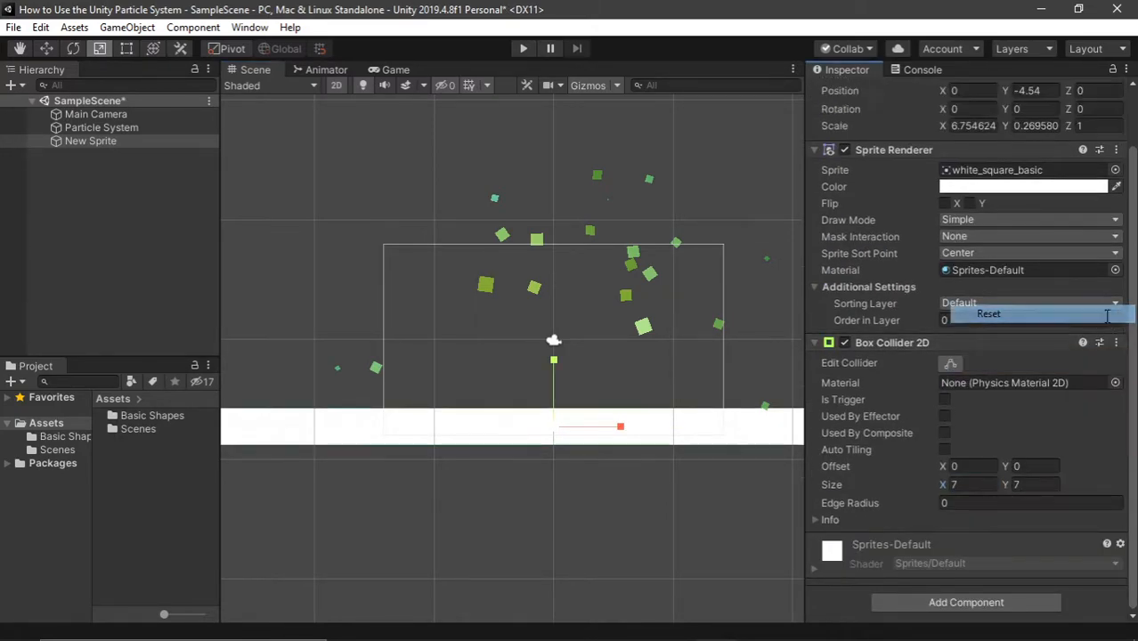
pyautogui.scroll(-2, 596, 414)
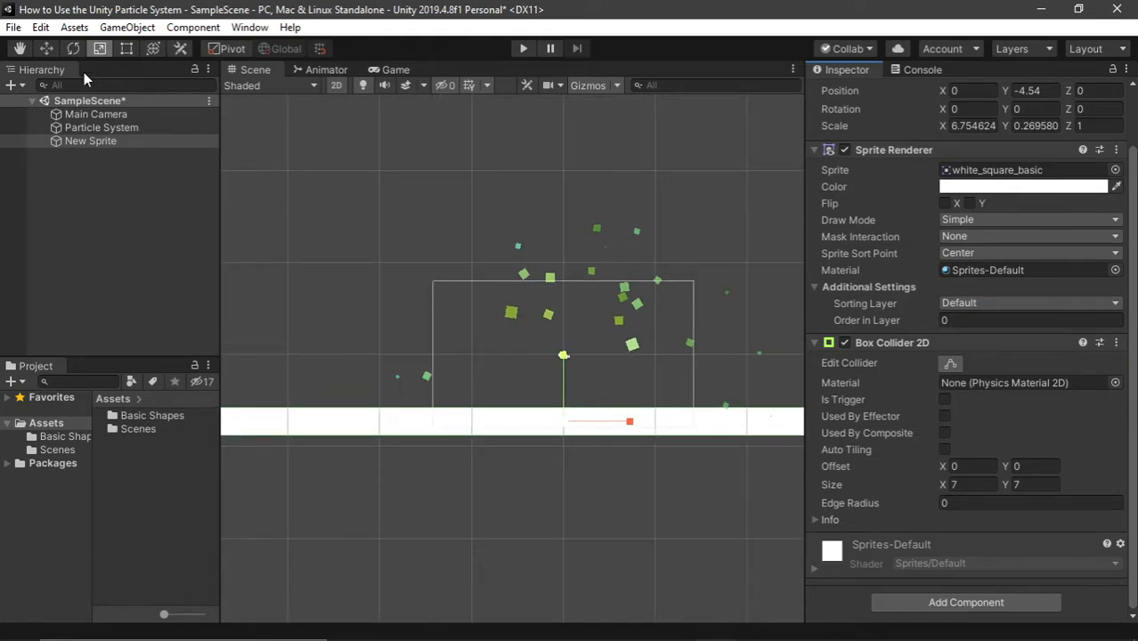
pyautogui.click(103, 188)
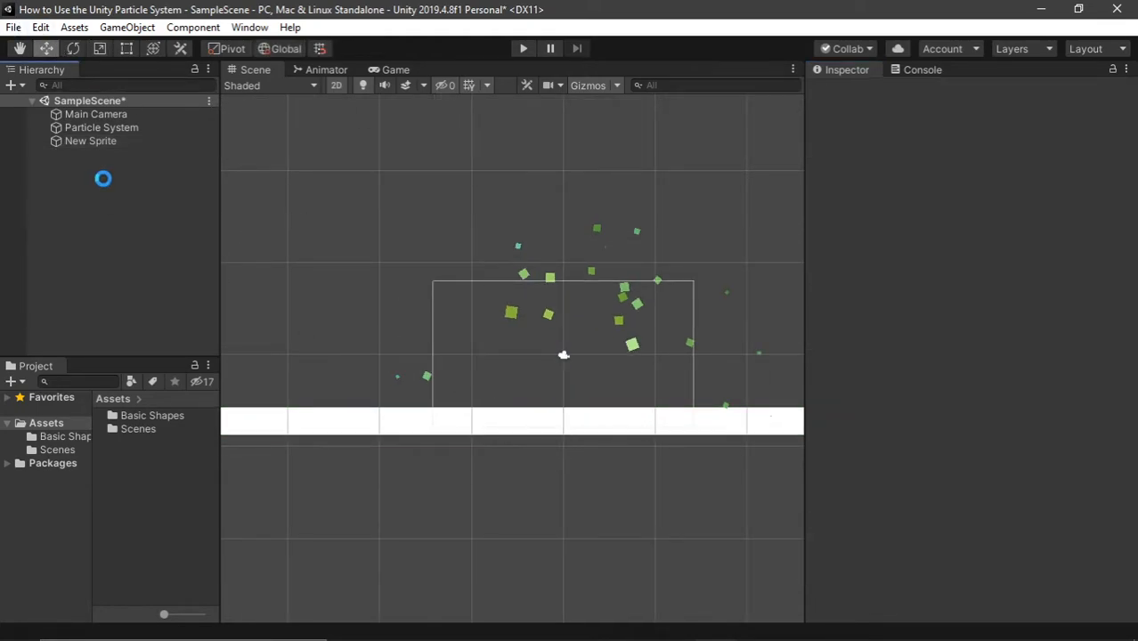
# Move the Particle System straight down to Y -3.84, just above the floor bar.
pyautogui.click(110, 131)
pyautogui.scroll(-1, 521, 390)
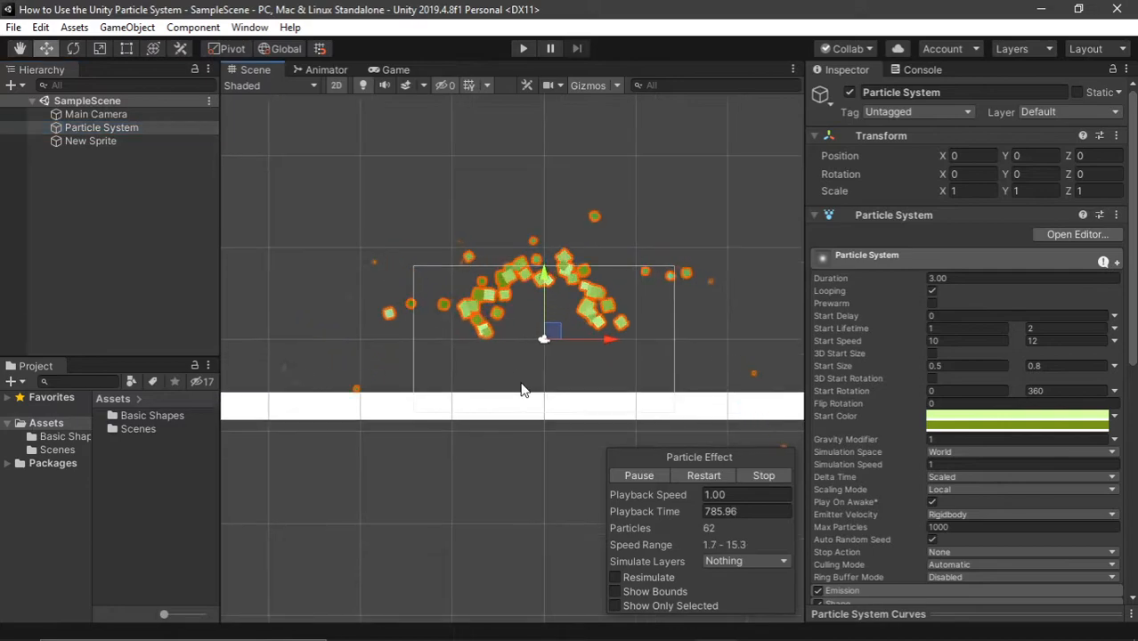
pyautogui.scroll(-5, 538, 390)
pyautogui.moveTo(537, 393)
pyautogui.mouseDown(button='middle')
pyautogui.moveTo(537, 368)
pyautogui.moveTo(532, 397)
pyautogui.mouseUp(button='middle')
pyautogui.scroll(6, 564, 373)
pyautogui.scroll(5, 535, 371)
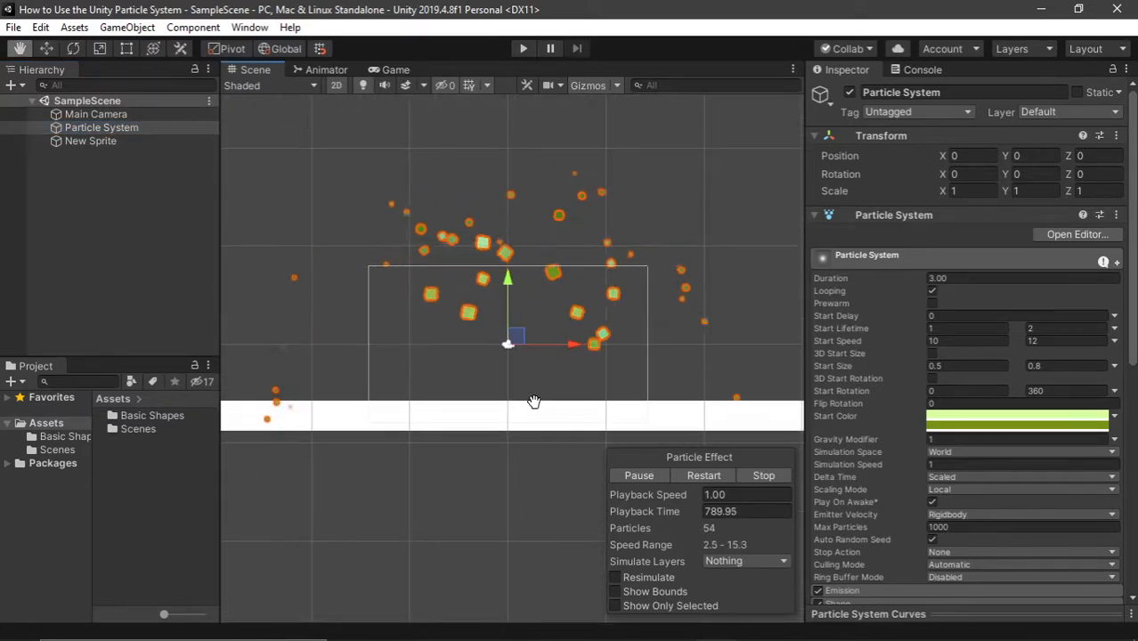
pyautogui.moveTo(505, 280); pyautogui.dragTo(507, 339)
# Enable the particle system's Collision module and set its type to World and its mode to 2D.
pyautogui.scroll(-8, 877, 358)
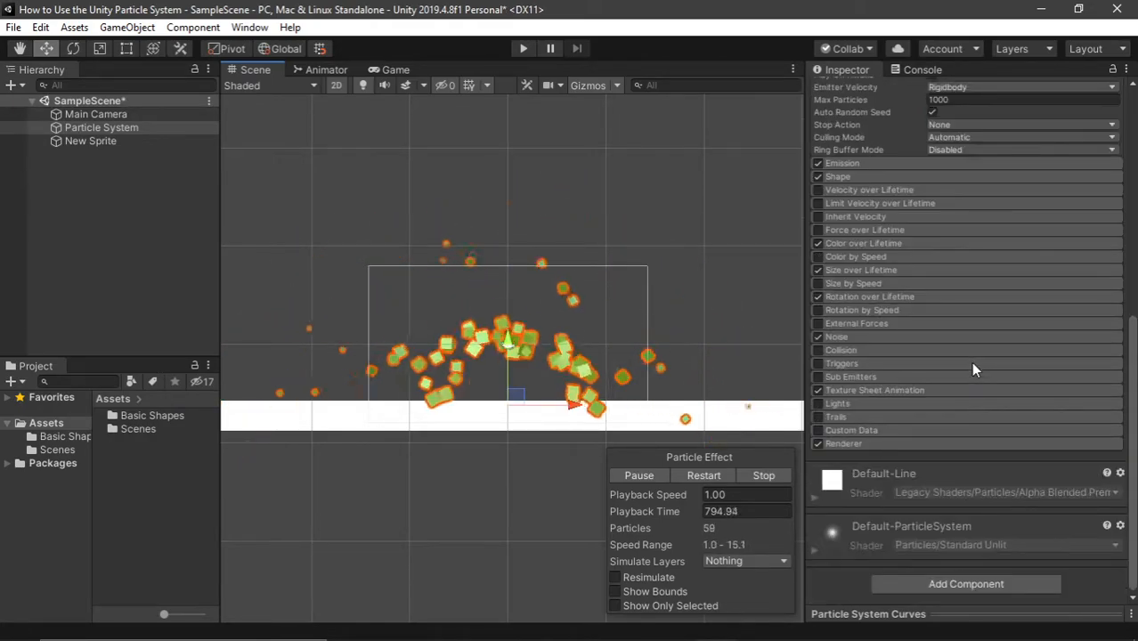
pyautogui.click(817, 350)
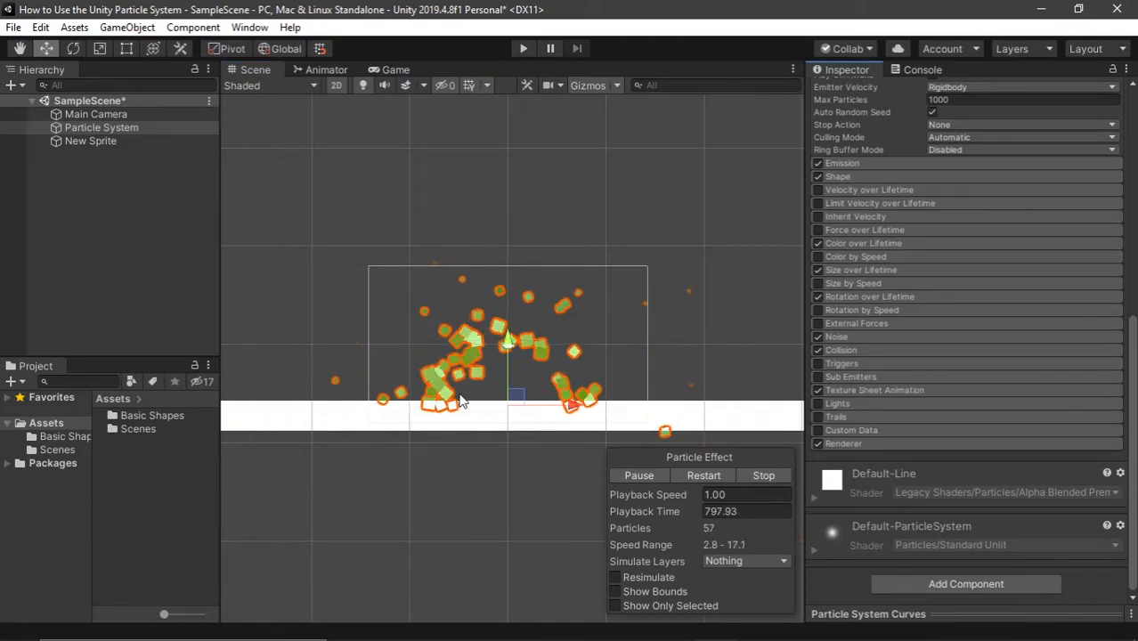
pyautogui.click(859, 350)
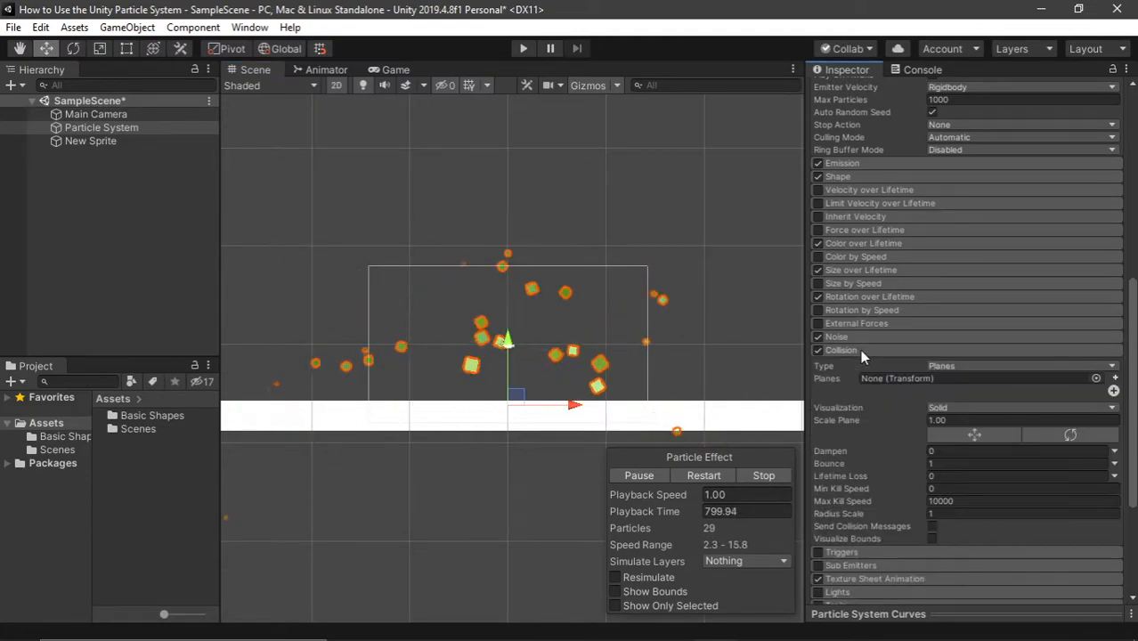
pyautogui.click(947, 366)
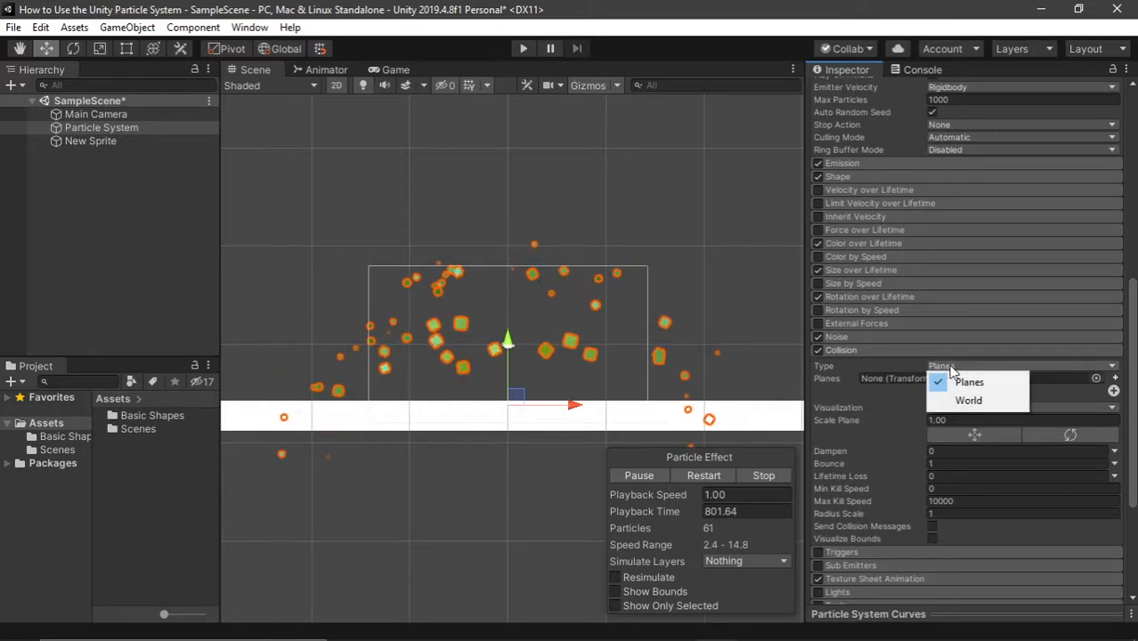
pyautogui.click(969, 399)
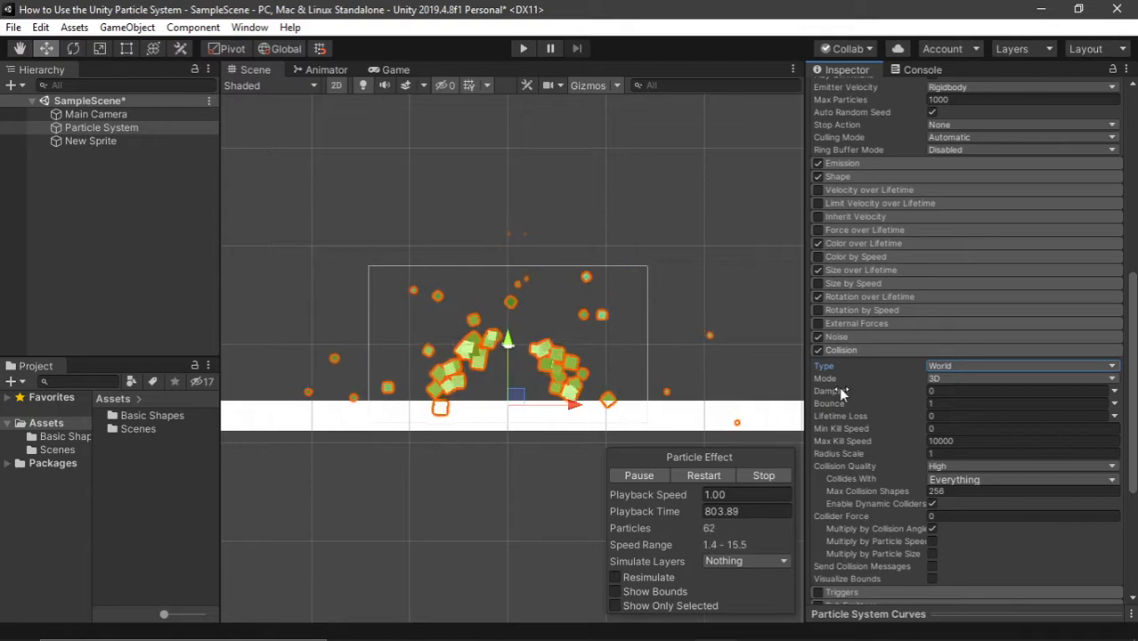
pyautogui.click(953, 380)
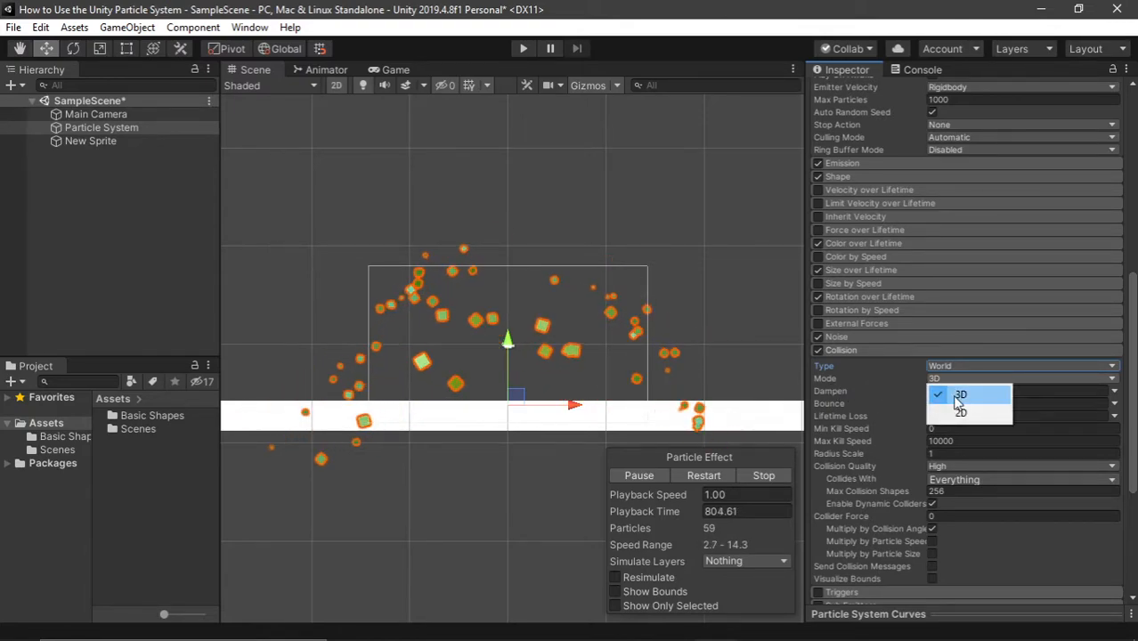
pyautogui.click(960, 412)
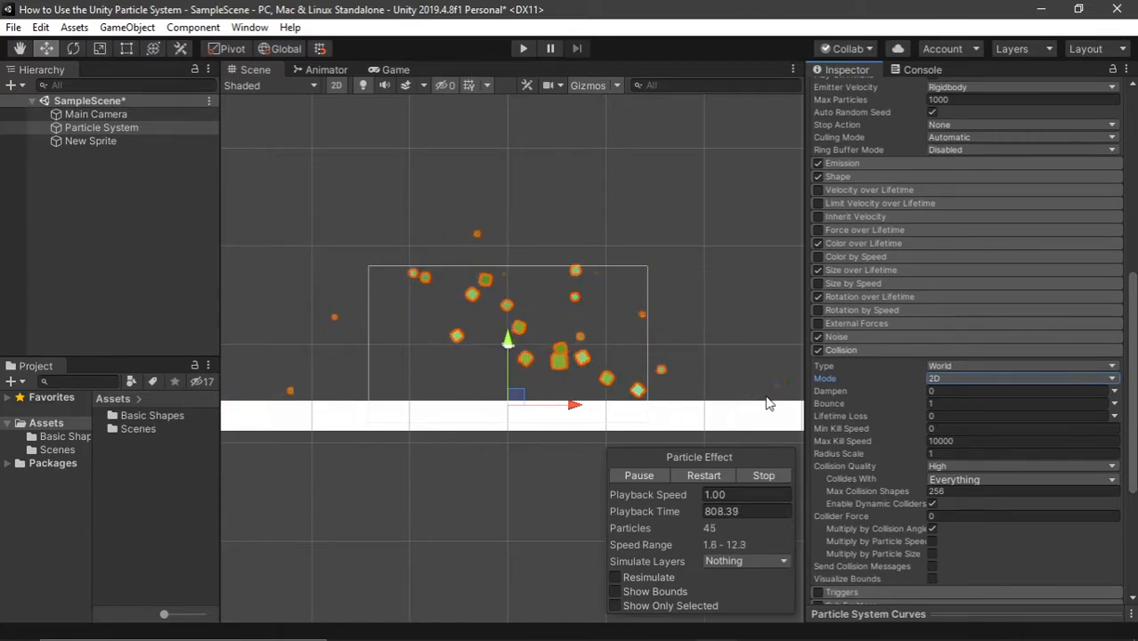
# Try a particle collision bounce of 2, and set the bounce to 0.
pyautogui.moveTo(878, 388)
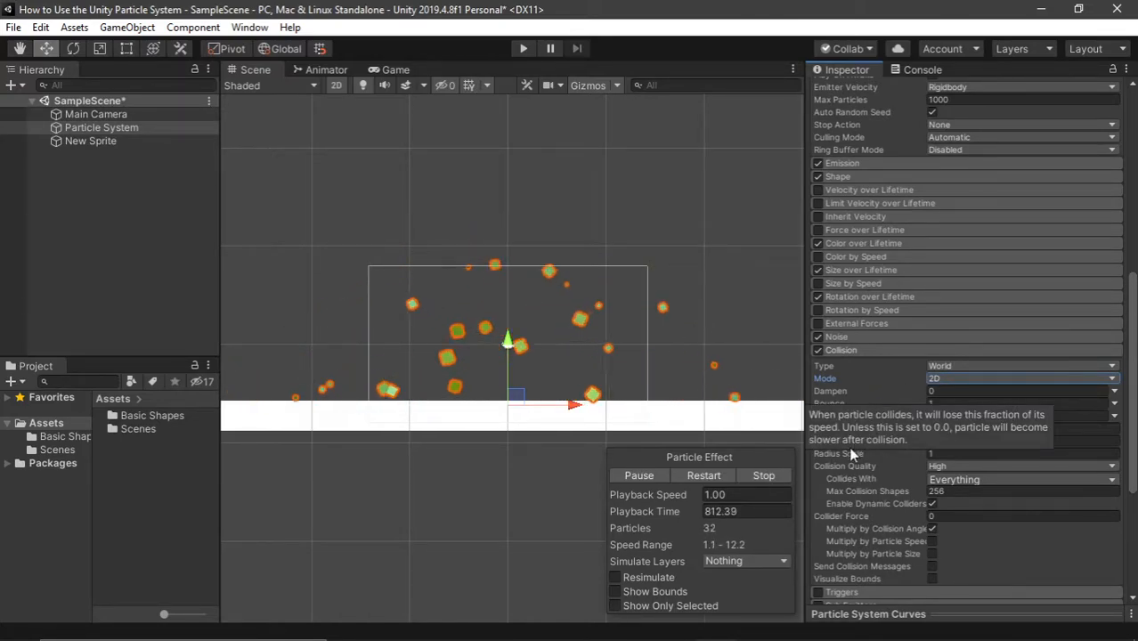
pyautogui.click(935, 403)
pyautogui.write('2')
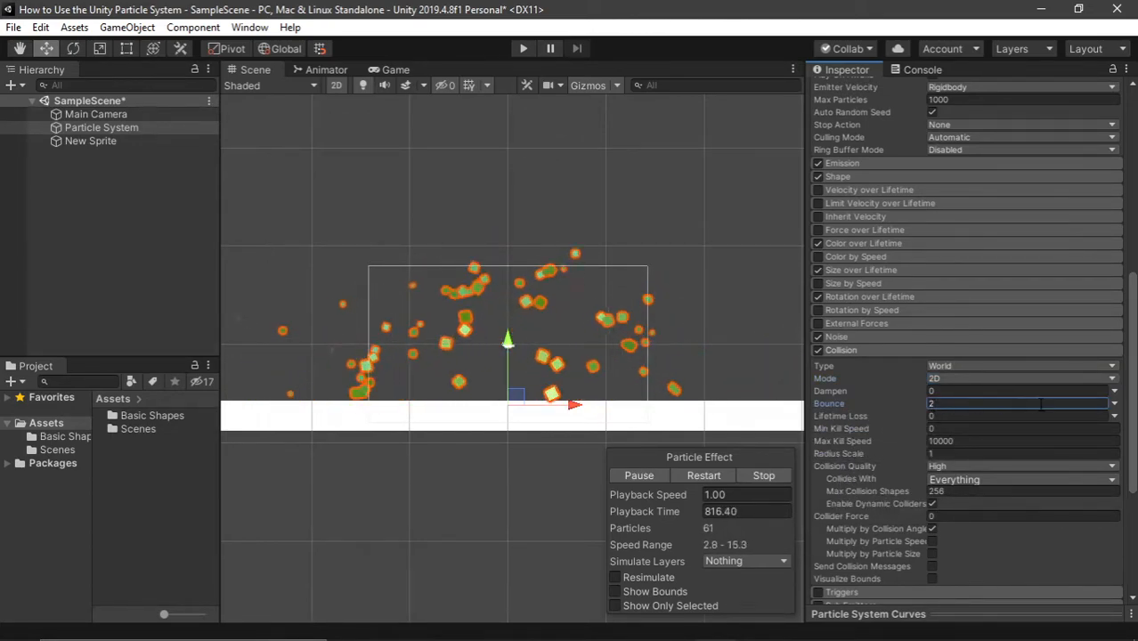
pyautogui.moveTo(896, 403); pyautogui.dragTo(879, 402)
pyautogui.click(988, 404)
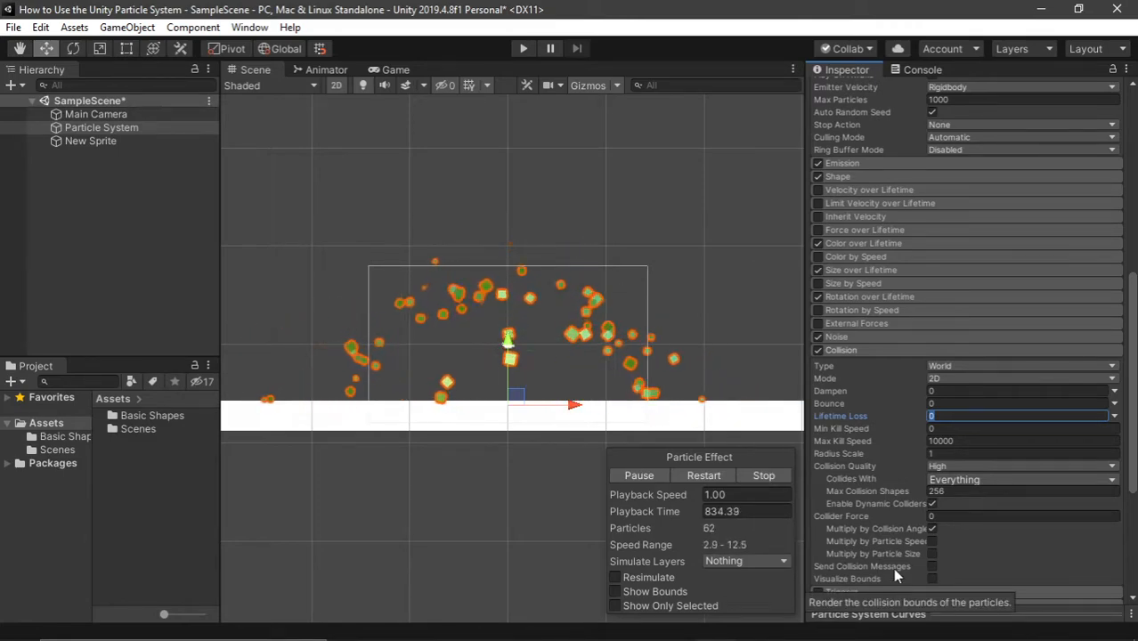
# Review the Collides With layer options and widen the Inspector to read the Collision settings in full, collapsing the module when done.
pyautogui.click(965, 481)
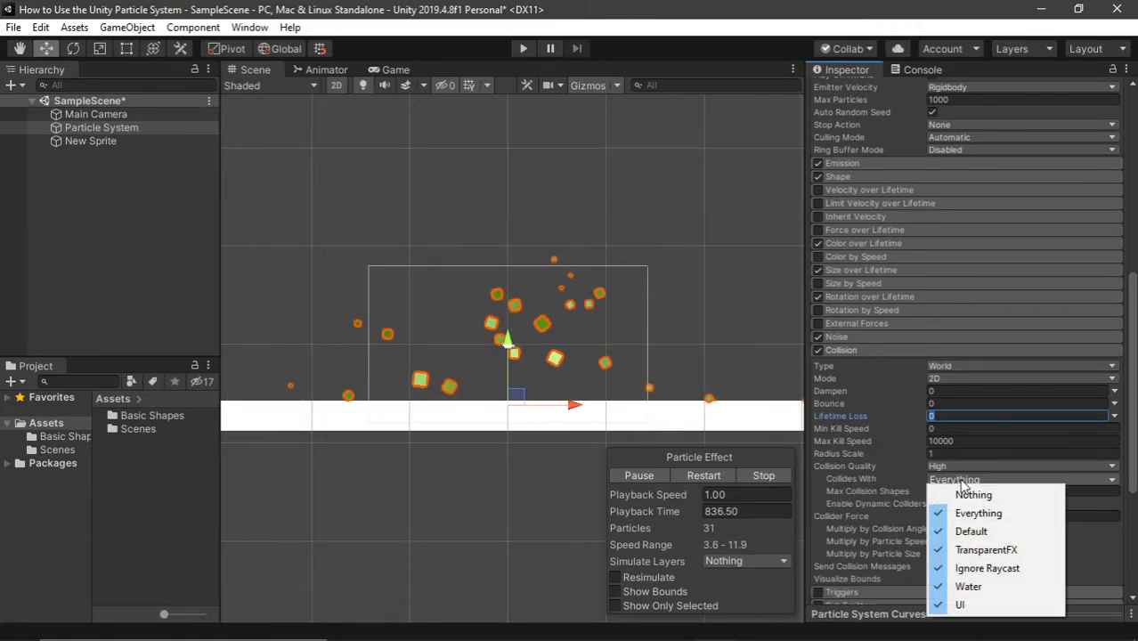
pyautogui.click(862, 482)
pyautogui.click(799, 428)
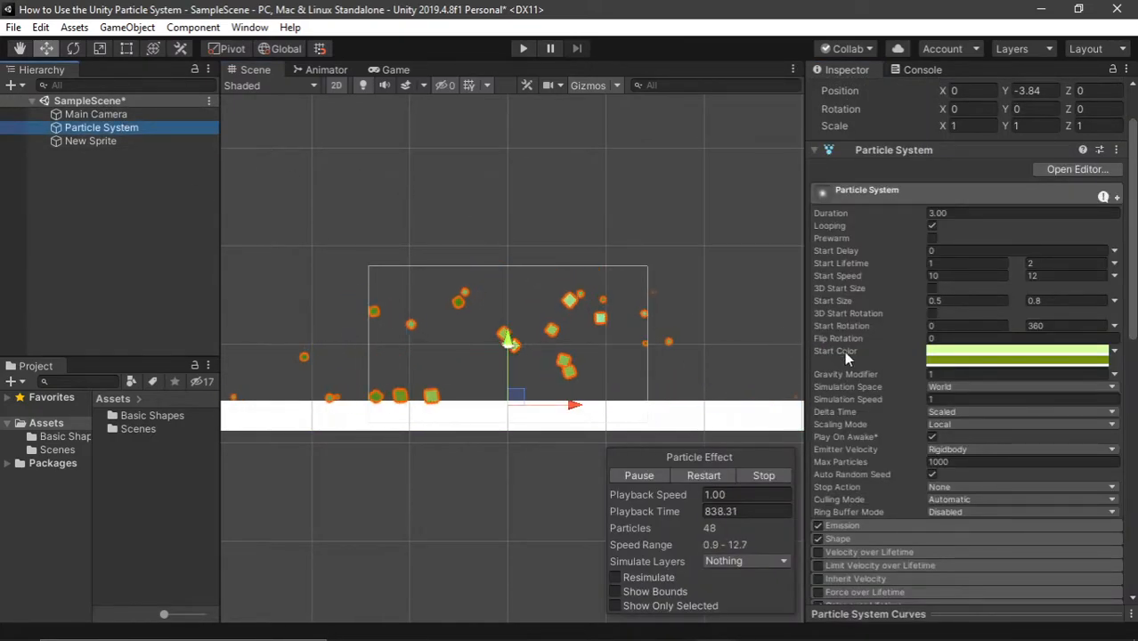
pyautogui.scroll(-10, 887, 352)
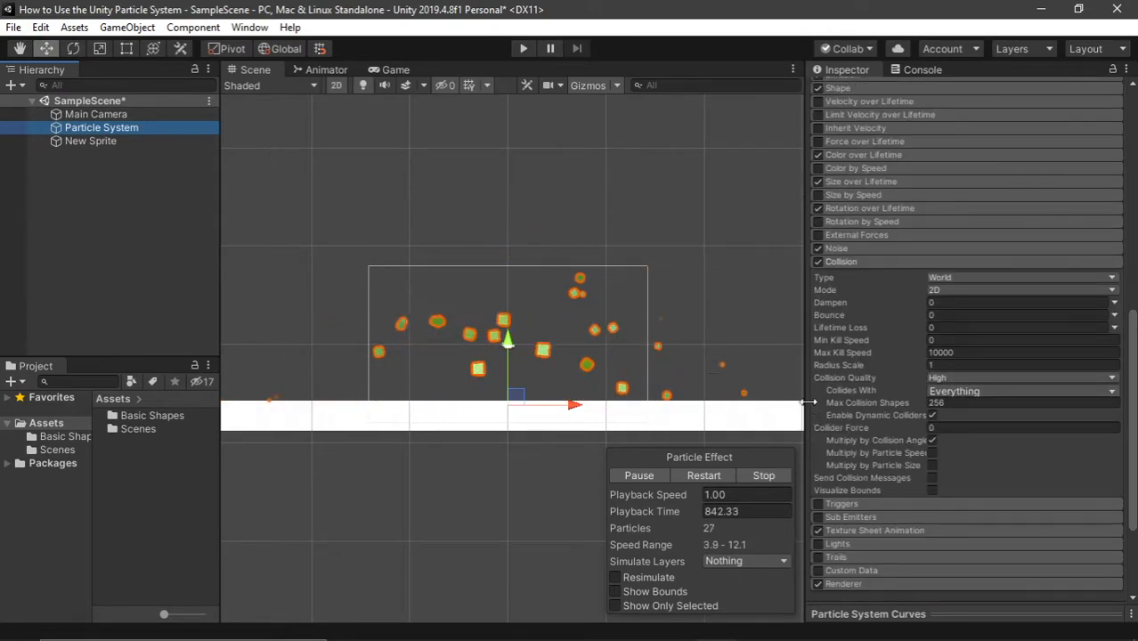
pyautogui.moveTo(806, 407); pyautogui.dragTo(723, 417)
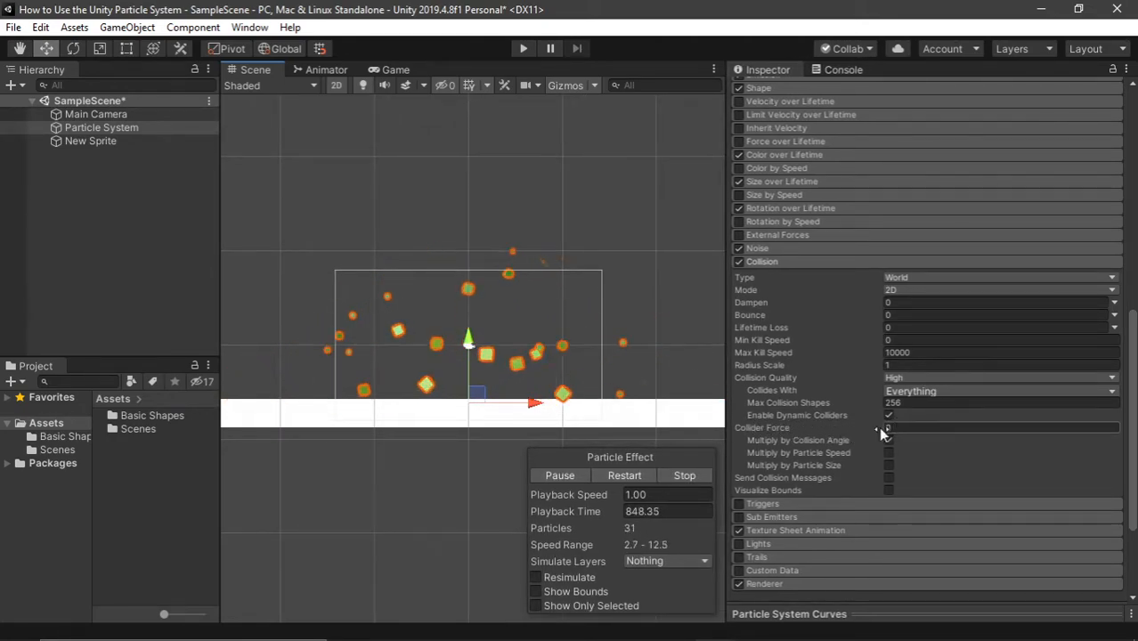
pyautogui.click(766, 262)
# Set the particle system's Gravity Modifier to 10.
pyautogui.scroll(6, 801, 281)
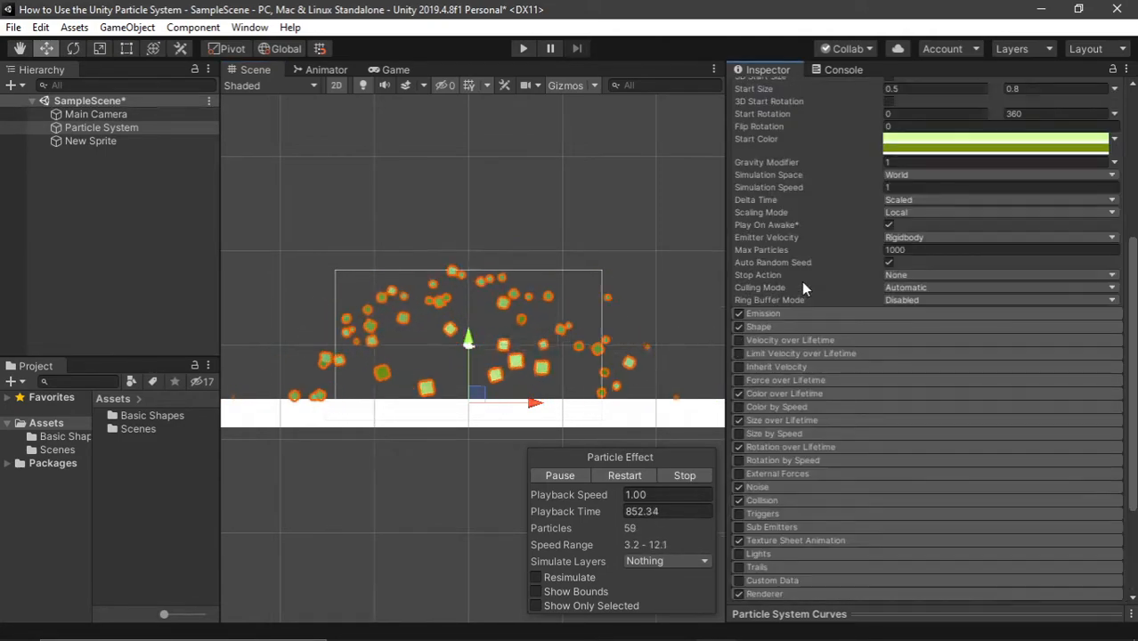
pyautogui.moveTo(913, 315); pyautogui.dragTo(851, 319)
pyautogui.write('10')
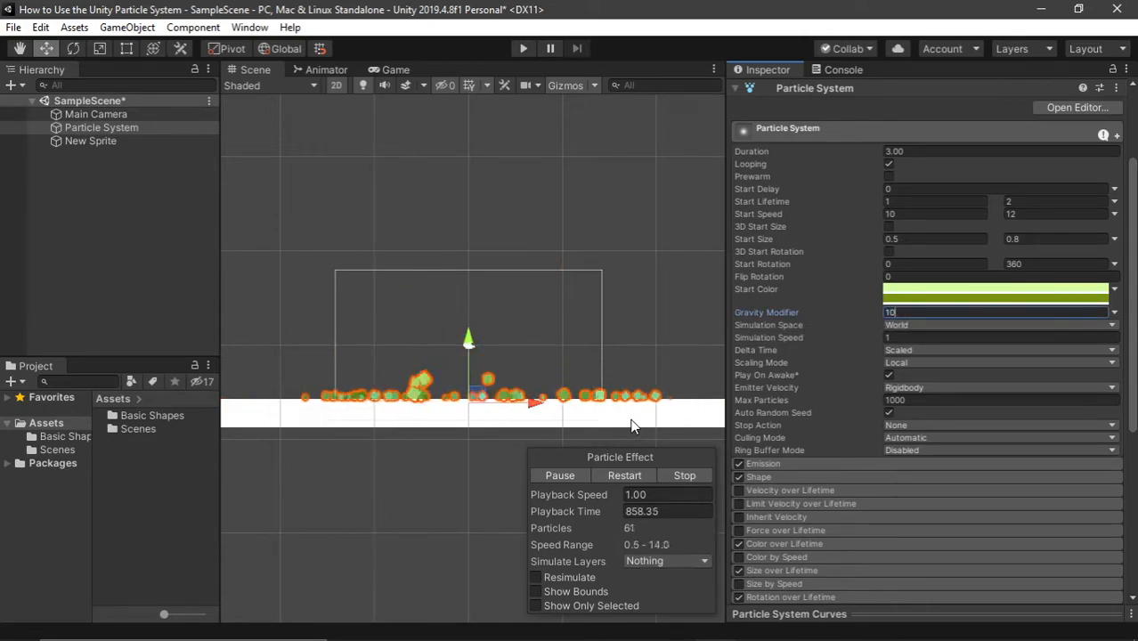
# Recolor the floor sprite to a pale green, hexadecimal C9EFC5.
pyautogui.click(676, 416)
pyautogui.click(969, 187)
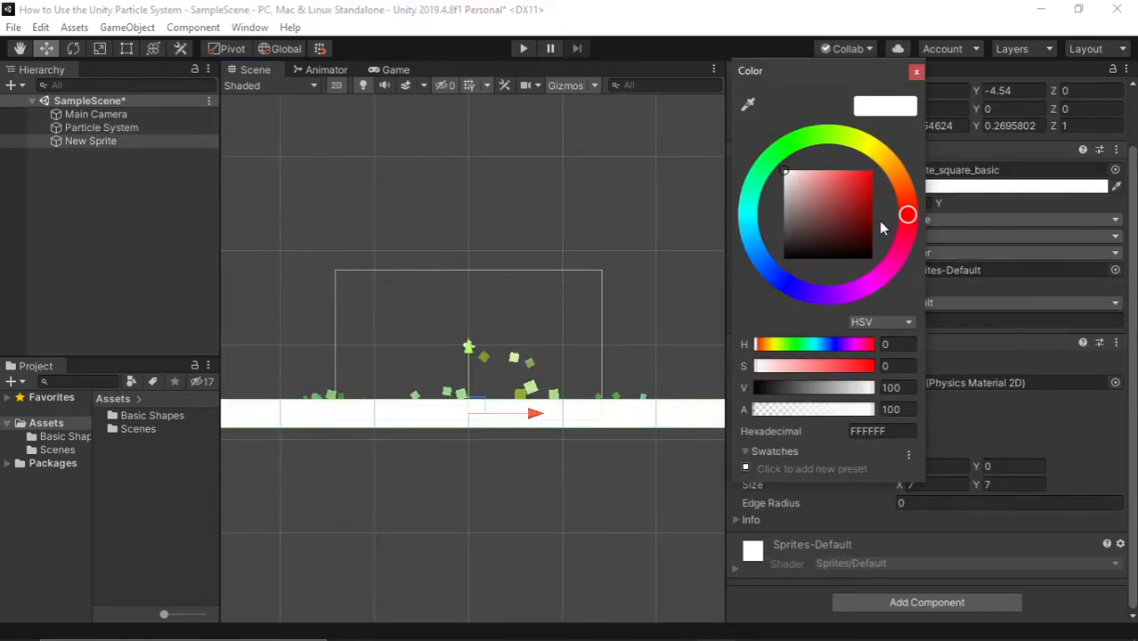
pyautogui.click(795, 153)
pyautogui.click(799, 176)
pyautogui.moveTo(897, 74); pyautogui.dragTo(904, 75)
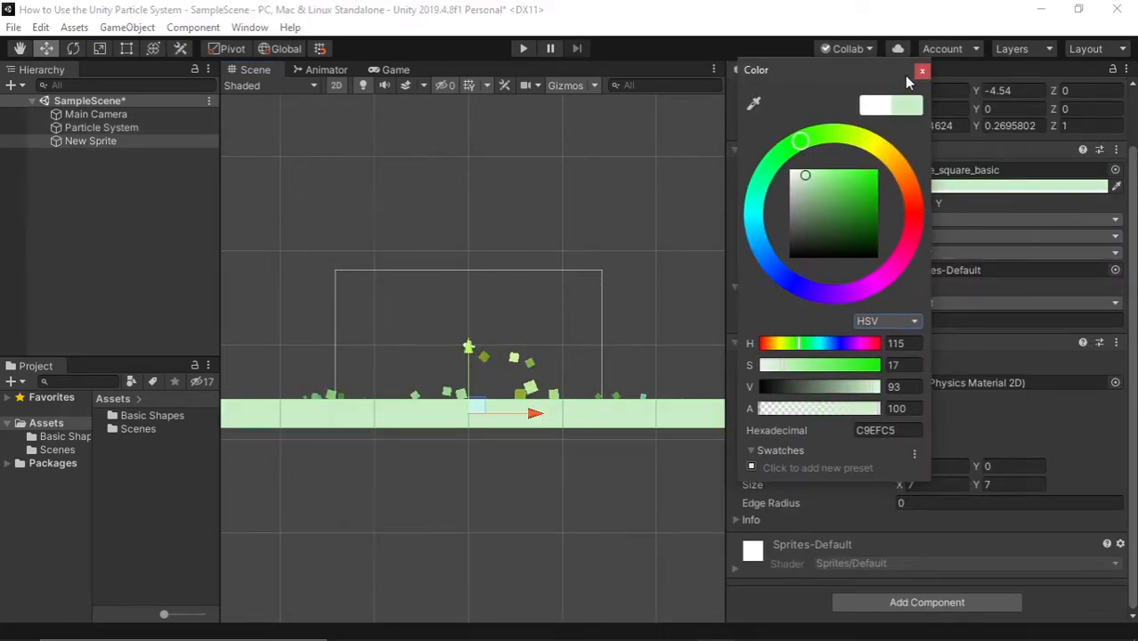
pyautogui.click(923, 71)
# Change the Main Camera's background color to a medium green, hexadecimal 608546.
pyautogui.click(200, 114)
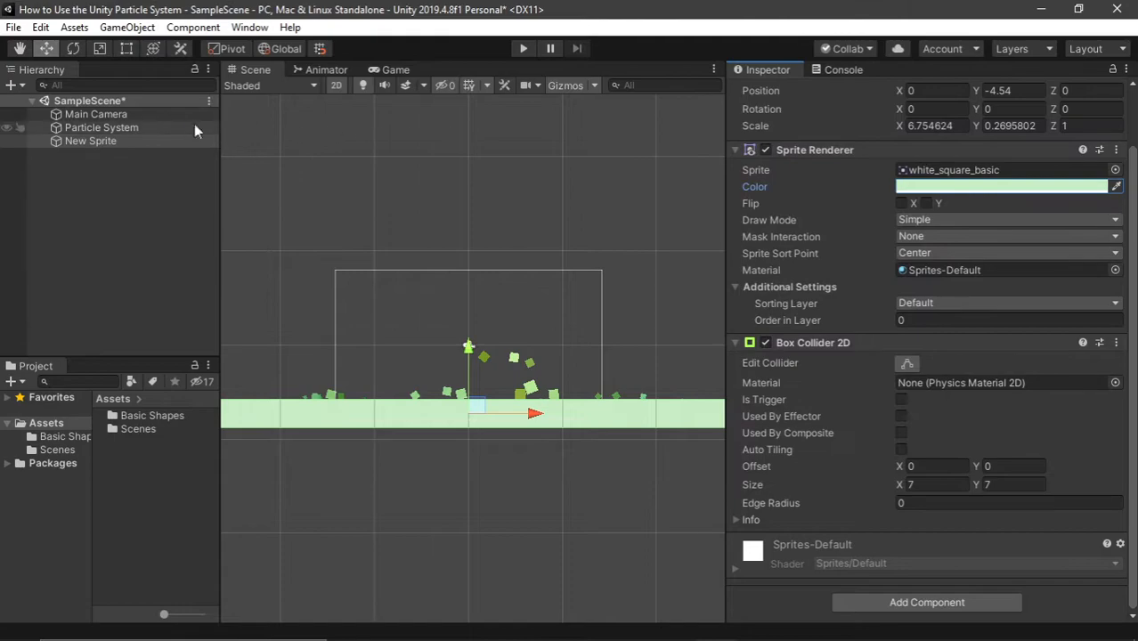
pyautogui.click(962, 250)
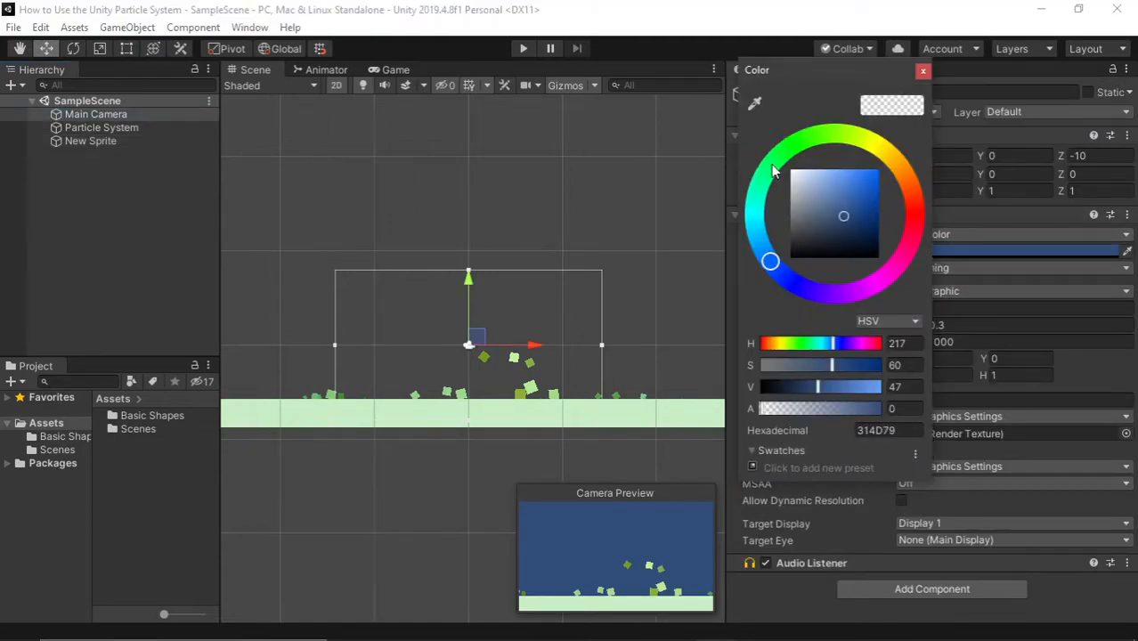
pyautogui.moveTo(775, 175); pyautogui.dragTo(807, 143)
pyautogui.click(838, 211)
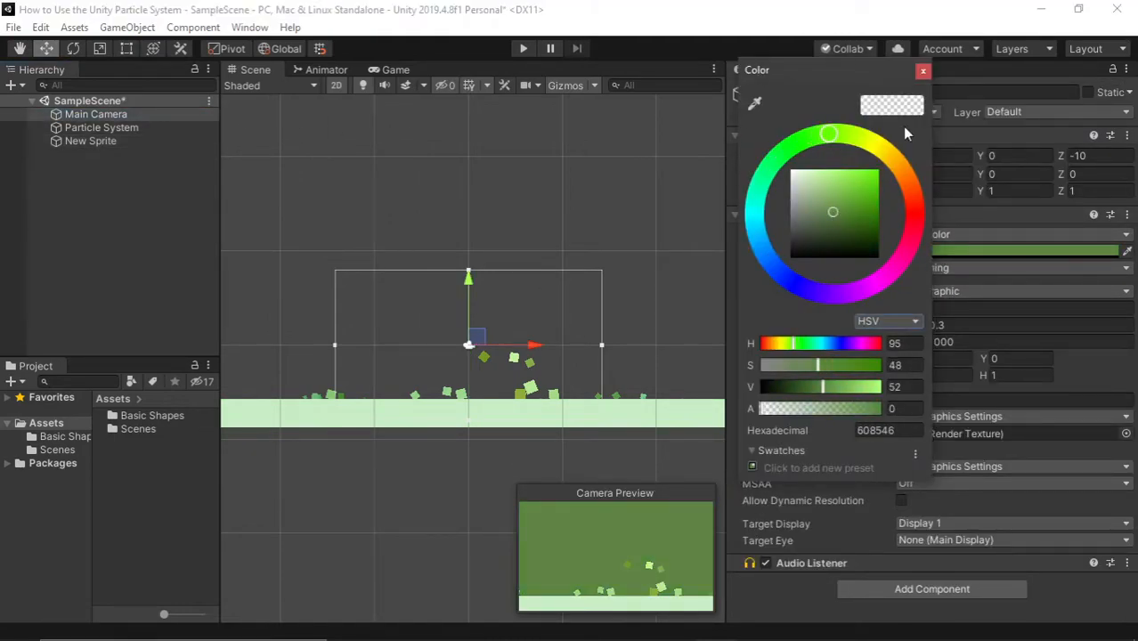
pyautogui.click(923, 70)
# Enlarge the Game view, play the scene to watch the particles collide with the floor, and stop playback.
pyautogui.click(390, 70)
pyautogui.moveTo(726, 116); pyautogui.dragTo(909, 115)
pyautogui.click(523, 49)
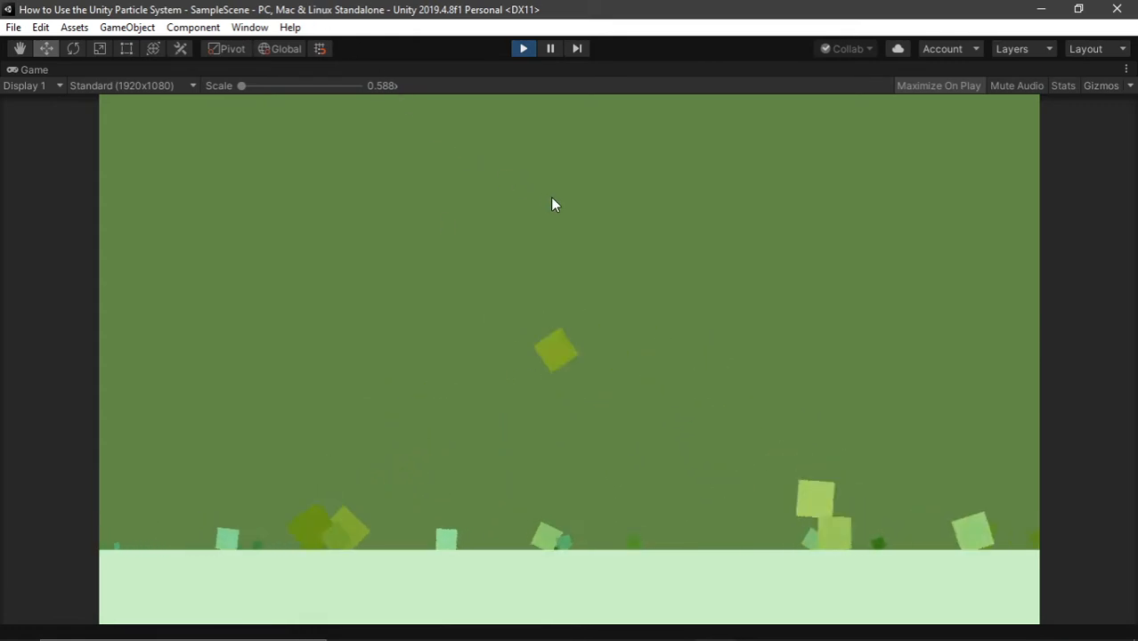
pyautogui.click(523, 49)
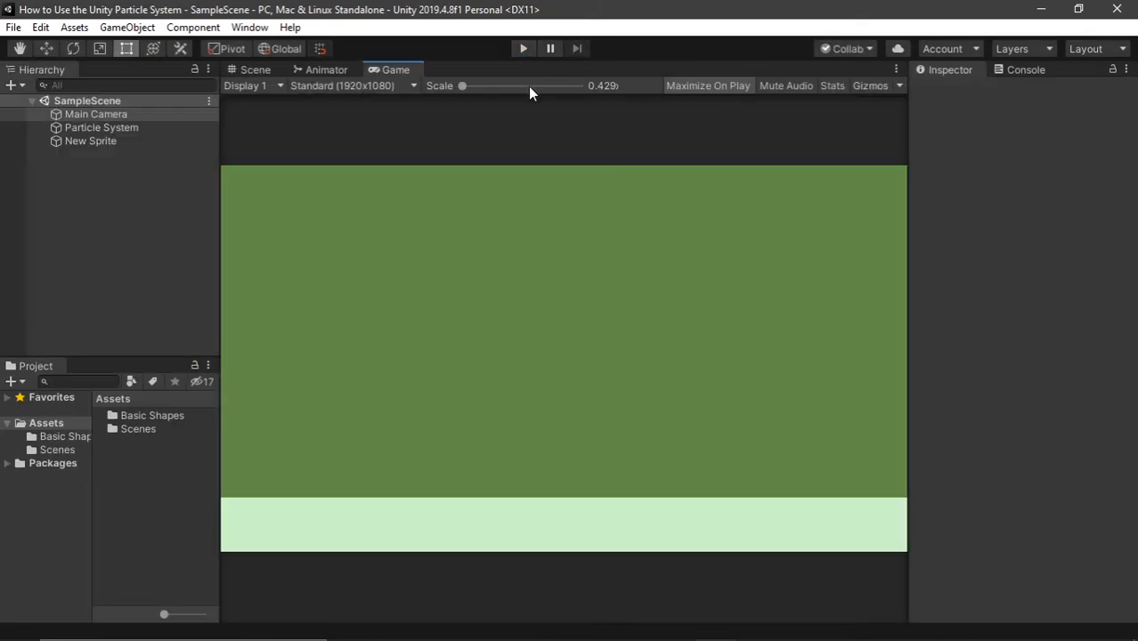